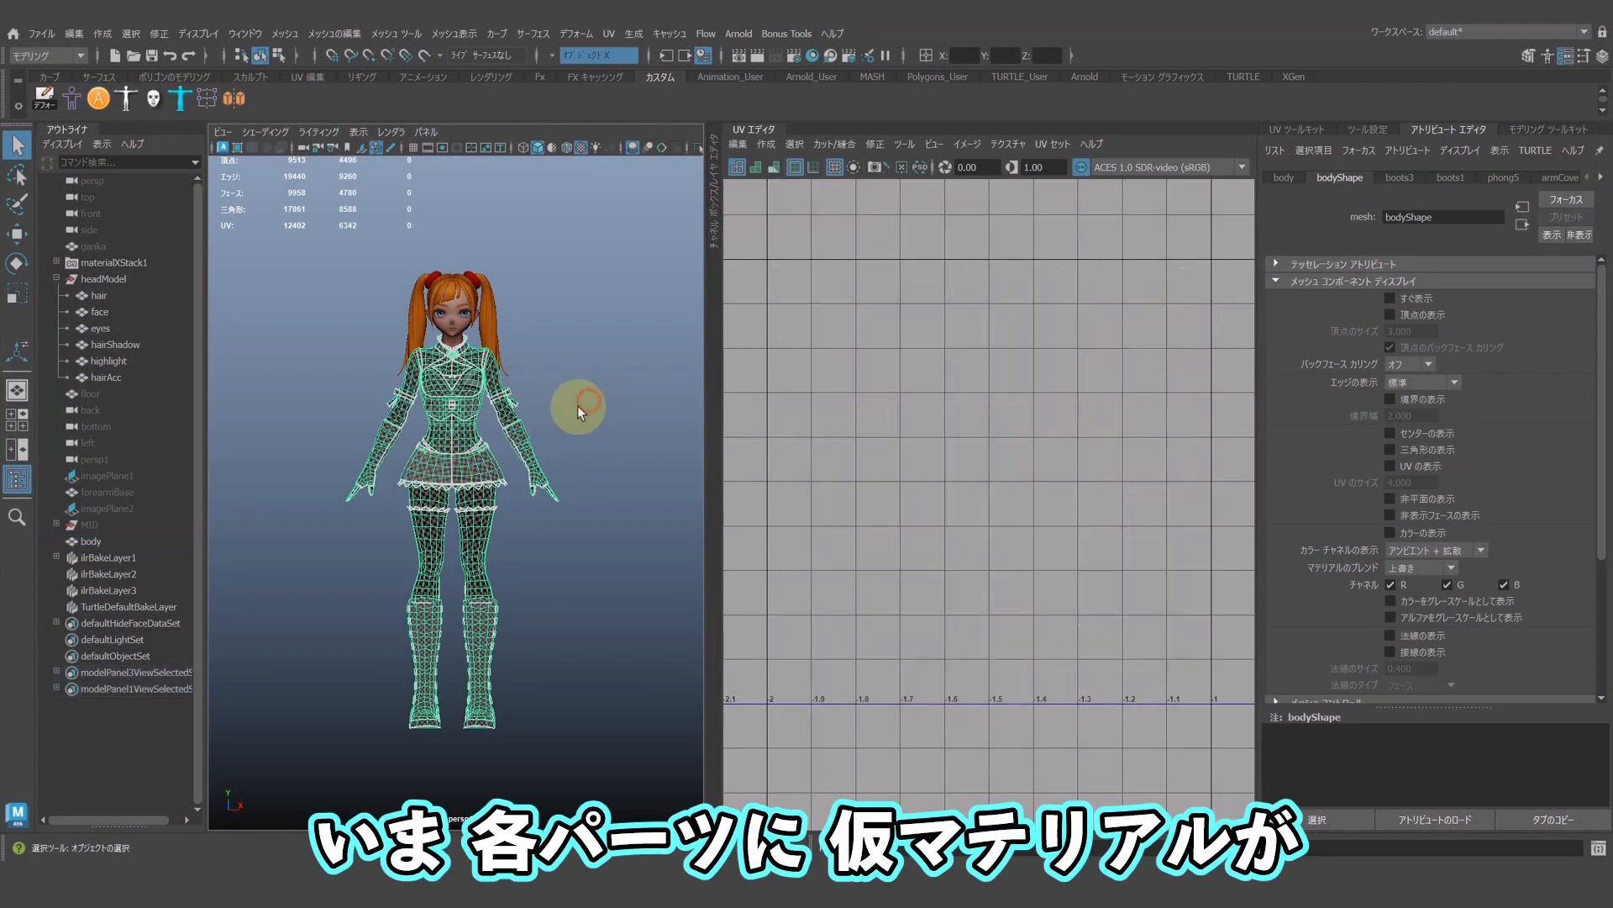
- Assign a new Phong material to the whole body mesh
click(594, 415)
click(461, 459)
right_click(464, 496)
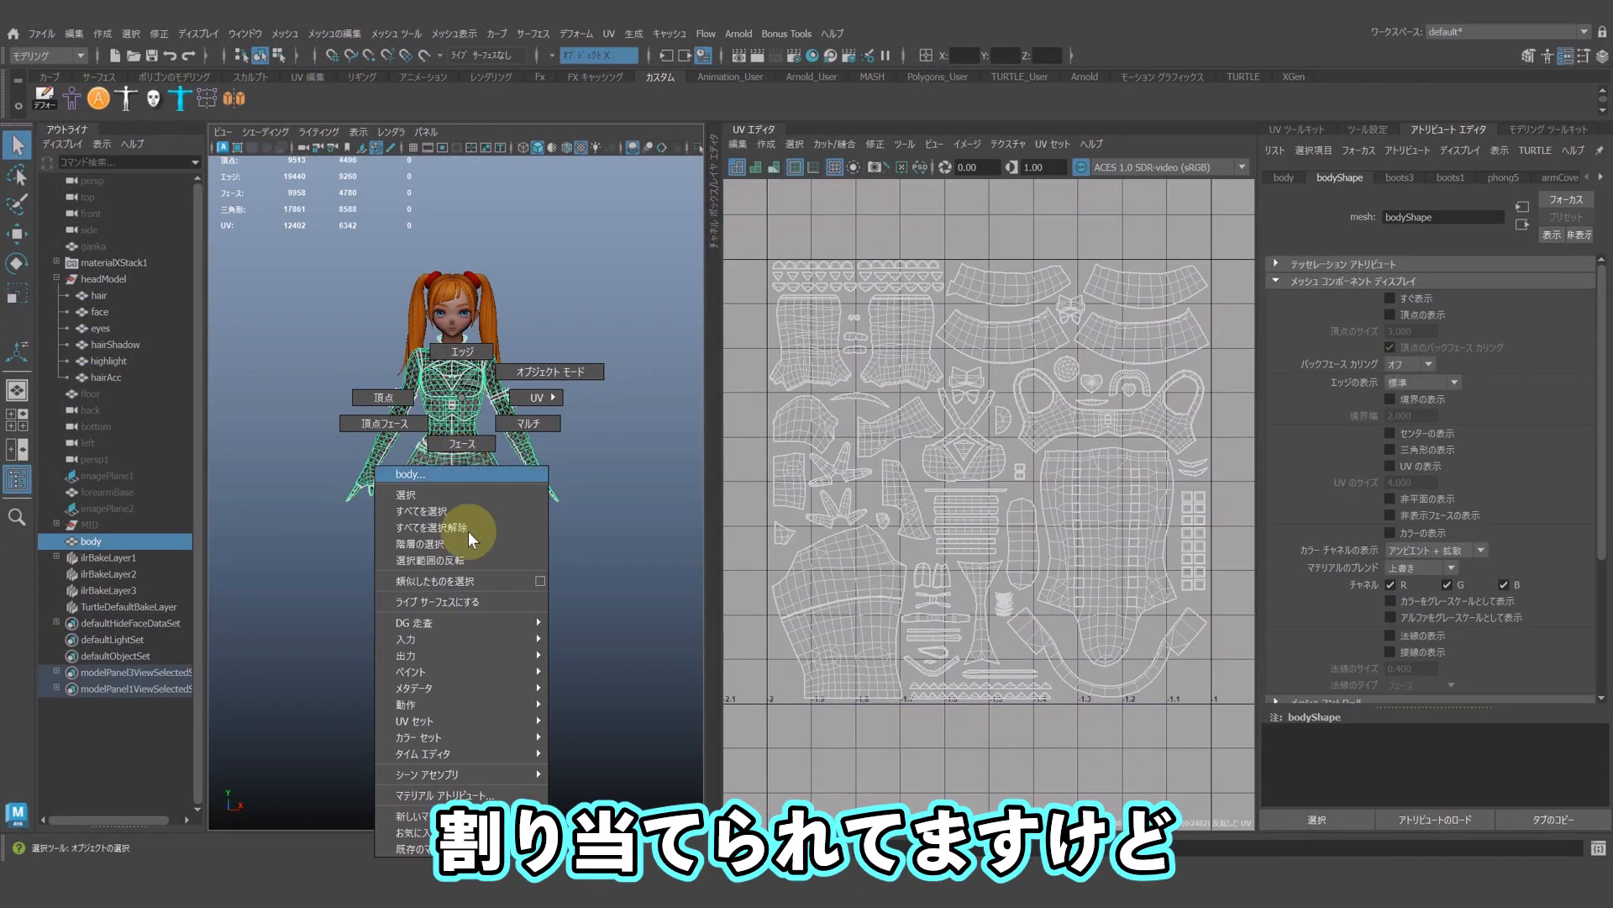
click(471, 795)
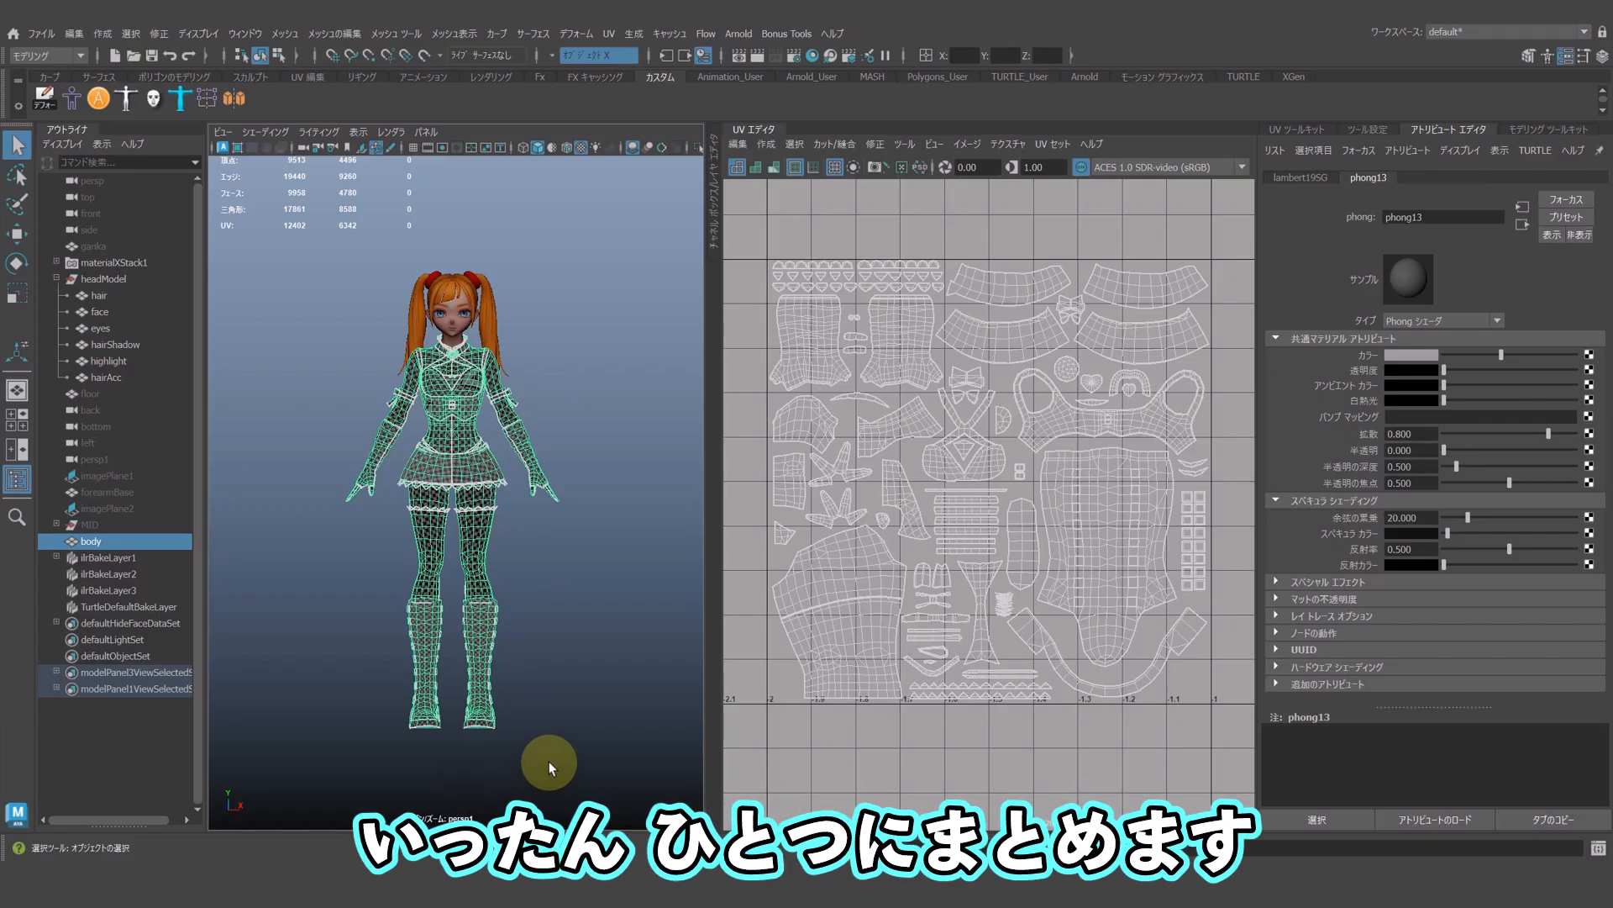
click(553, 675)
click(476, 530)
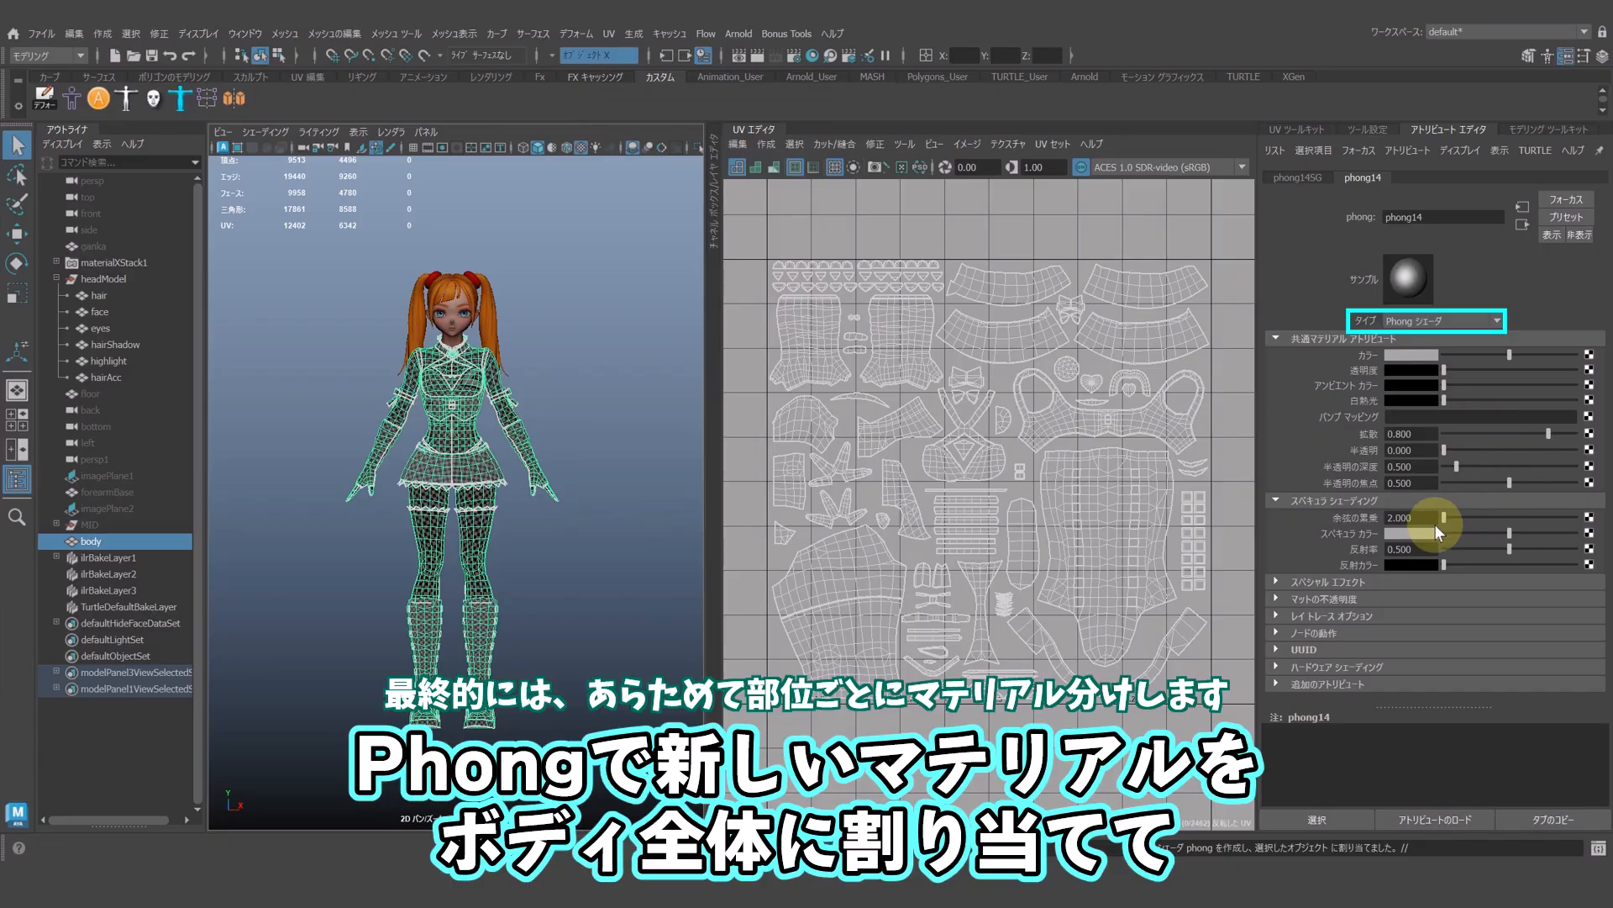
- Name the new Phong material body_M and reselect the body mesh to check its assignment
text(body1)
key(Return)
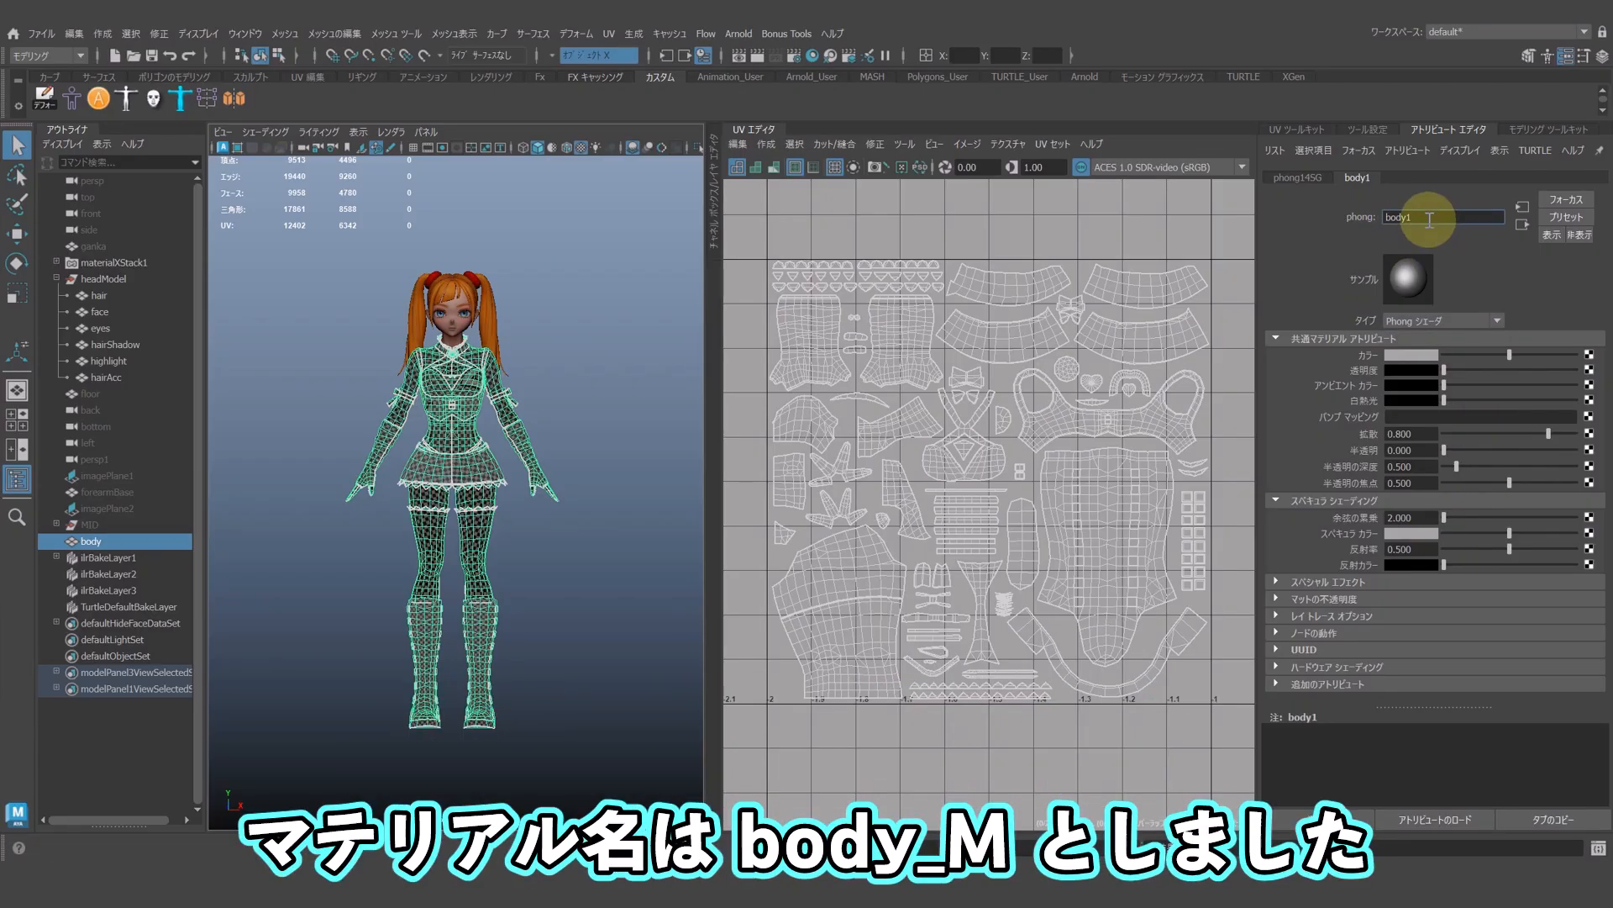
click(584, 558)
click(504, 504)
right_click(468, 505)
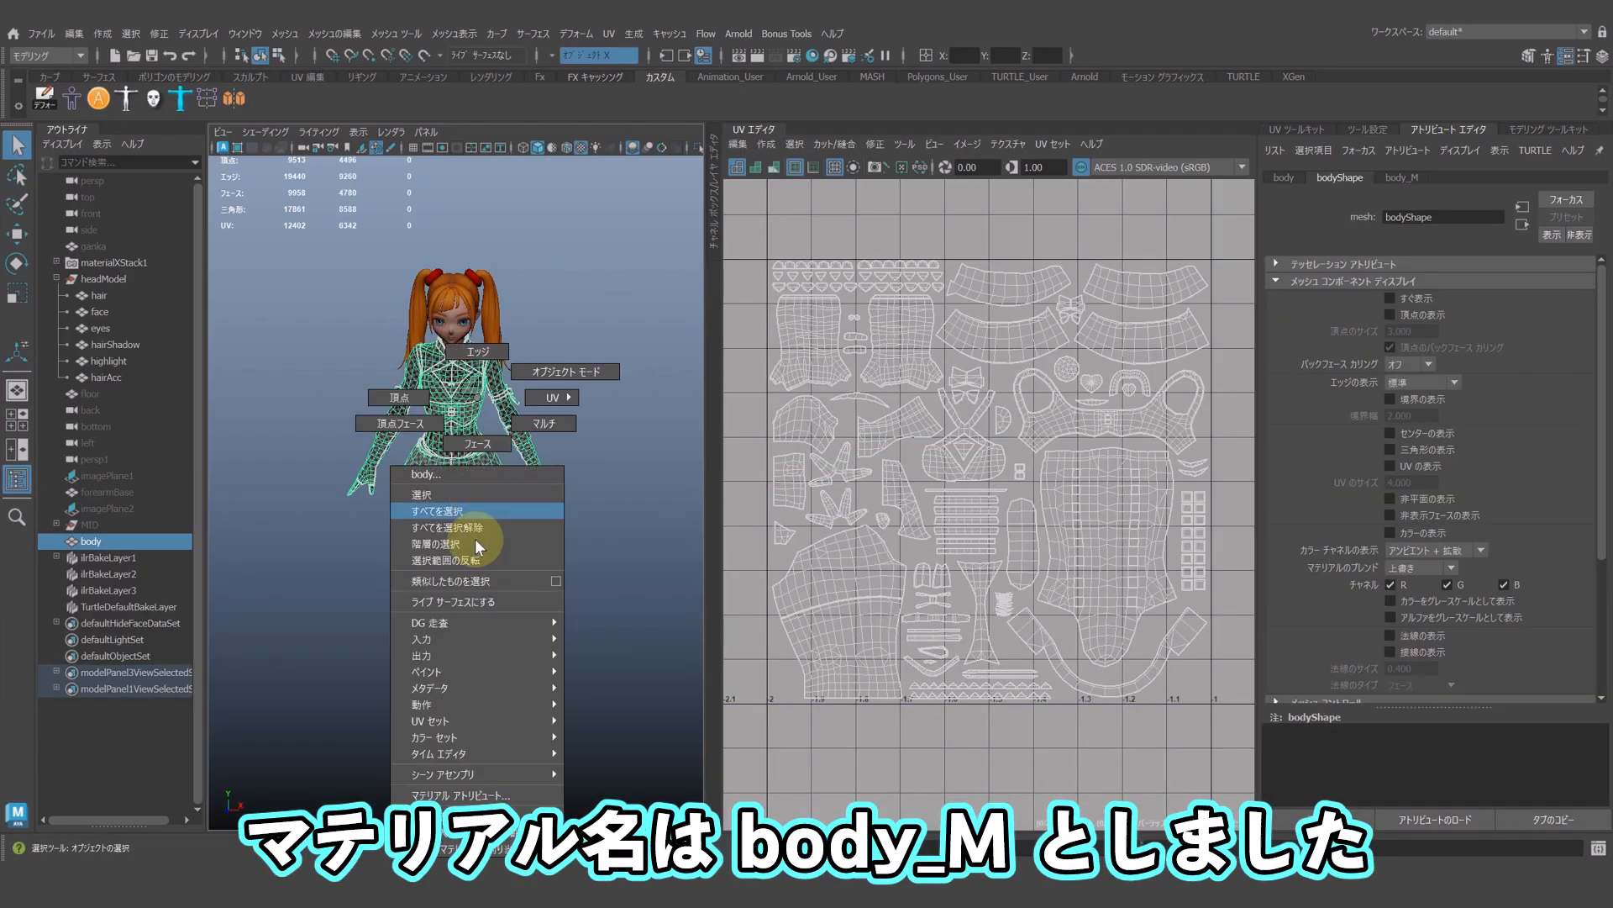
click(612, 587)
- Export the body's UV snapshot as a 2048 px PNG named bodyUV in D:\girl2\images
alt+drag(613, 587, 346, 627)
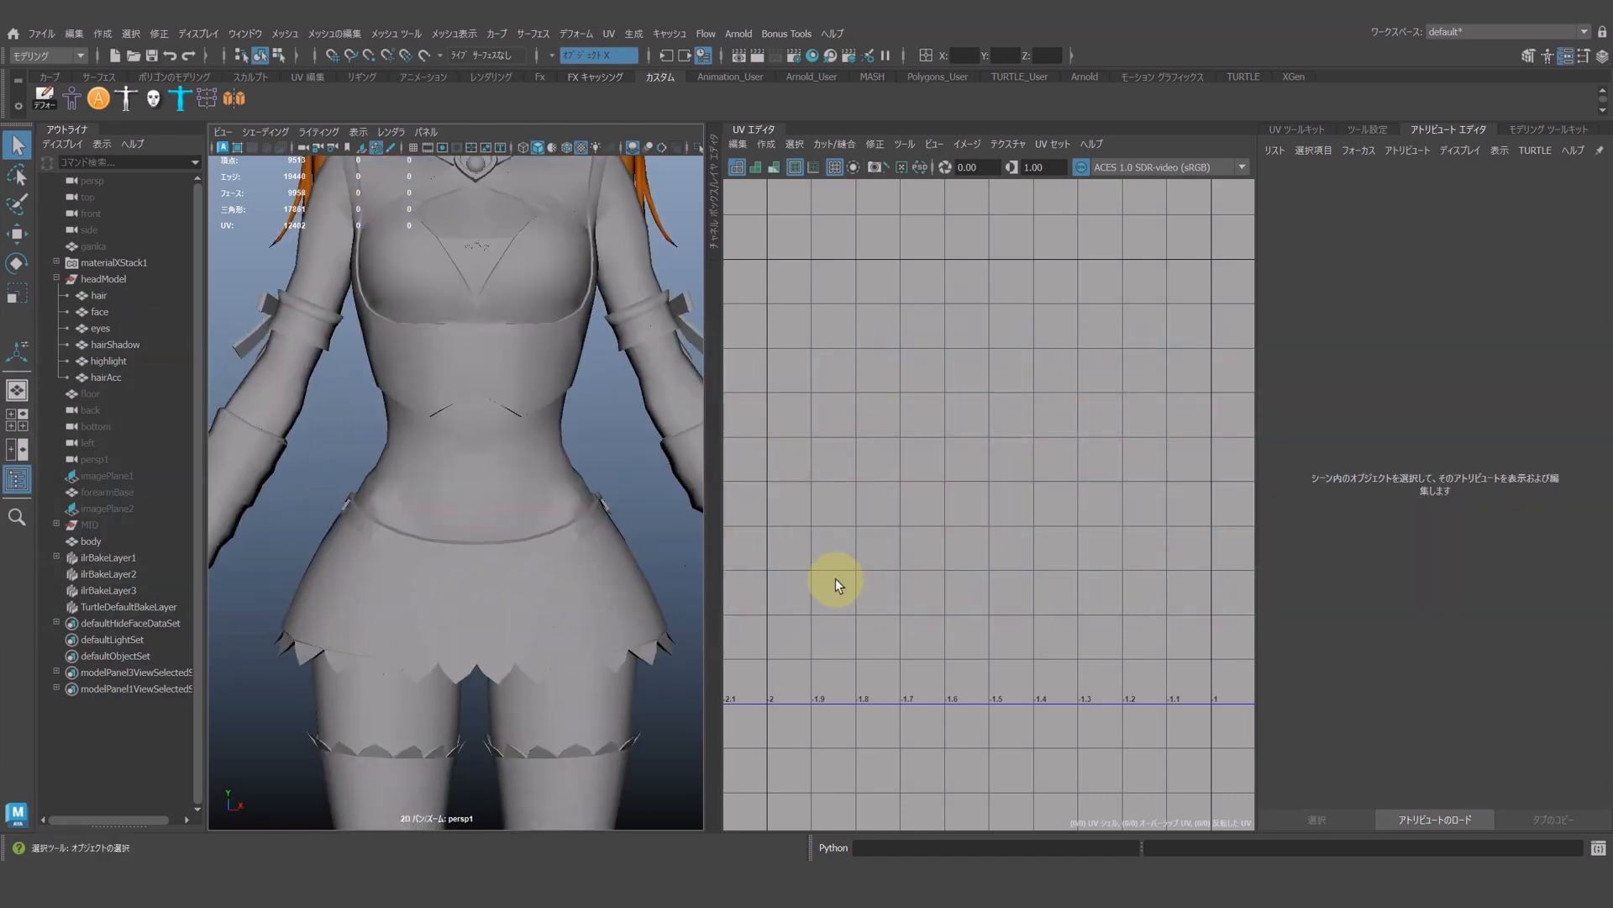
alt+right_drag(835, 577, 540, 678)
click(540, 677)
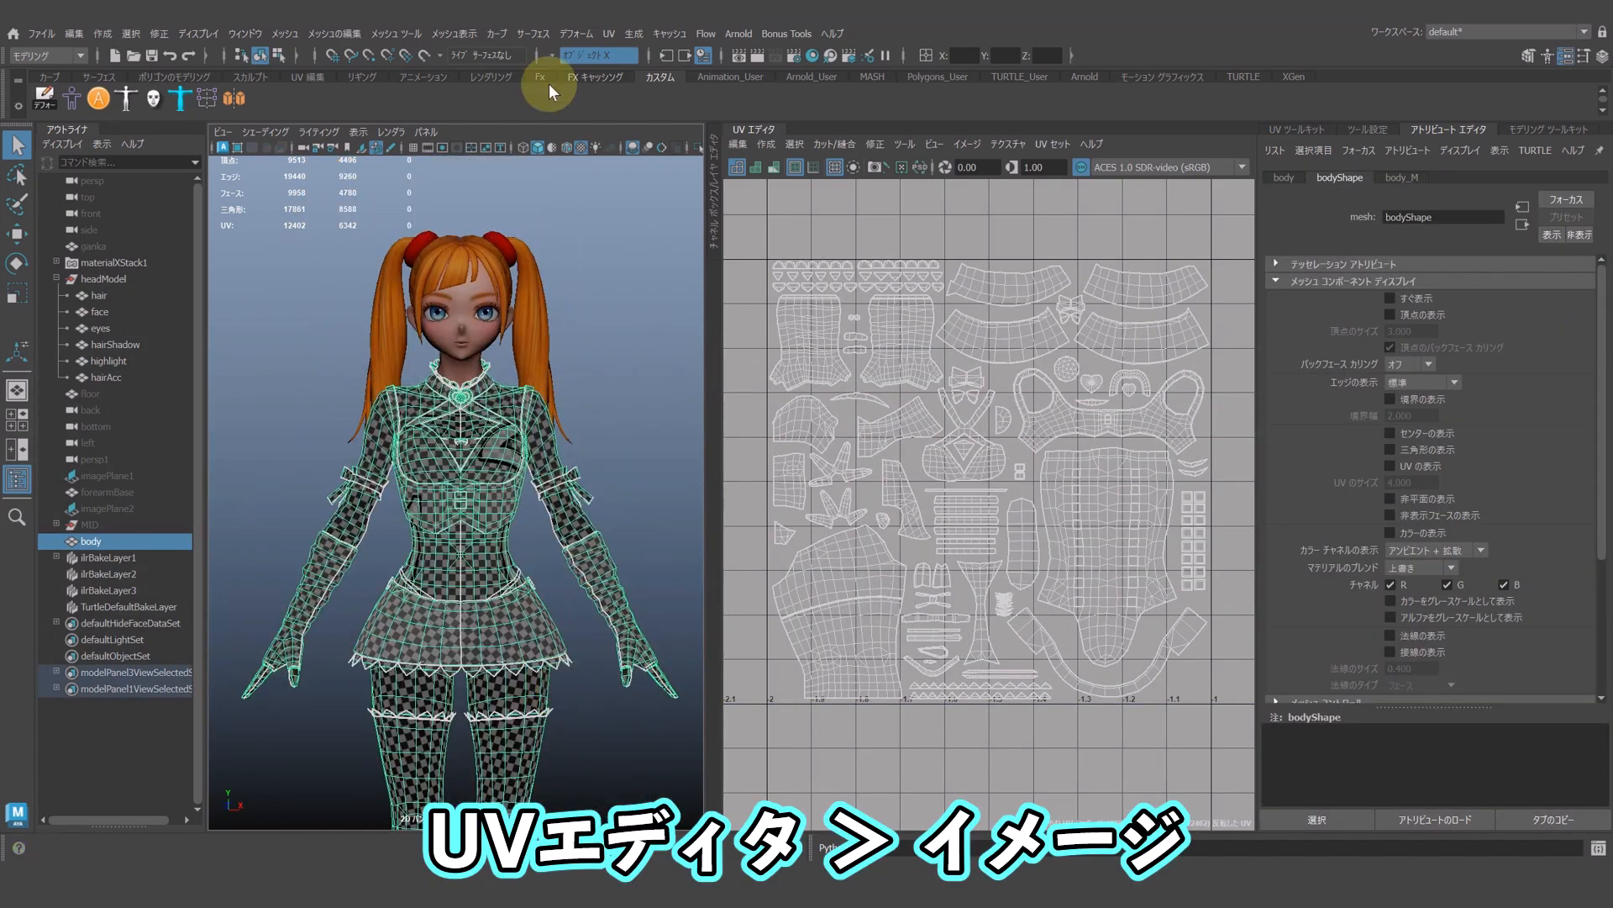
click(967, 144)
click(1062, 426)
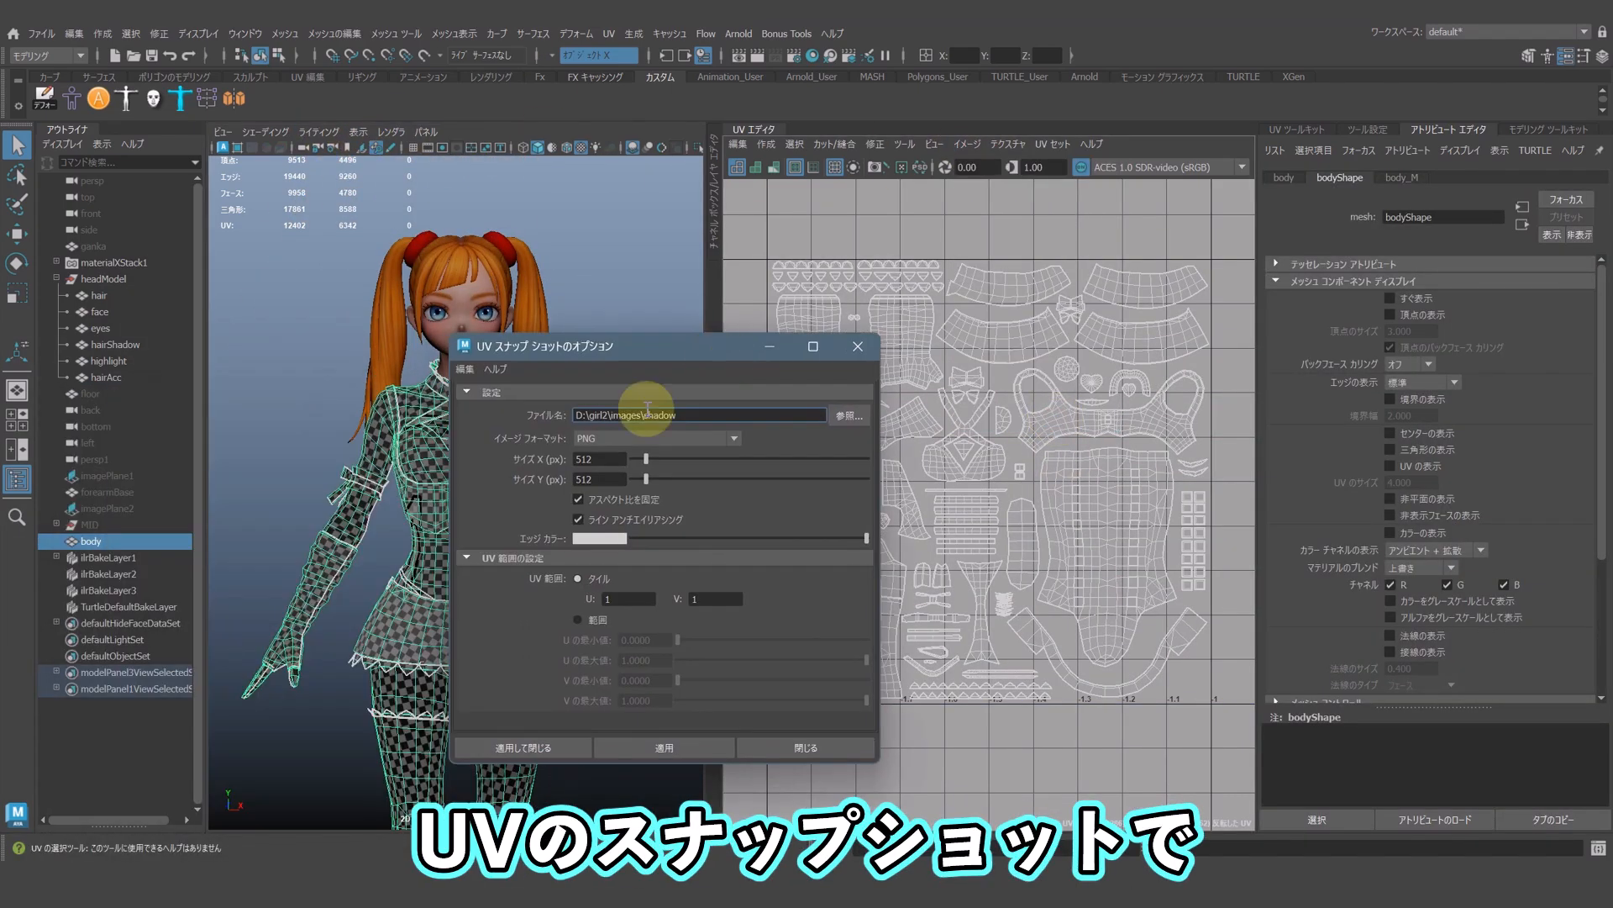
click(700, 414)
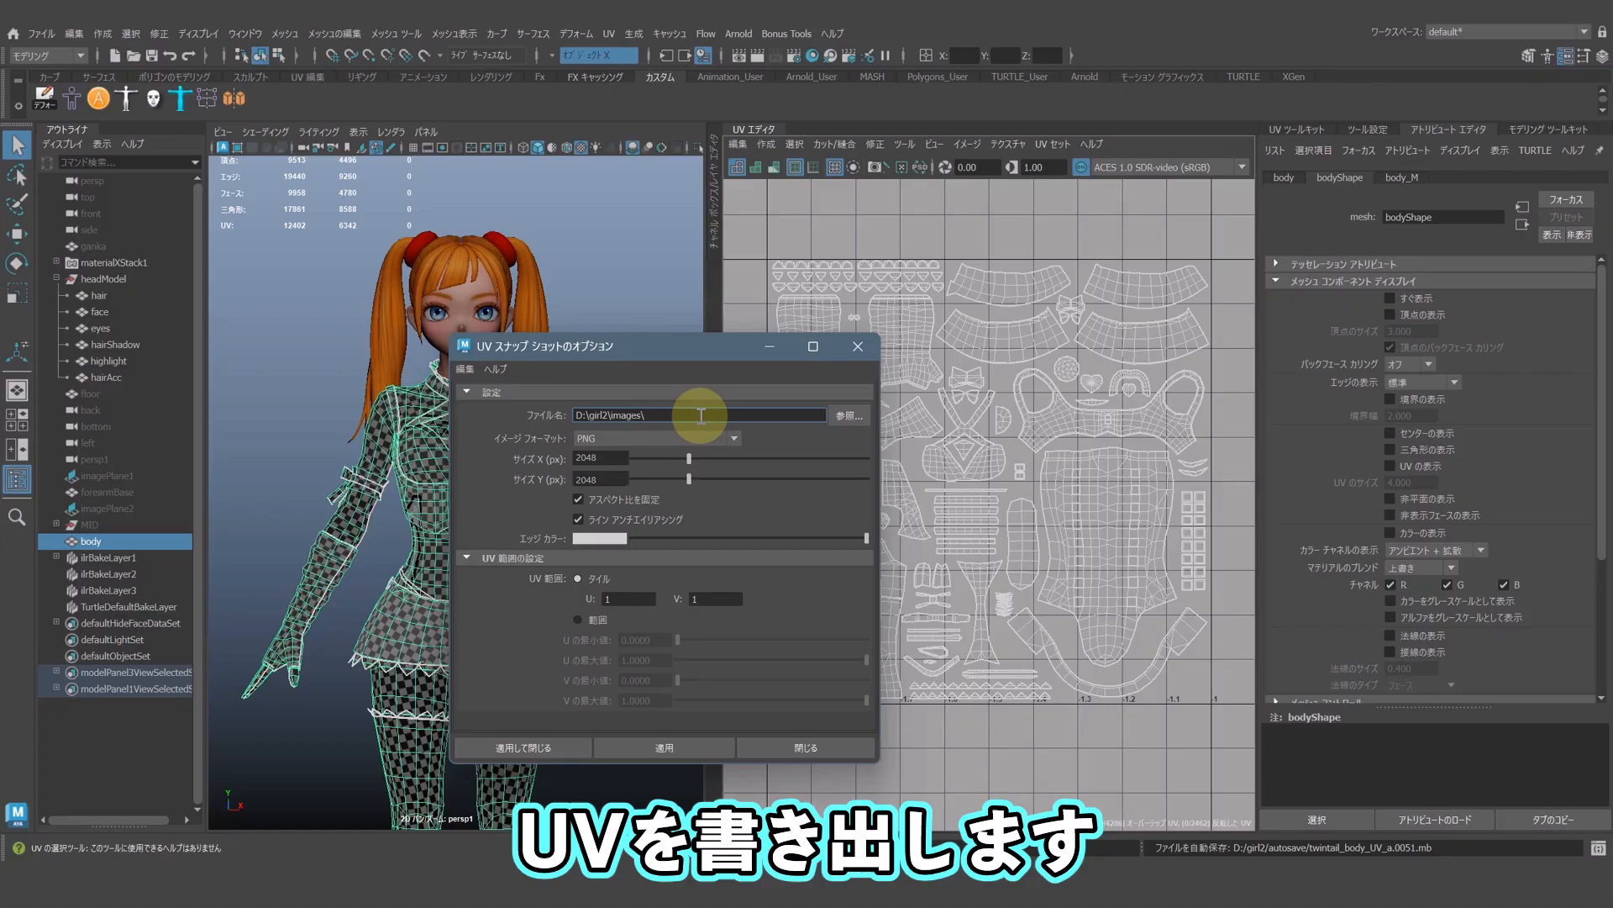
text(bodyUV)
click(546, 747)
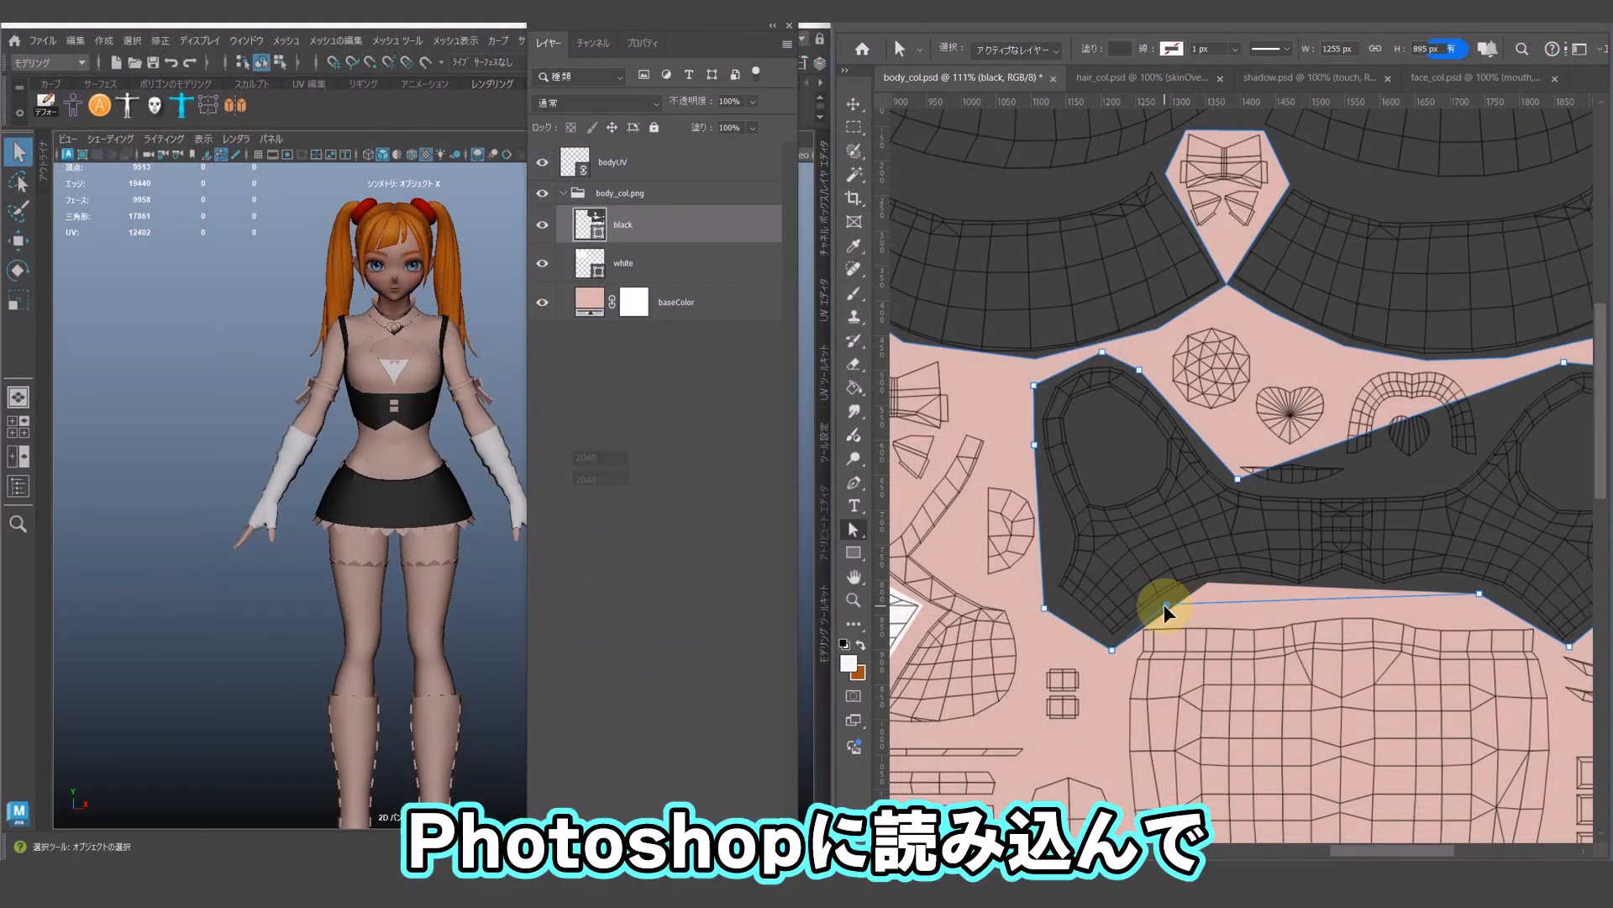
- Switch to Photoshop and fit the black shape around the bustier's UV island by adding and moving anchor points
scroll(1164, 609, right, 5)
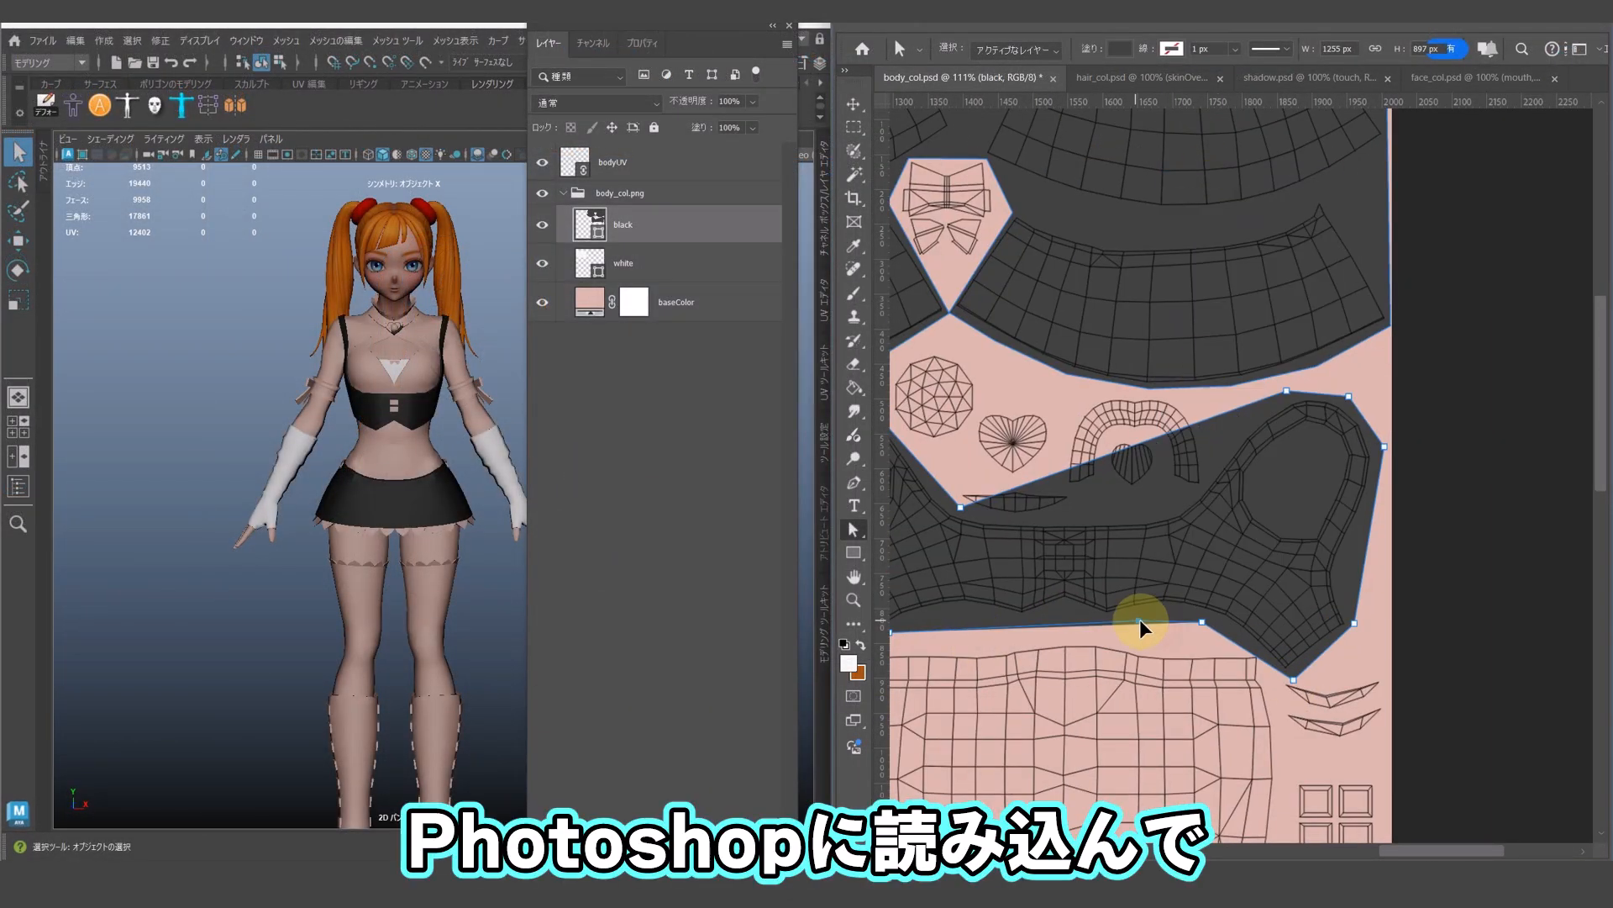
right_click(1224, 504)
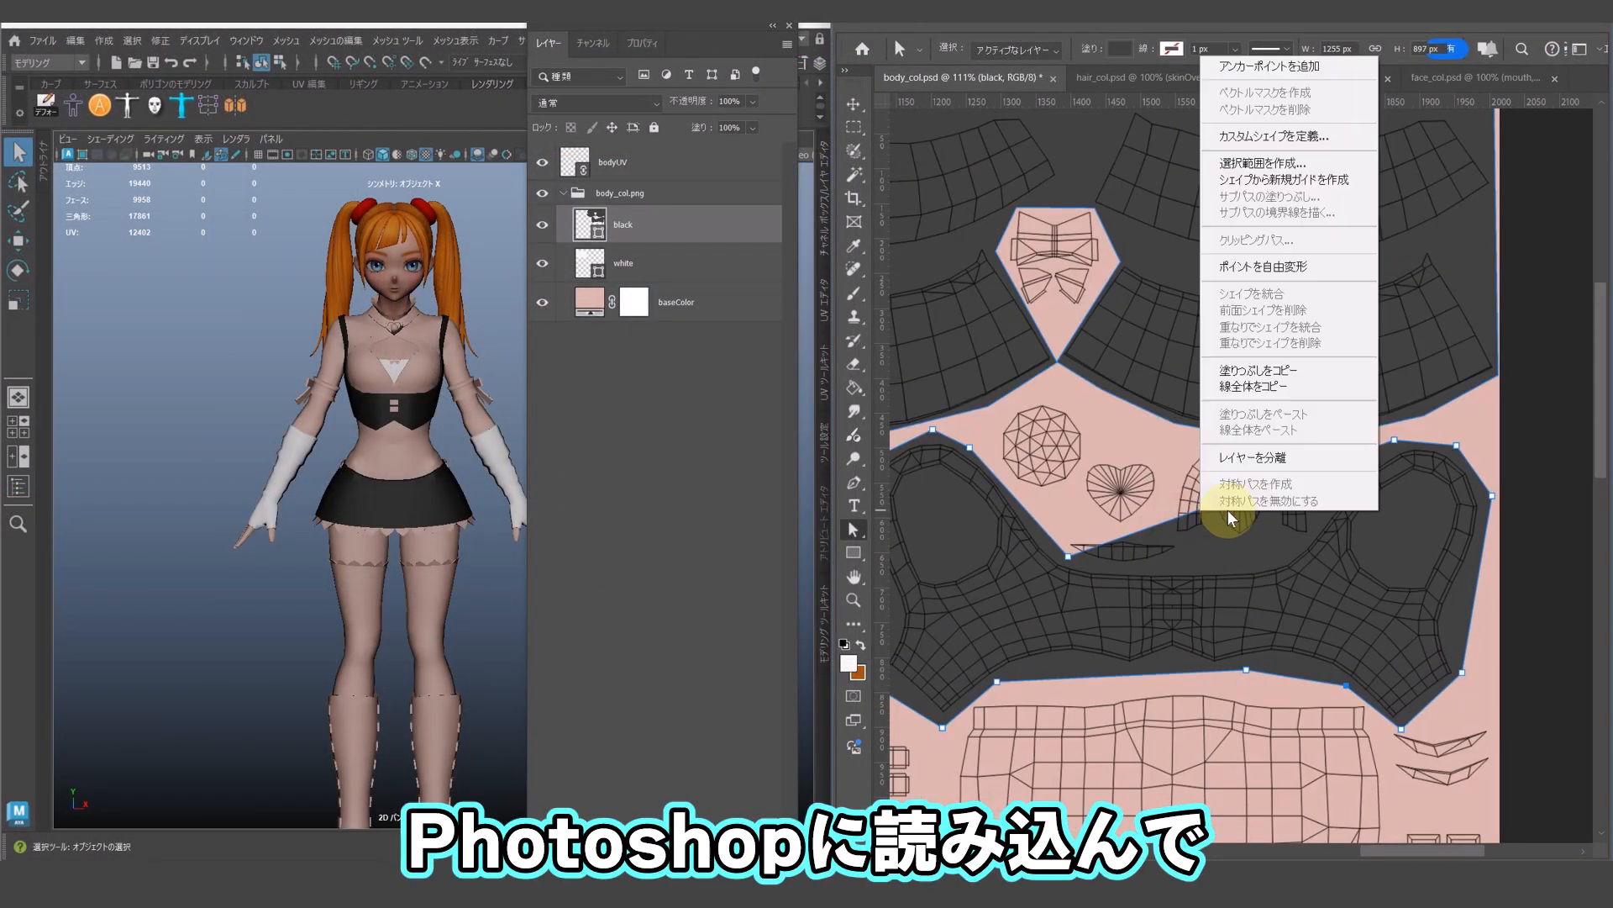
click(1303, 518)
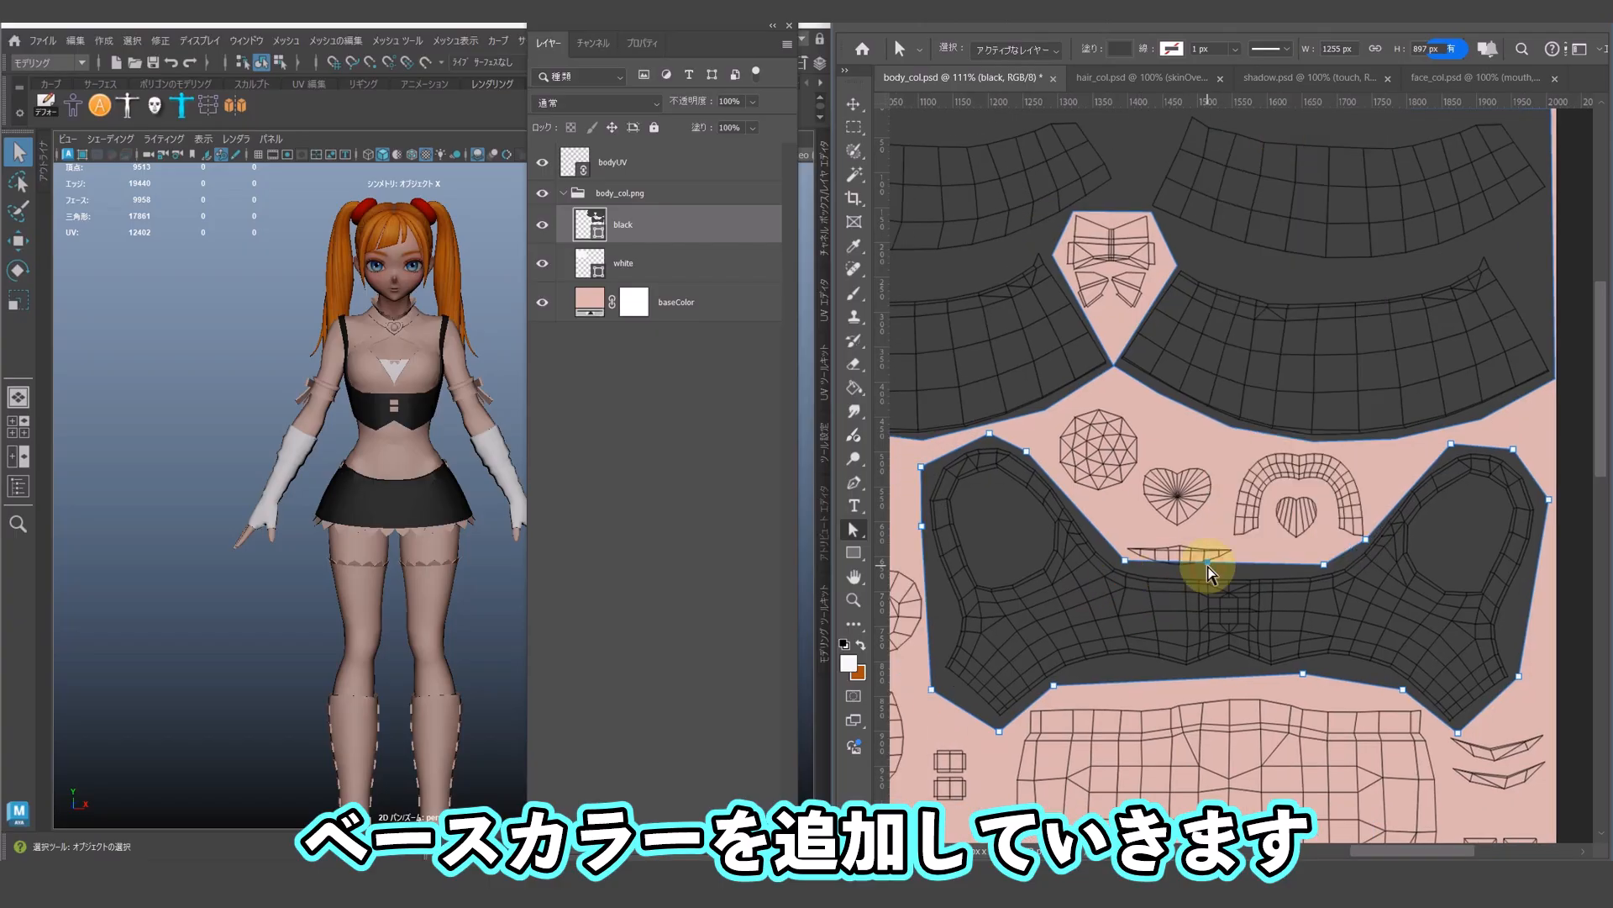
drag(1208, 565, 1177, 575)
right_click(1068, 617)
click(1122, 180)
drag(1069, 617, 1093, 618)
- Reshape the copied skirt shape to enclose the boot upper's UV island by adding and moving anchor points
alt+scroll(1092, 673, down, 9)
right_click(1070, 495)
click(1122, 58)
drag(1061, 438, 1053, 587)
drag(1045, 525, 996, 608)
drag(1053, 588, 1079, 617)
alt+scroll(1027, 644, up, 1)
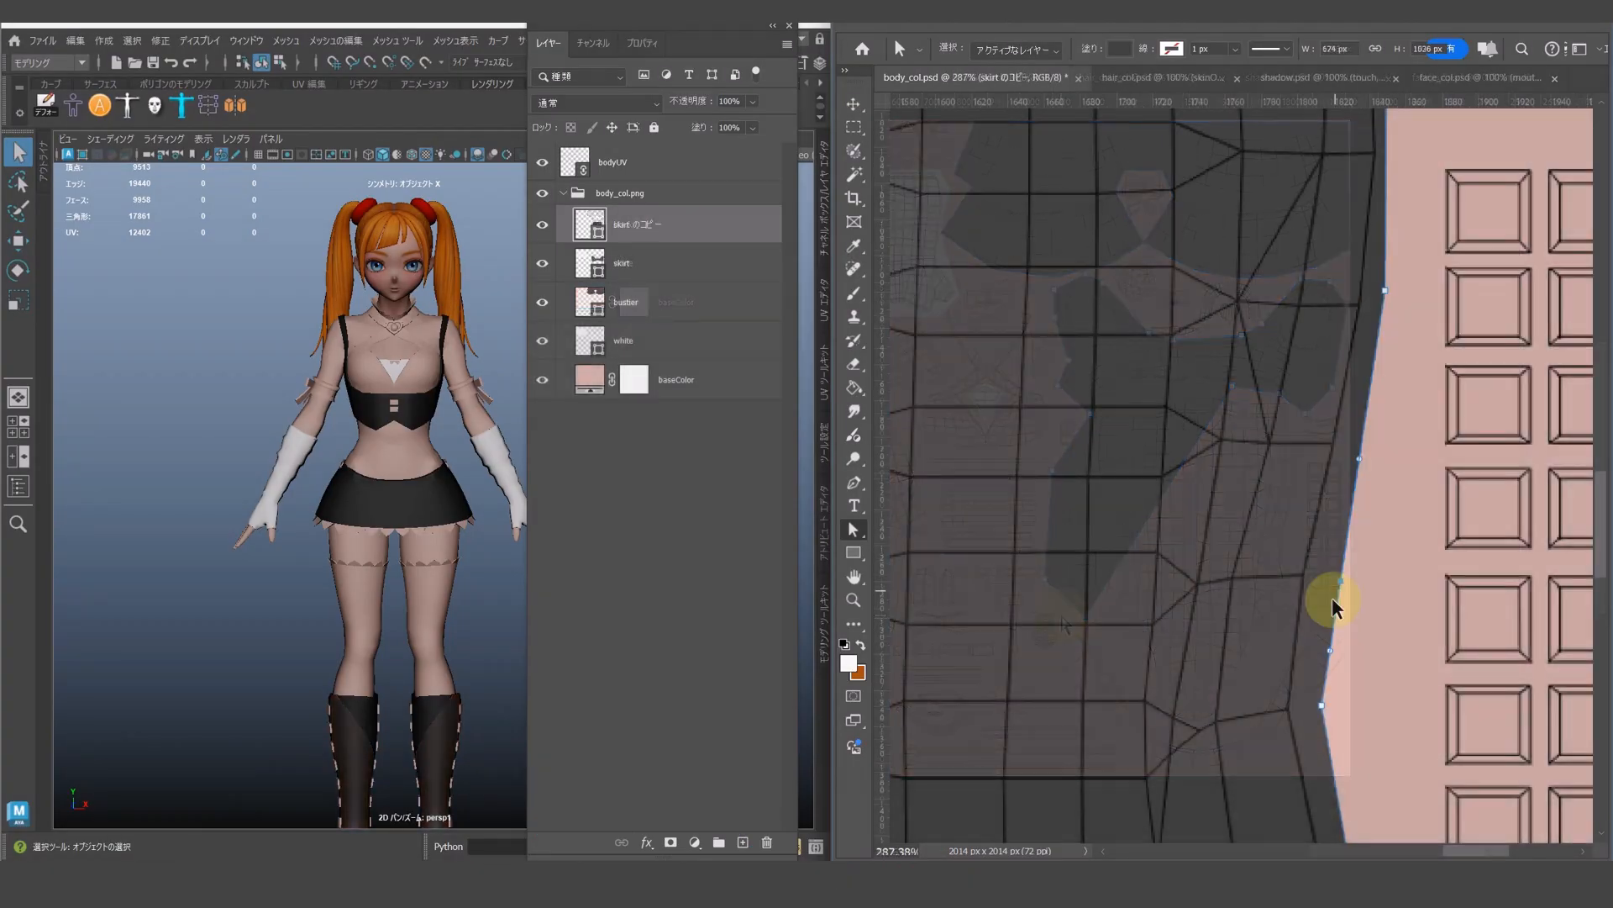
right_click(1327, 370)
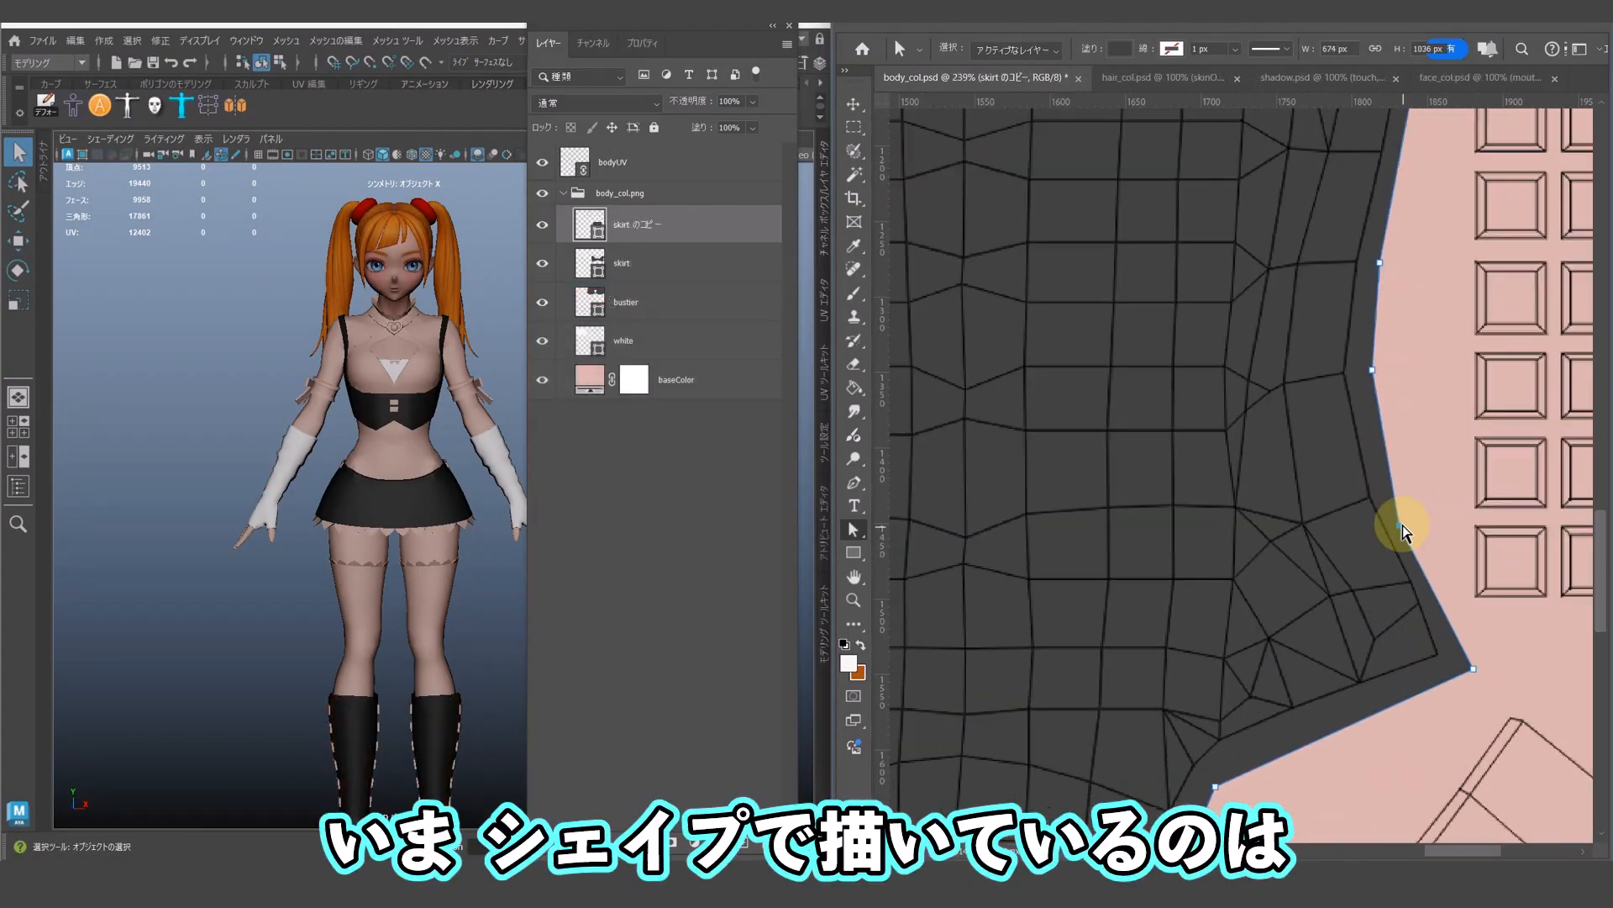
right_click(1371, 172)
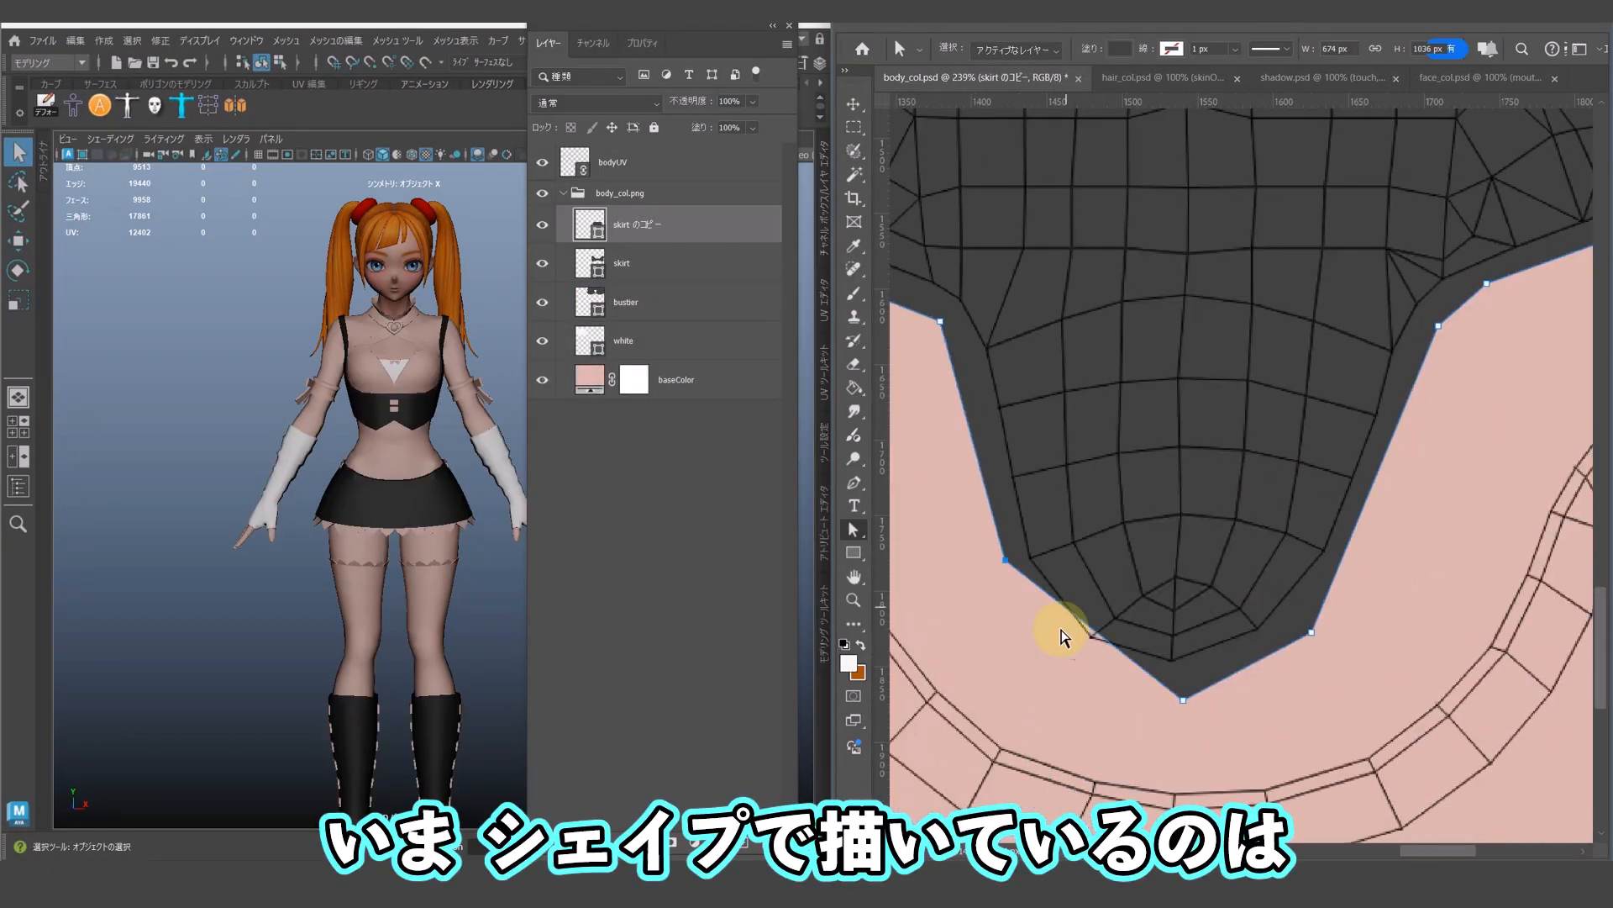
drag(1063, 637, 1074, 660)
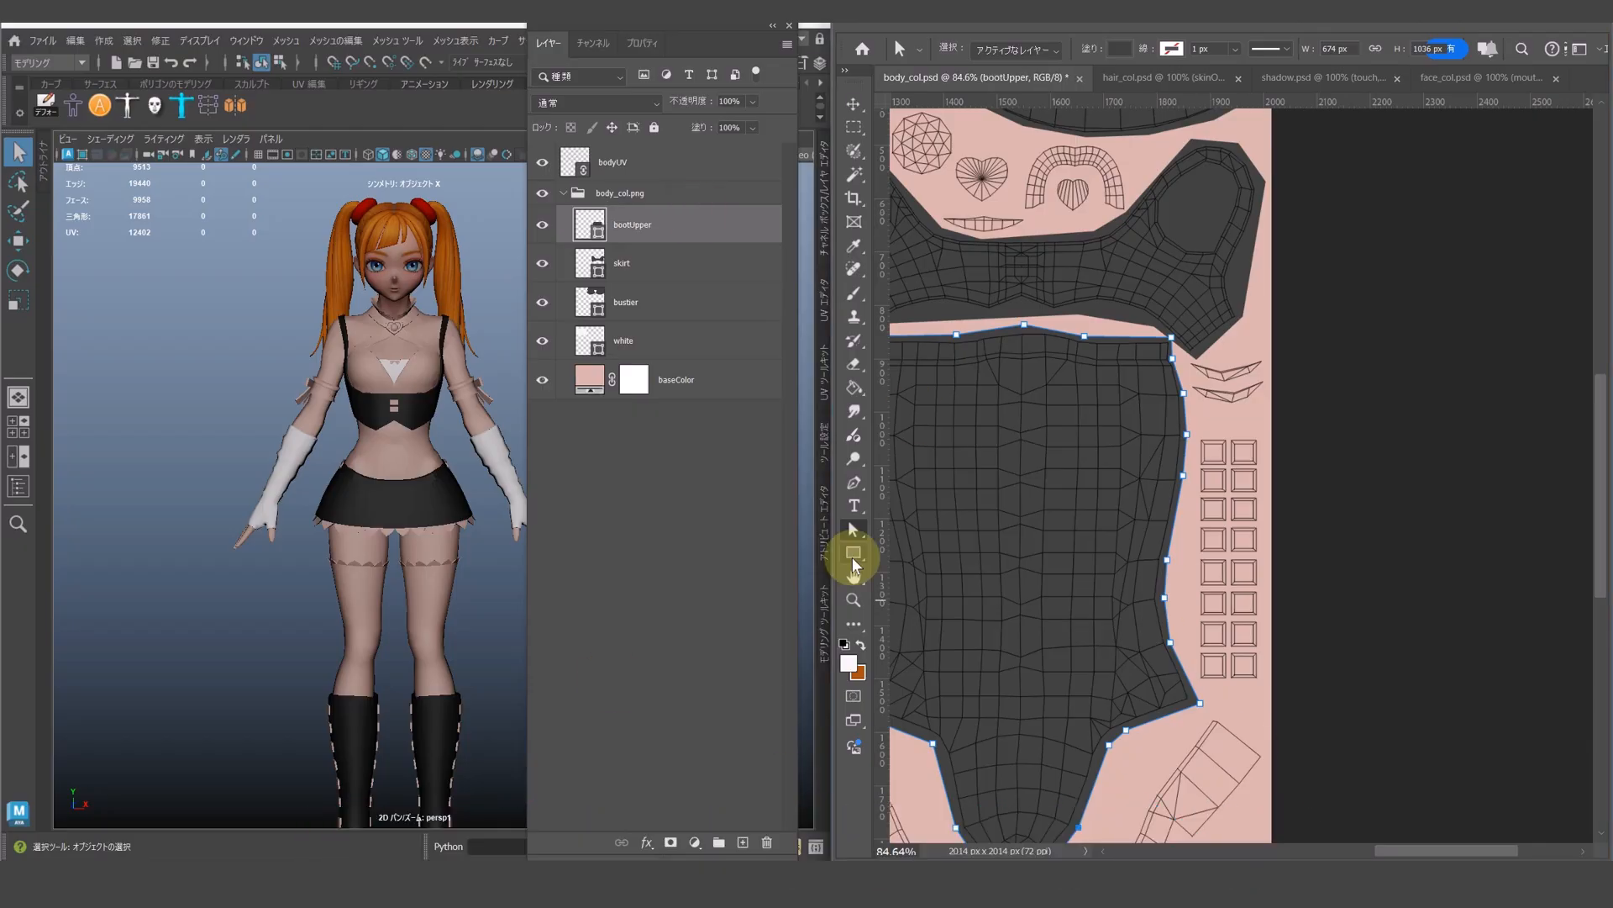
- Draw rectangles over the boot buckle UVs for the belt inserts and buckle frames, and recolour the frame shape grey
drag(1153, 420, 1229, 490)
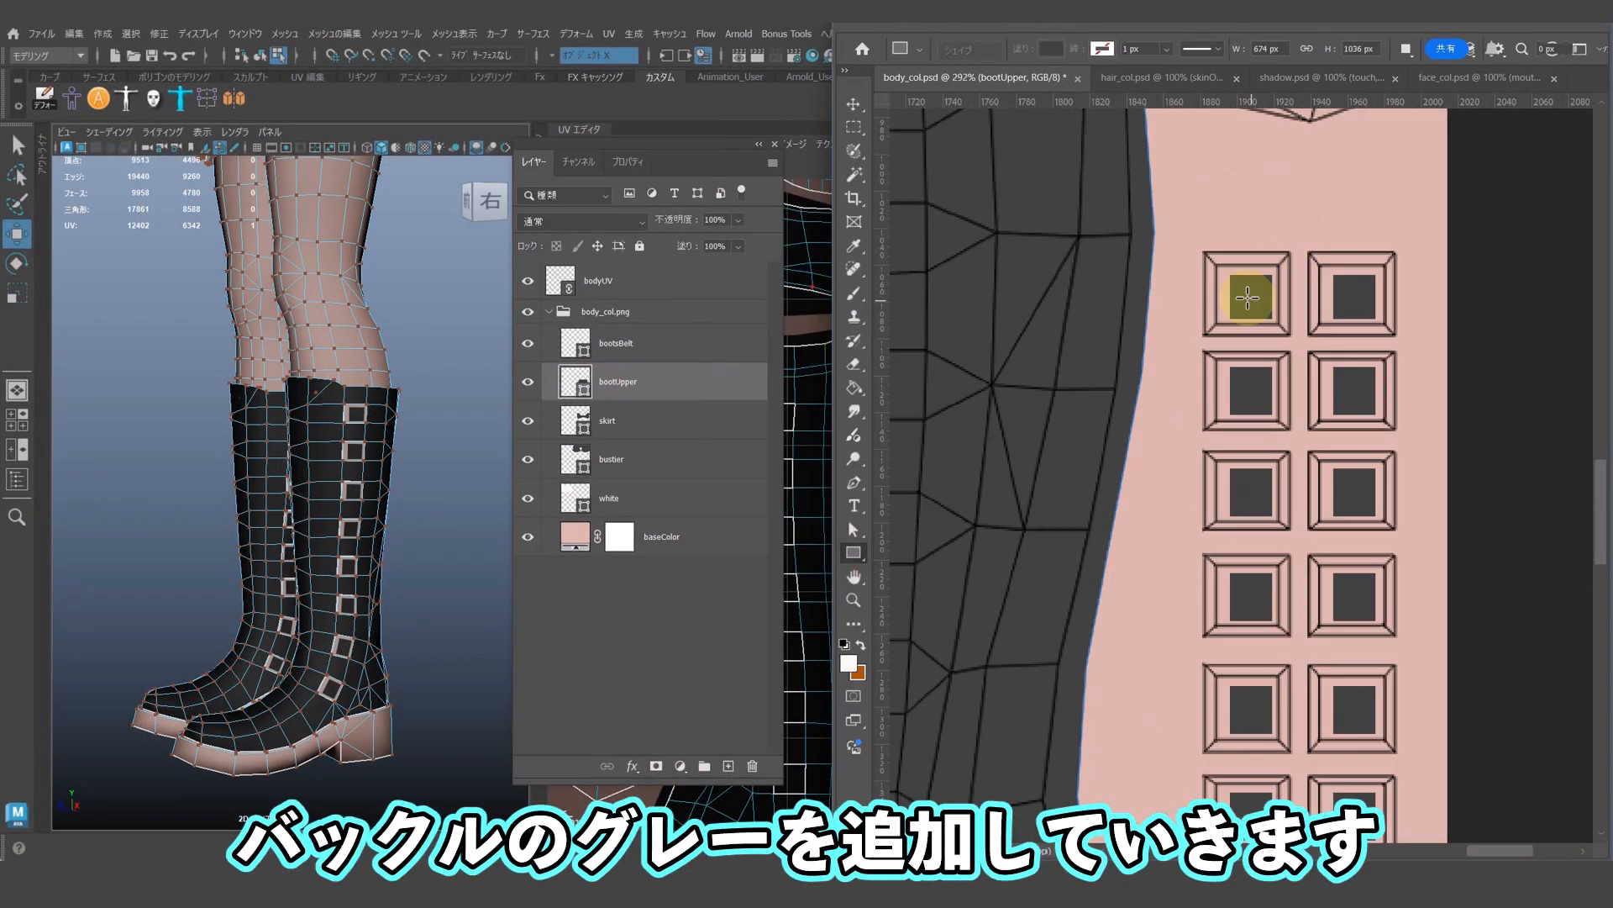
drag(1206, 252, 1358, 331)
double_click(576, 382)
click(894, 546)
click(1332, 451)
- Select the grey buckle rectangle pair and duplicate it downward over the following rows of buckle UVs
key(a)
shift+click(1268, 316)
alt+drag(1268, 316, 1270, 409)
alt+drag(1271, 409, 1276, 513)
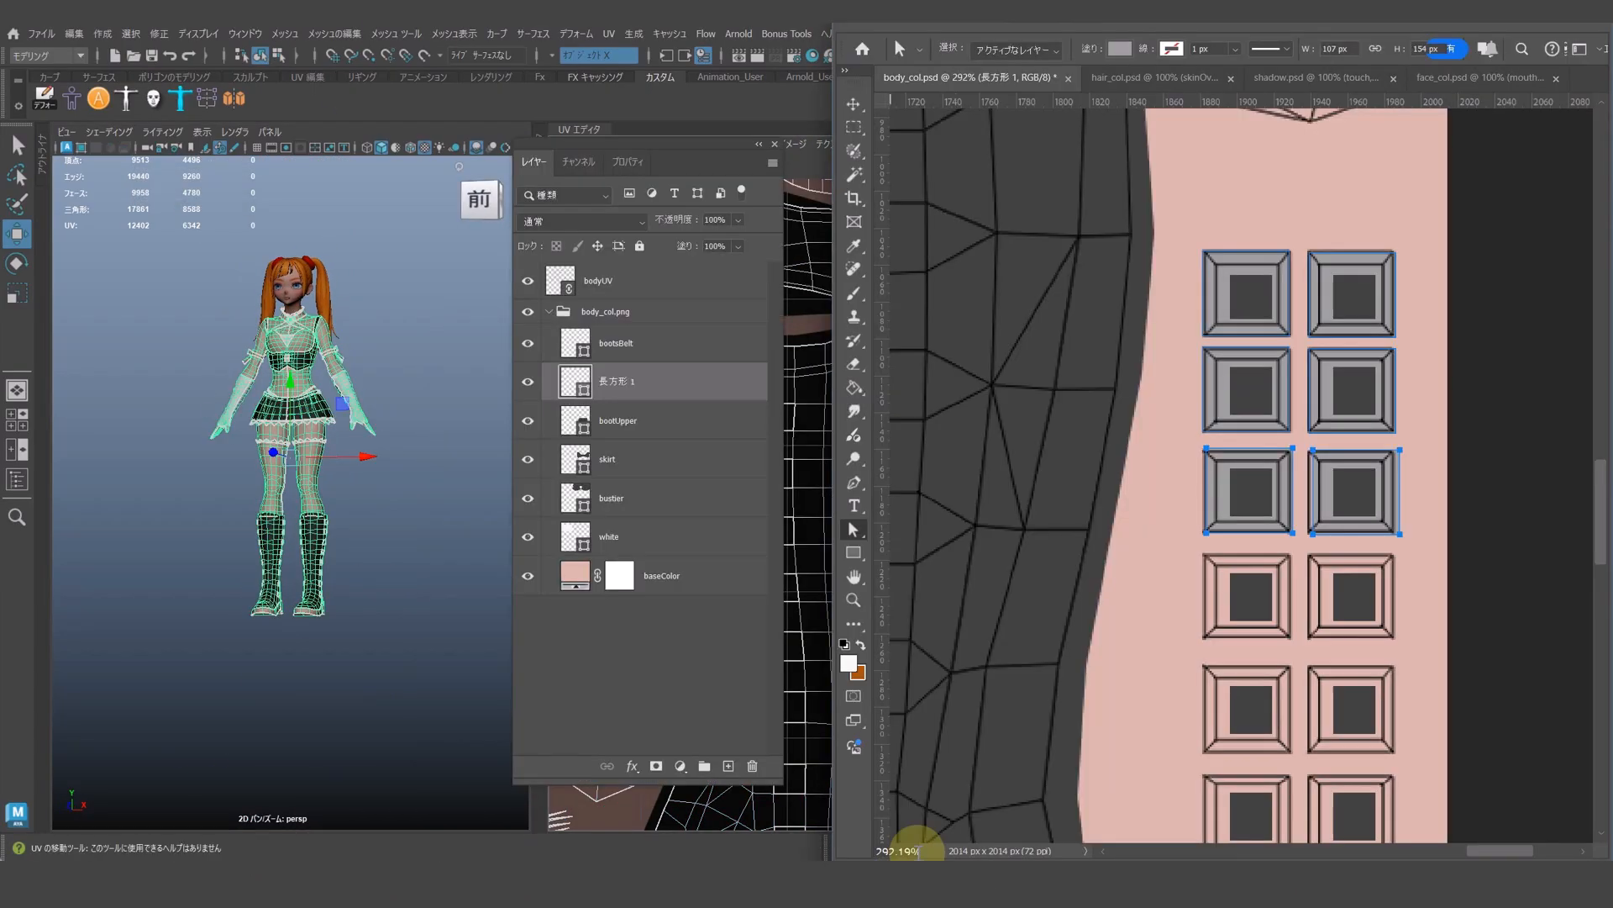
alt+drag(1251, 505, 1253, 540)
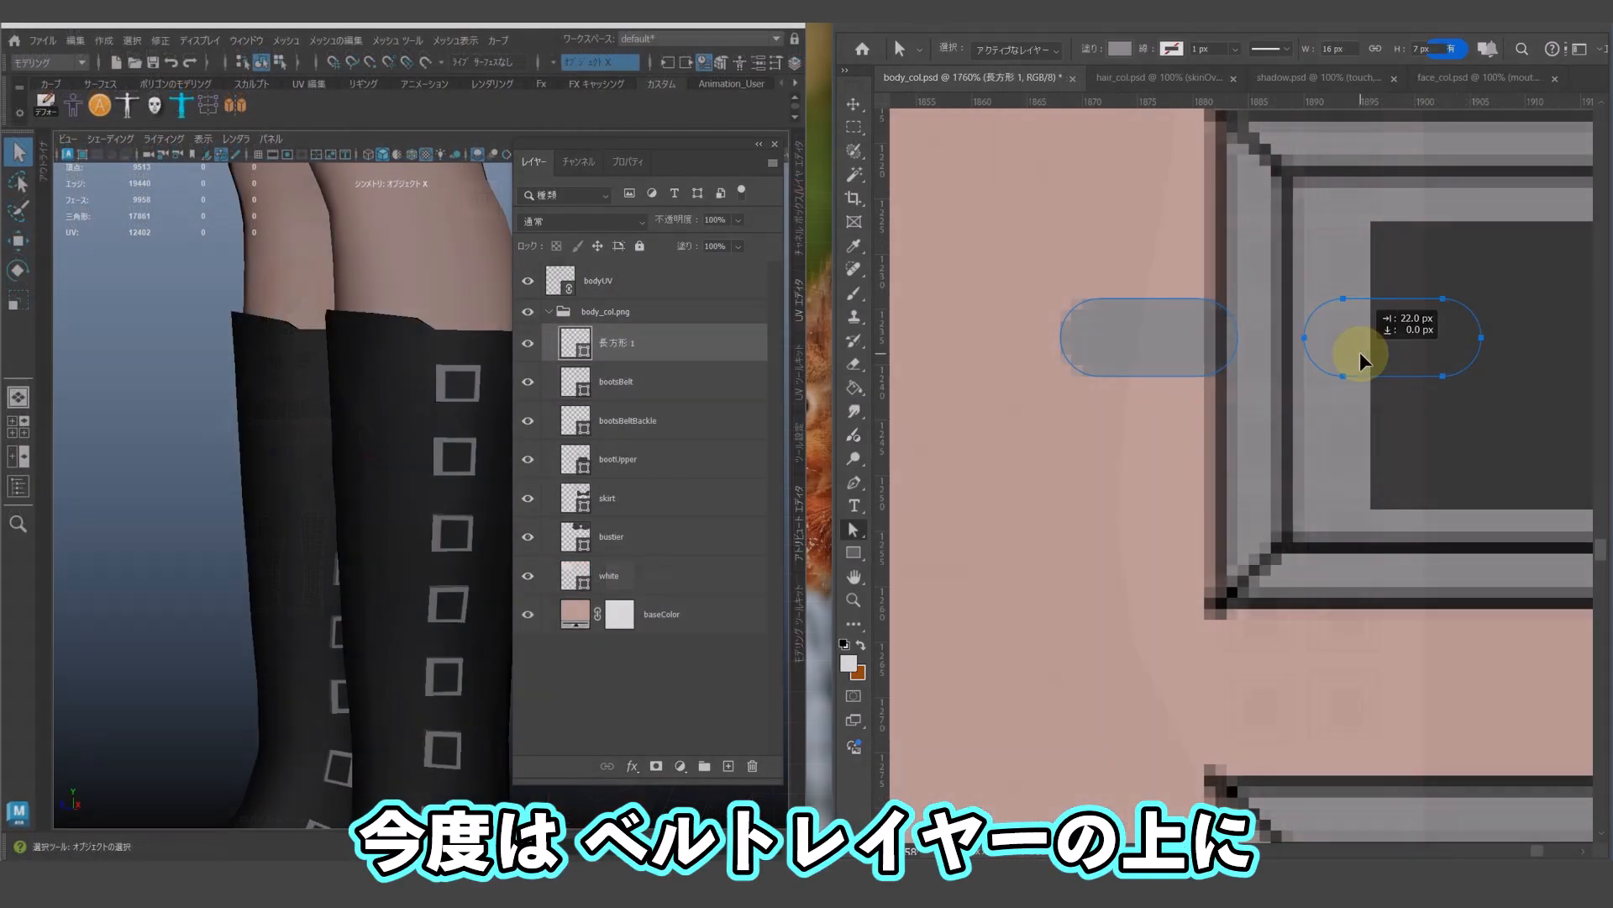
- Duplicate the pair of grey rounded buckle pins onto the remaining rows of boot buckle UVs
alt+drag(1361, 349, 1361, 412)
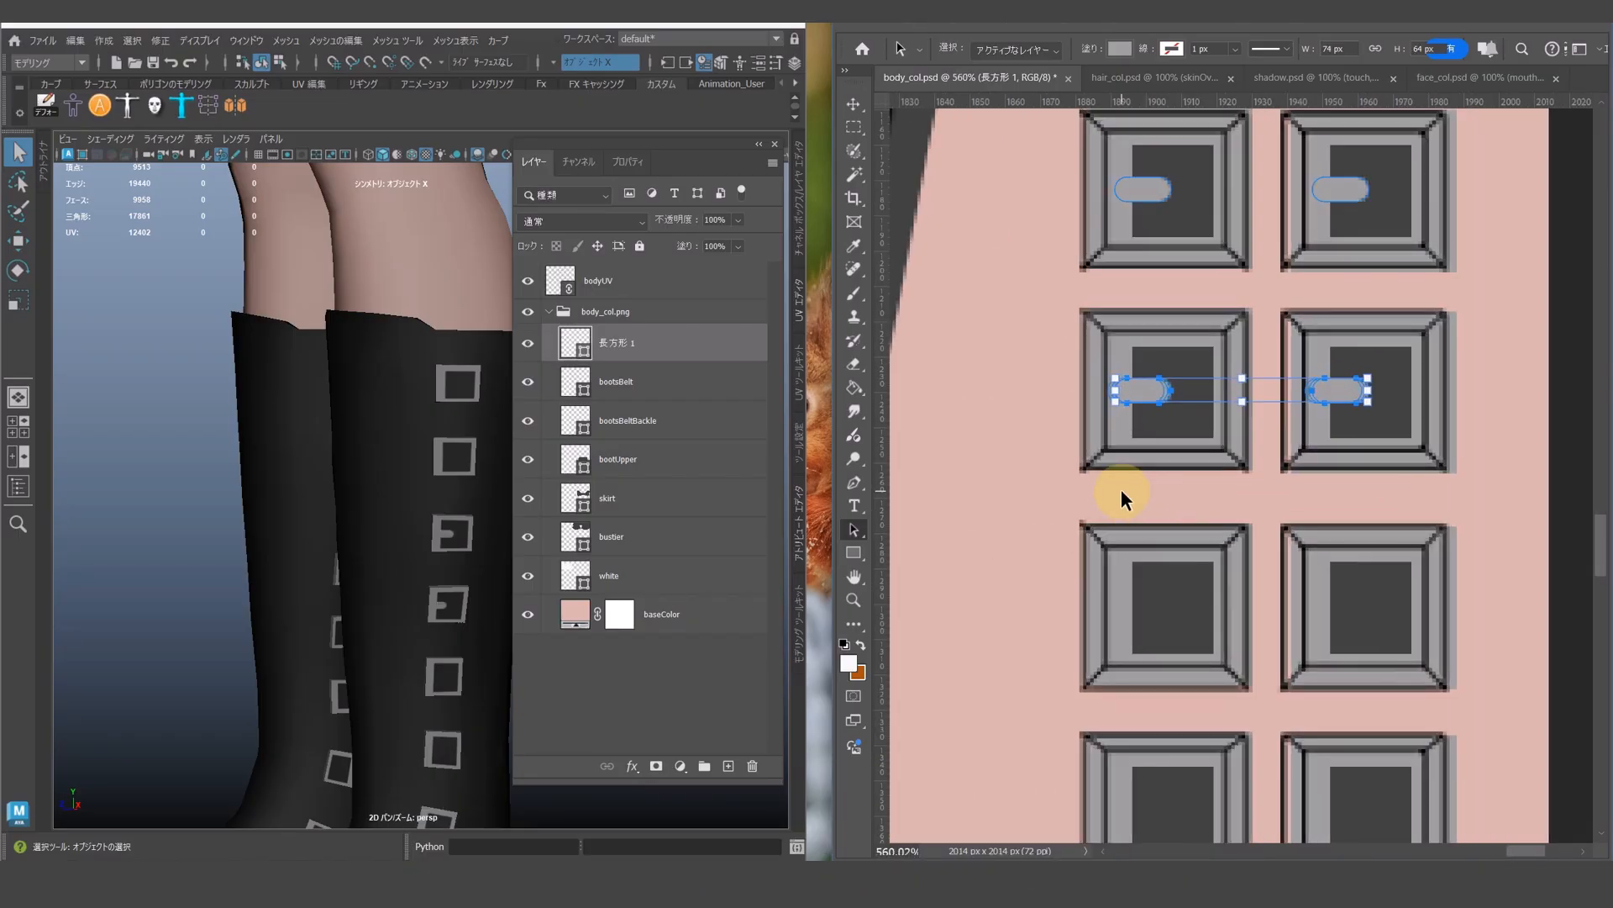
alt+drag(1336, 188, 1354, 605)
drag(1238, 605, 1146, 446)
alt+drag(1250, 446, 1249, 647)
drag(1244, 756, 1227, 386)
alt+drag(1233, 275, 1237, 477)
alt+drag(1237, 477, 1232, 686)
alt+scroll(1163, 604, down, 4)
alt+scroll(1173, 433, up, 2)
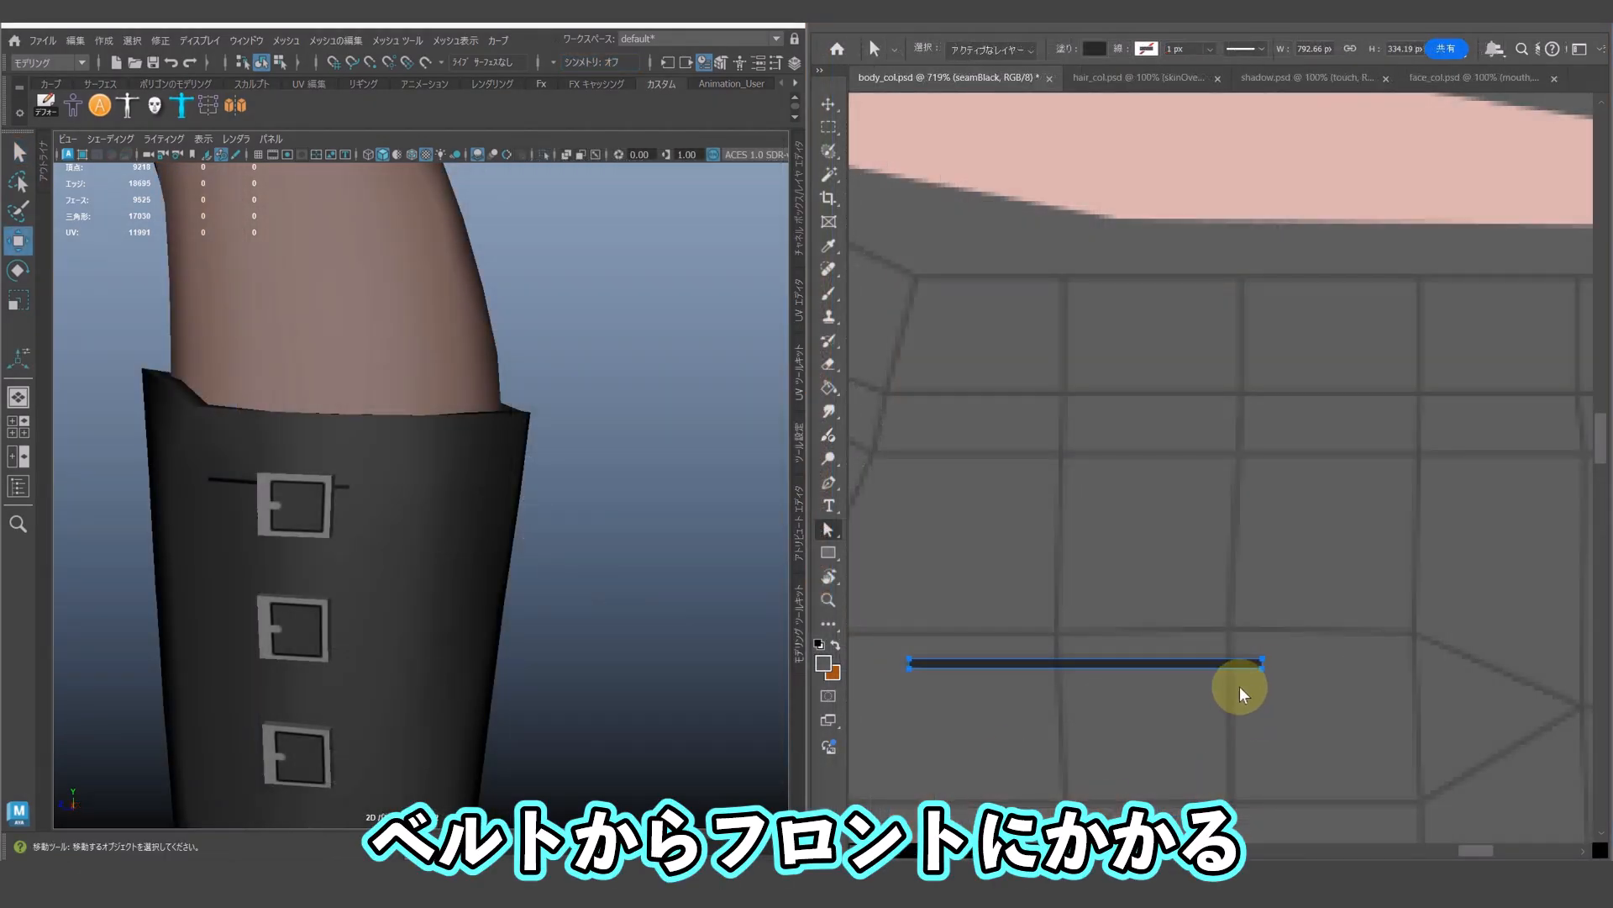
- Extend the seamBlack line past the top boot buckle and shape its bent end with added anchor points
drag(1243, 673, 1394, 666)
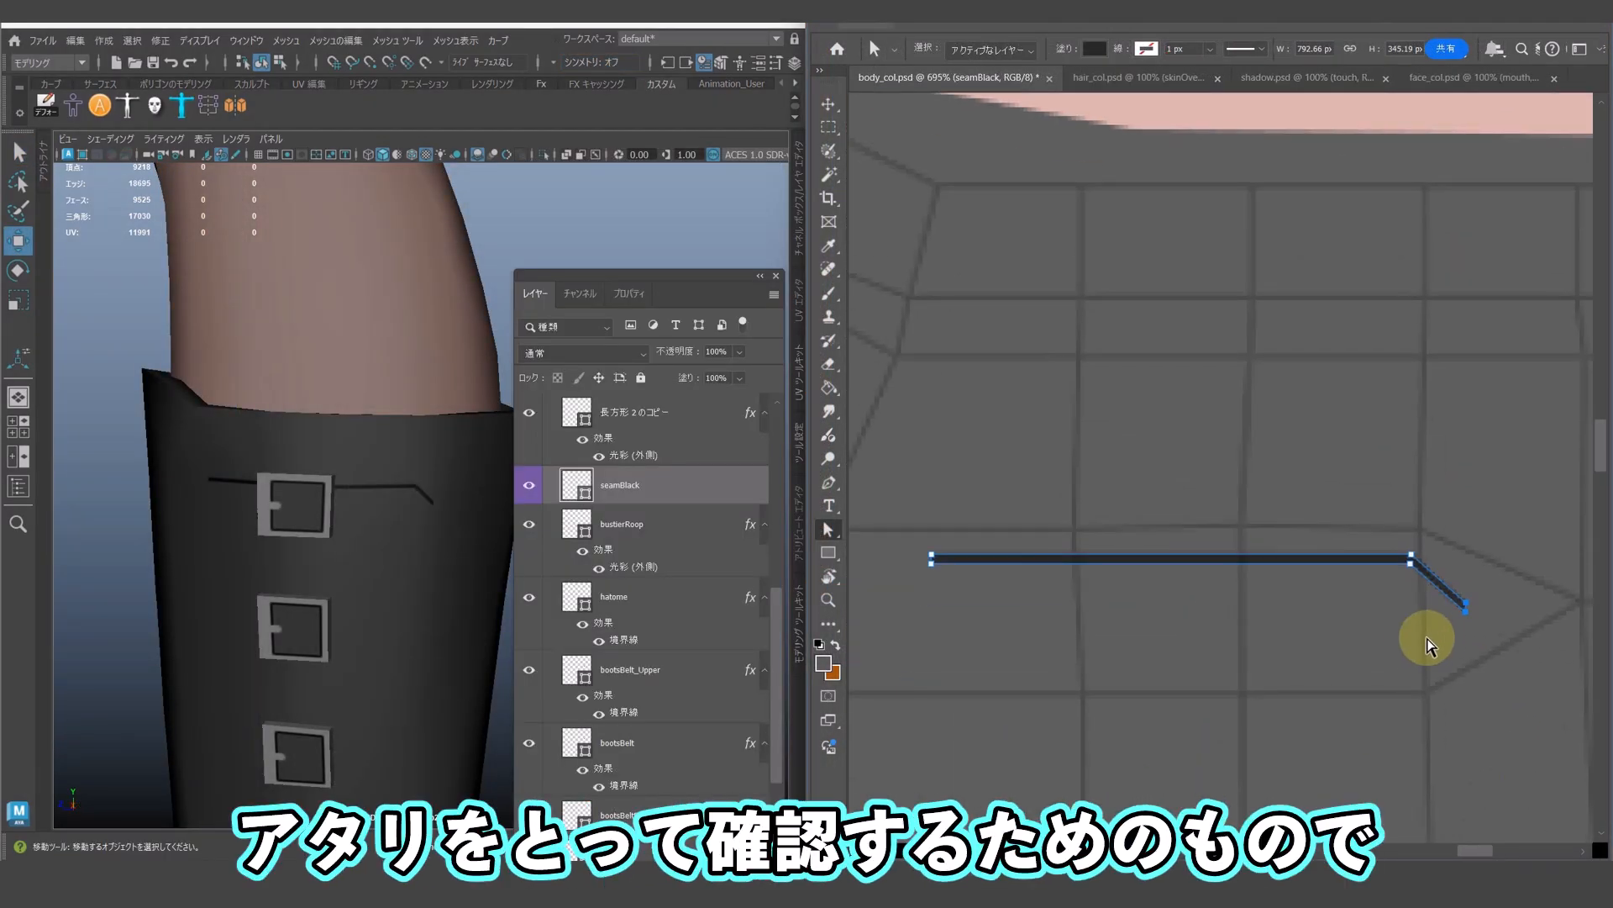
alt+scroll(1427, 644, up, 3)
alt+scroll(1372, 611, down, 6)
drag(1285, 531, 1294, 625)
right_click(1269, 633)
click(1315, 389)
right_click(1232, 682)
click(1282, 674)
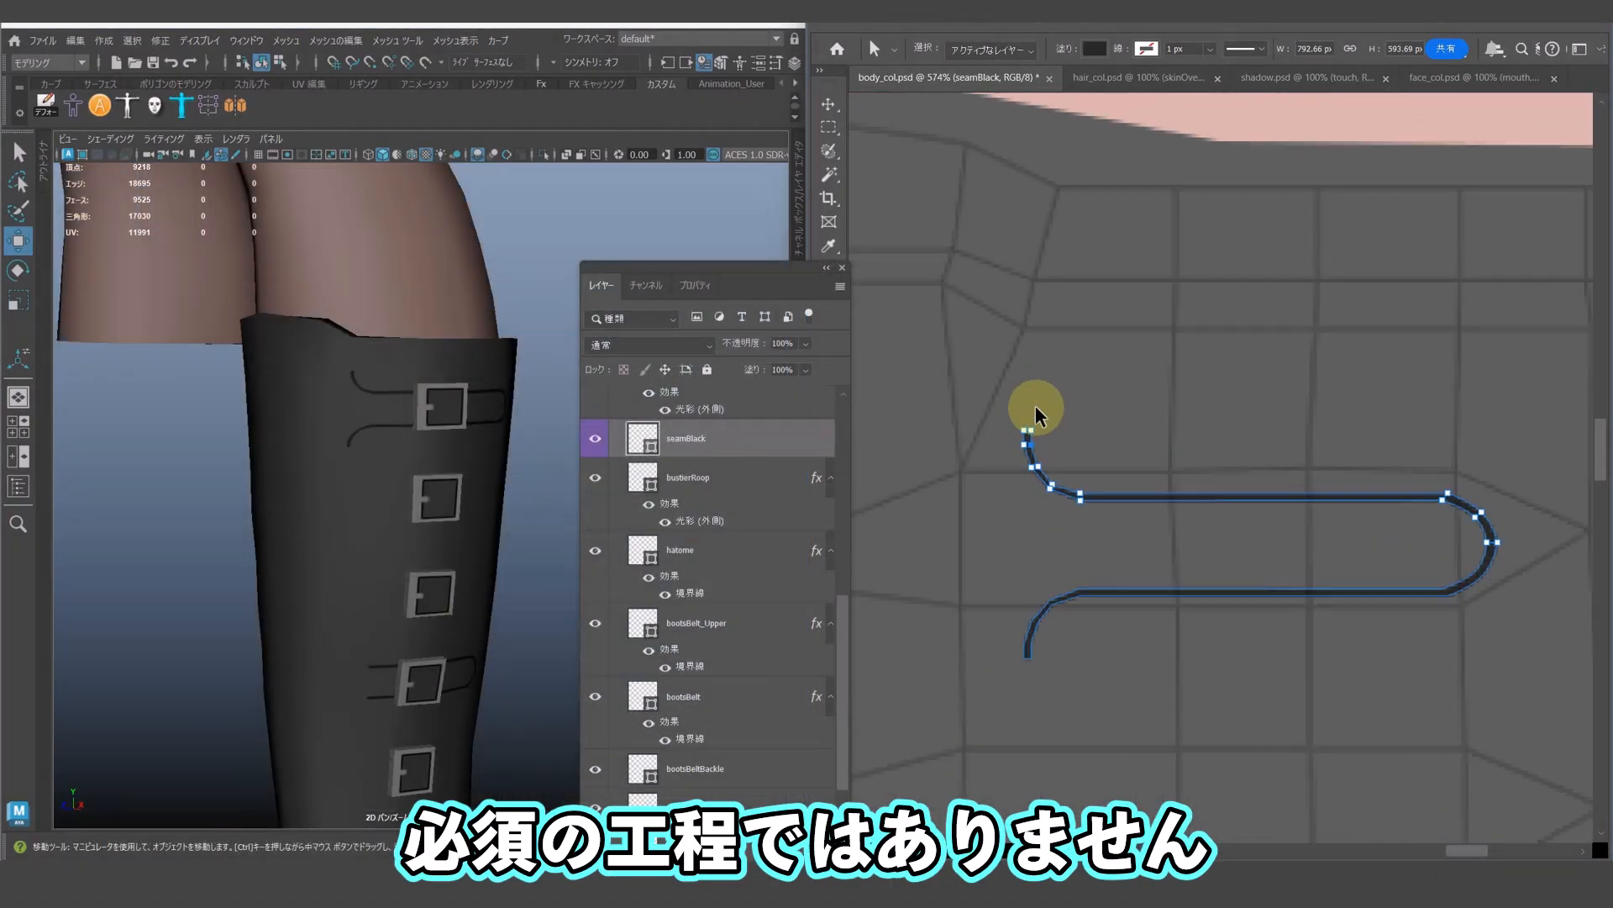
- Extend the upper end of the curved strap seam to the notch in the boot's top edge and bend its tip
drag(1037, 409, 1042, 260)
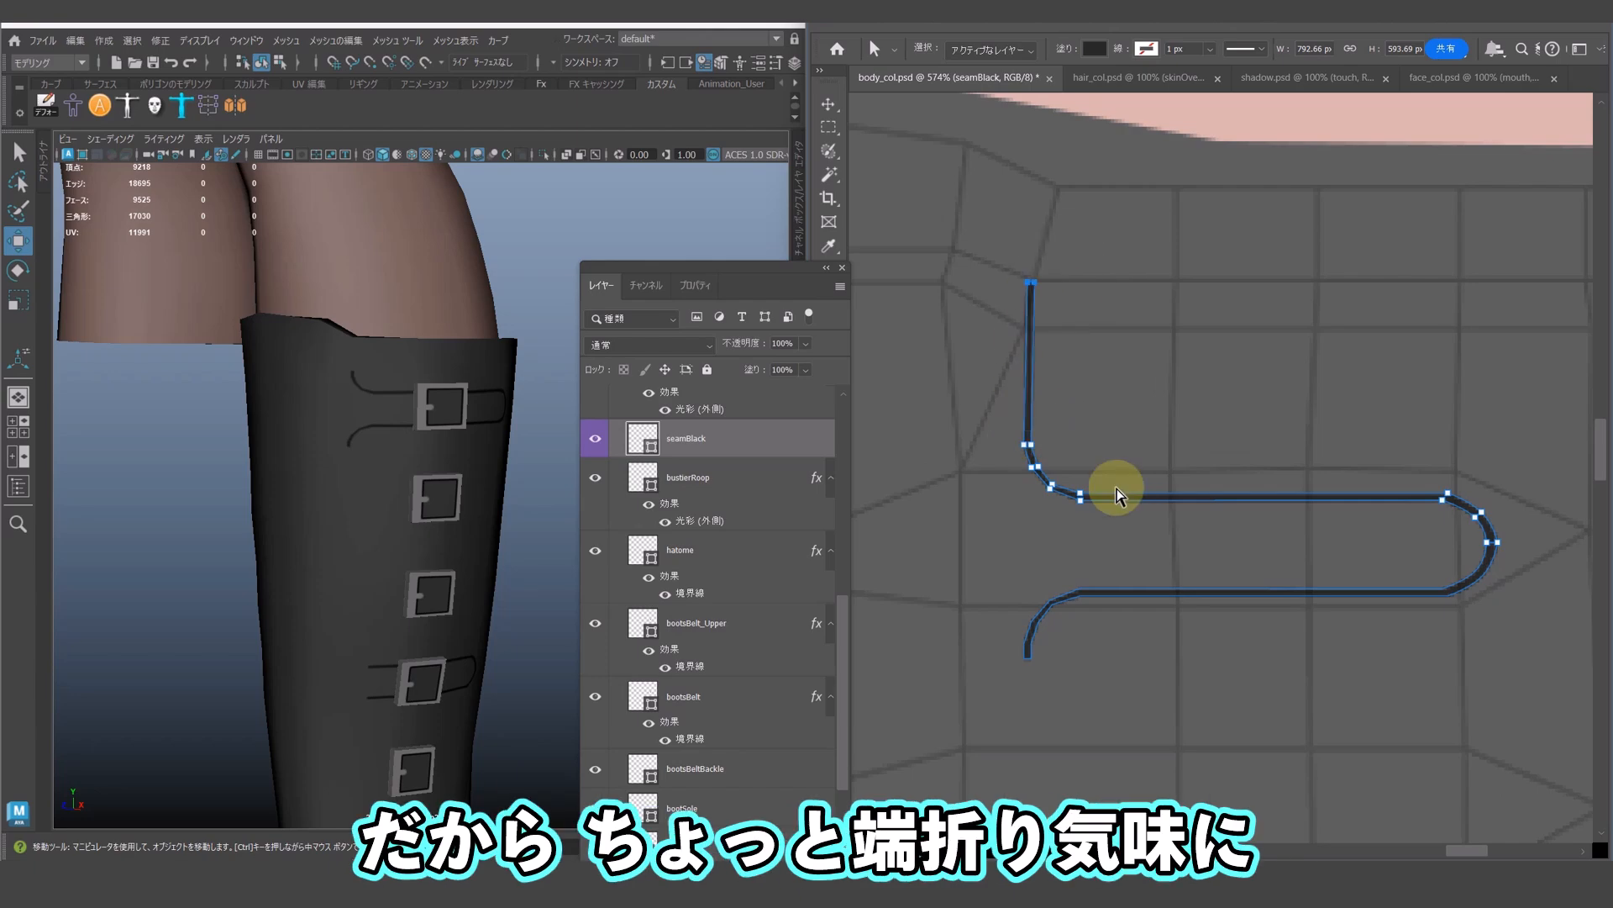
alt+scroll(1048, 334, up, 2)
click(1039, 359)
click(1028, 359)
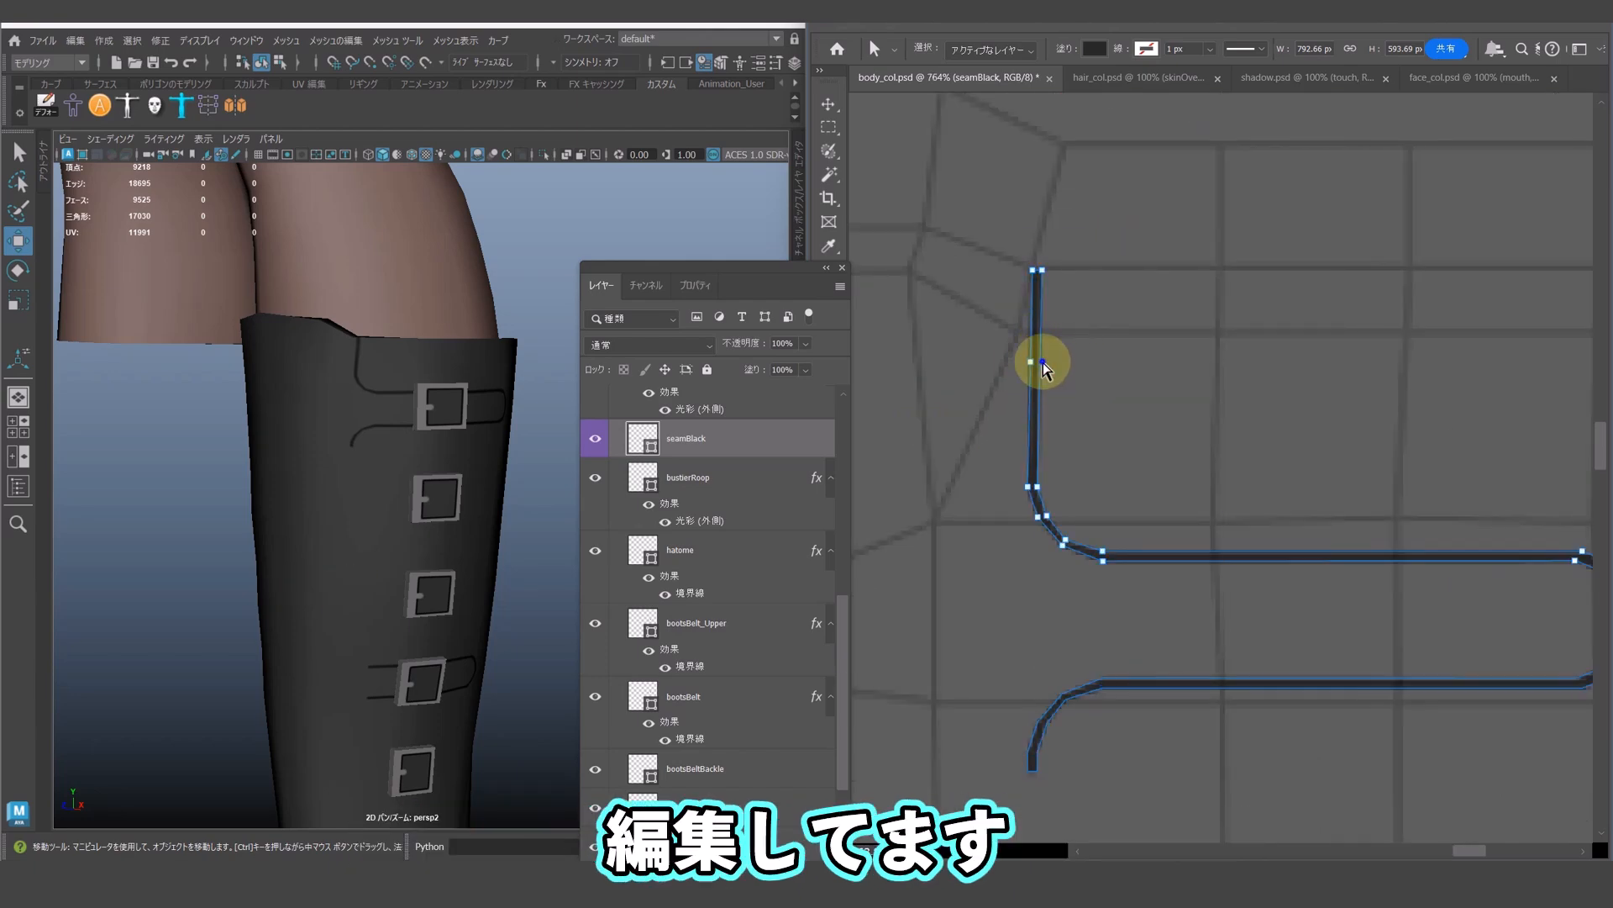
alt+scroll(1048, 357, up, 2)
drag(1023, 227, 996, 312)
alt+drag(496, 512, 521, 503)
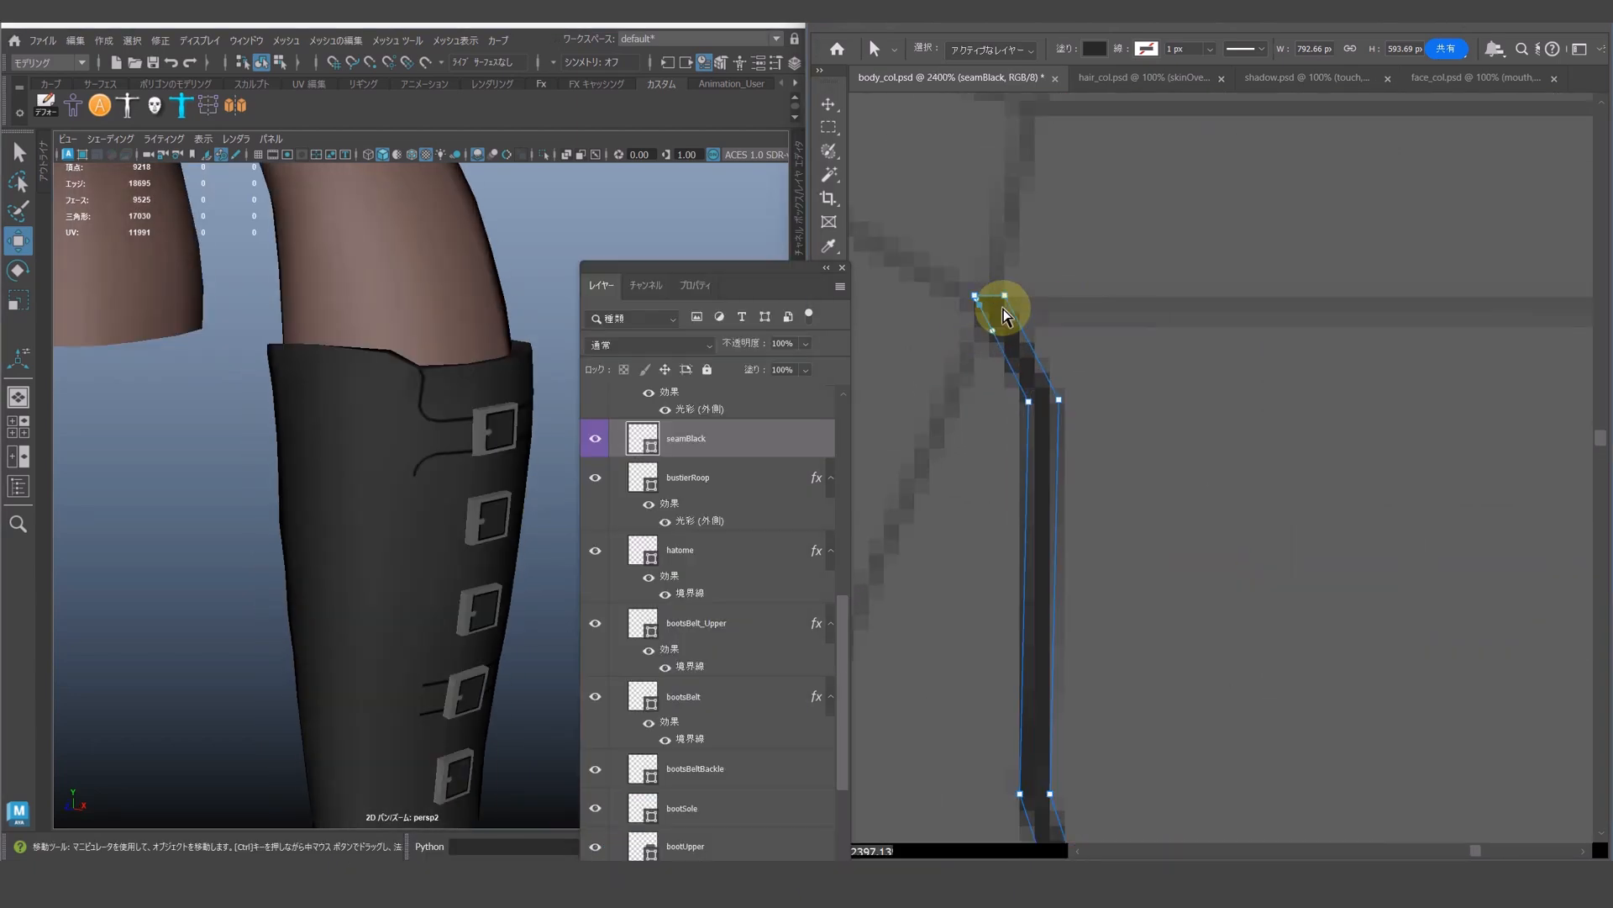
alt+scroll(998, 294, up, 2)
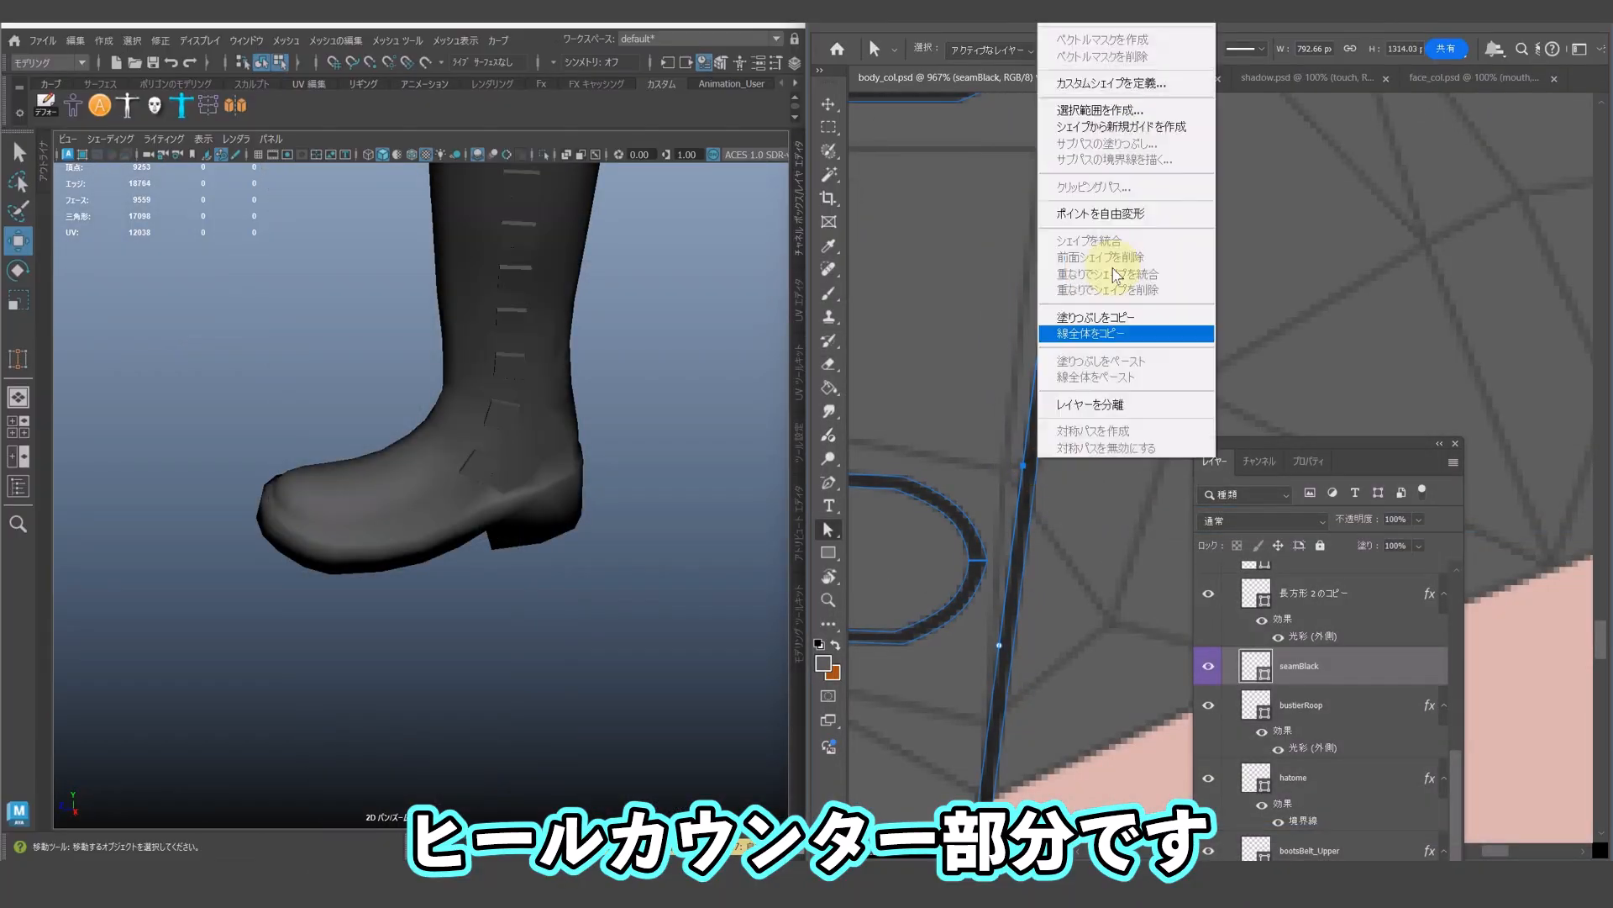
- Shape the heel counter seam on the boot into a curve by adding and moving anchor points
right_click(1047, 299)
click(1076, 313)
drag(1047, 299, 1023, 299)
drag(1013, 465, 1002, 472)
scroll(1023, 480, down, 5)
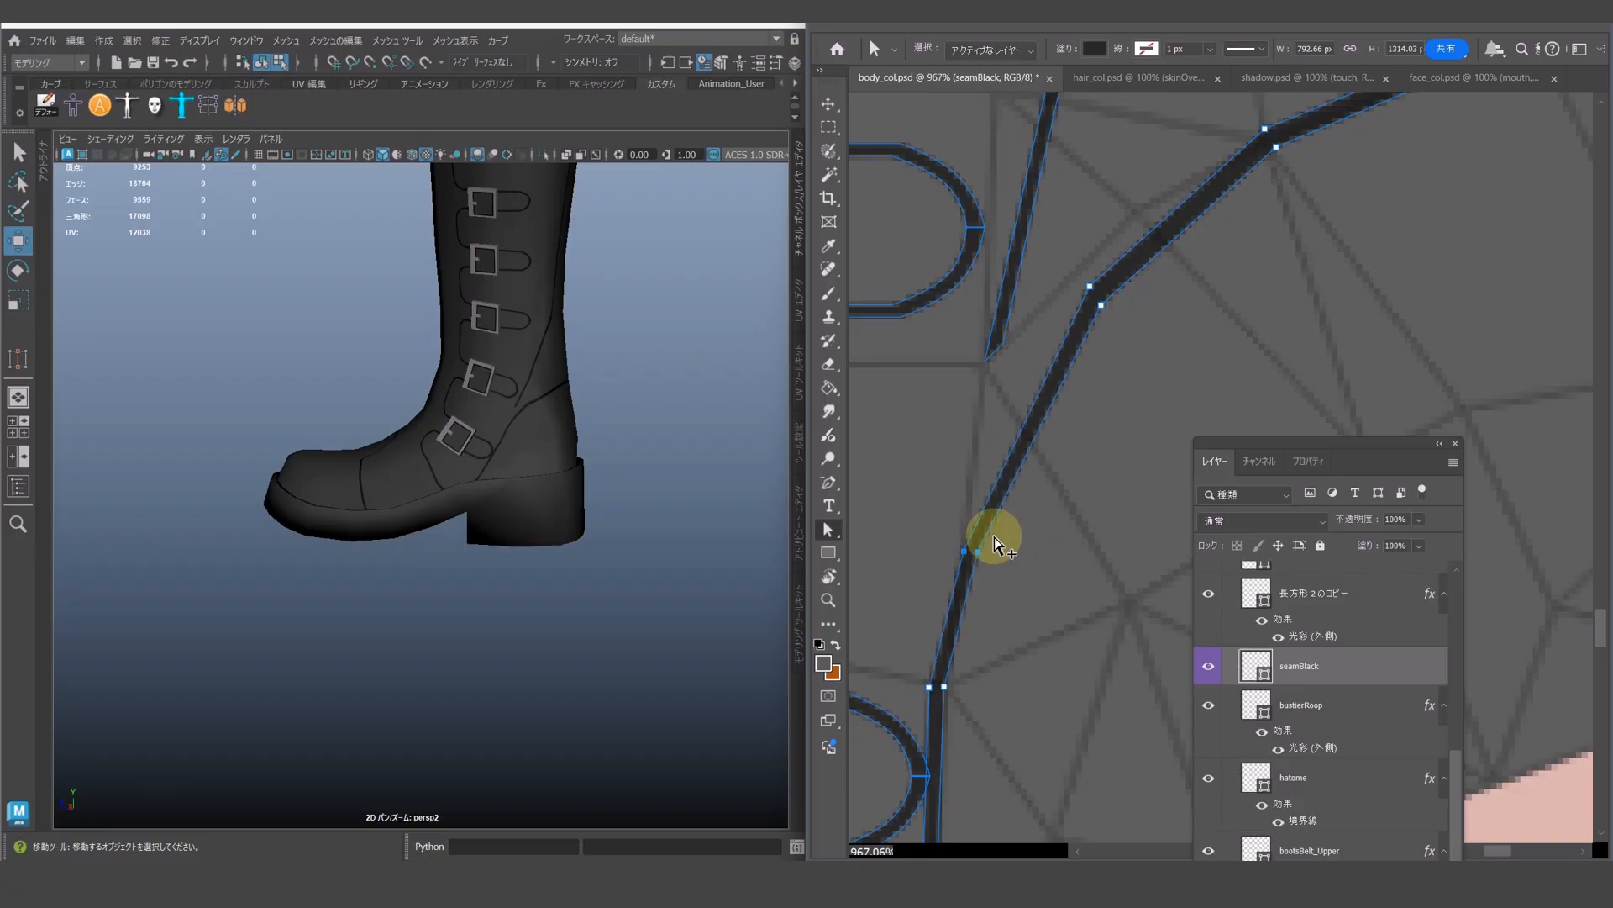
drag(1092, 420, 926, 573)
alt+drag(760, 631, 753, 623)
drag(894, 649, 1082, 440)
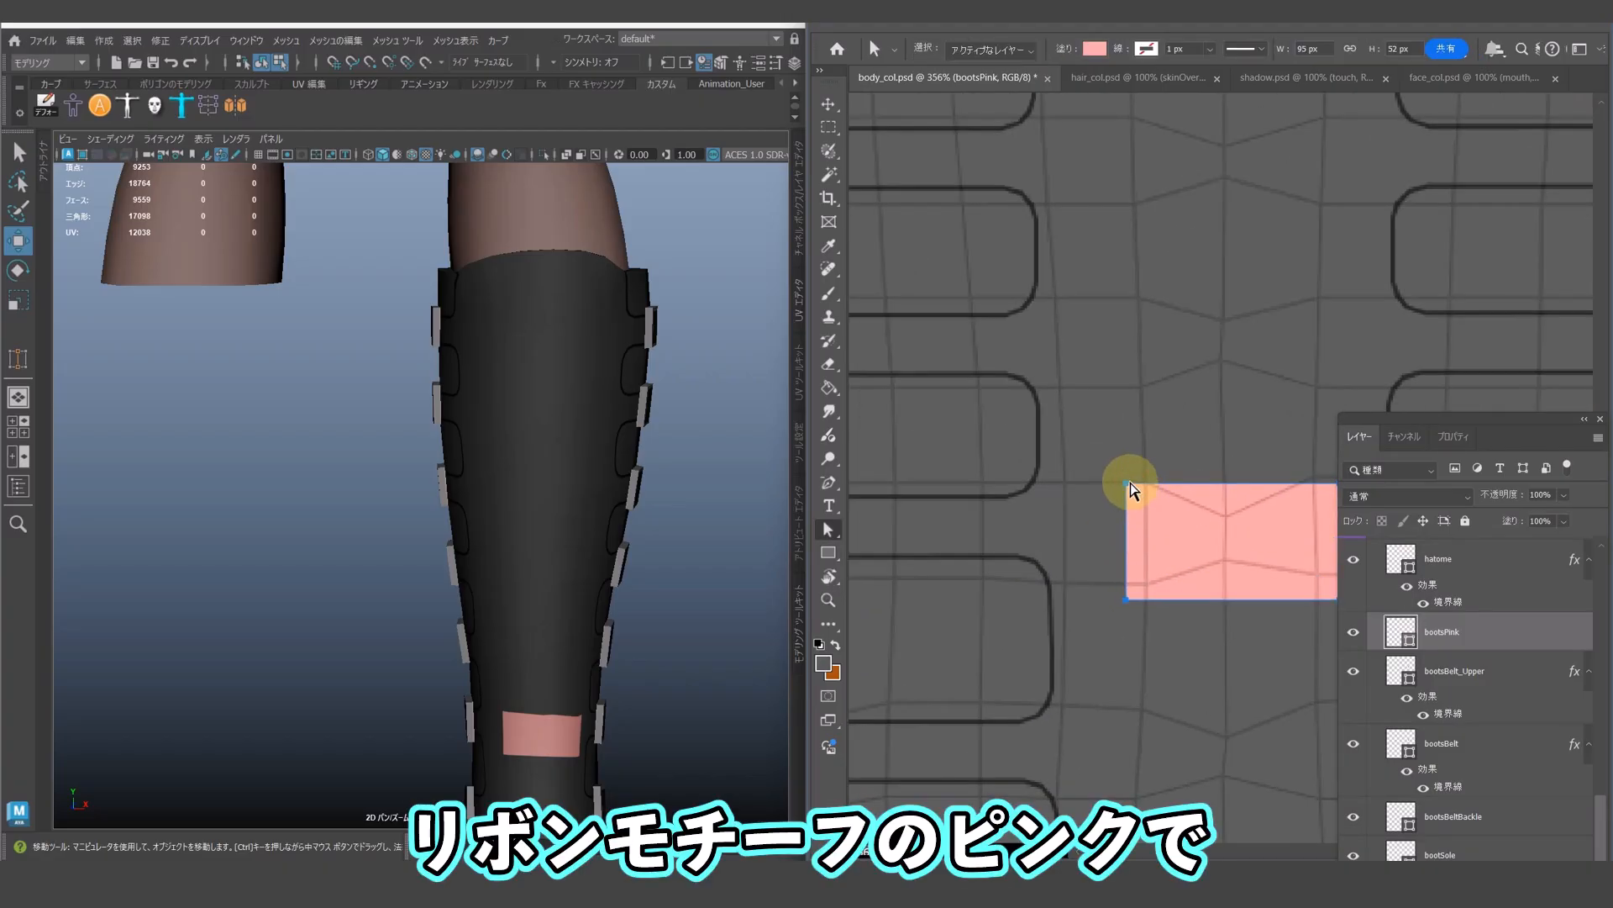
- Adjust the anchor points of the pink rectangle on the boot's front for the ribbon motif
drag(1216, 490, 1173, 498)
right_click(1078, 486)
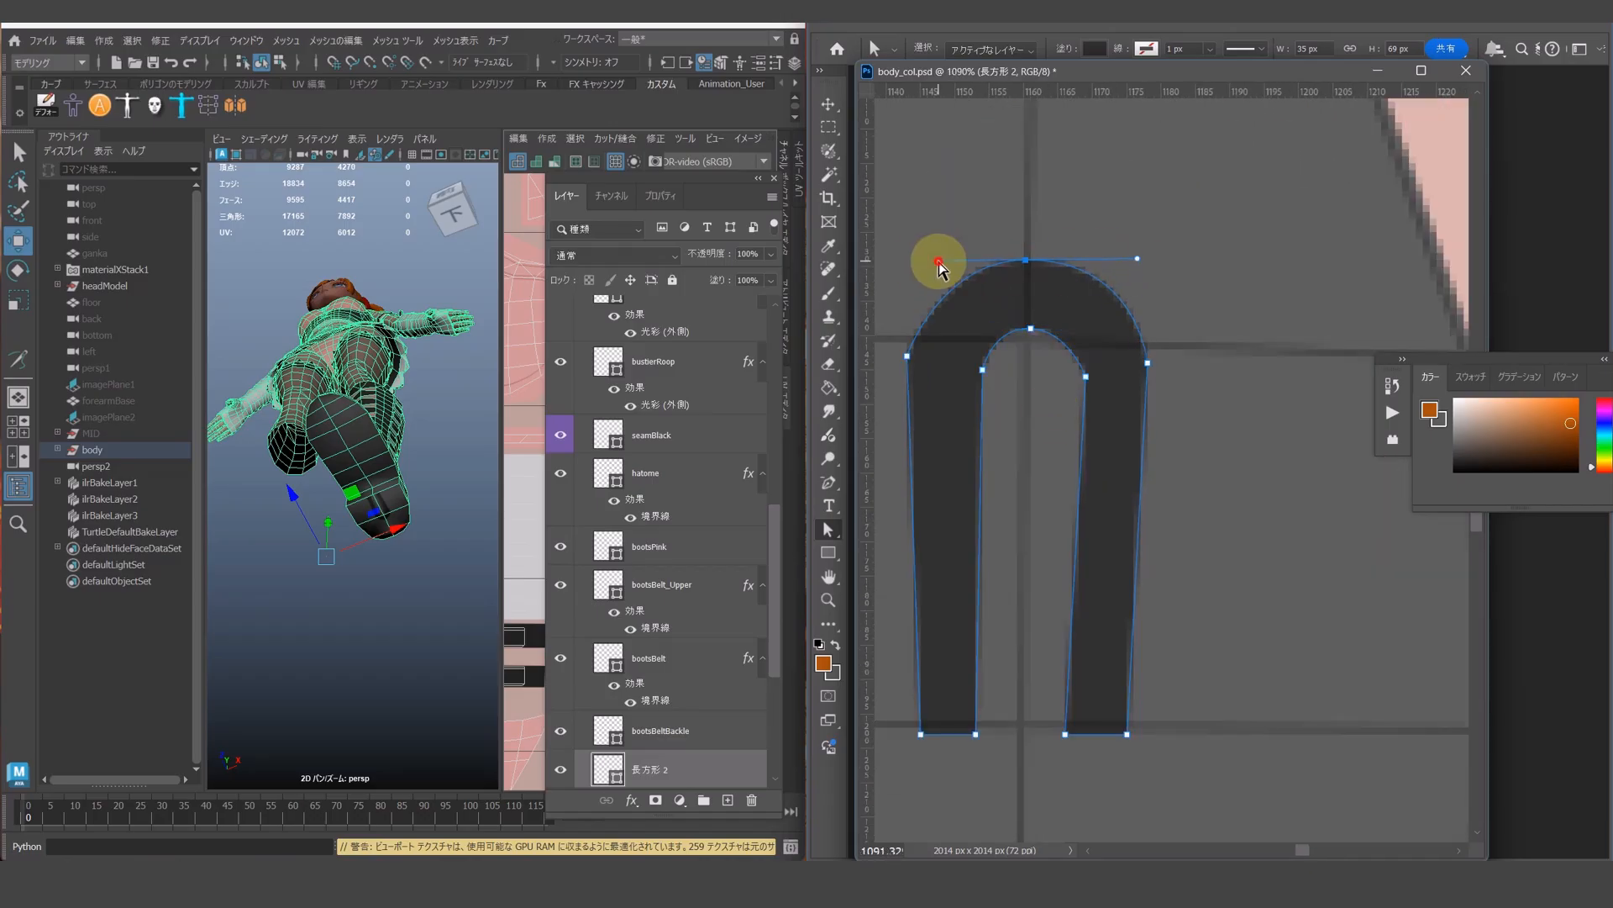
- Slim both legs of the dark arch shape on the boot sole by moving their inner bottom anchor points outward
drag(1066, 735, 1082, 734)
drag(975, 734, 966, 734)
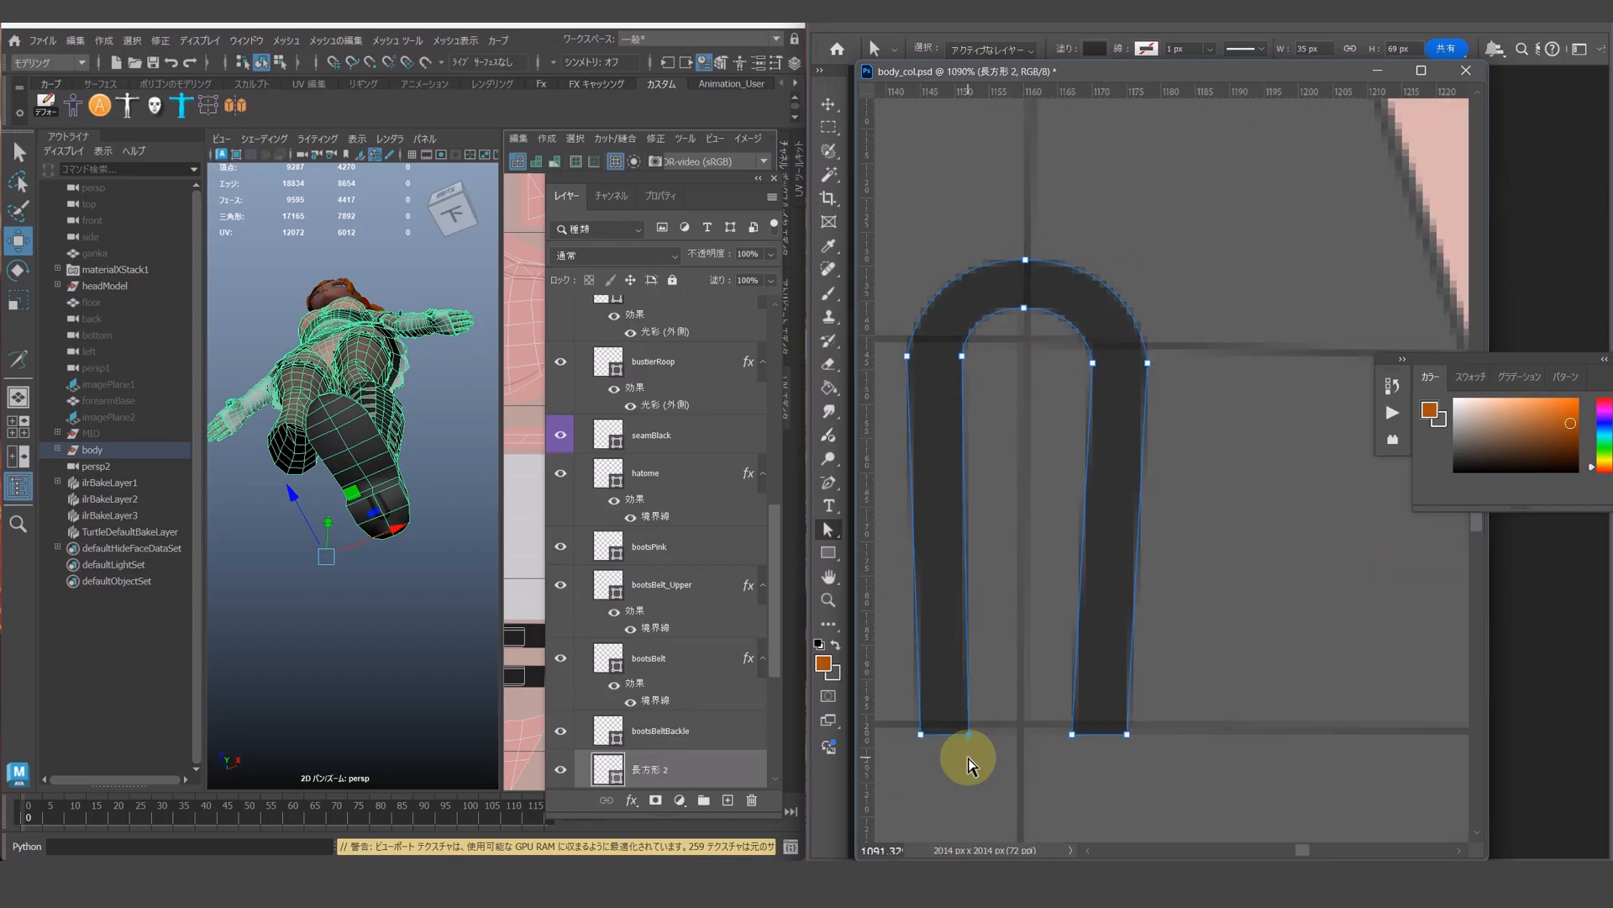
- Duplicate a dark tread bar down the side of the sole arch to continue the fan of bars
alt+scroll(985, 679, down, 17)
scroll(1048, 601, down, 4)
alt+drag(1006, 466, 972, 619)
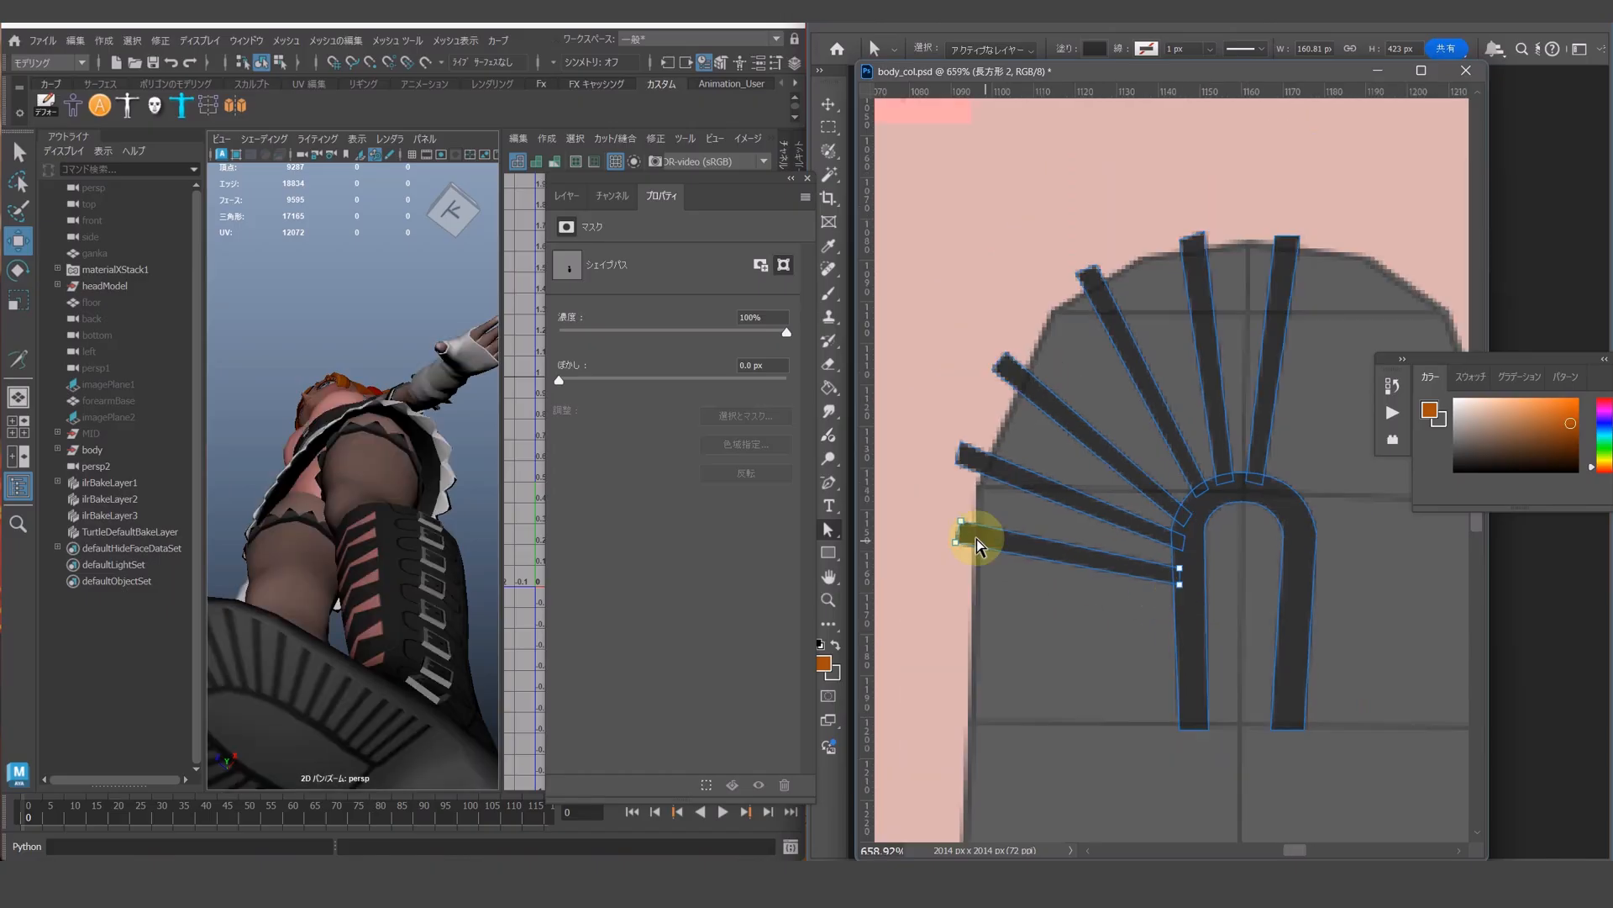
drag(980, 533, 974, 618)
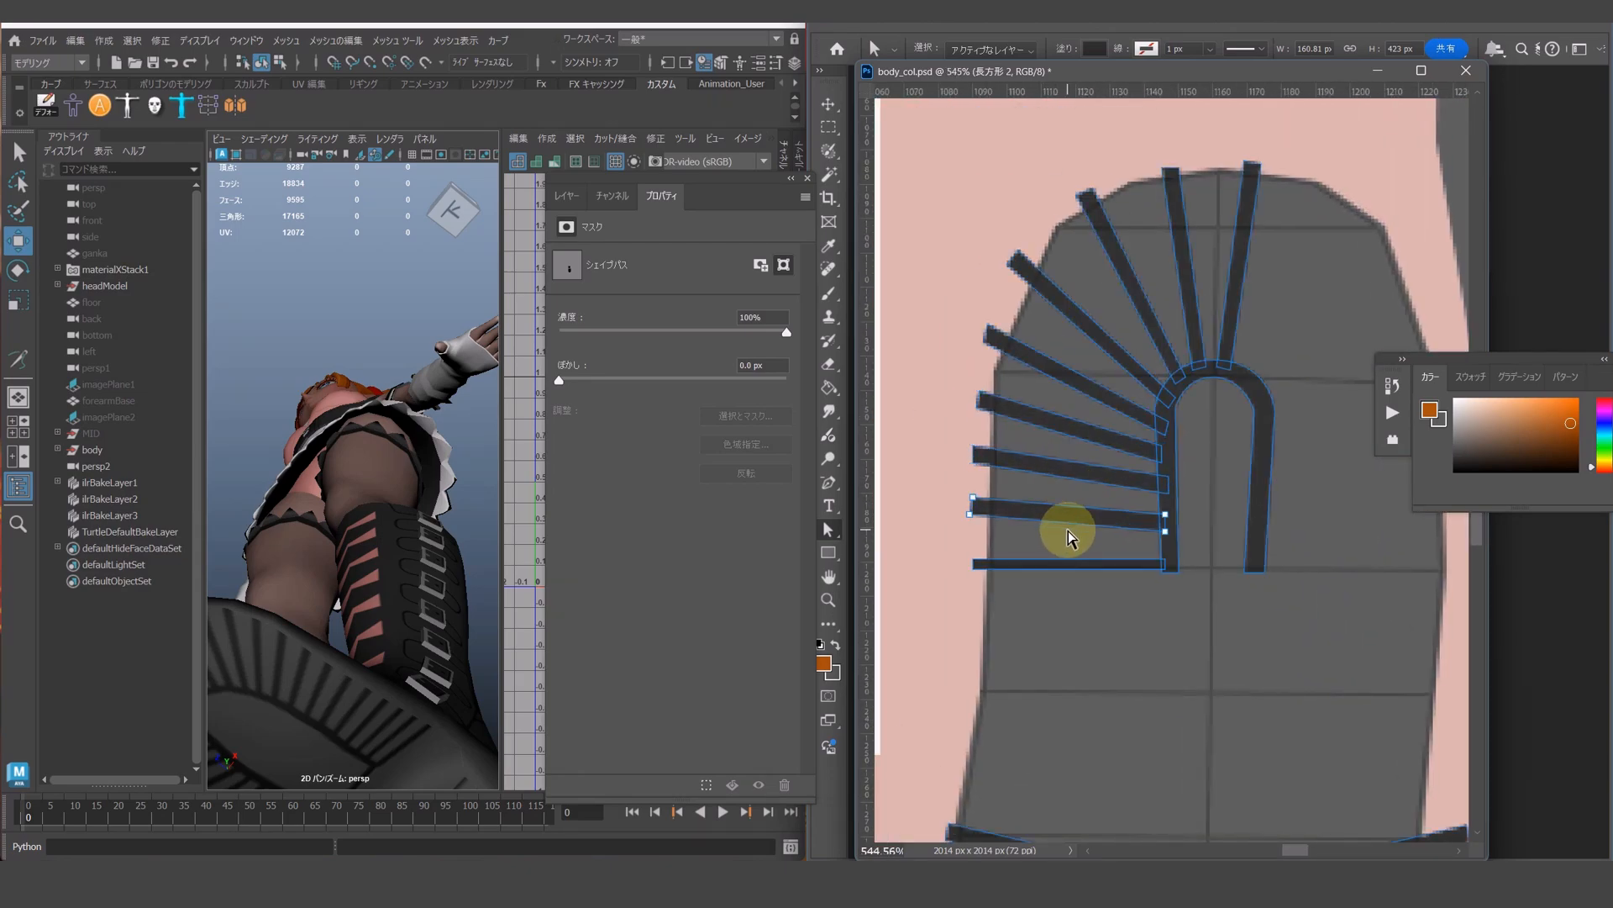
- Adjust the angles and inner-end anchor points of the tread bars to fan them evenly around the sole arch
click(1153, 332)
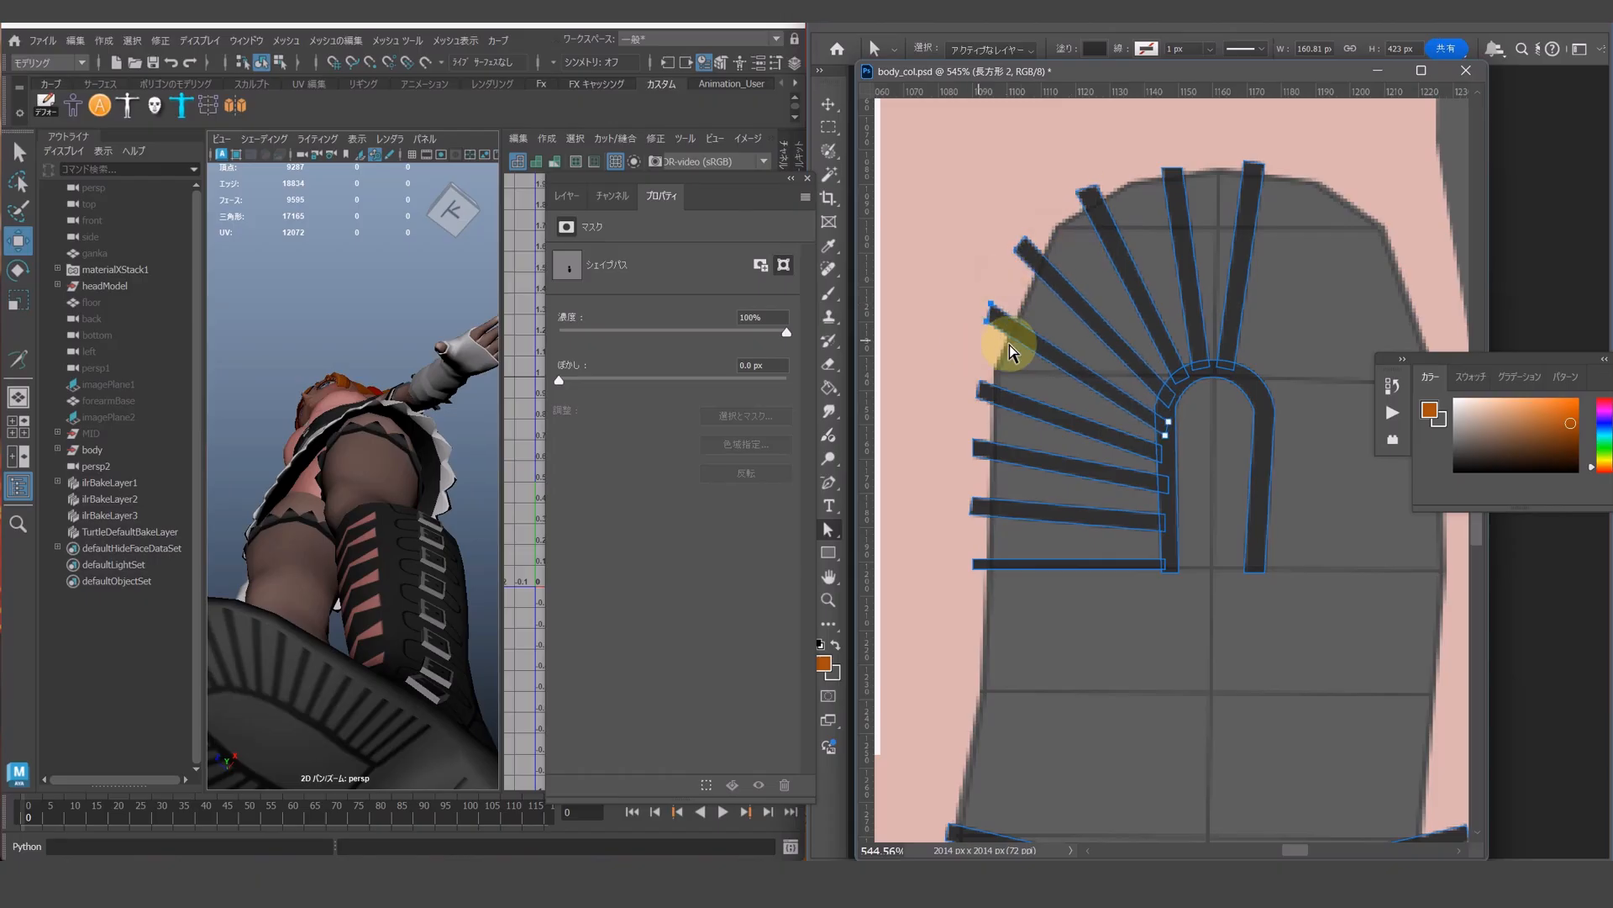
drag(1058, 484, 1196, 484)
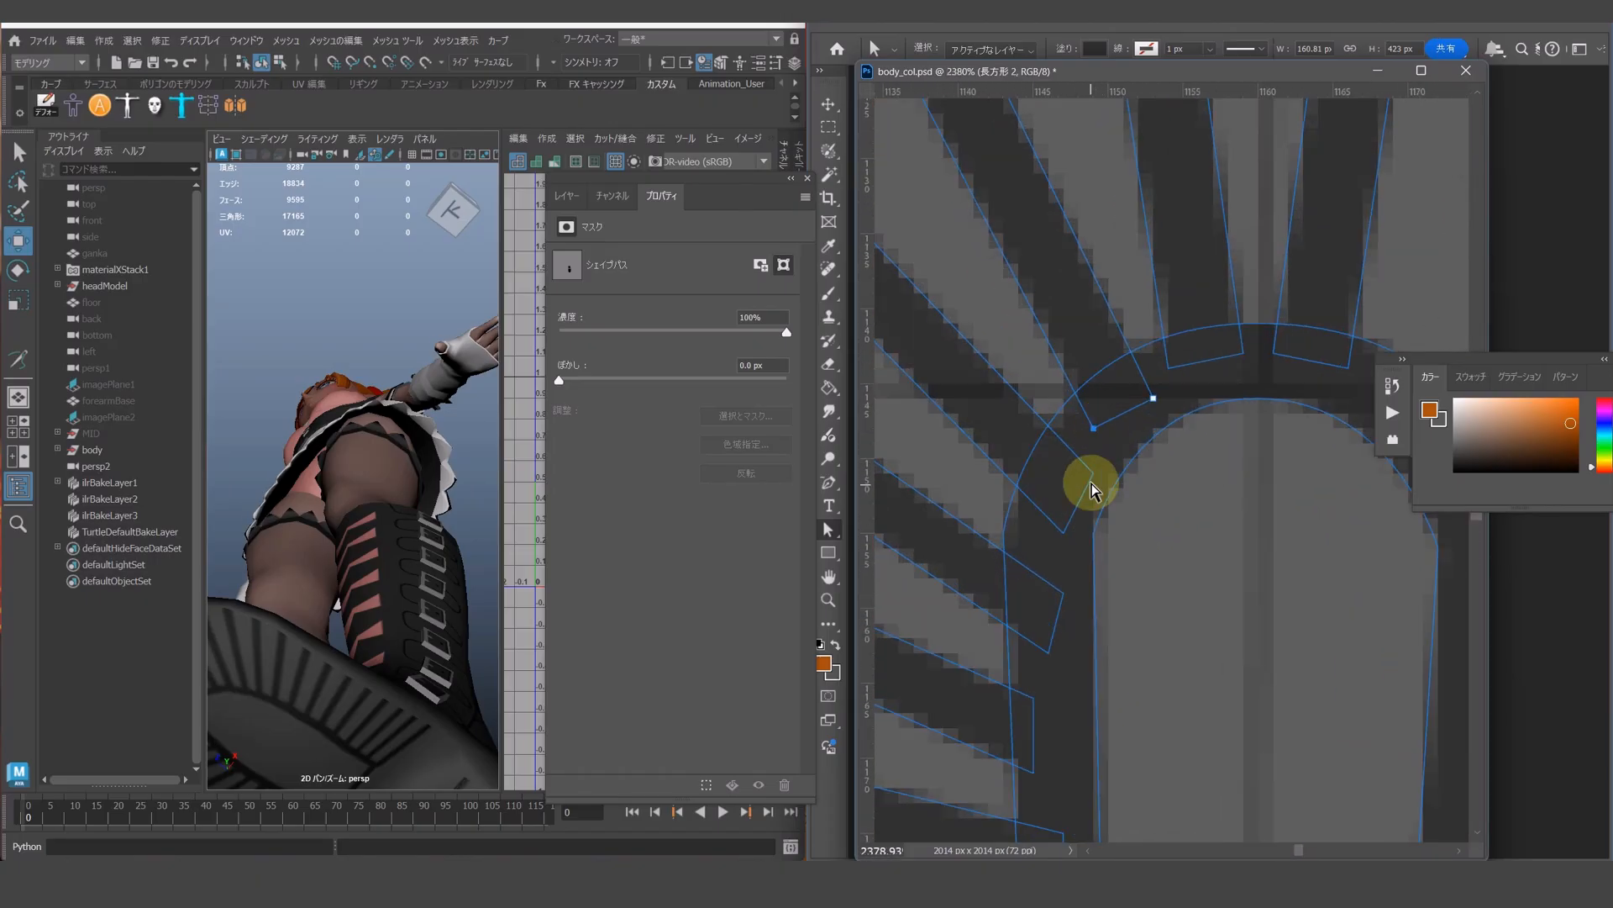
click(1085, 507)
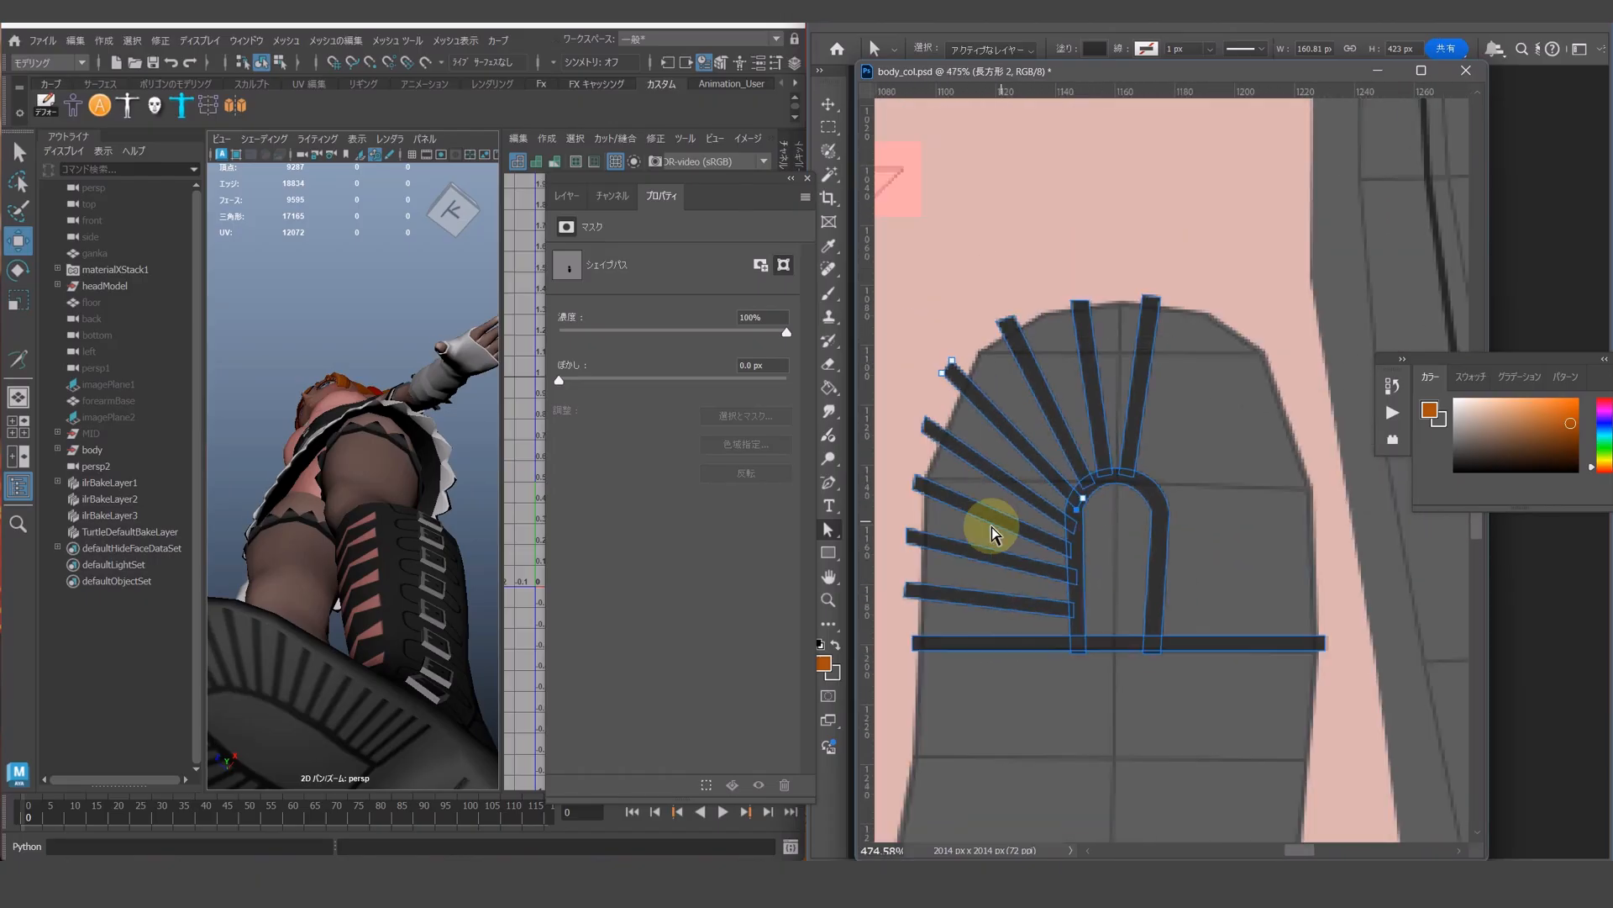
drag(1097, 464, 1214, 355)
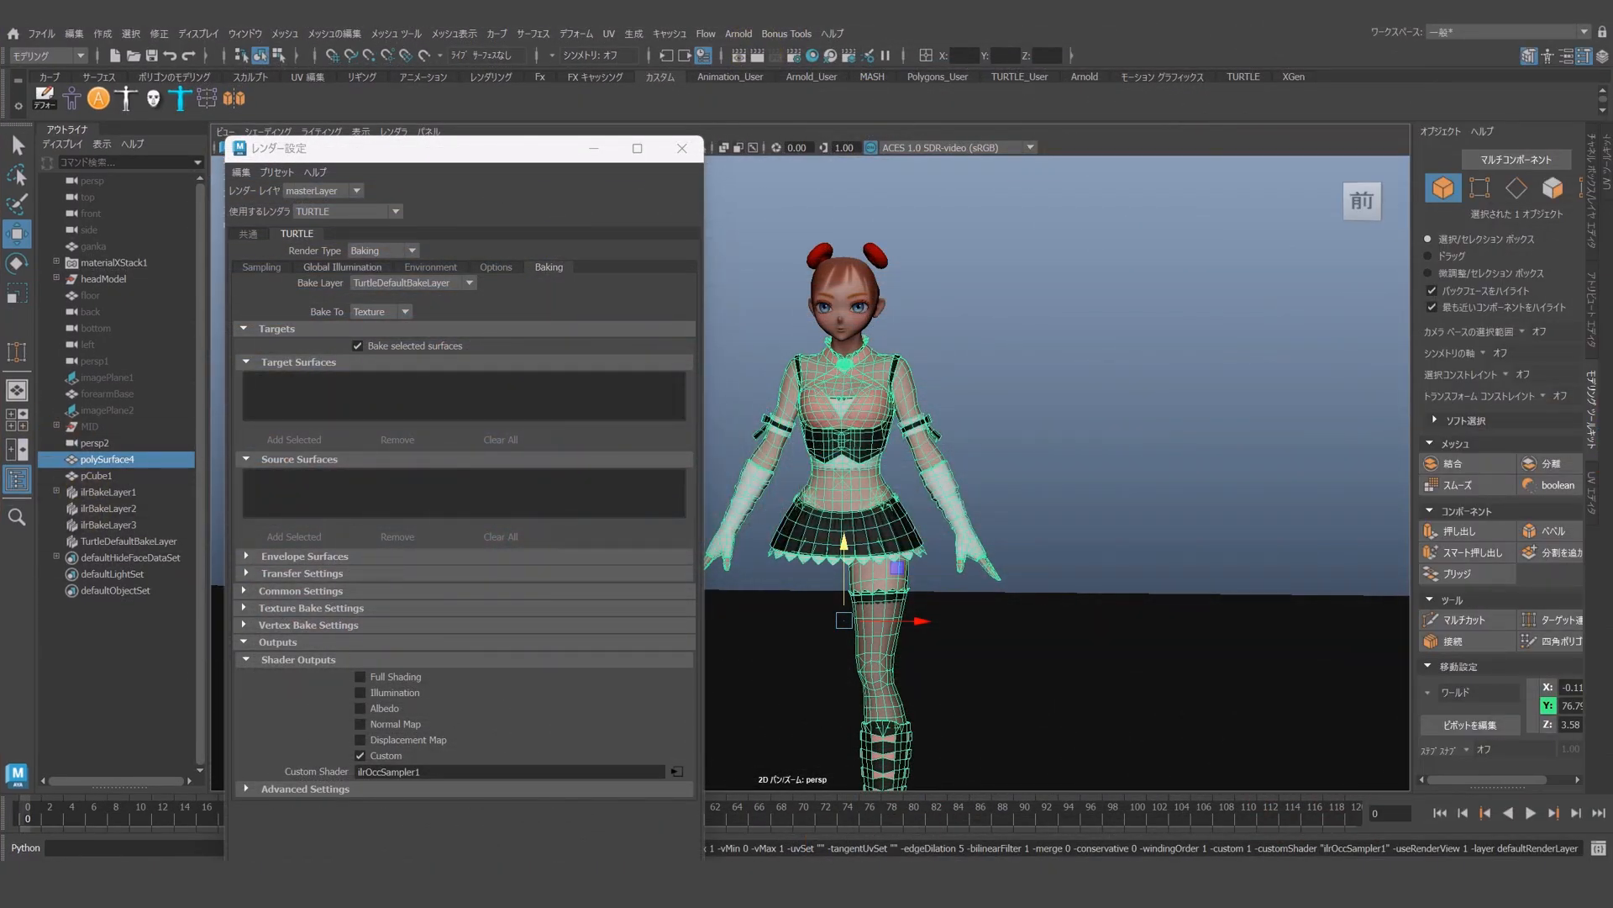
- Switch to Maya and open the texture bake attributes of TurtleDefaultBakeLayer
drag(539, 151, 534, 130)
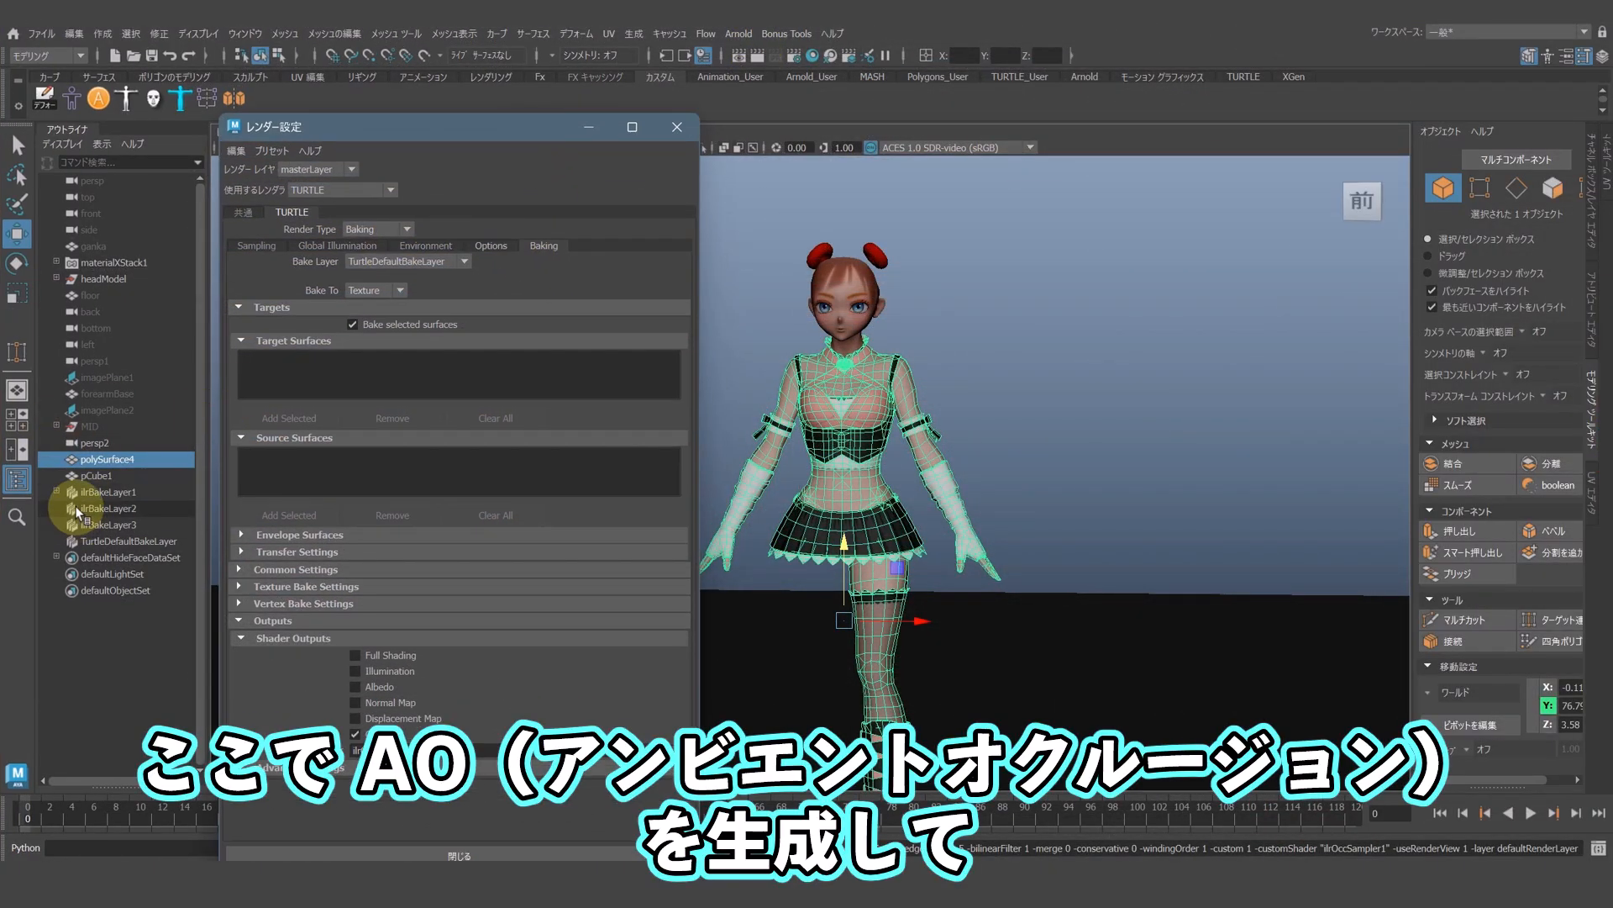
click(73, 548)
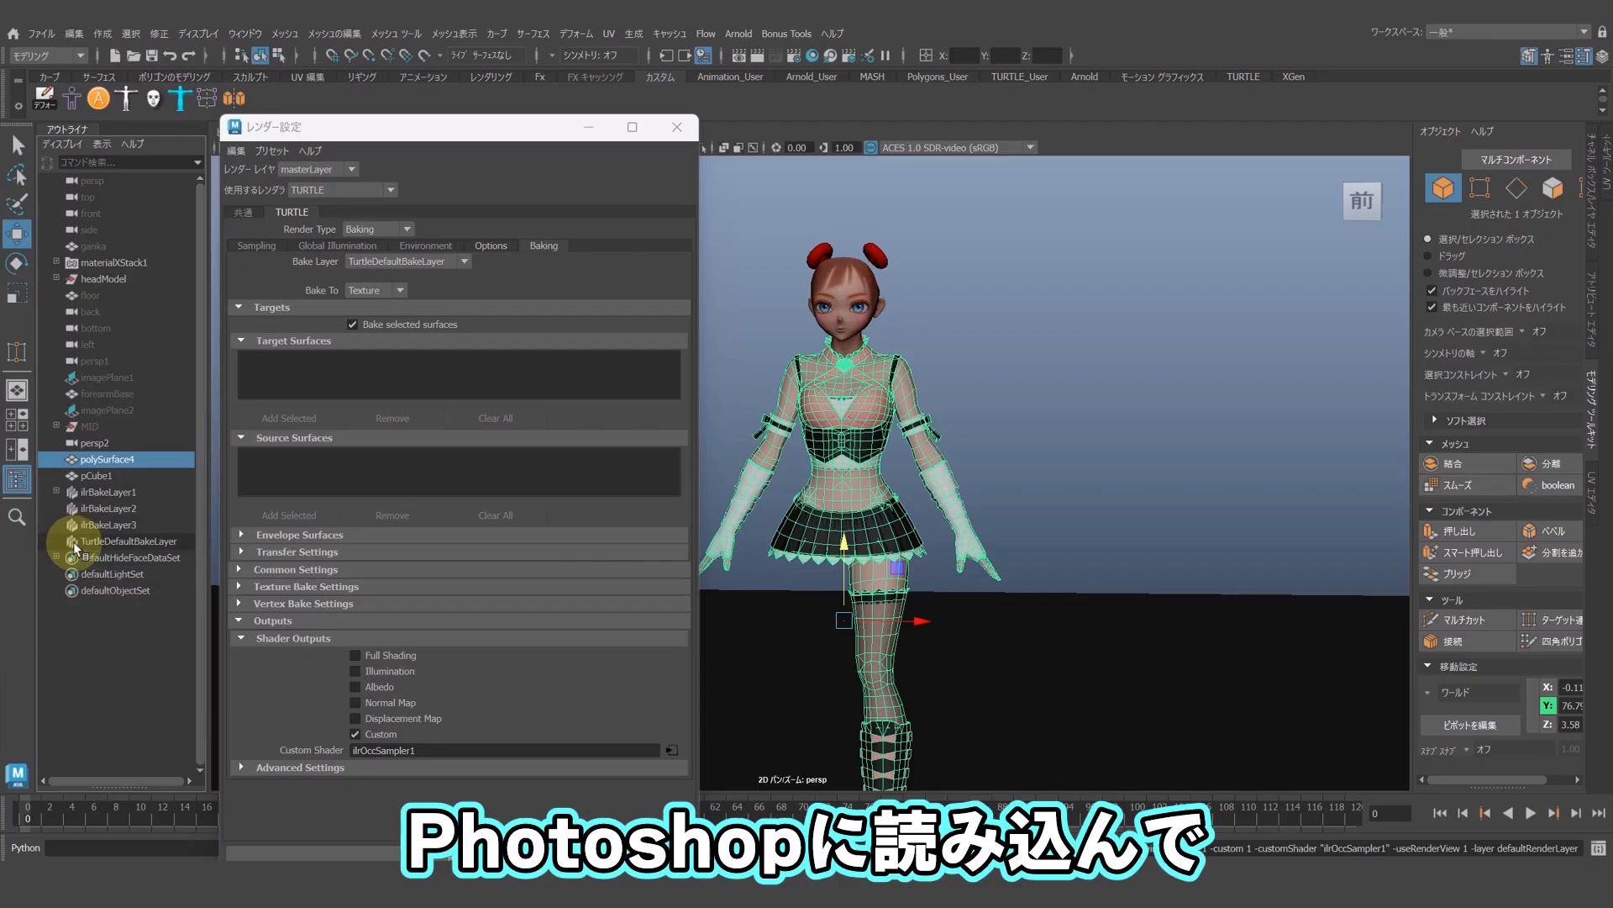
double_click(75, 545)
click(1257, 475)
scroll(1334, 496, down, 14)
scroll(1365, 538, up, 5)
scroll(1403, 526, up, 4)
- Set Tb Res X and Tb Res Y to 2048 and render the body's ambient occlusion bake with TURTLE
text(2)
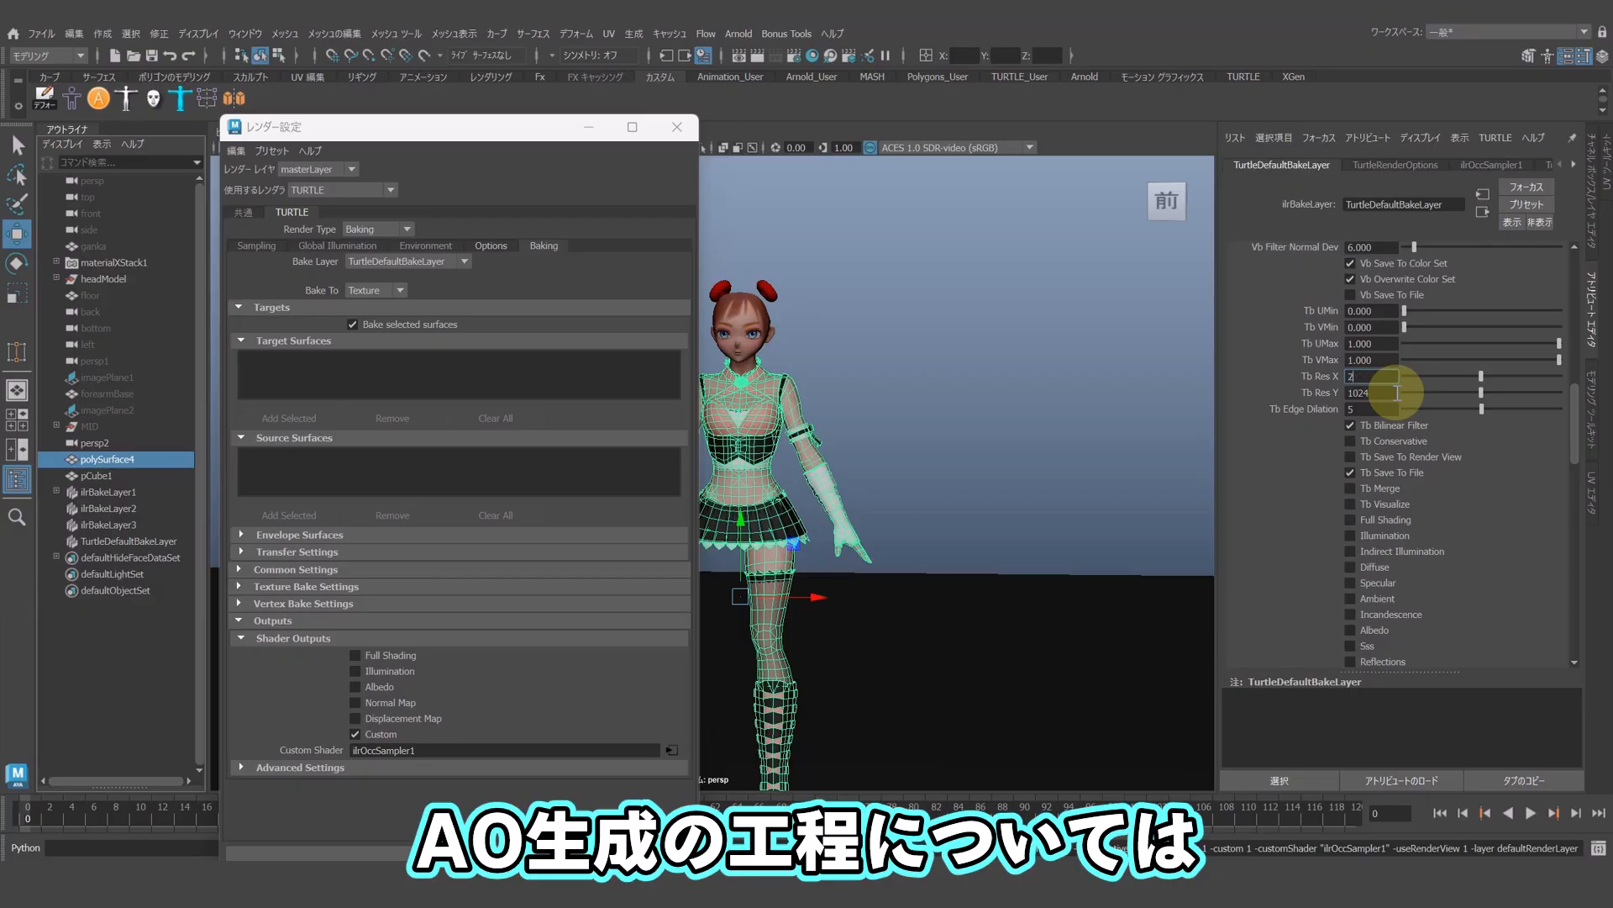
text(014)
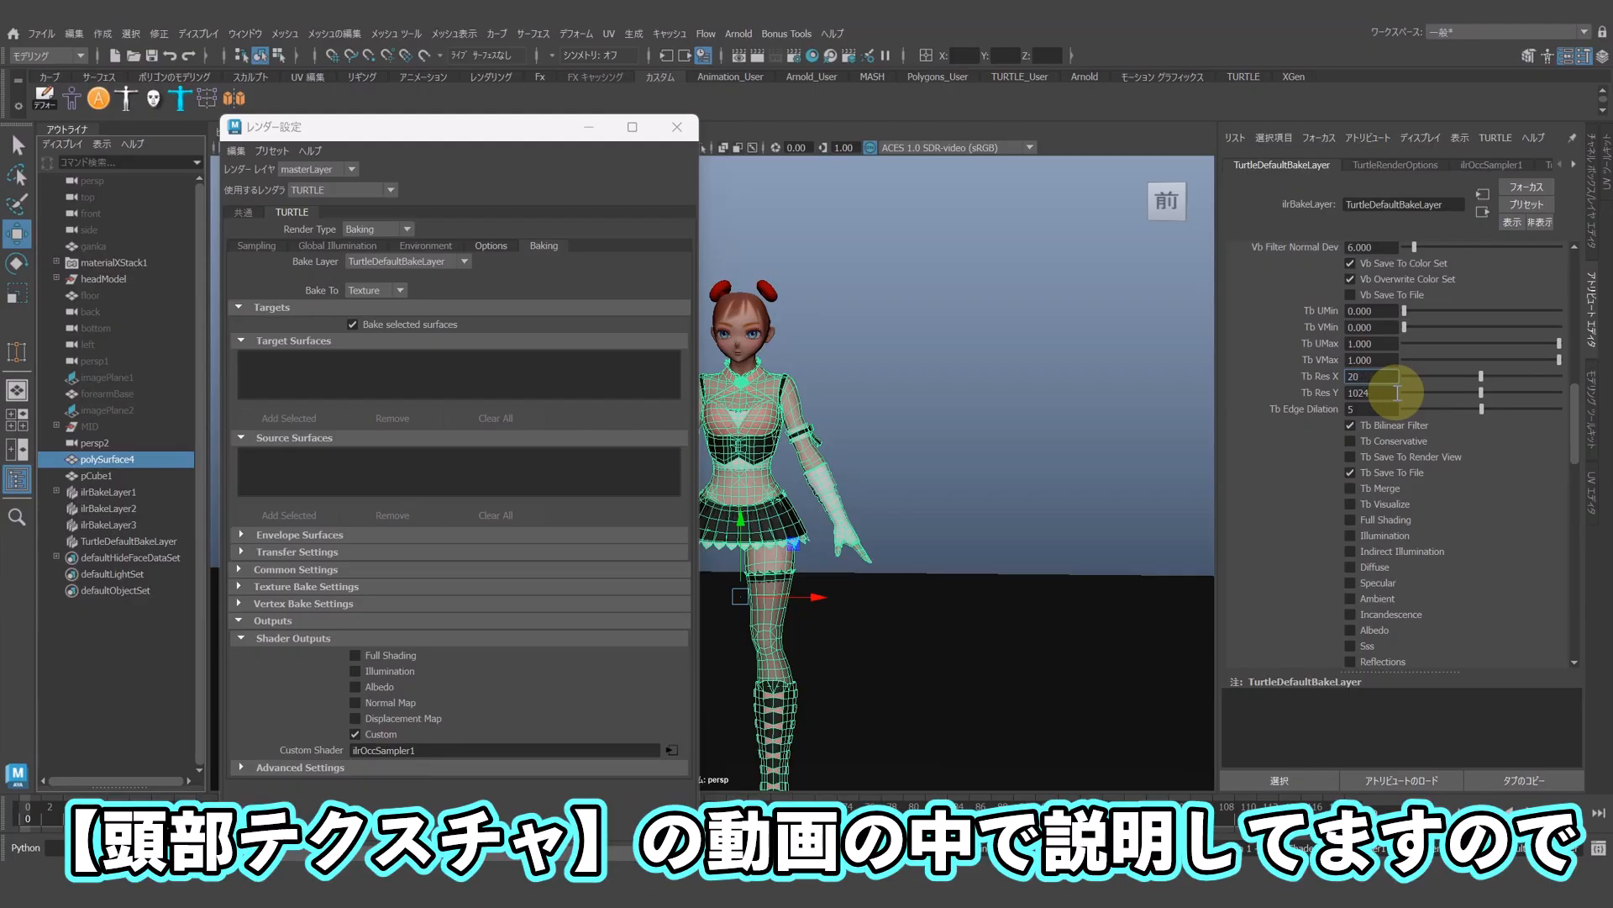
text(24)
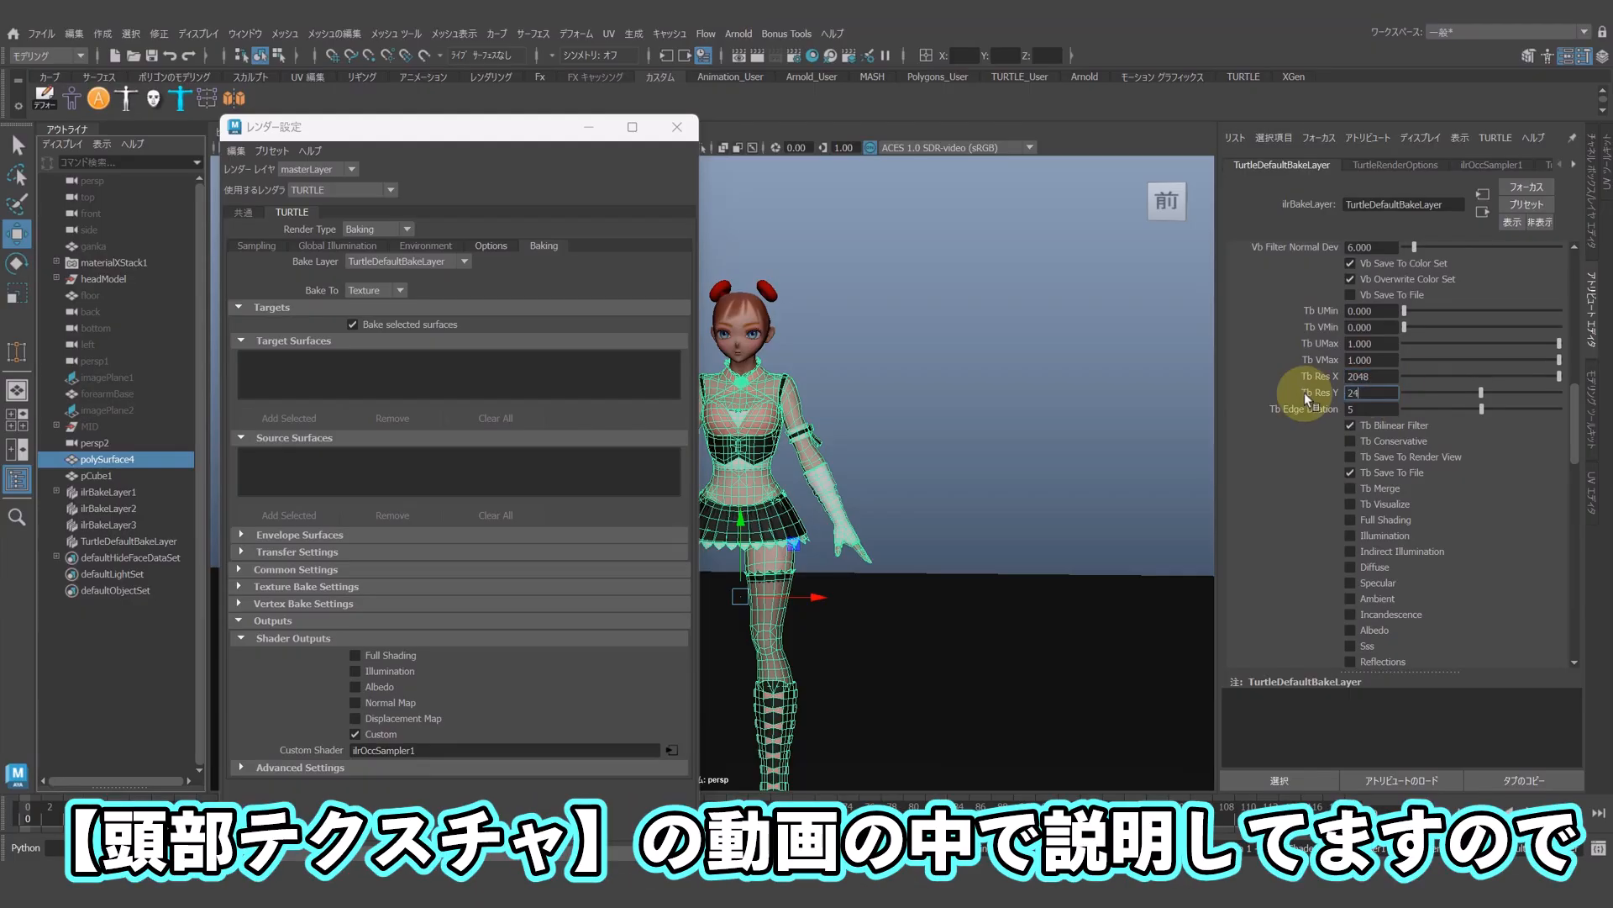
text(8)
key(Return)
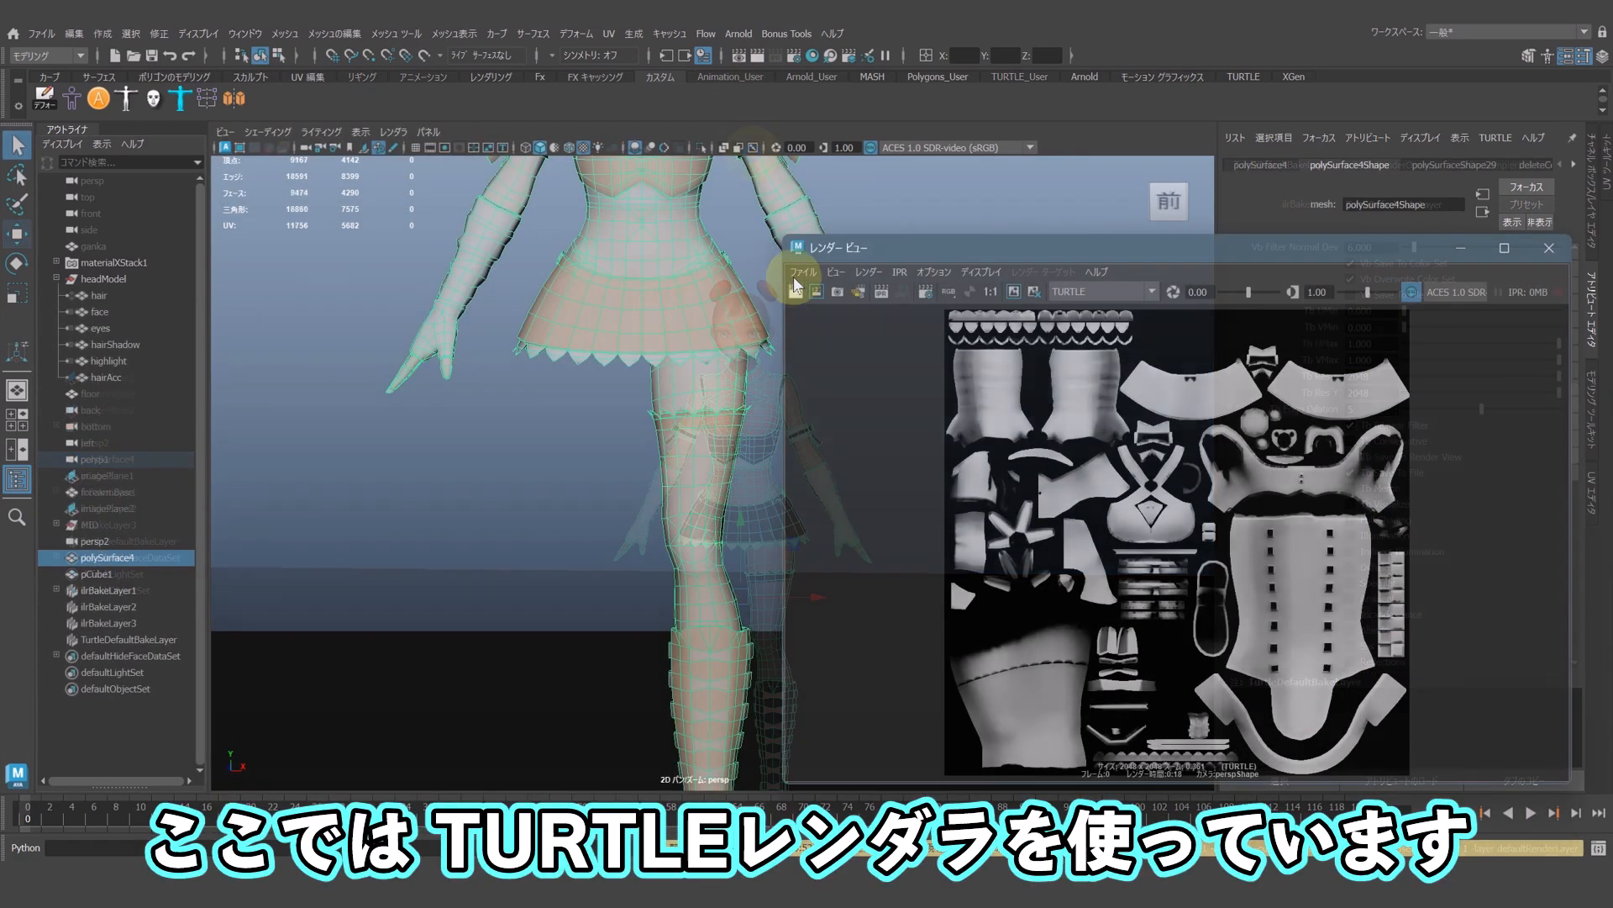
click(796, 291)
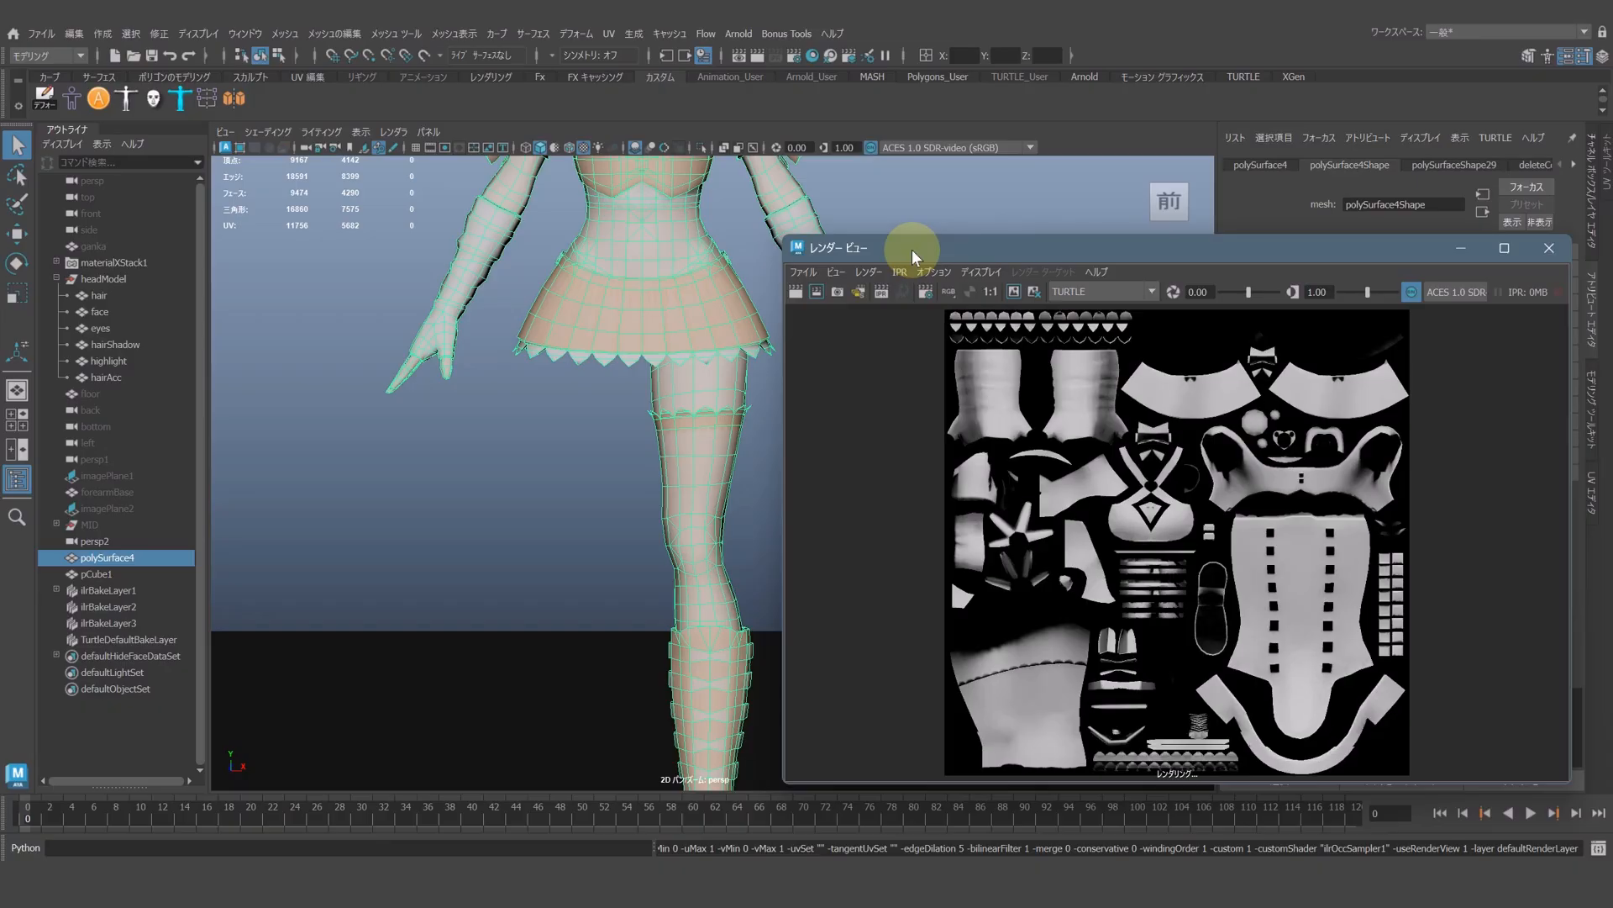
drag(890, 245, 399, 223)
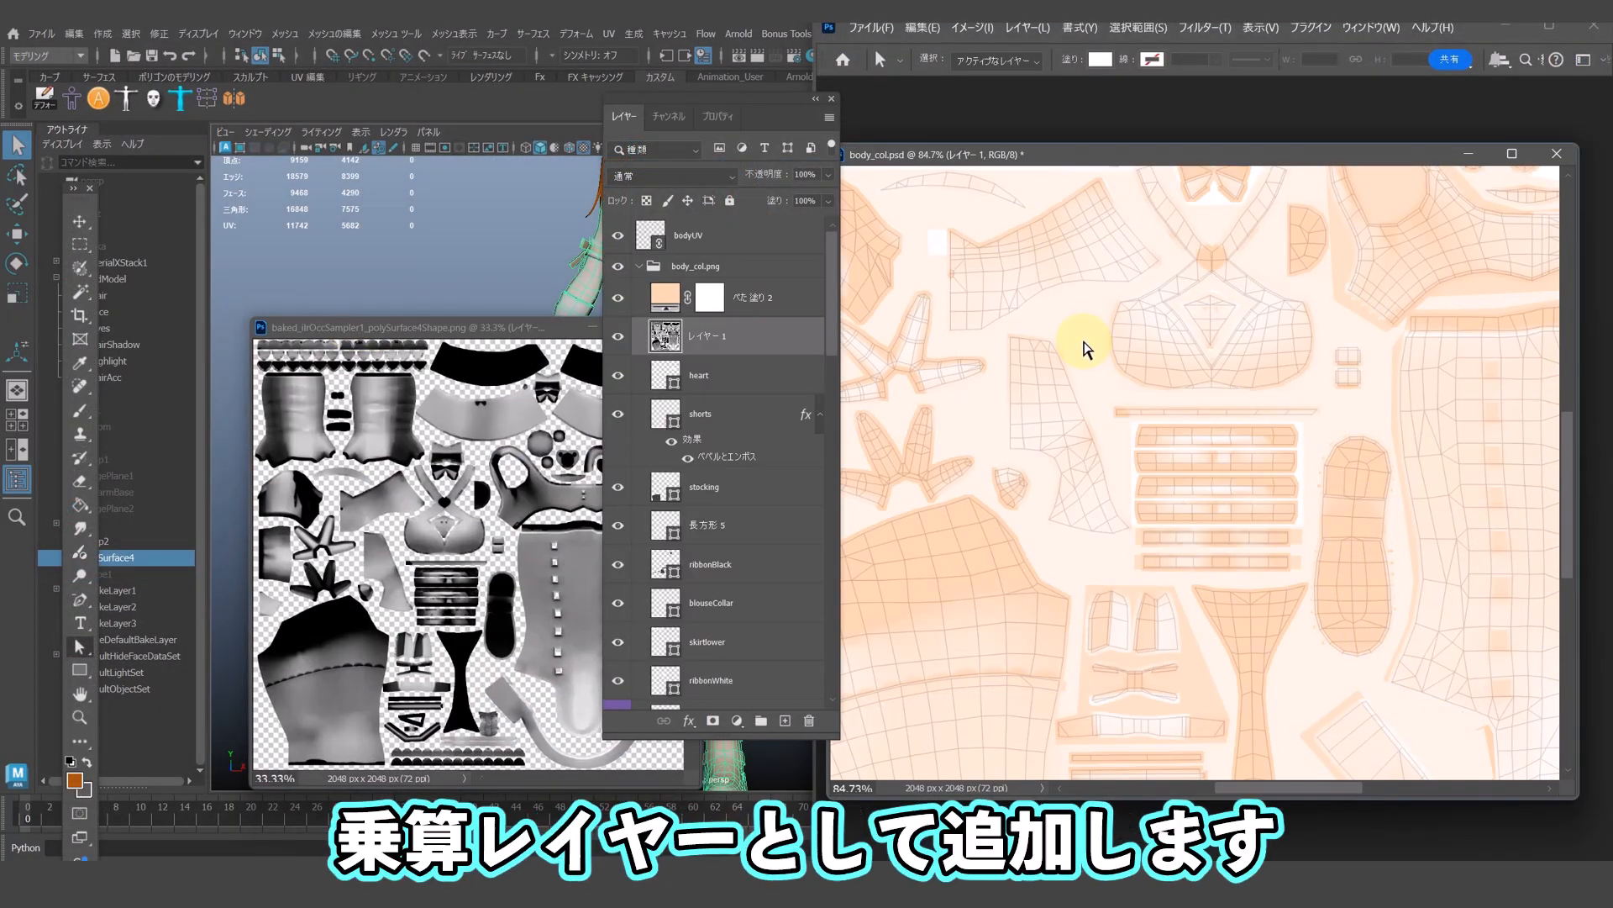
- In Photoshop, clip the solid colour fill to the AO layer and set its colour to H 26, S 30, B 90
right_click(765, 303)
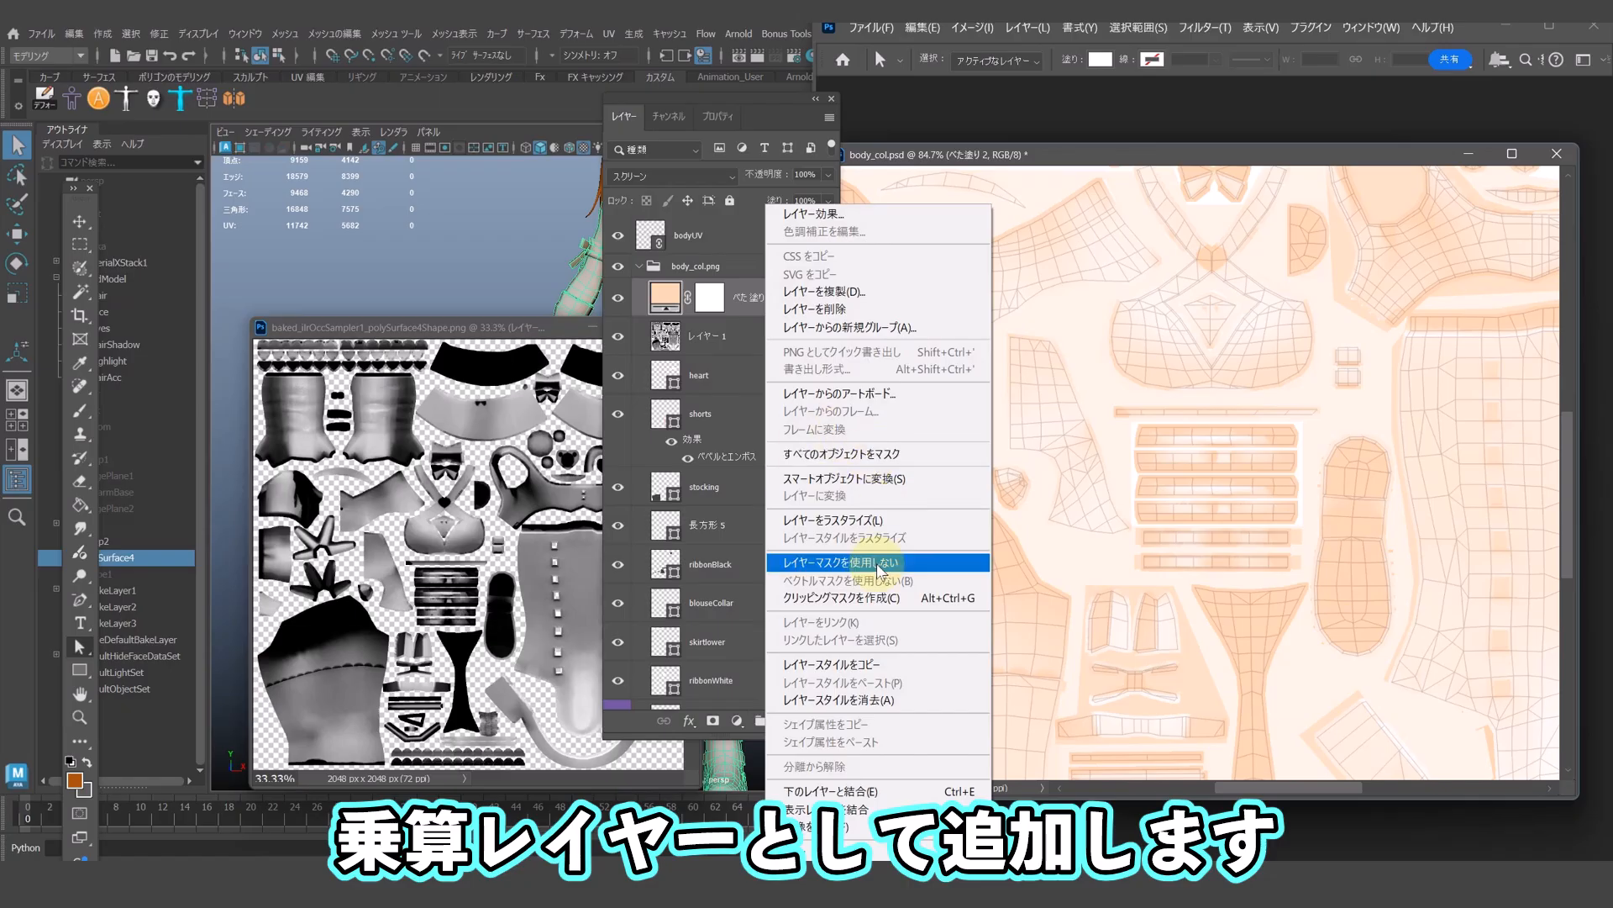
click(841, 598)
double_click(679, 296)
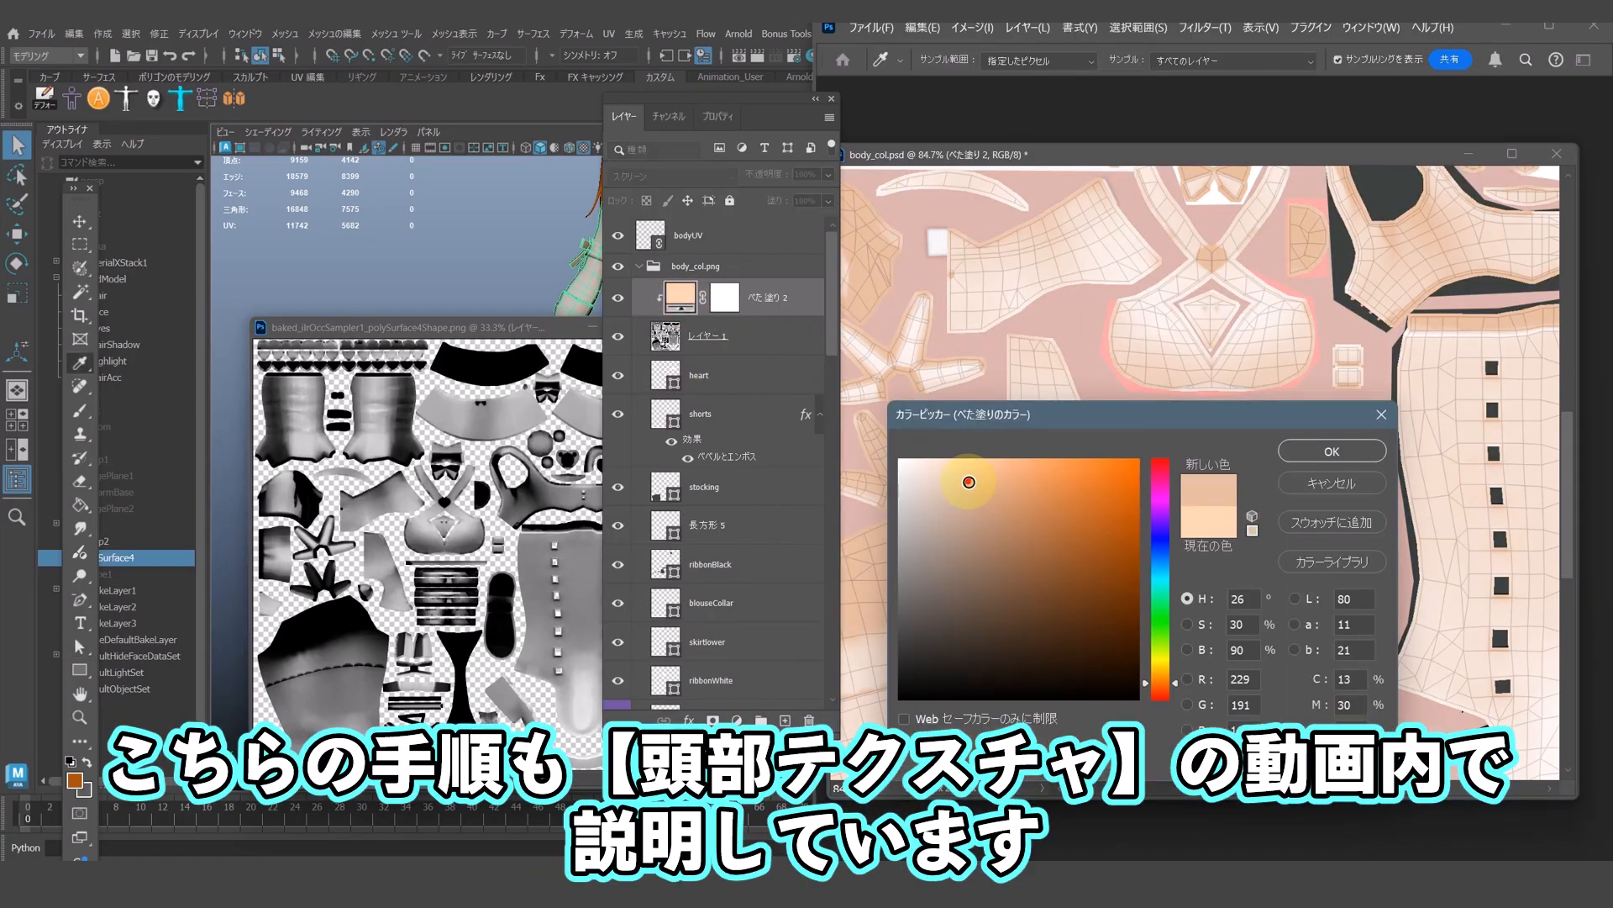
drag(1163, 418, 785, 310)
click(954, 343)
- Compare blend modes for the AO layer and set it to Multiply over the base colours
click(757, 336)
click(679, 187)
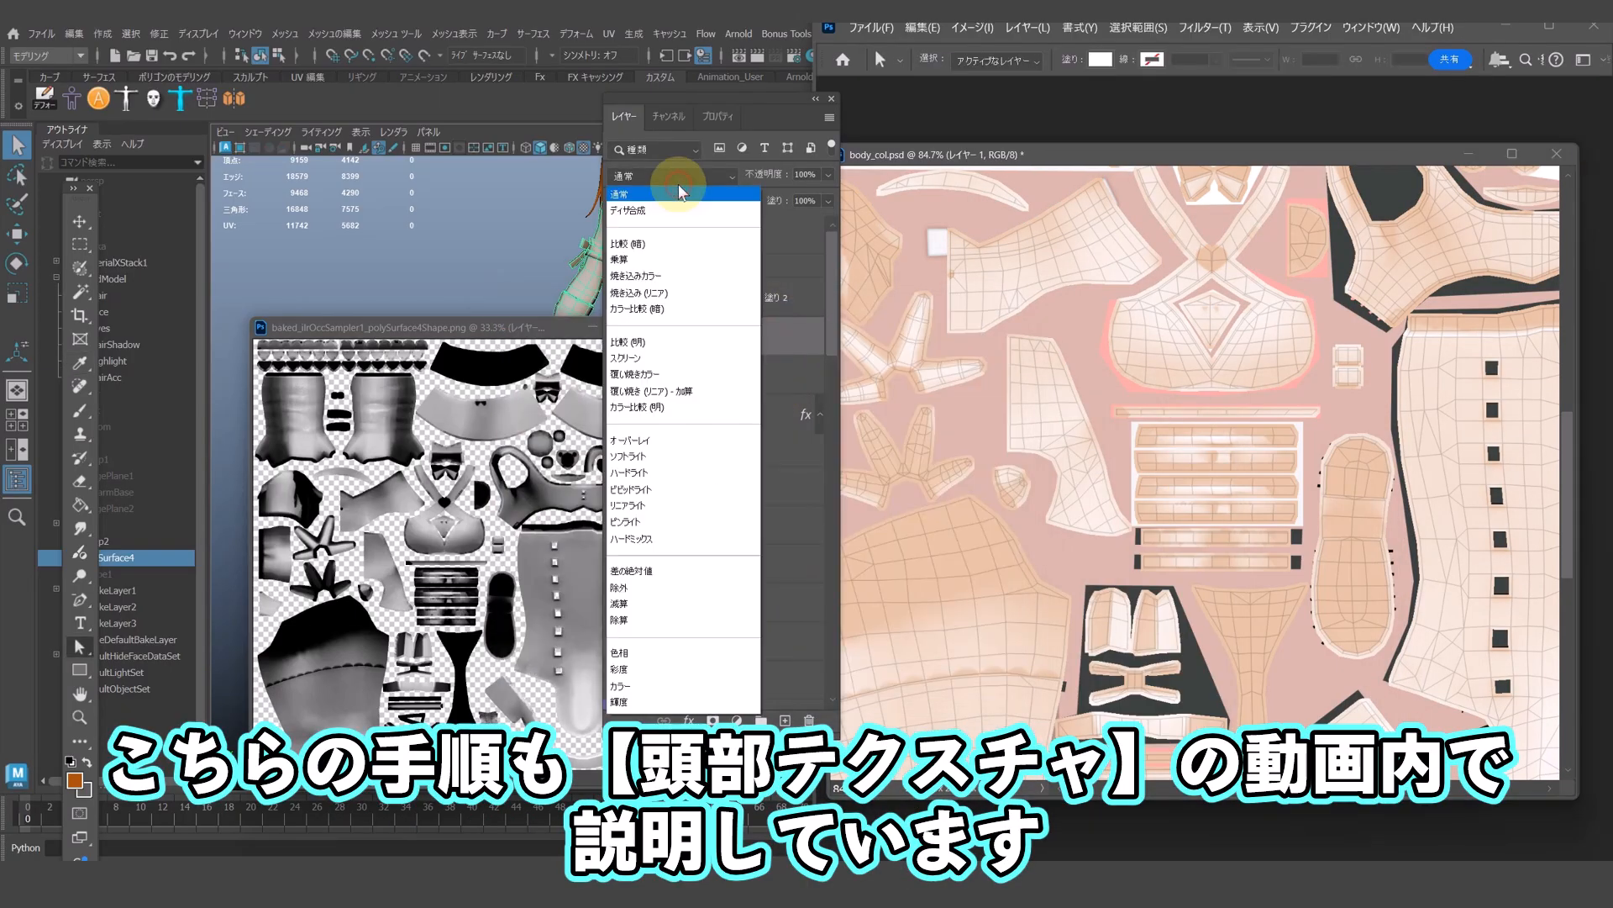
click(724, 403)
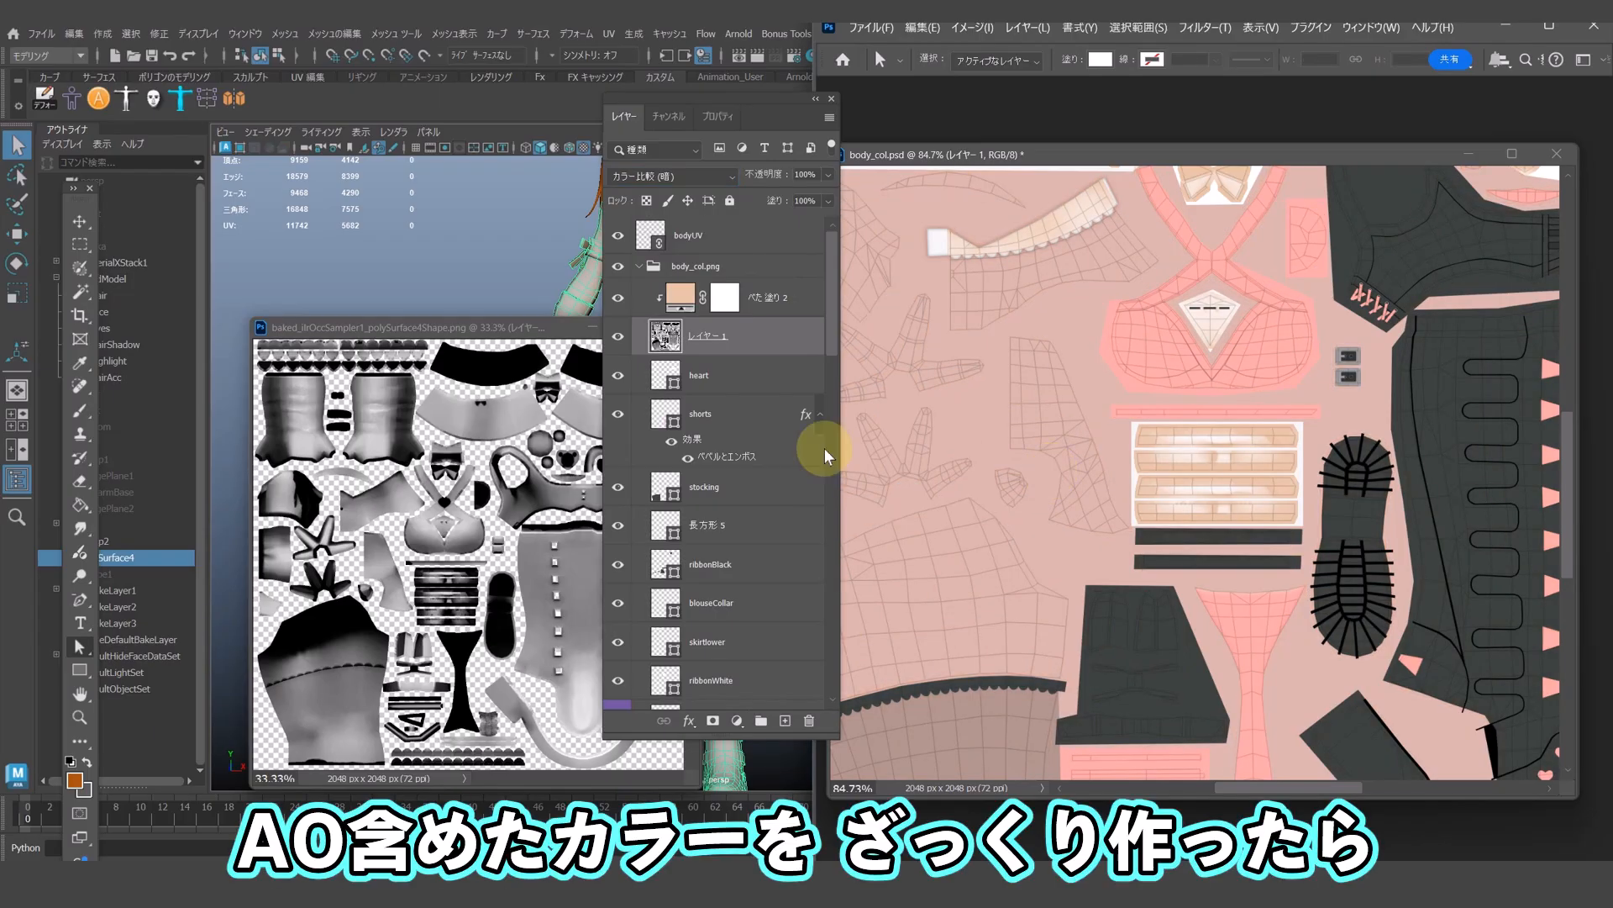
click(677, 177)
click(674, 396)
click(677, 298)
click(673, 175)
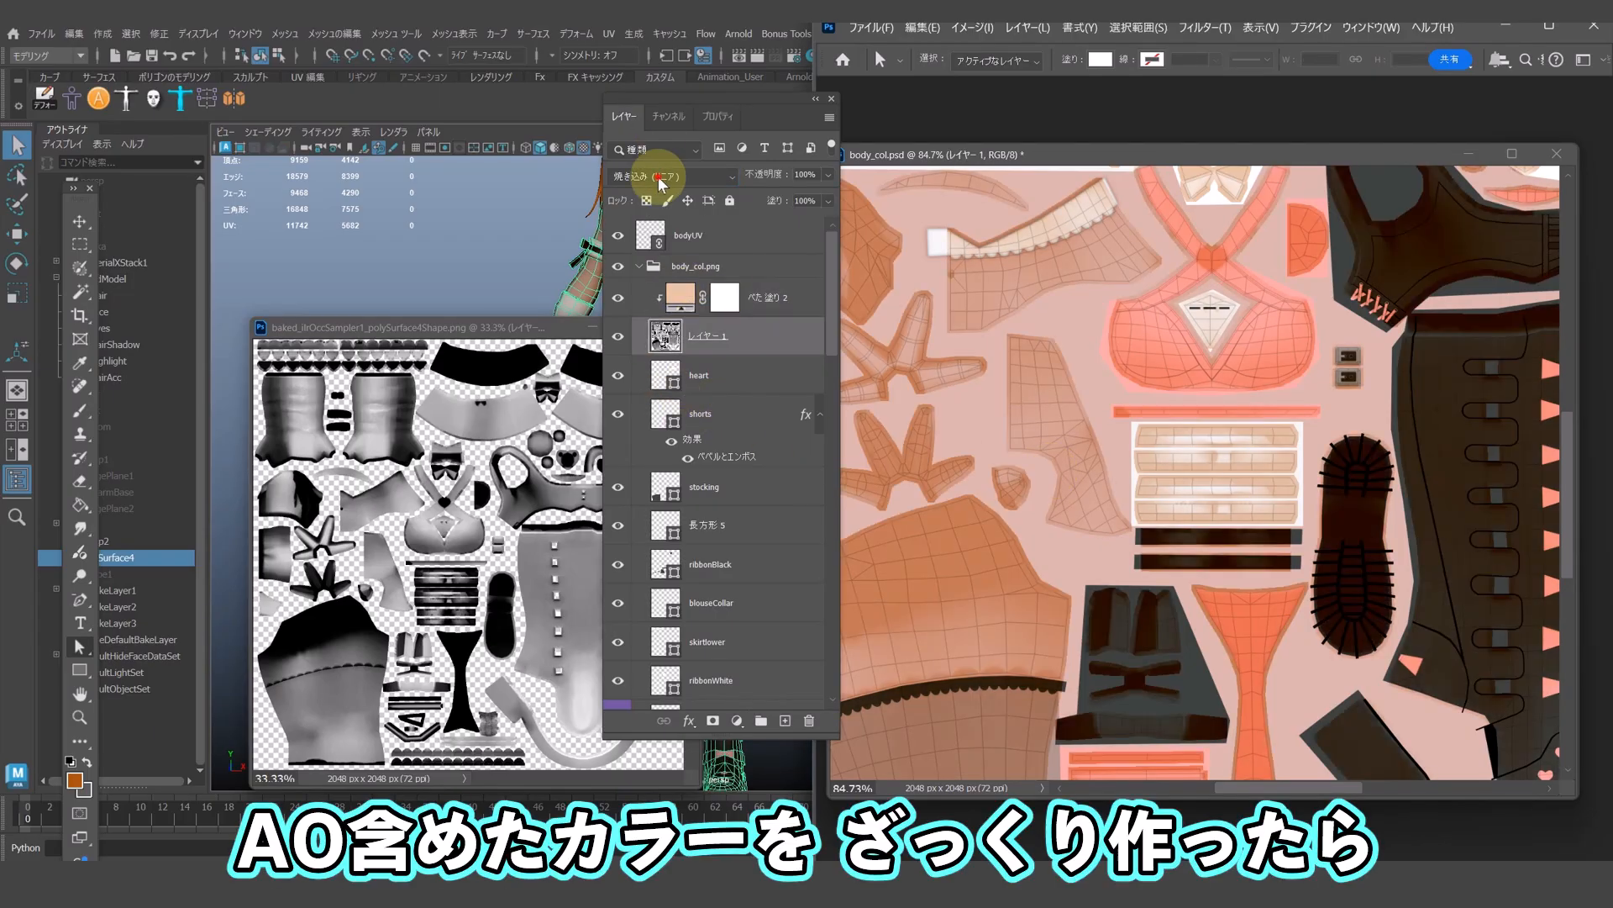
click(672, 315)
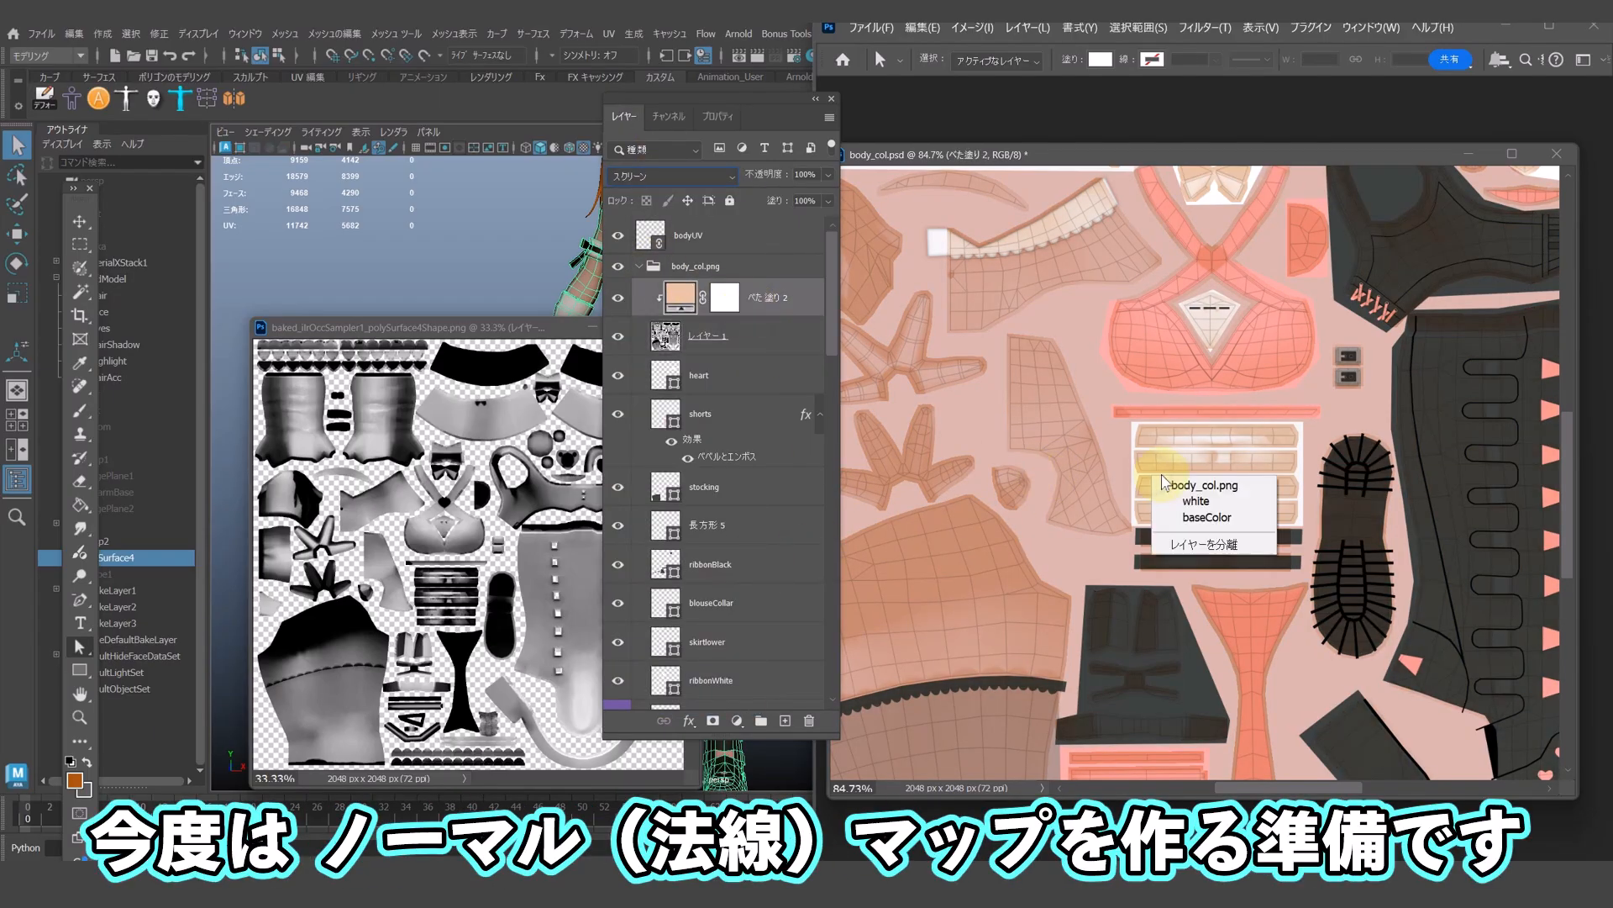
- Select the layer named white and load its contents as a selection
click(1196, 501)
ctrl+click(667, 651)
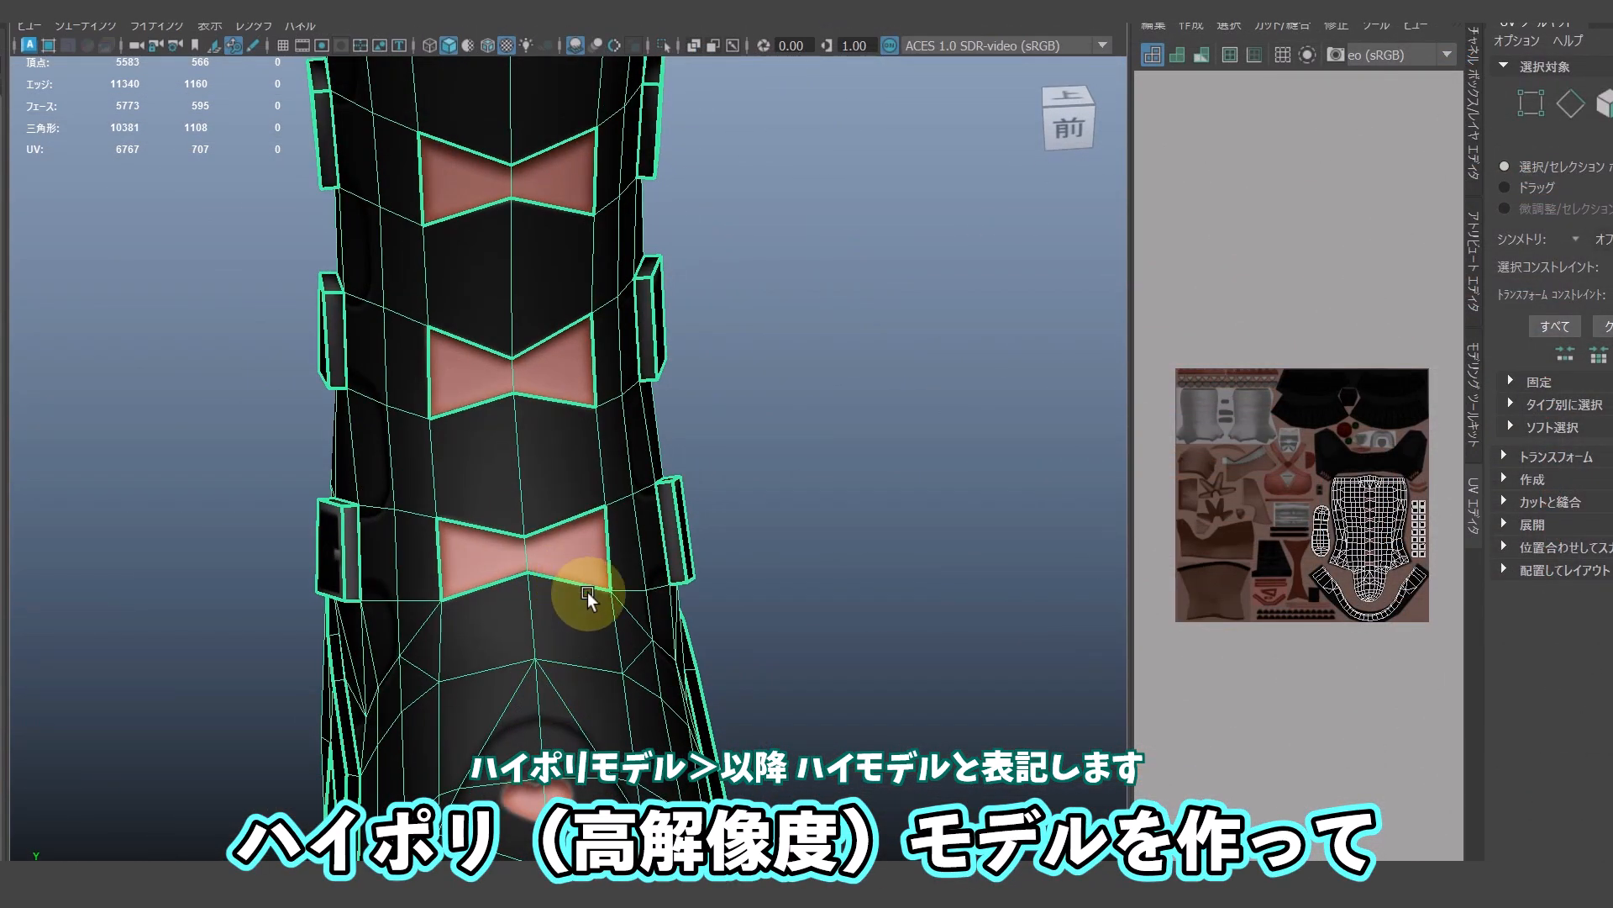
- In Maya, select the edges around the bow-tie openings down the boot's front and activate the Crease tool
alt+drag(587, 591, 555, 543)
scroll(555, 544, down, 5)
alt+middle_drag(555, 543, 594, 698)
scroll(604, 680, down, 5)
key(F10)
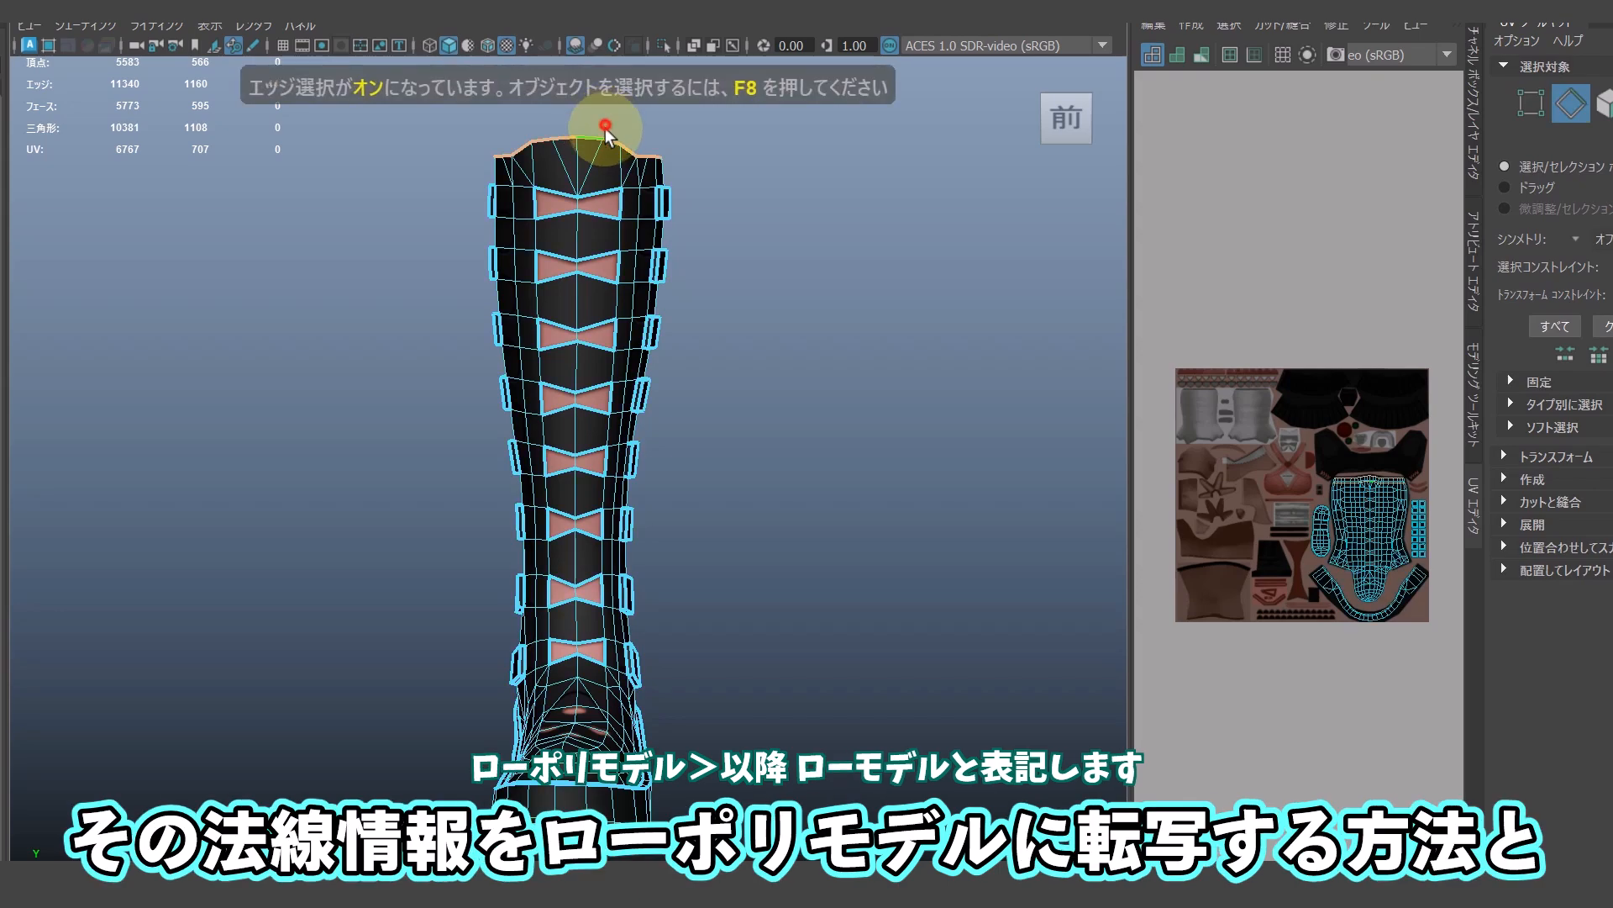
shift+drag(541, 671, 563, 574)
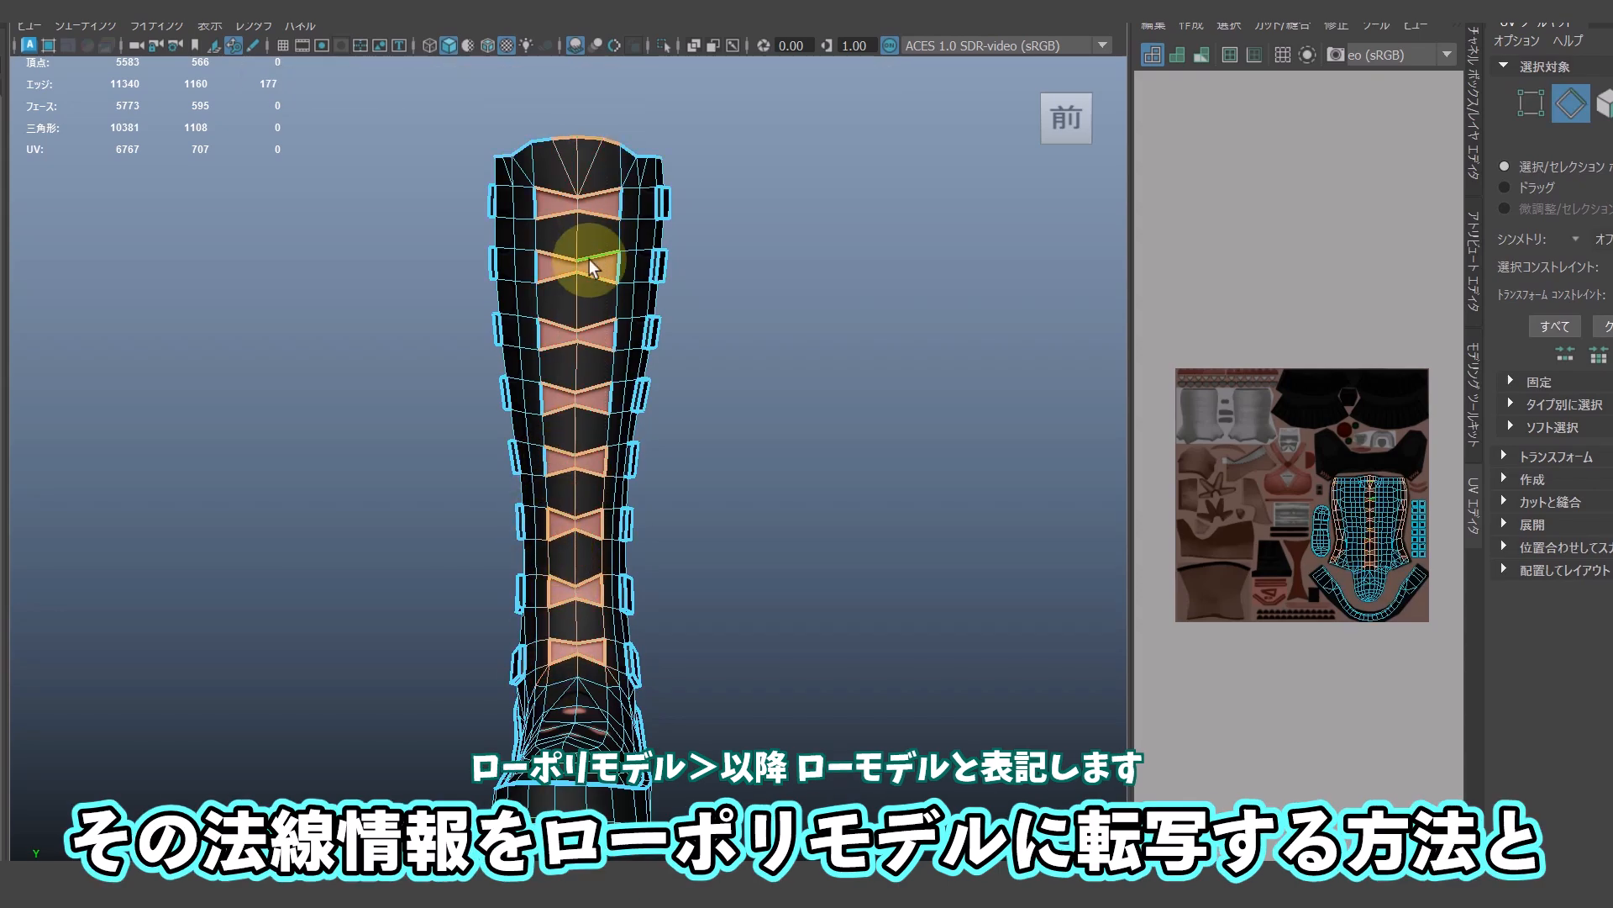
shift+click(621, 127)
ctrl+shift+drag(633, 135, 533, 395)
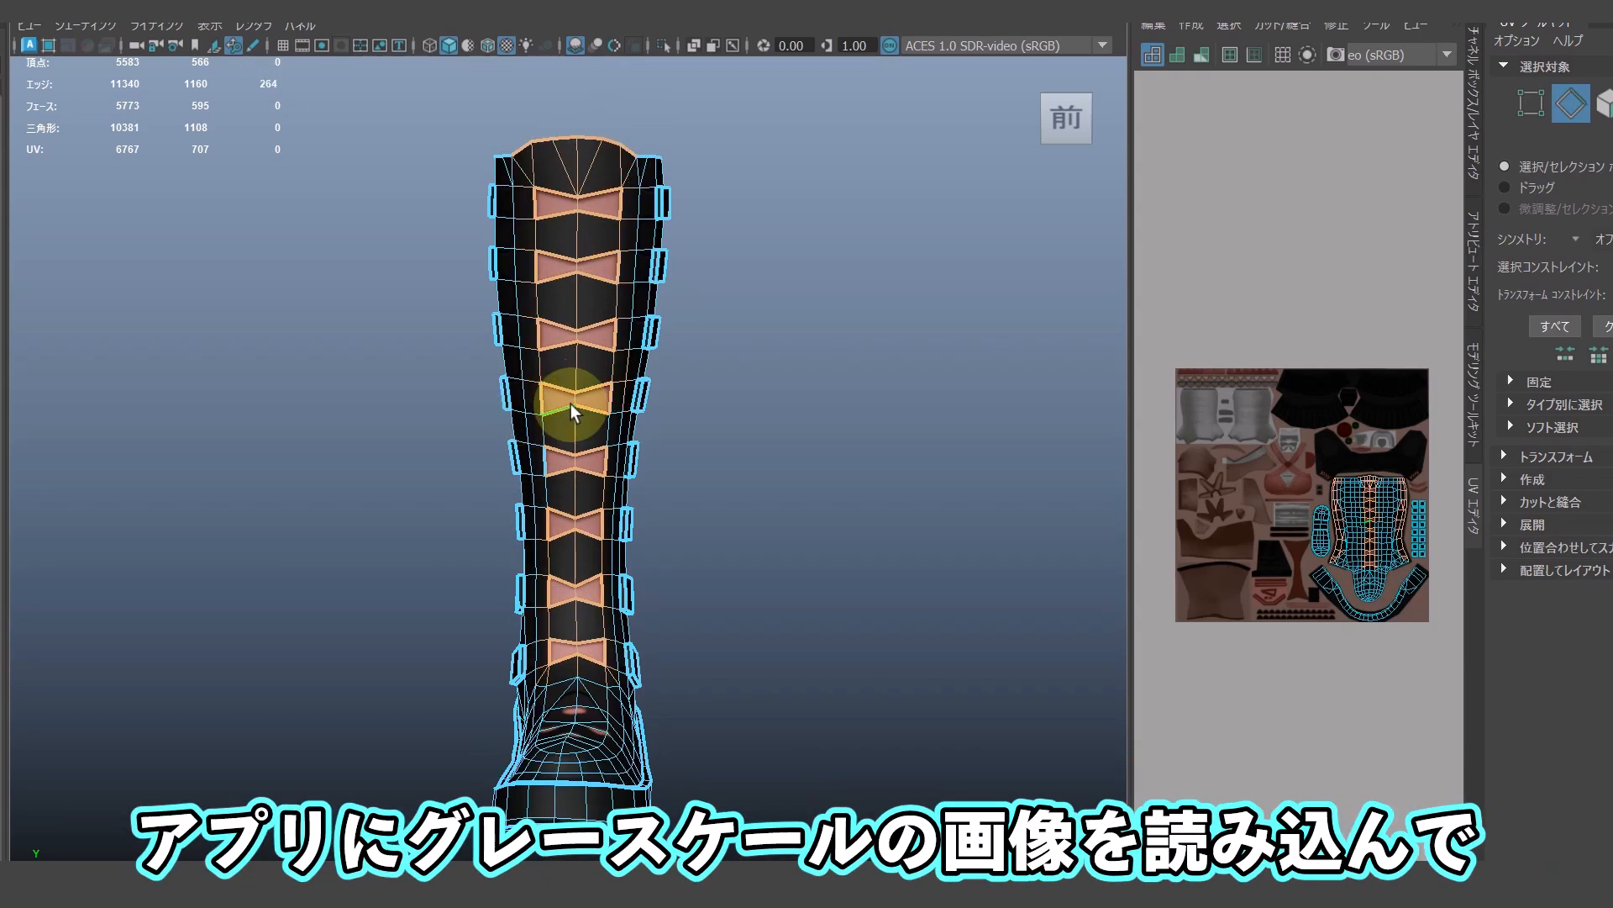
shift+right_drag(571, 411, 491, 517)
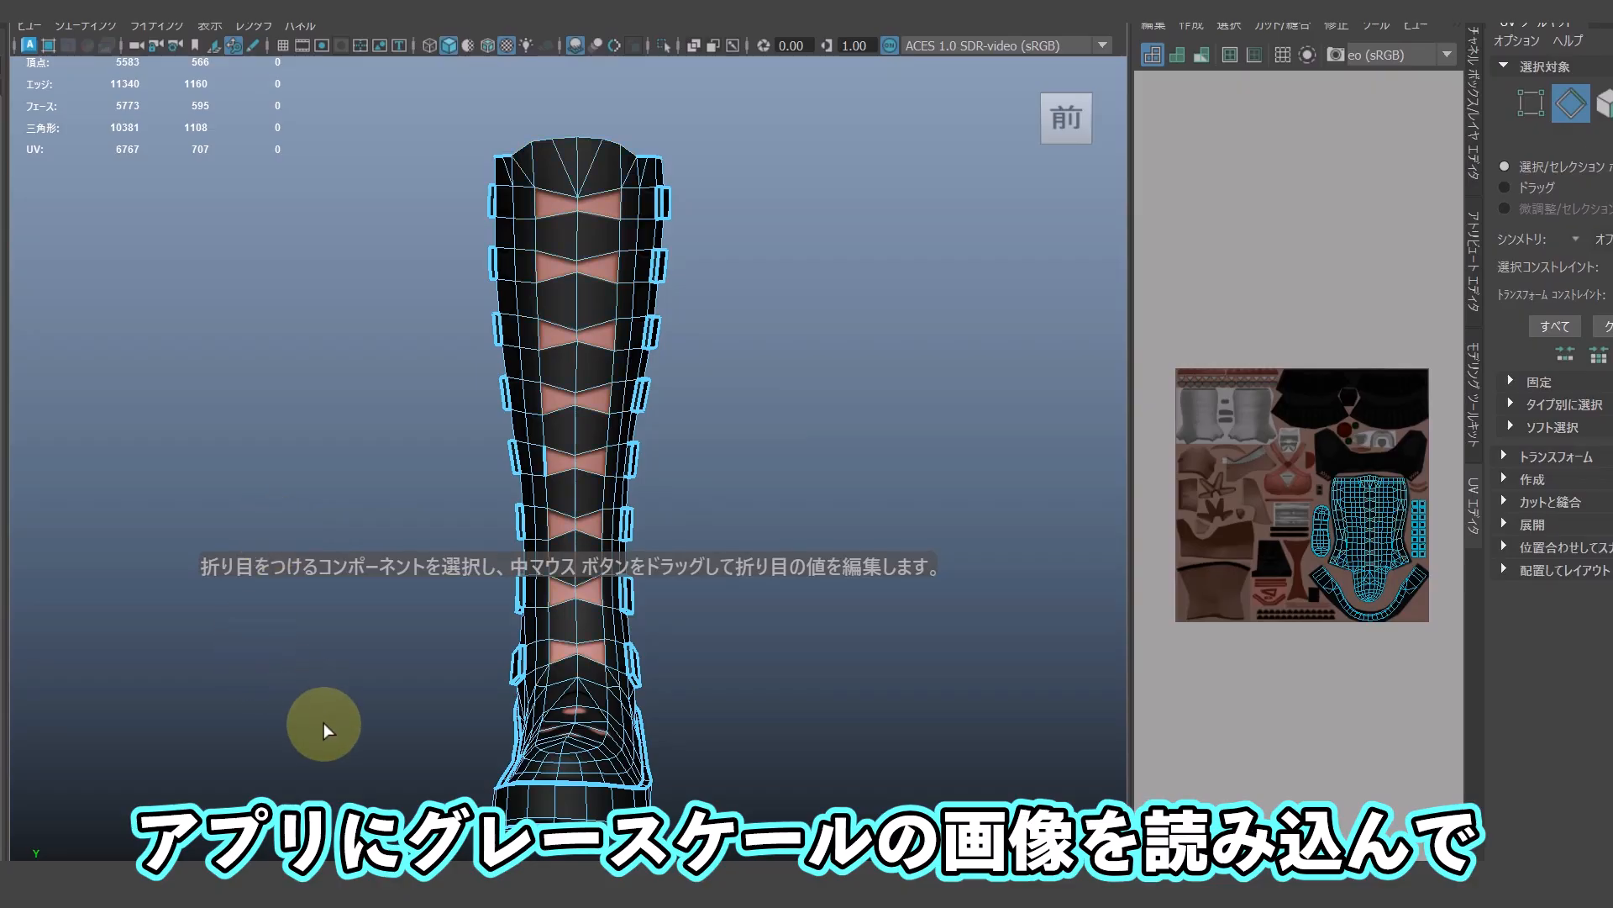
- Select the edge loops along the lower rim of the boot's heel and sole
alt+drag(321, 721, 118, 734)
scroll(486, 658, up, 5)
scroll(592, 582, up, 3)
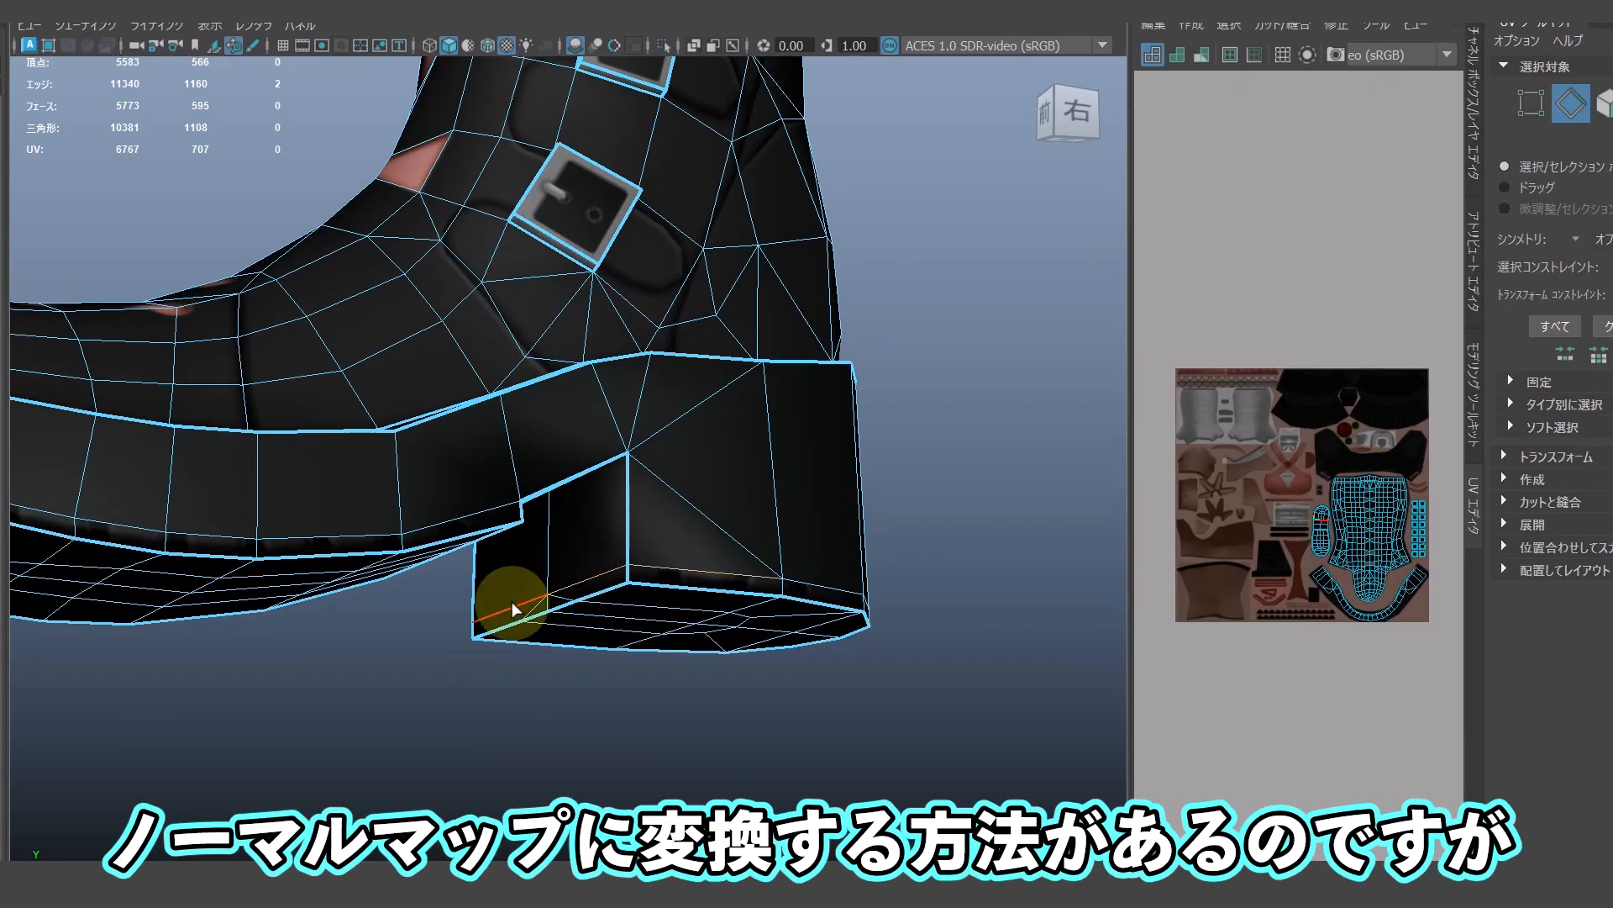
shift+double_click(823, 588)
alt+drag(823, 588, 467, 656)
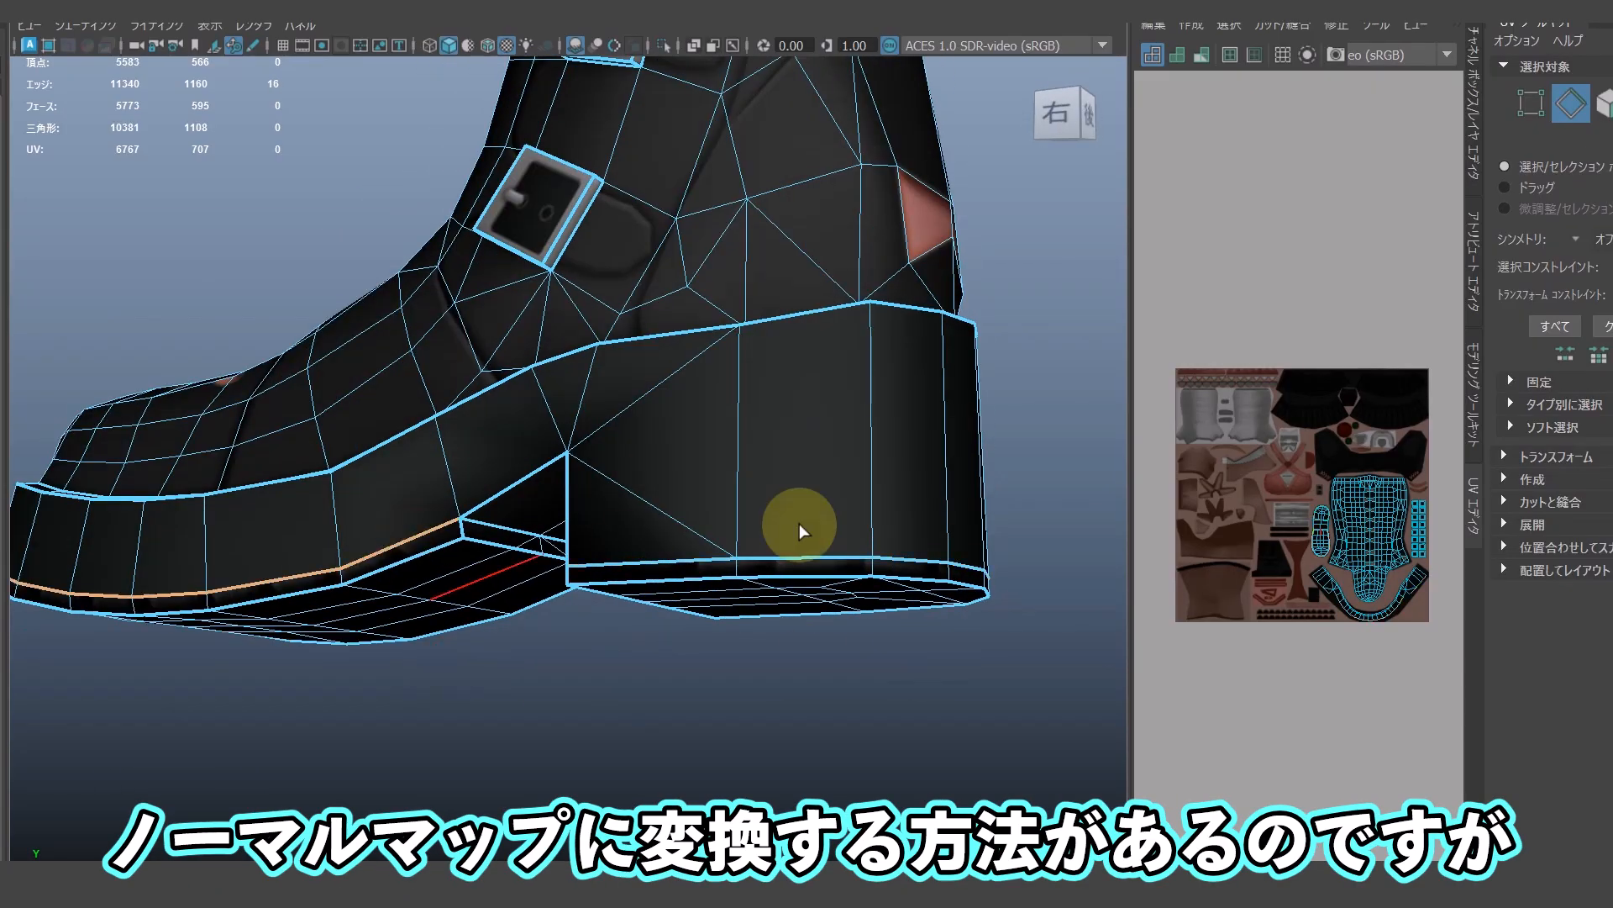
- Try smoothing only the side faces of the boot's front sole with 3 divisions
alt+drag(631, 559, 620, 587)
click(84, 25)
click(176, 152)
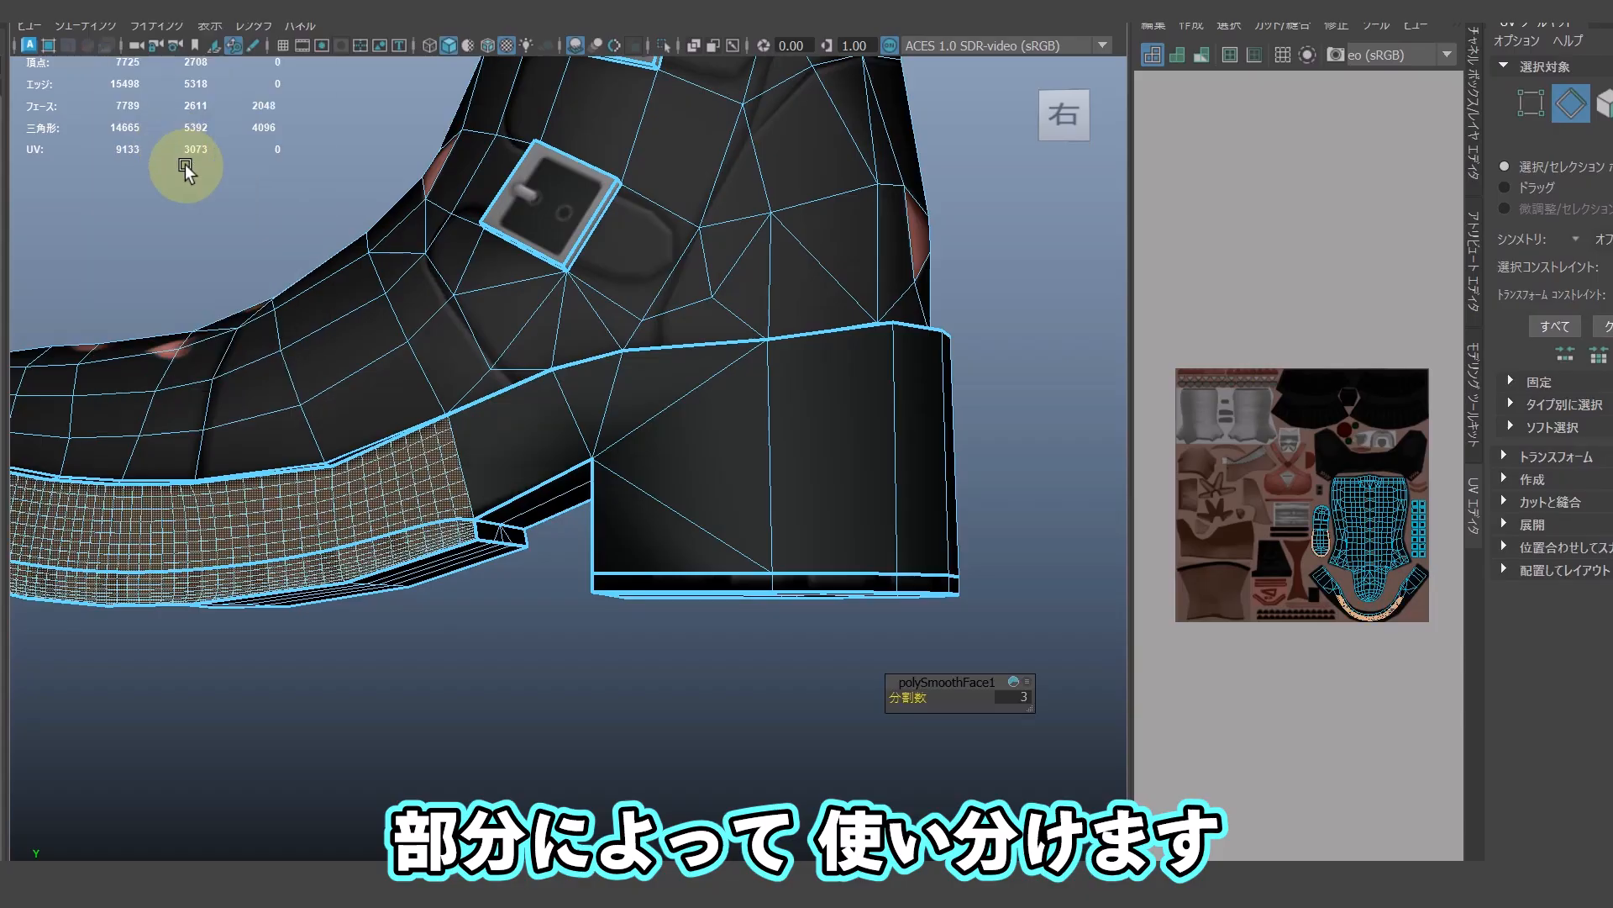
alt+drag(177, 153, 706, 602)
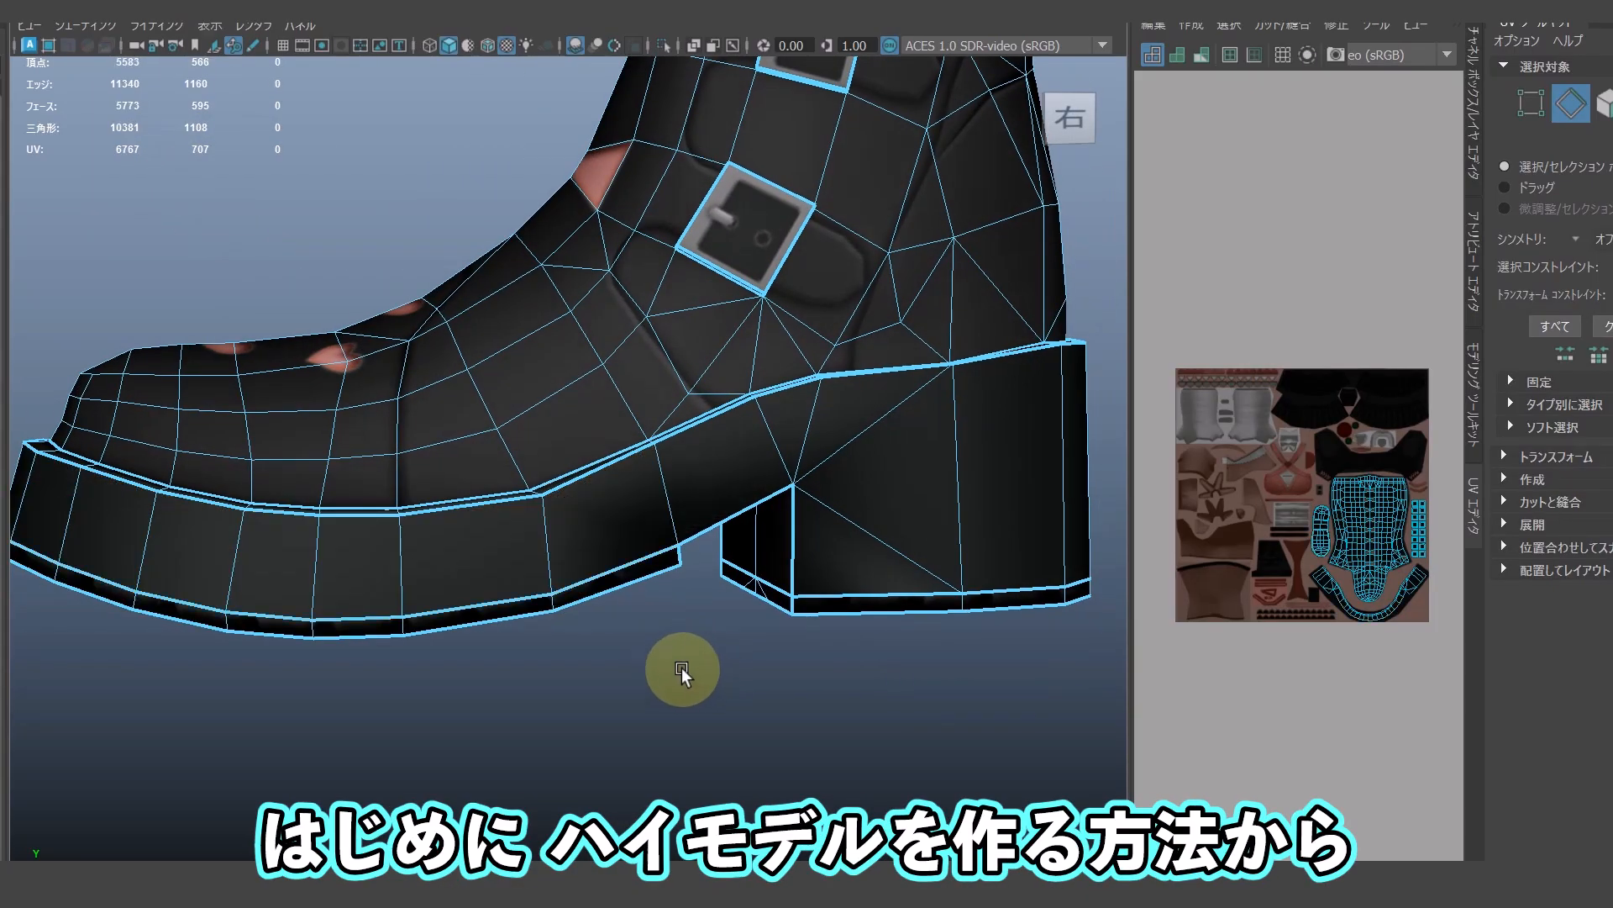
- Return to object selection and smooth the whole boot mesh with 3 divisions
key(F8)
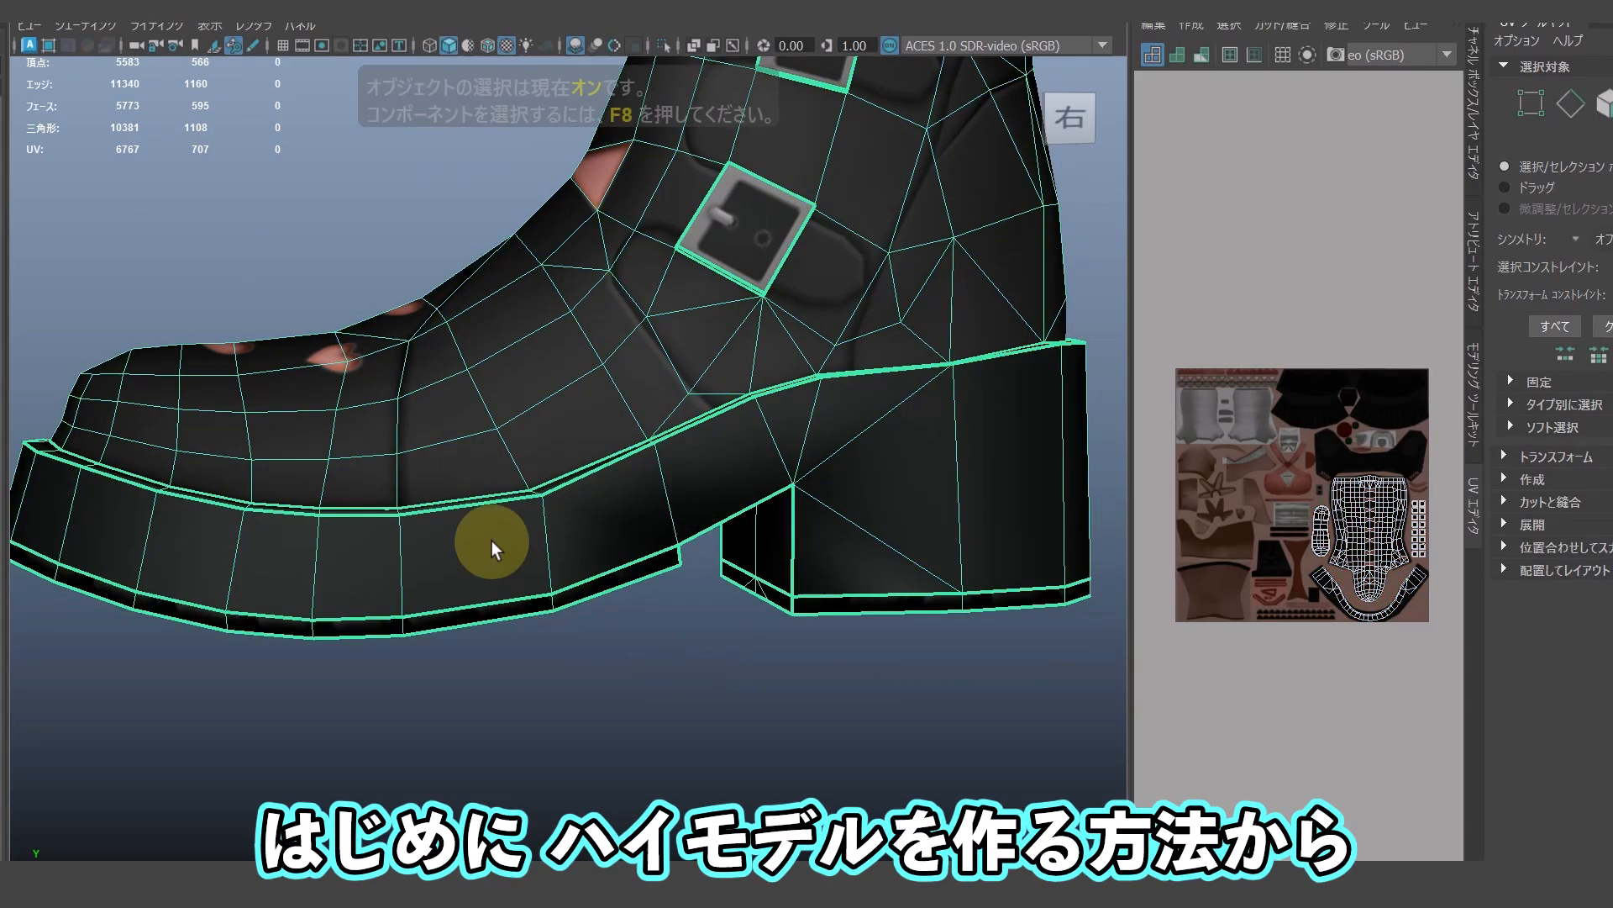
click(105, 23)
click(313, 143)
click(1, 761)
click(241, 746)
click(468, 601)
alt+drag(468, 602, 479, 641)
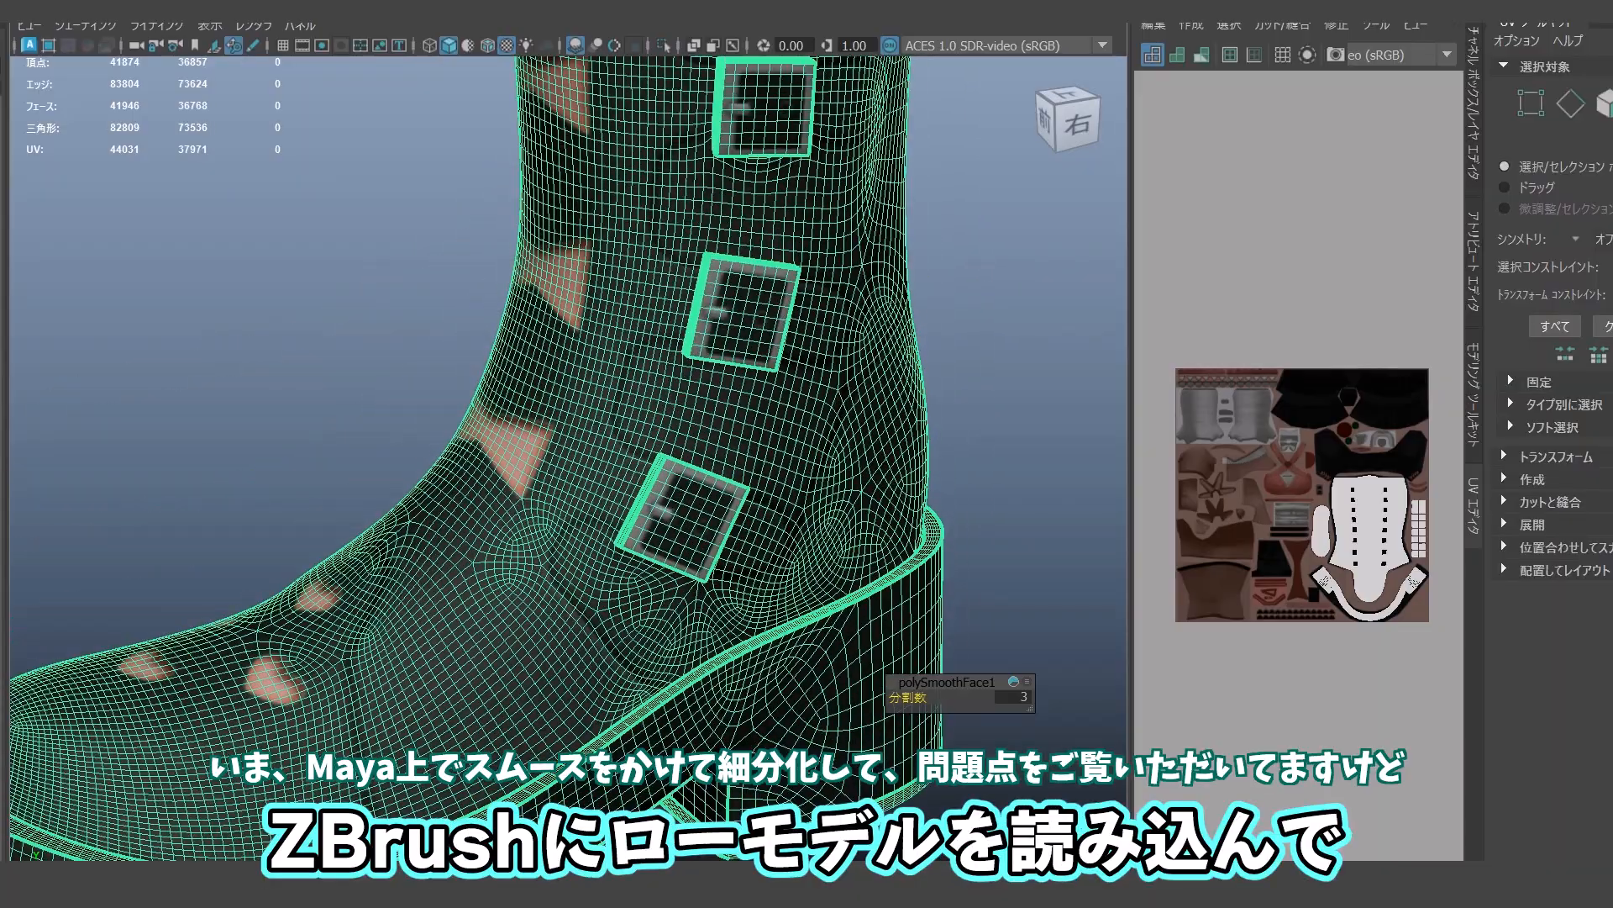
alt+drag(903, 689, 928, 689)
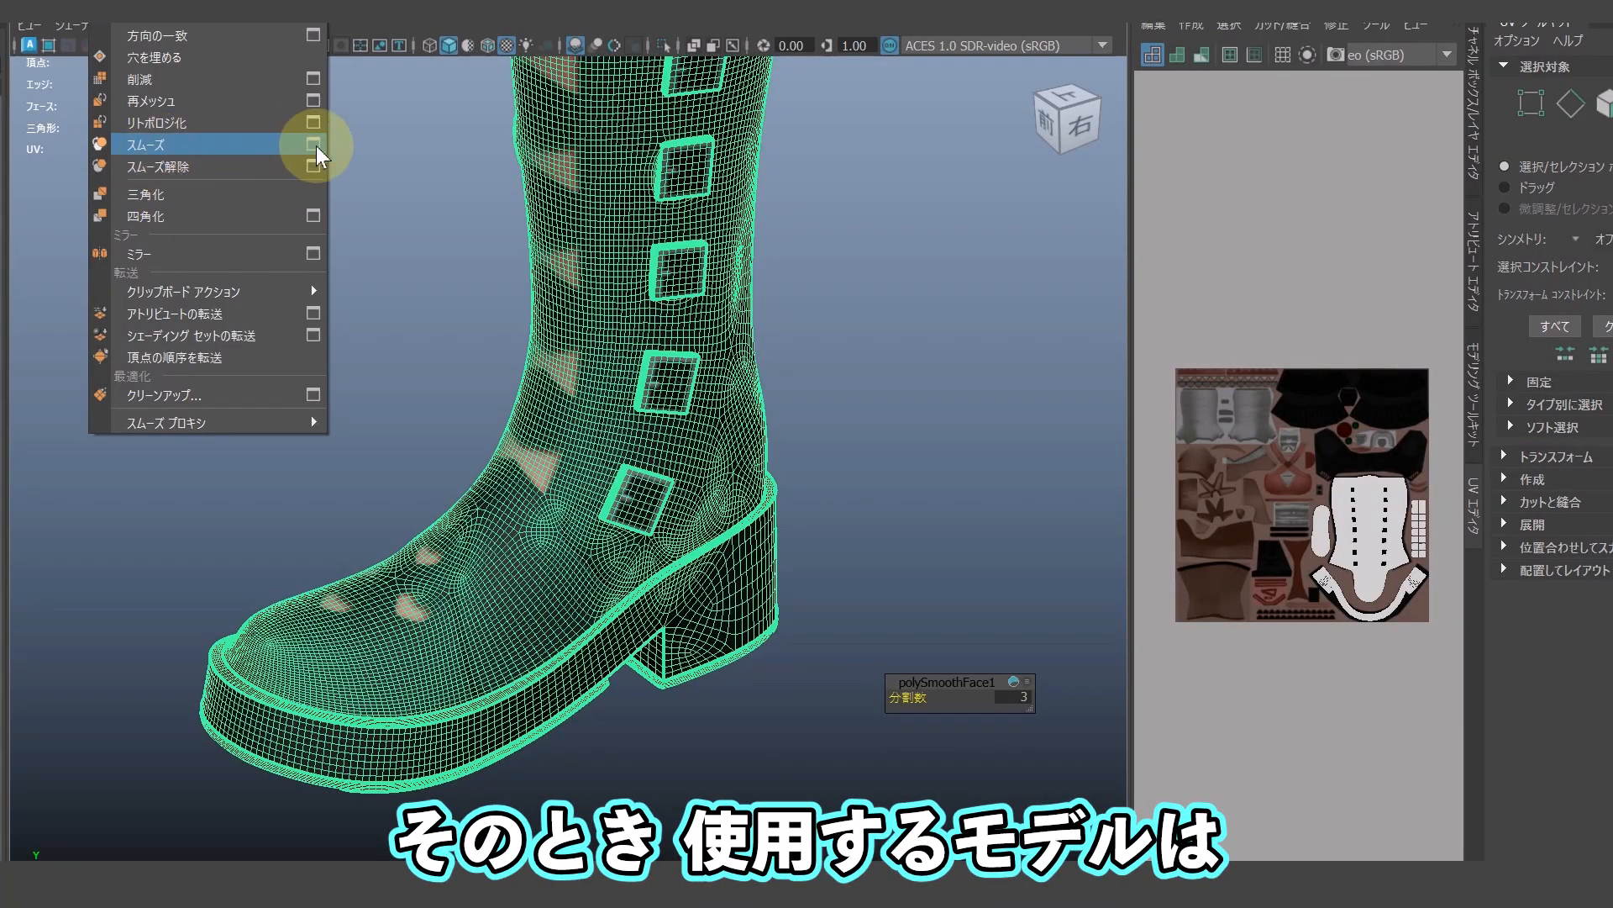
- Smooth the already subdivided boot again with 1 division and inspect the wireframe around the ankle
click(316, 146)
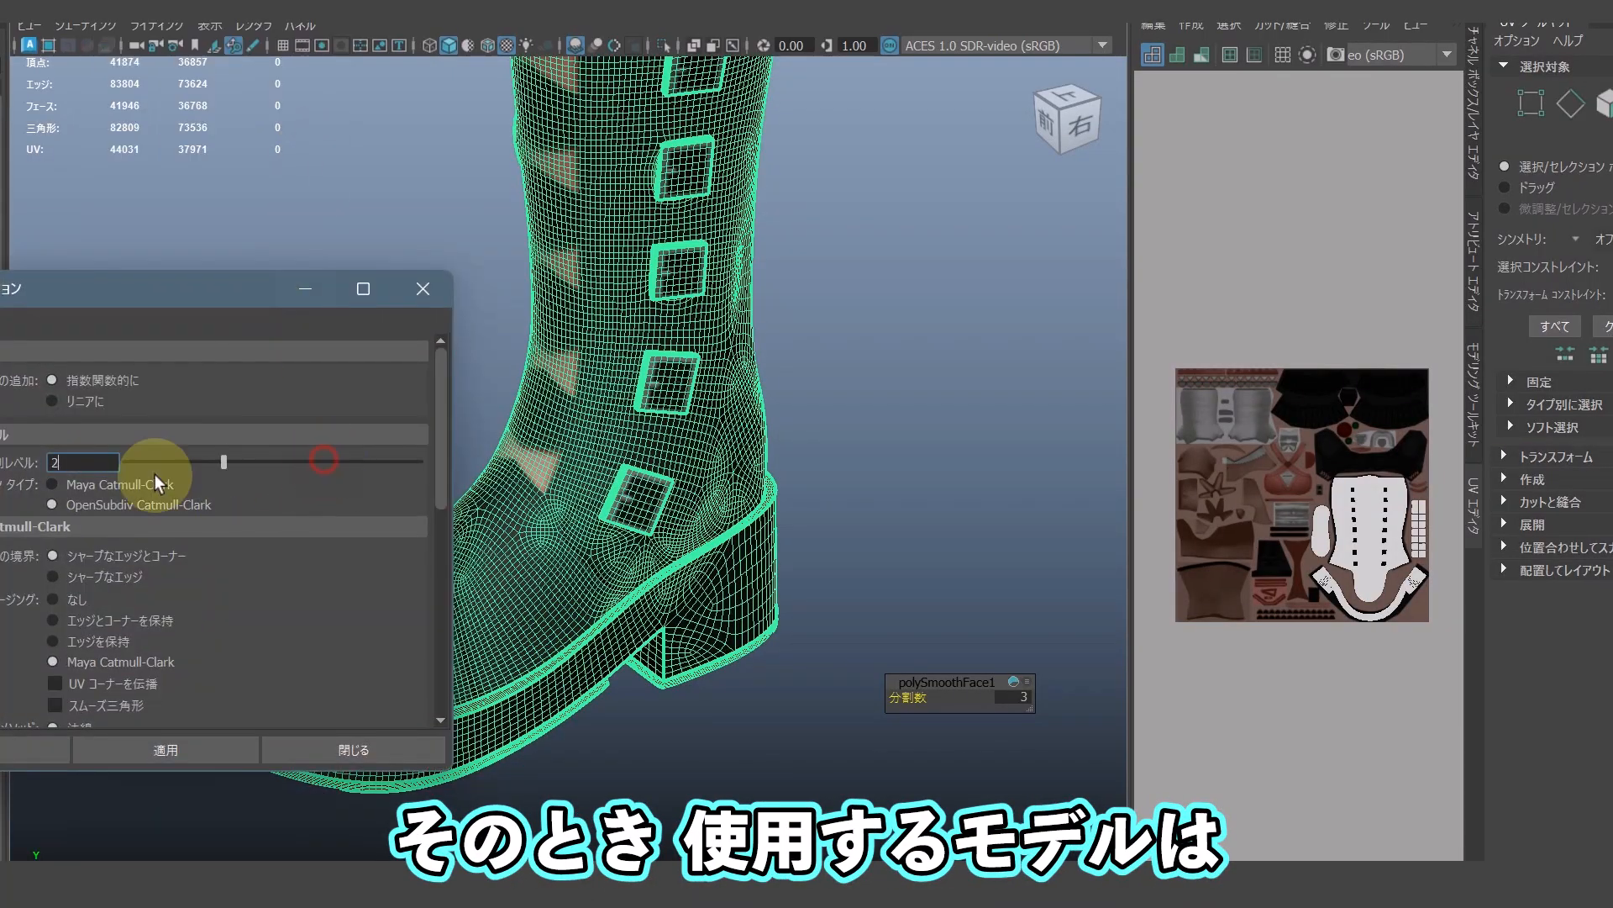
click(10, 746)
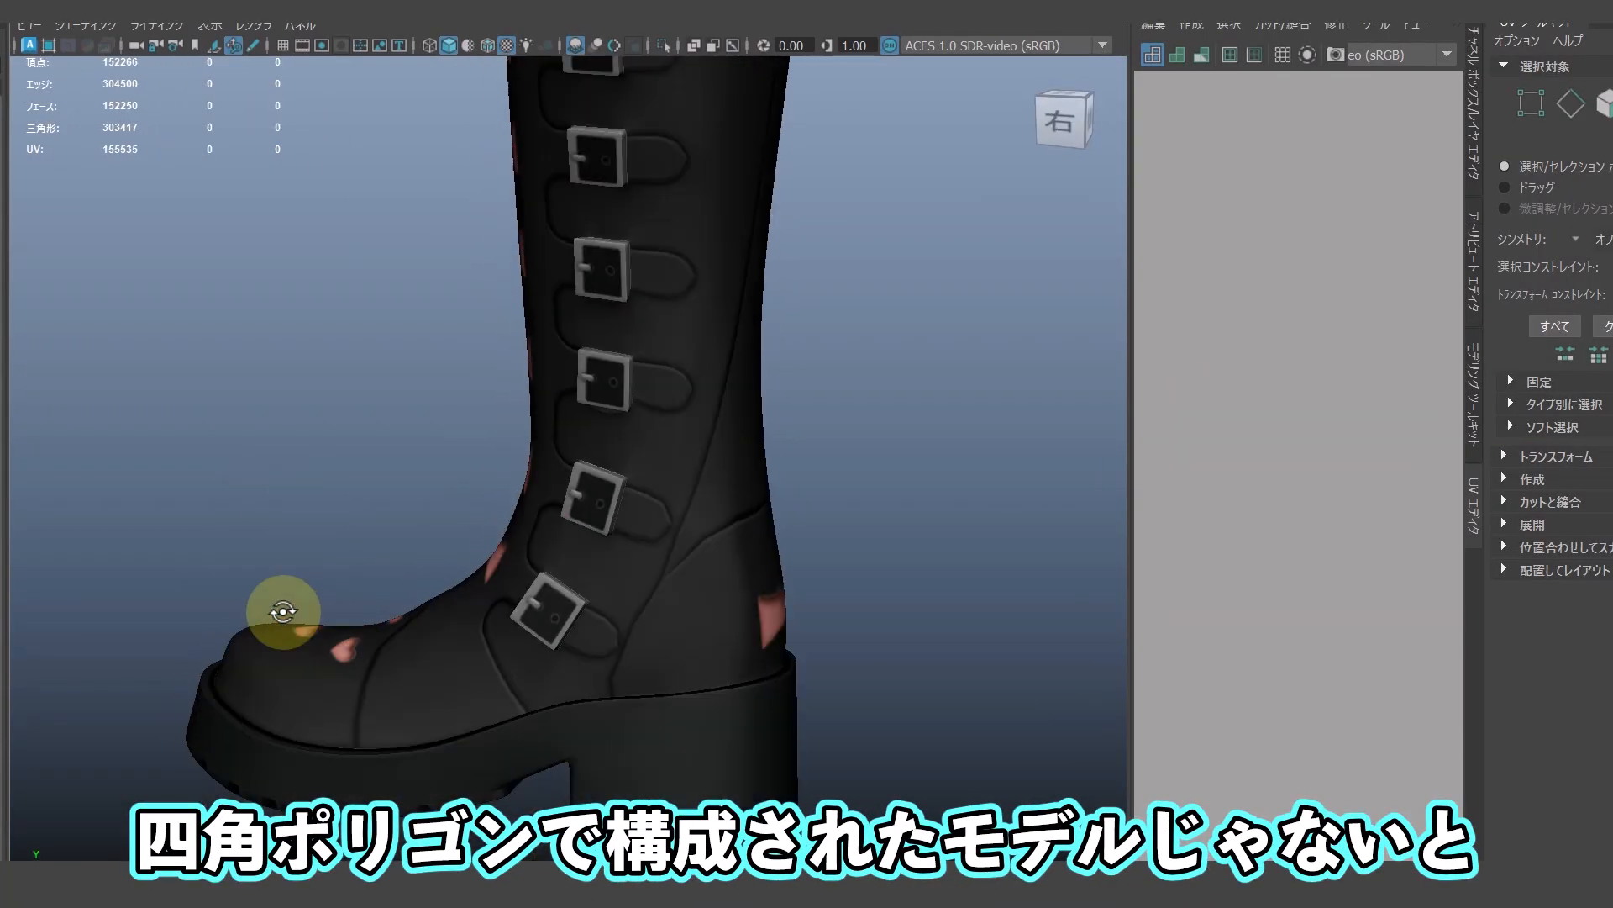
alt+drag(369, 658, 462, 666)
alt+right_drag(461, 666, 863, 668)
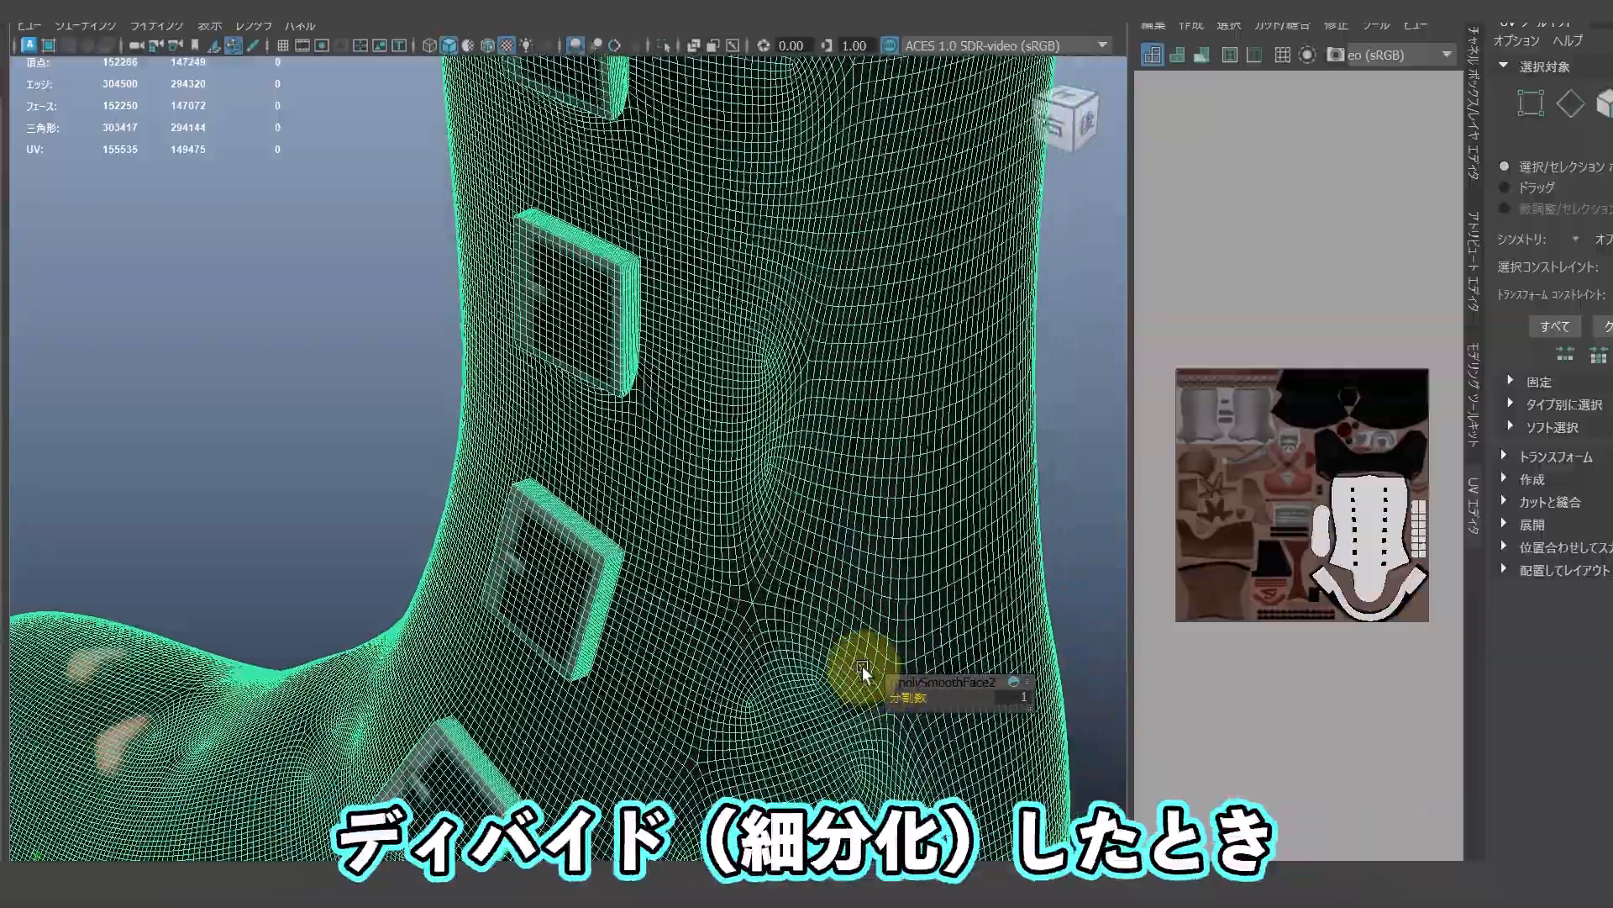
- Examine the smoothed boot's wireframe around the ankle, buckles and sole for uneven subdivision, and clear the selection
alt+right_drag(563, 659, 565, 680)
alt+drag(566, 681, 647, 637)
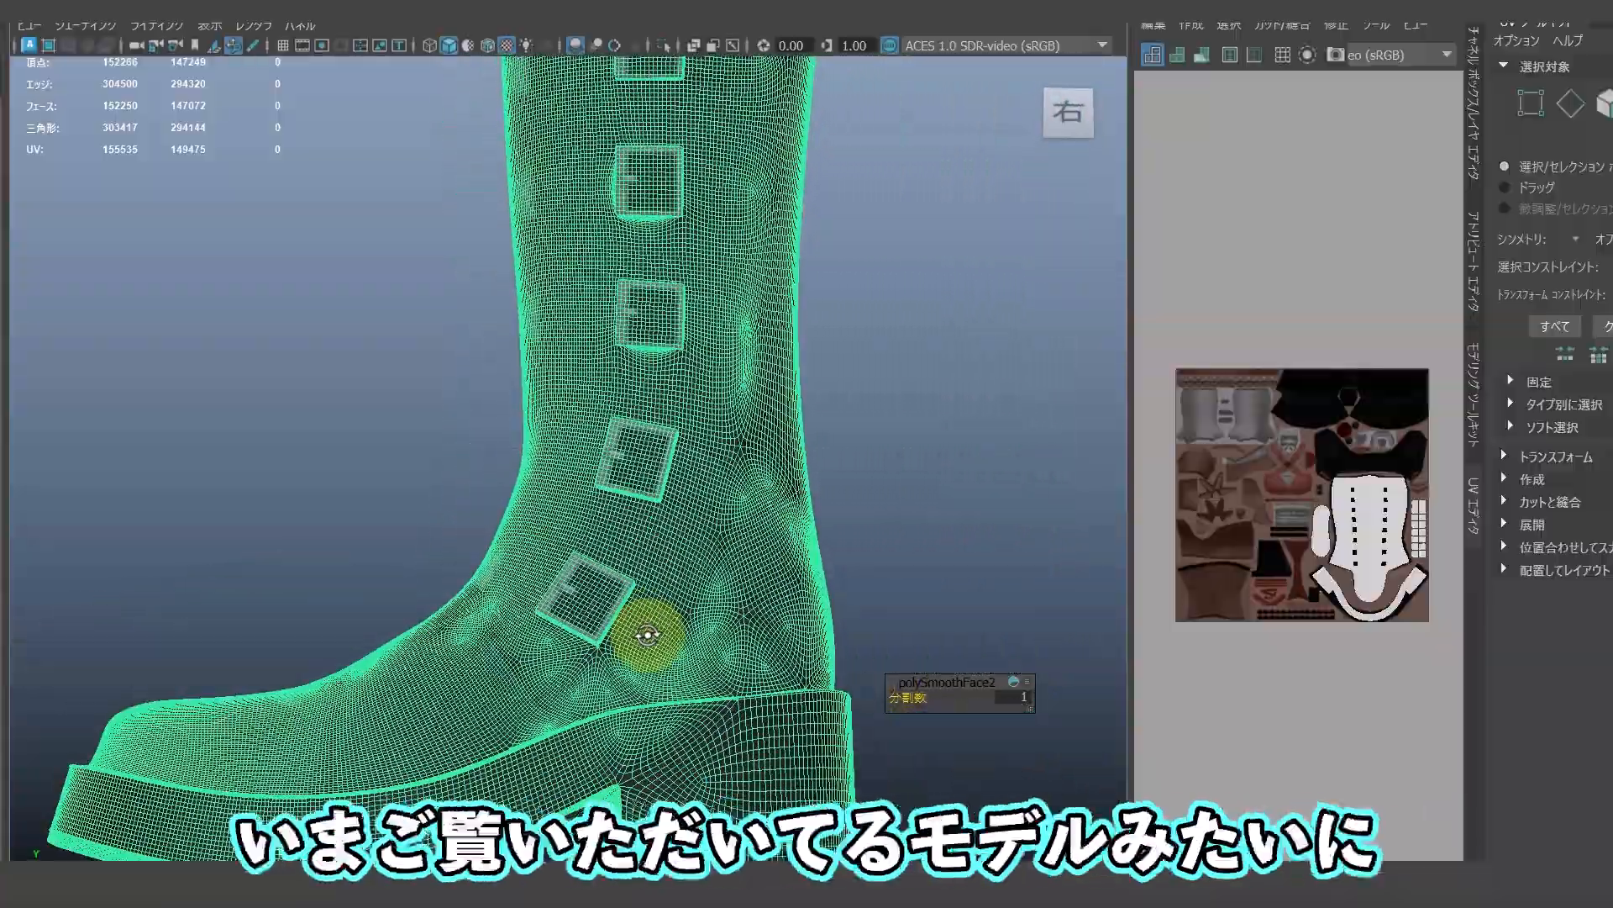
alt+middle_drag(714, 764, 742, 562)
alt+right_drag(742, 562, 738, 575)
alt+drag(713, 664, 546, 824)
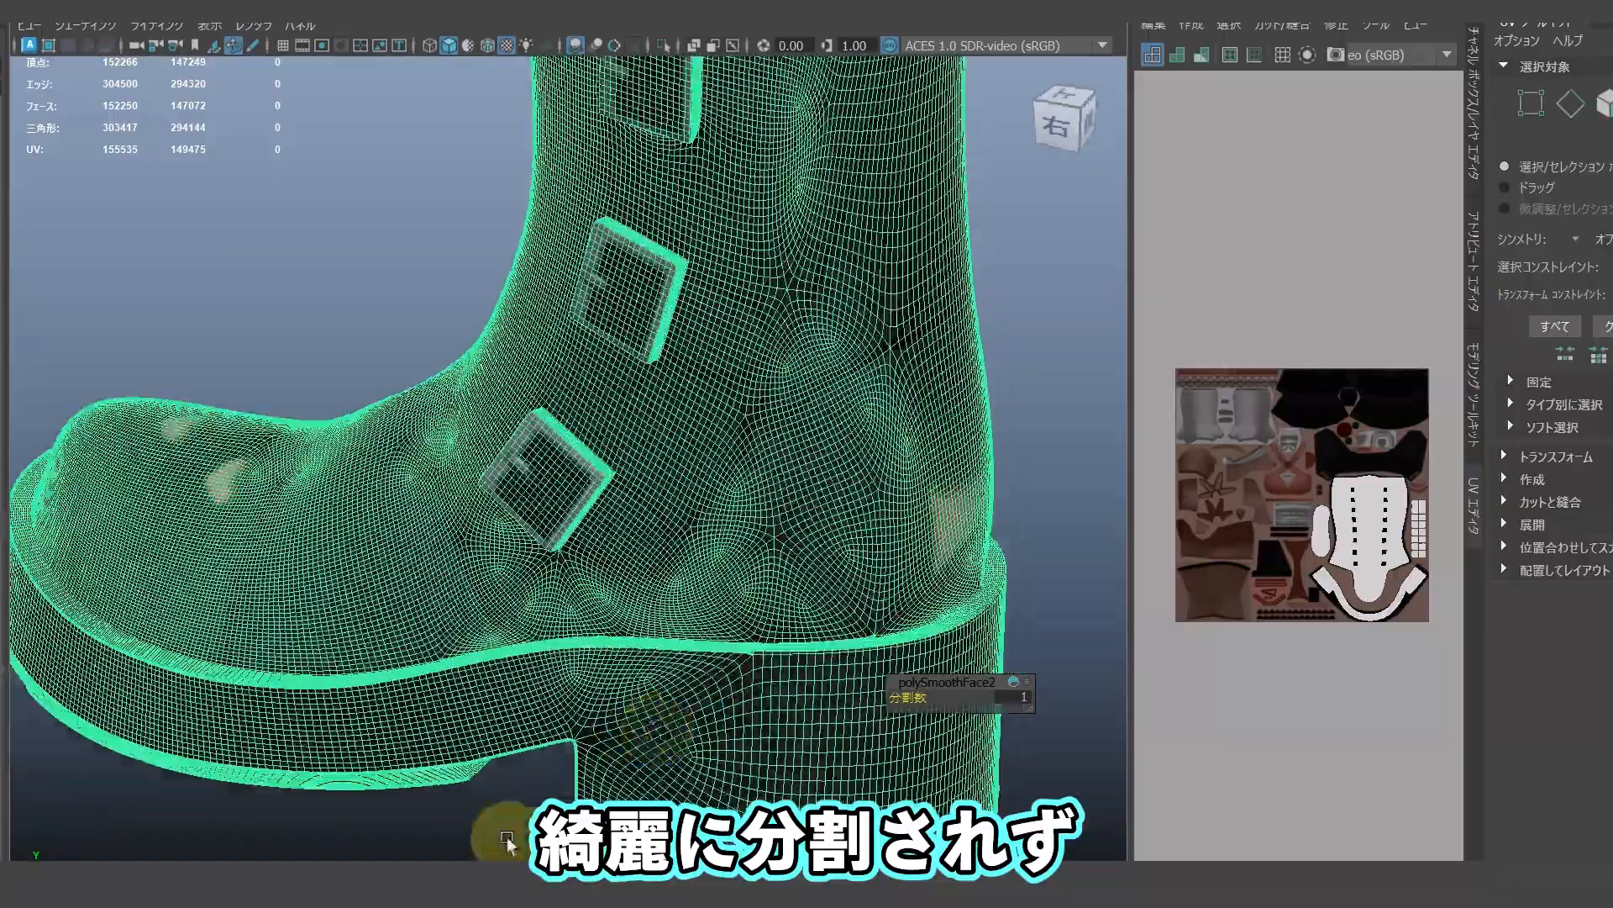
scroll(493, 846, up, 6)
scroll(491, 845, down, 4)
click(493, 845)
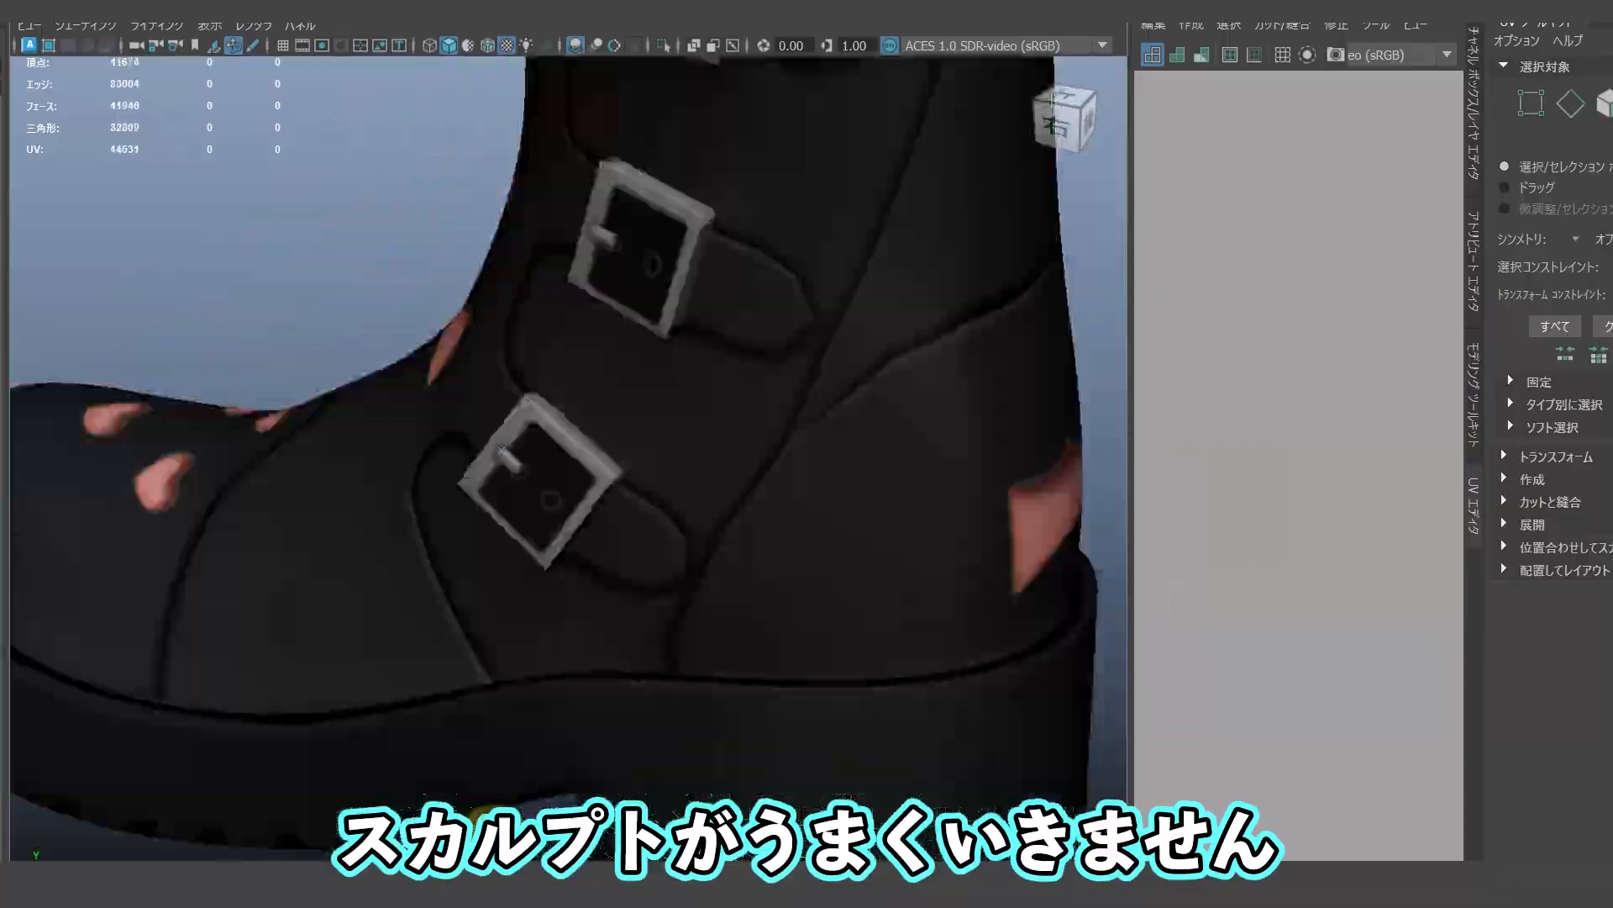
- Undo the smoothing of the boot to return to the low-poly mesh
key(ctrl+z)
key(ctrl+z)
key(ctrl+z)
key(ctrl+z)
- Delete the diagonal edges running across the boot's instep between the lowest strap opening and the single heart
alt+drag(580, 754, 656, 734)
scroll(655, 736, down, 4)
alt+middle_drag(617, 782, 615, 800)
alt+drag(615, 799, 686, 767)
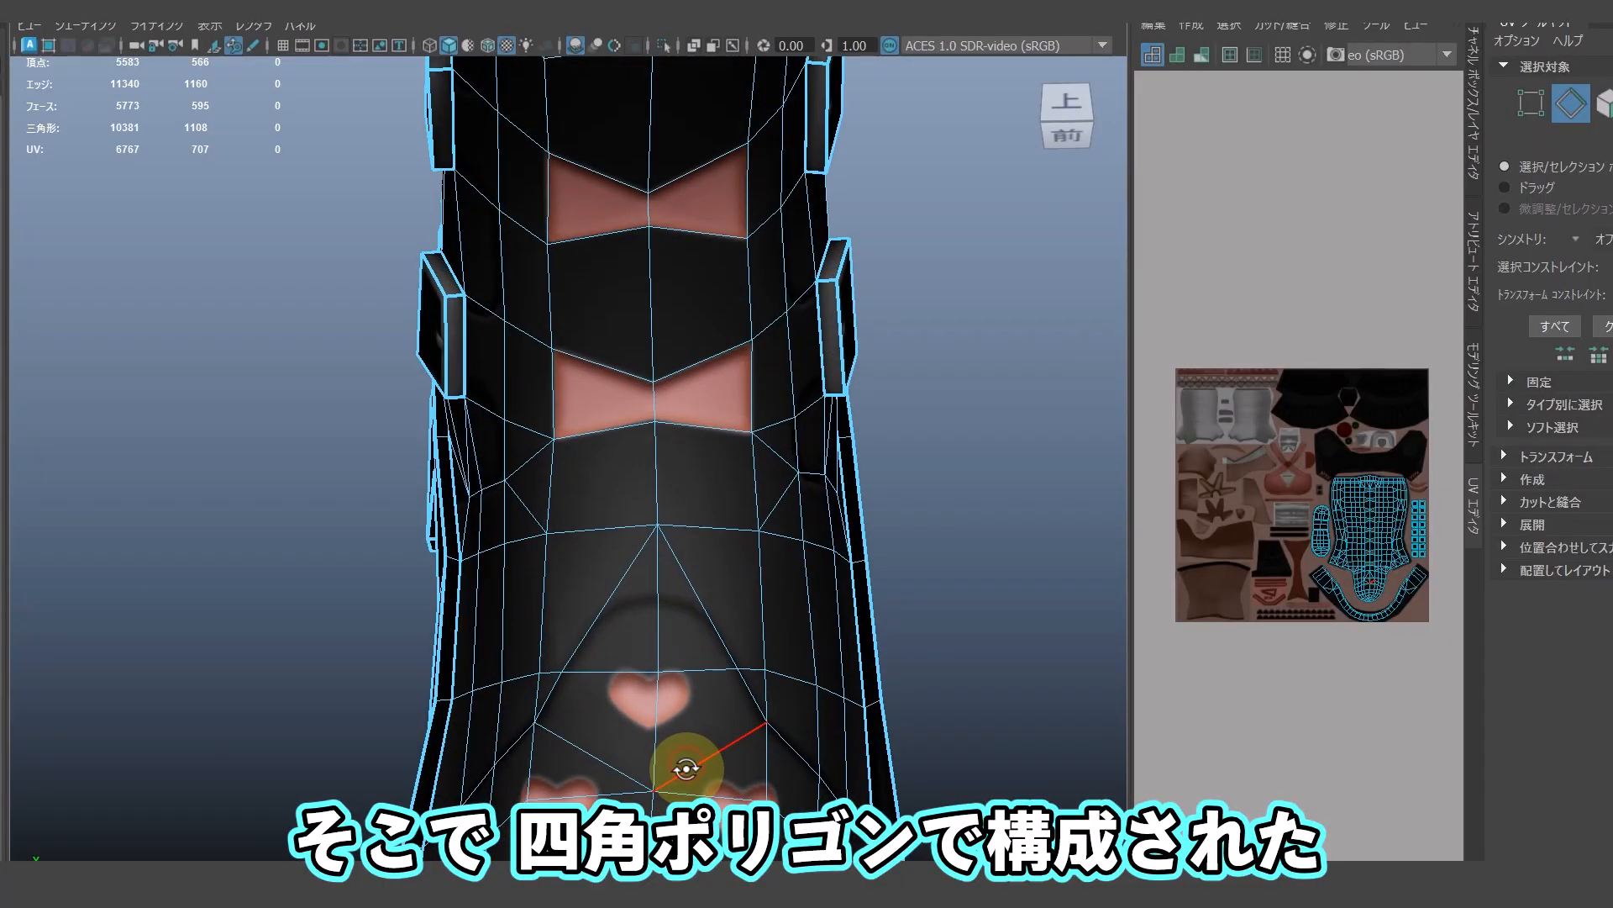
shift+double_click(744, 698)
shift+double_click(604, 613)
key(ctrl+Delete)
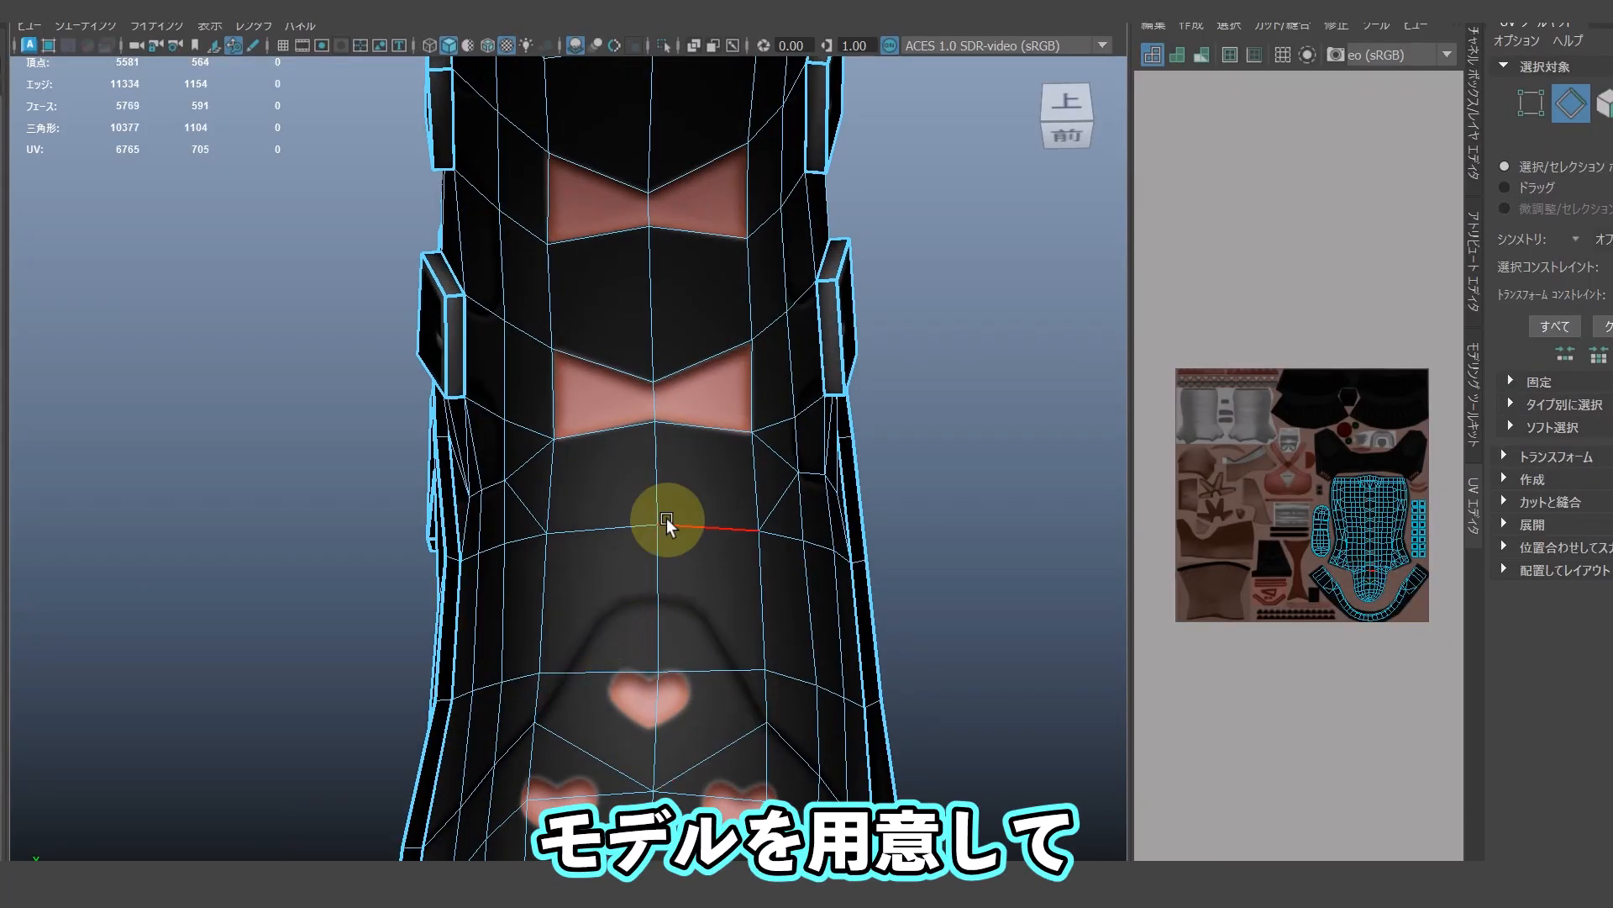
- Delete the two diagonal edges meeting between the upper heart and the lower pair of hearts on the boot's front
alt+drag(500, 780, 514, 785)
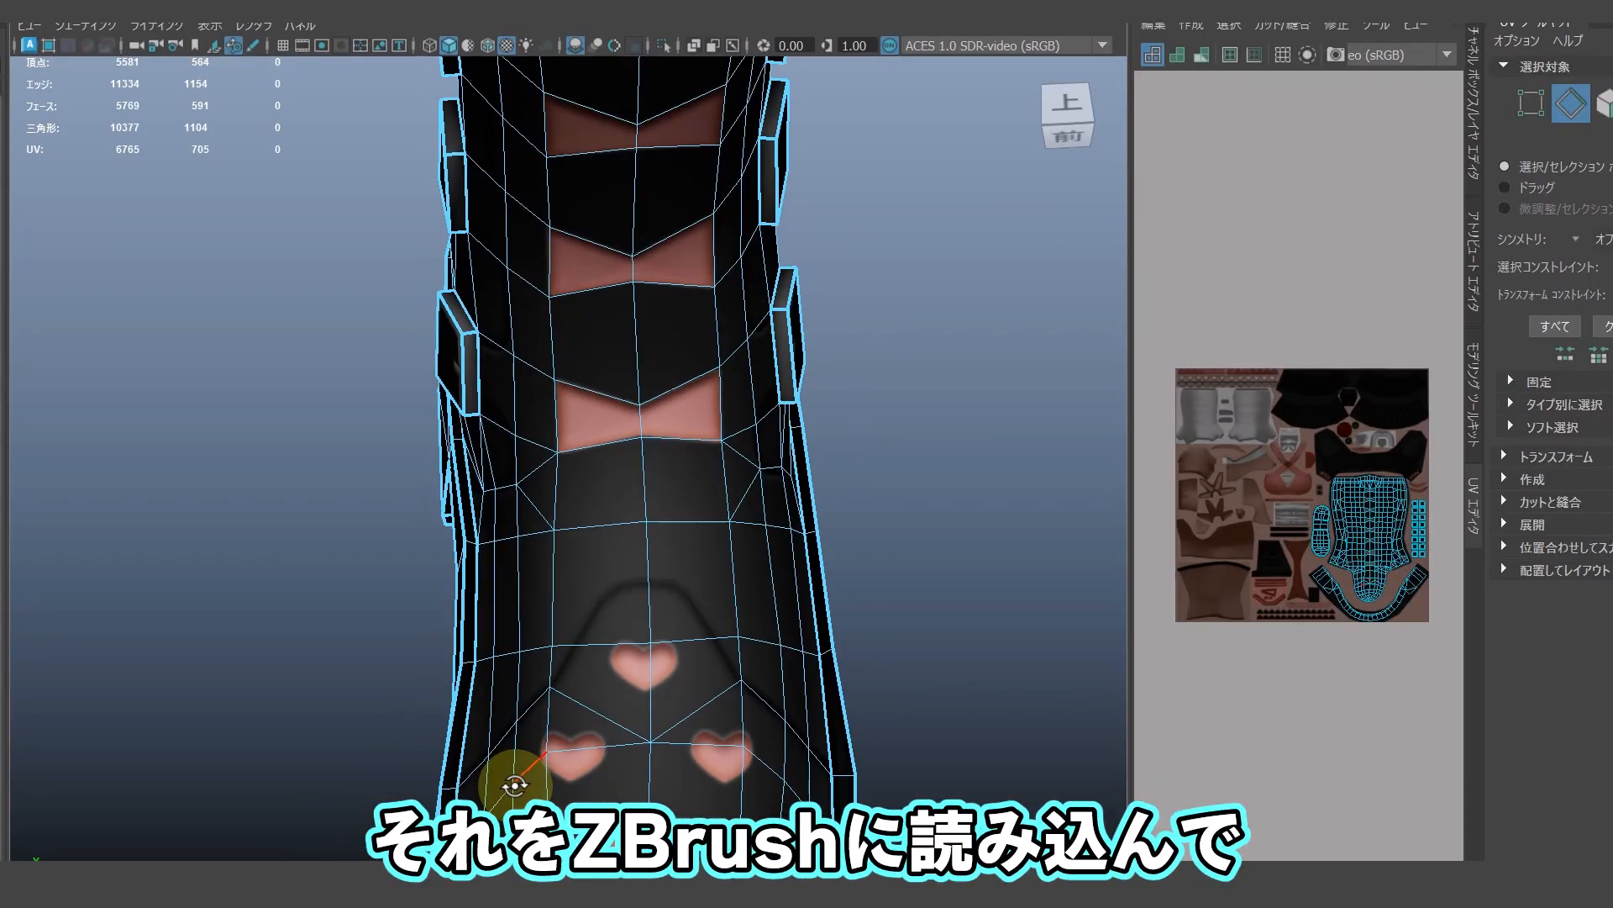
key(q)
click(695, 710)
shift+click(609, 724)
key(ctrl+Delete)
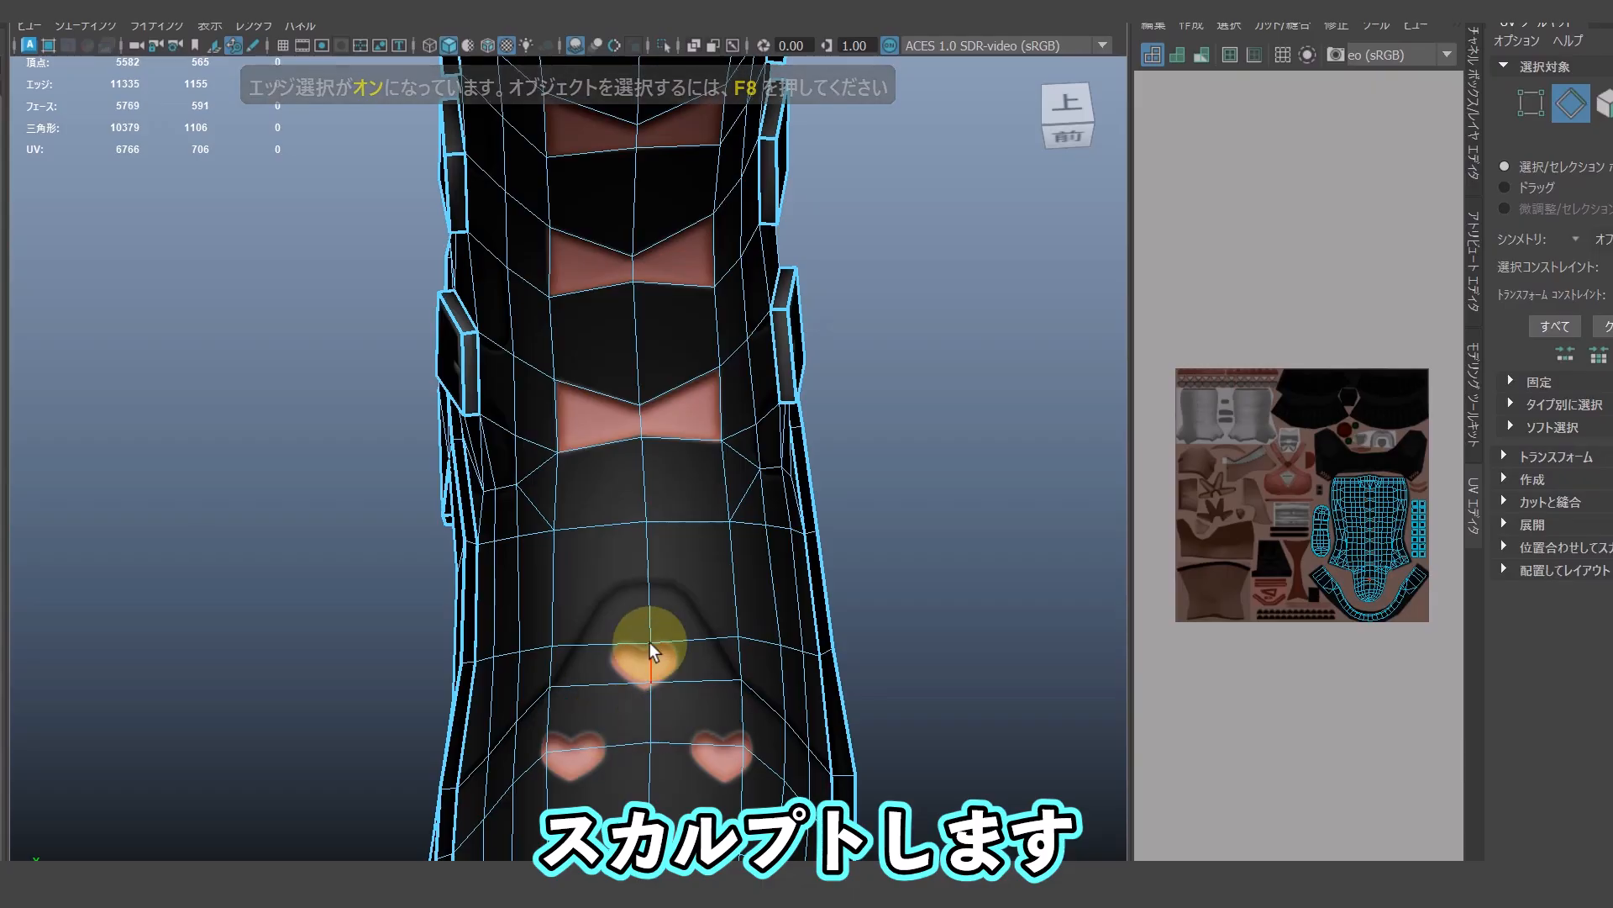
- Cut horizontal edges around the back and side of the boot's upper shaft with Multi-Cut to link up the buckle rows
alt+middle_drag(647, 647, 652, 781)
scroll(652, 781, up, 4)
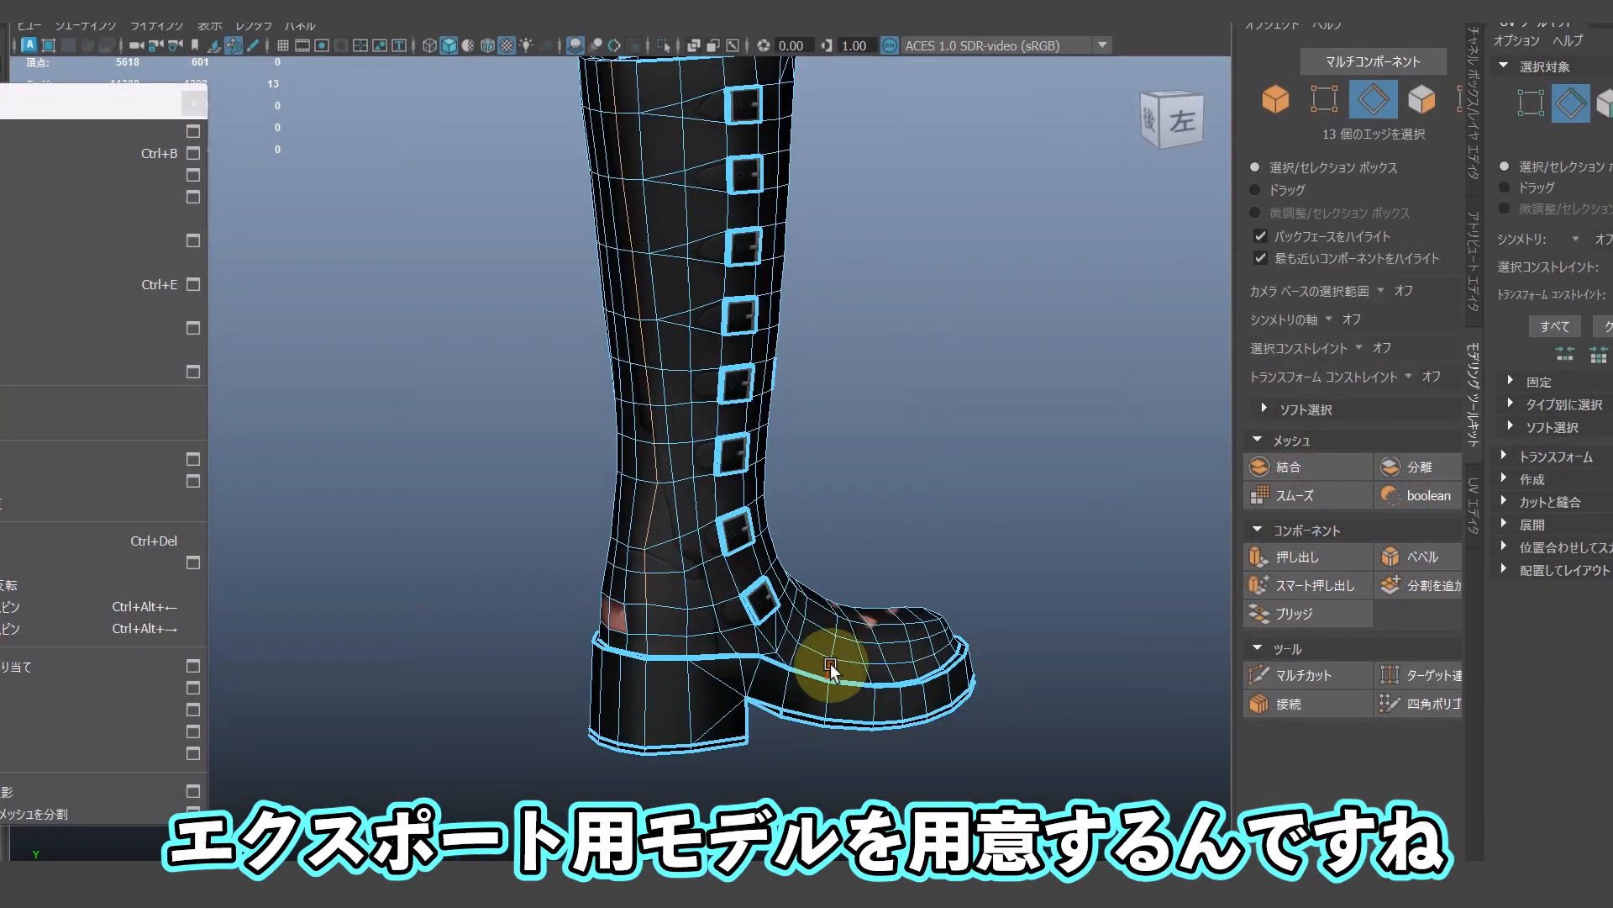
alt+right_drag(738, 666, 1003, 727)
alt+drag(1002, 727, 533, 799)
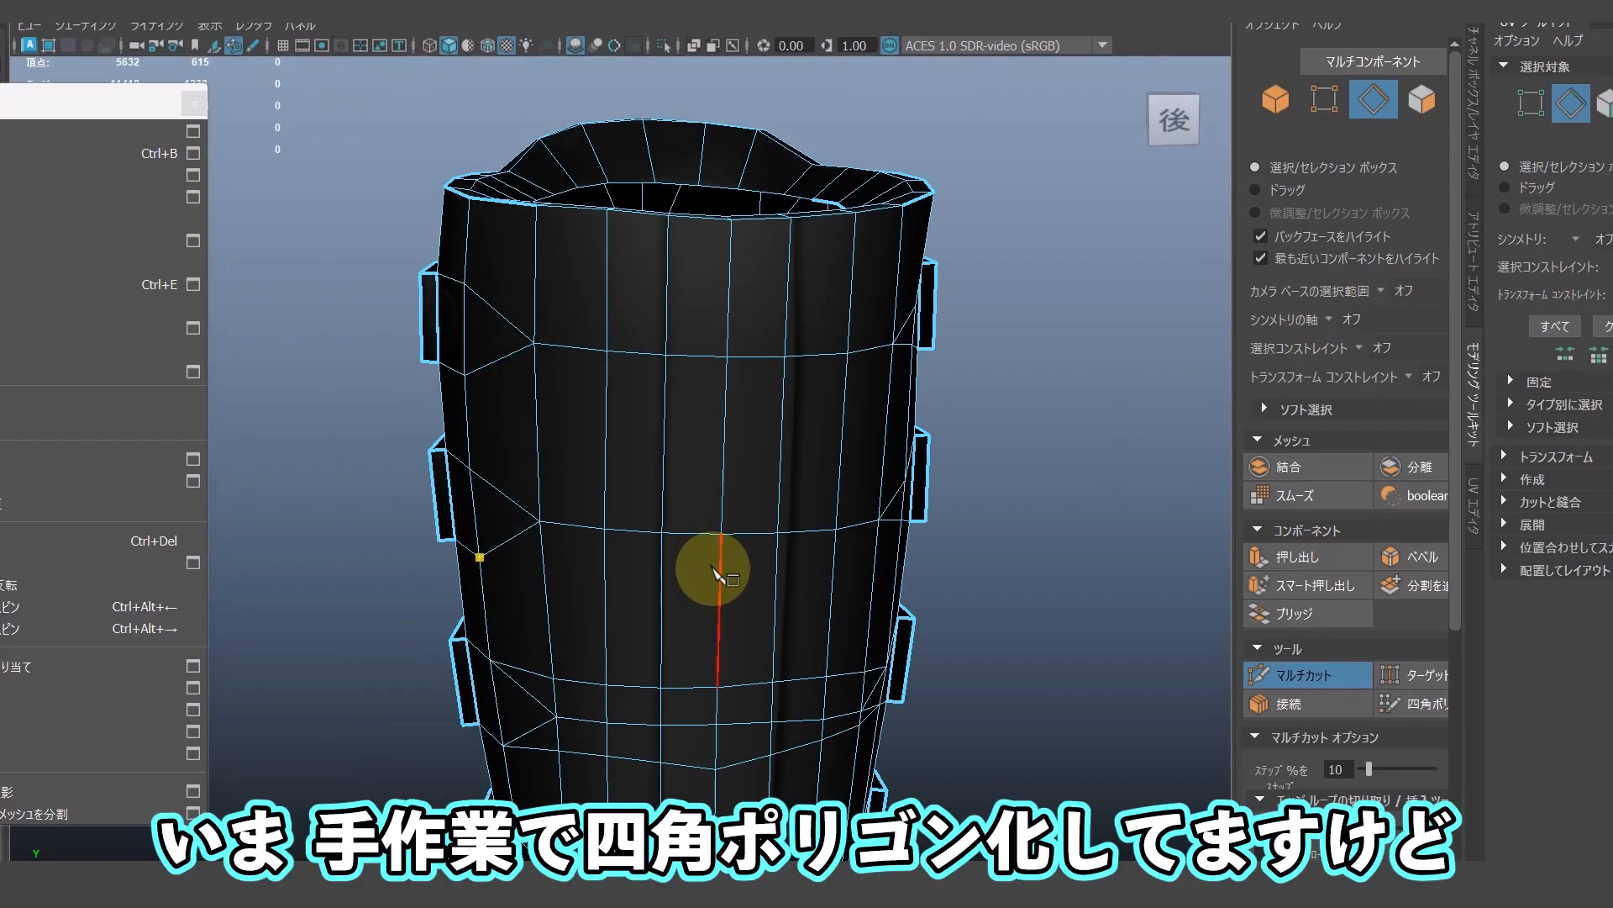
alt+drag(713, 569, 773, 555)
click(897, 468)
click(486, 479)
key(Return)
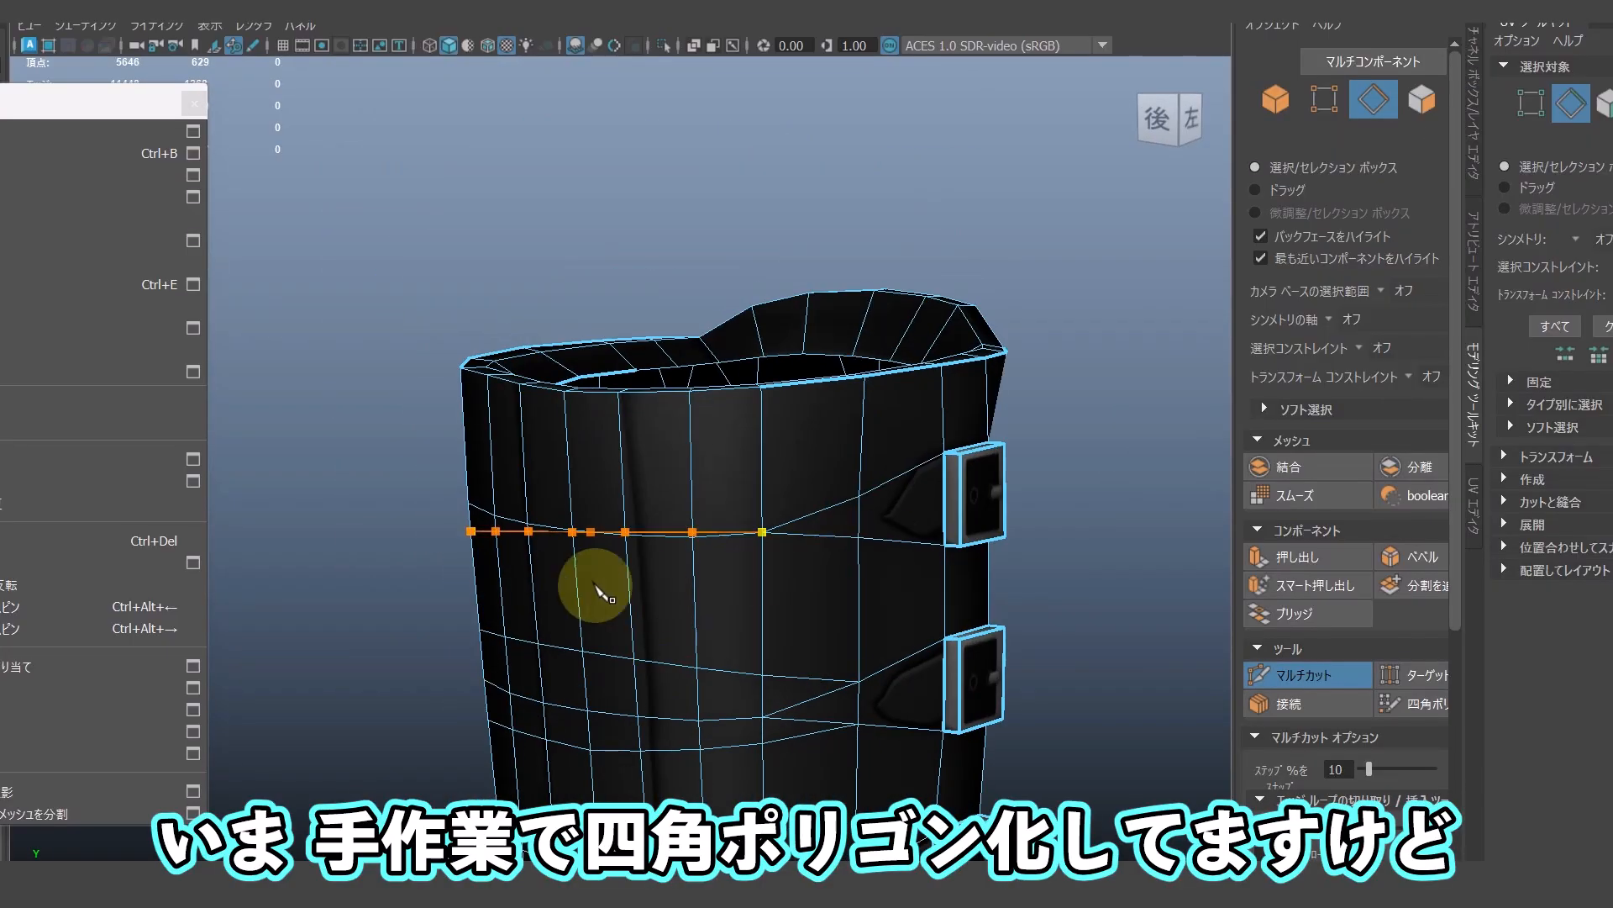
alt+drag(648, 594, 740, 513)
click(954, 481)
key(Return)
- Delete the leftover edges around the boot's upper shaft after the new cuts
alt+drag(576, 464, 678, 537)
key(q)
key(ctrl+Delete)
shift+double_click(677, 659)
alt+drag(679, 666, 669, 704)
key(ctrl+Delete)
- Delete the unneeded edge loops on the rest of the boot to complete its quad layout
alt+drag(782, 672, 859, 679)
alt+drag(714, 660, 708, 840)
scroll(625, 620, down, 4)
scroll(707, 840, up, 5)
double_click(547, 724)
key(ctrl+Delete)
alt+drag(547, 724, 717, 630)
alt+drag(605, 626, 874, 653)
double_click(728, 546)
key(g)
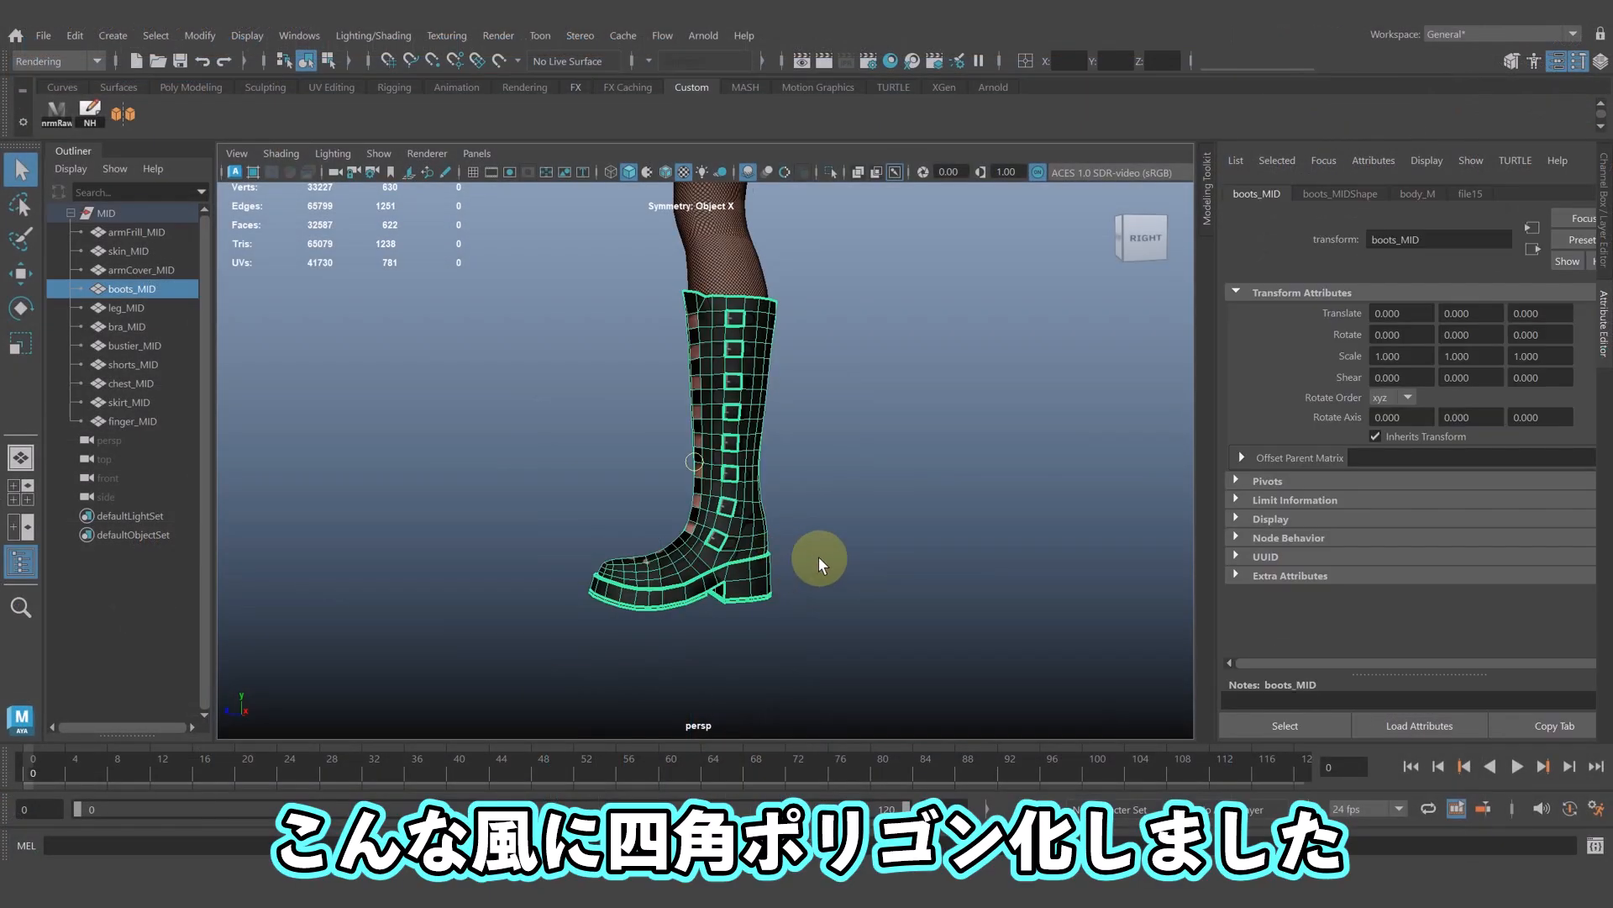
- Export the selected MID group with the file type set to FBX export
mouse_move(818, 557)
alt+mouse_down()
mouse_move(771, 547)
mouse_move(966, 540)
mouse_move(828, 482)
mouse_move(800, 565)
mouse_move(843, 559)
alt+mouse_up()
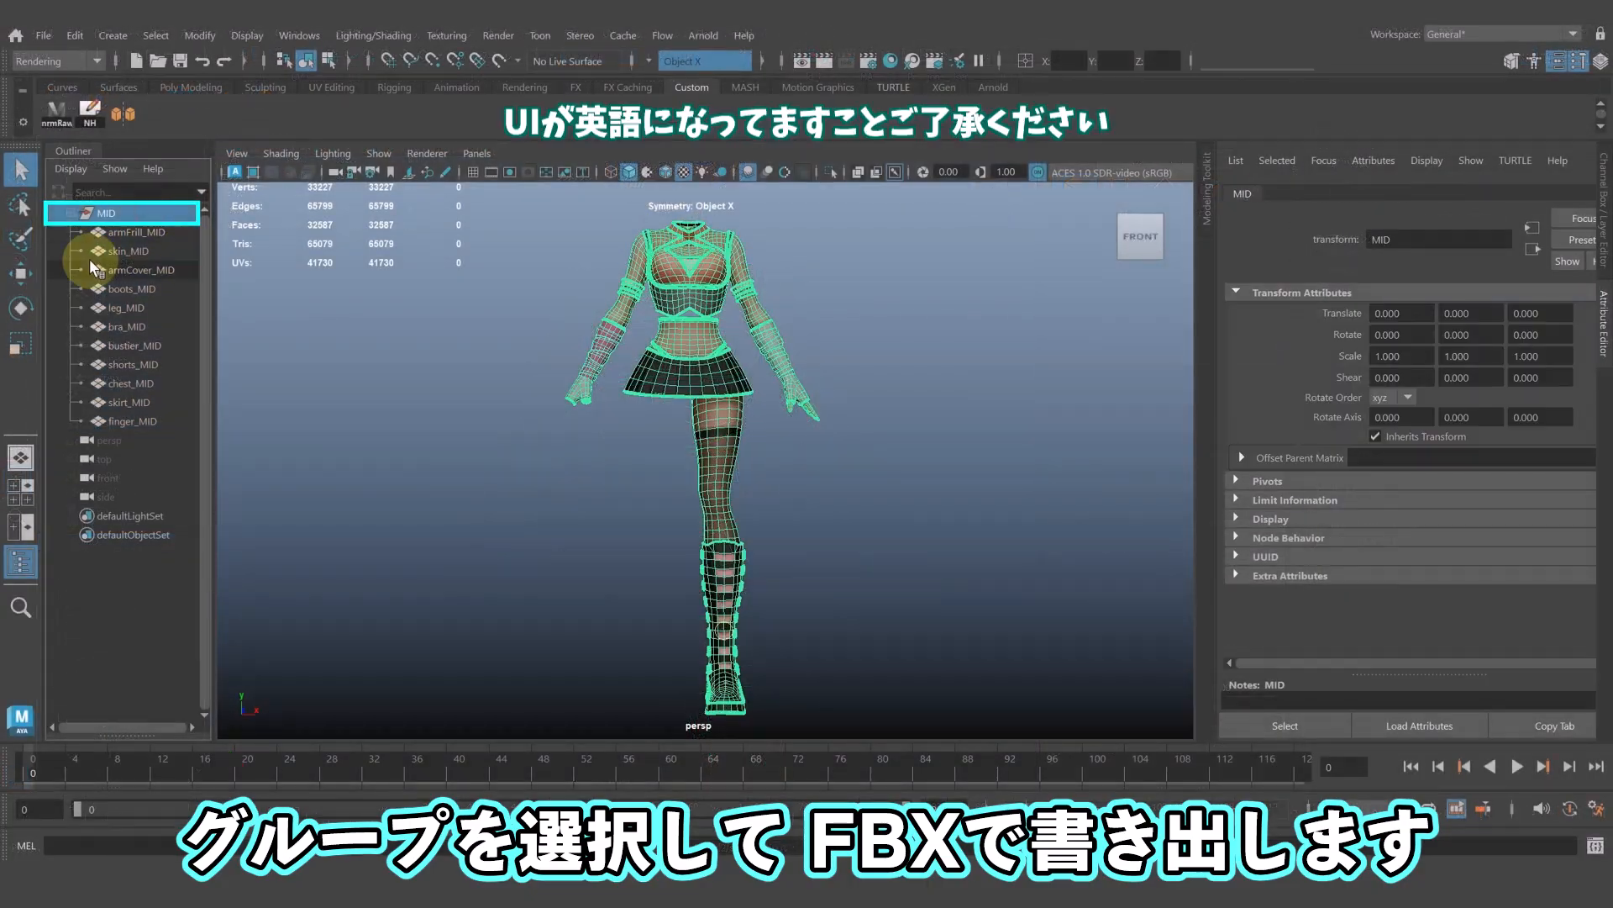
click(42, 37)
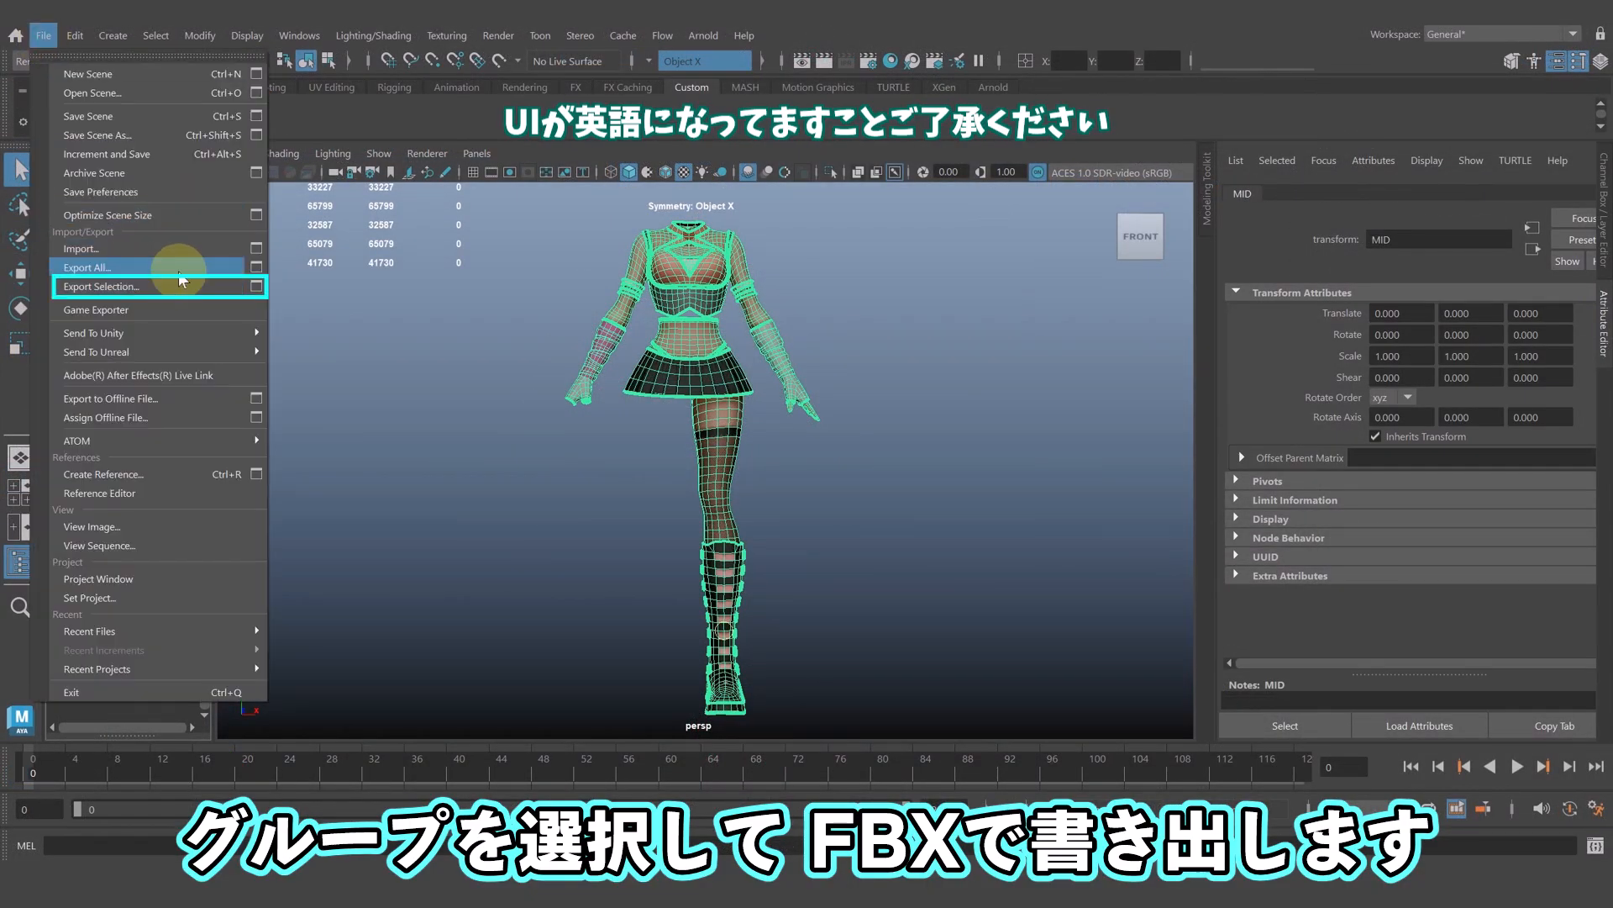
click(256, 287)
click(1058, 157)
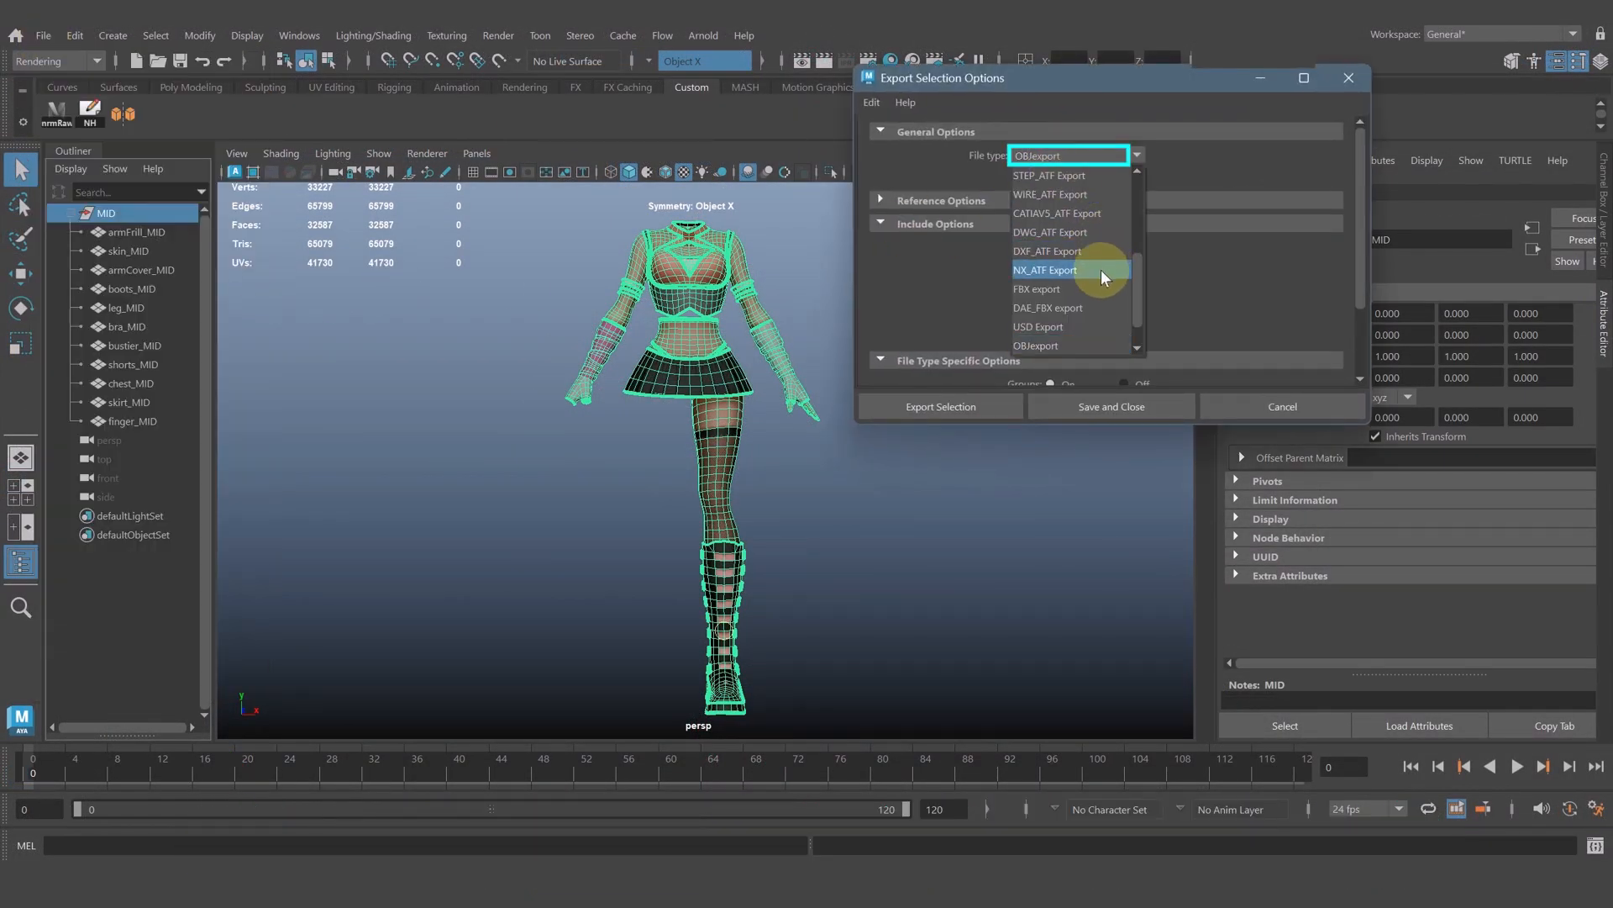
click(1096, 289)
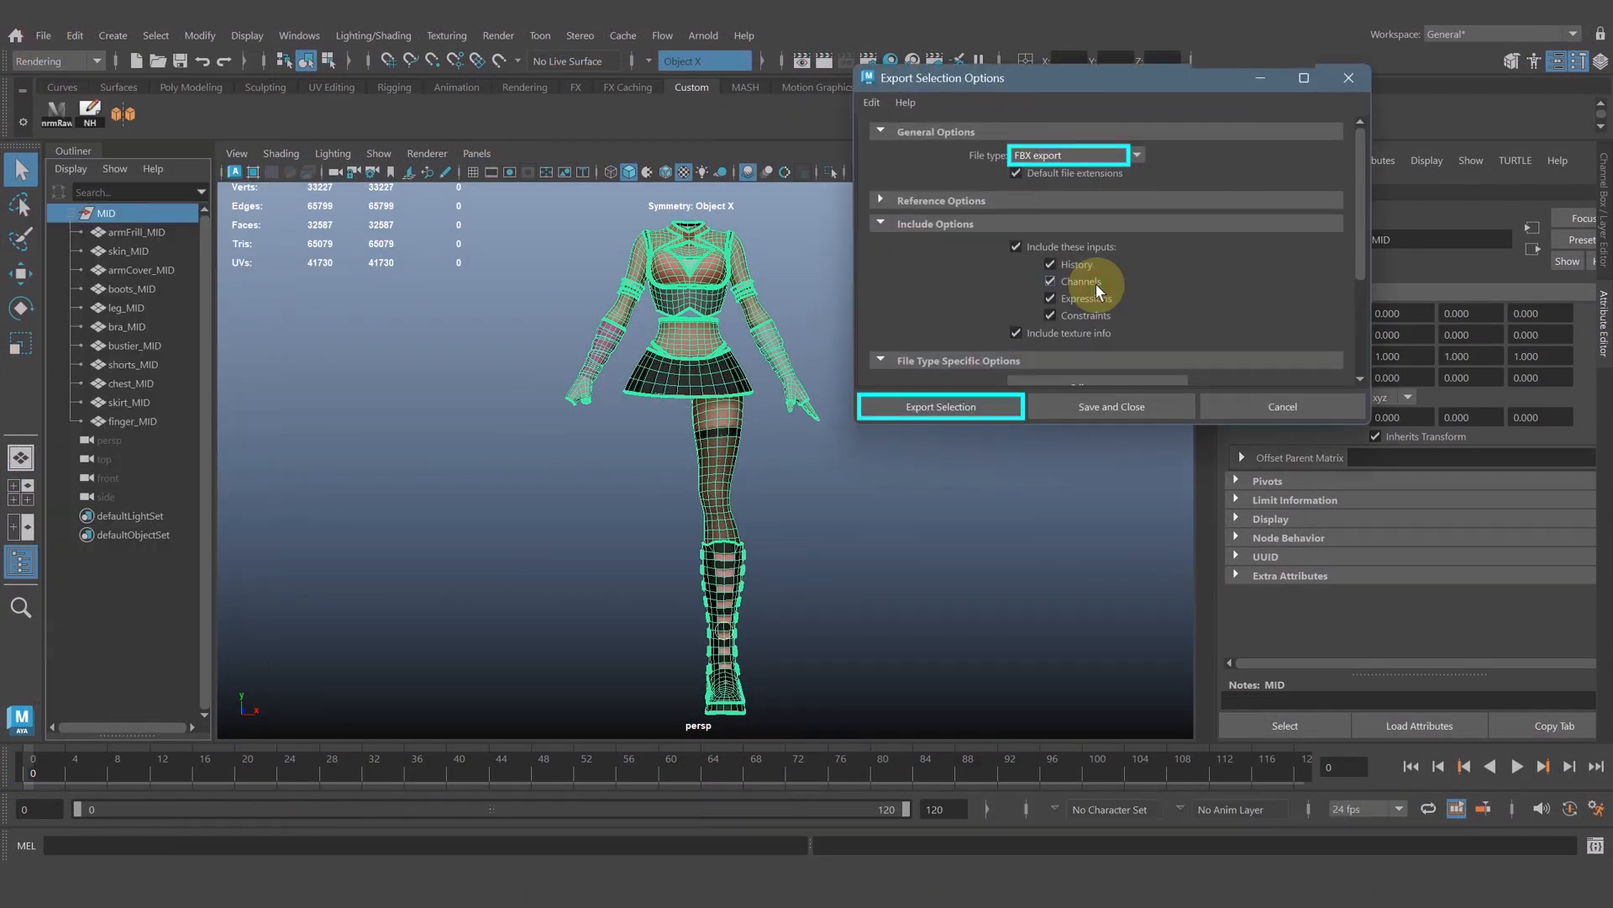
click(1000, 412)
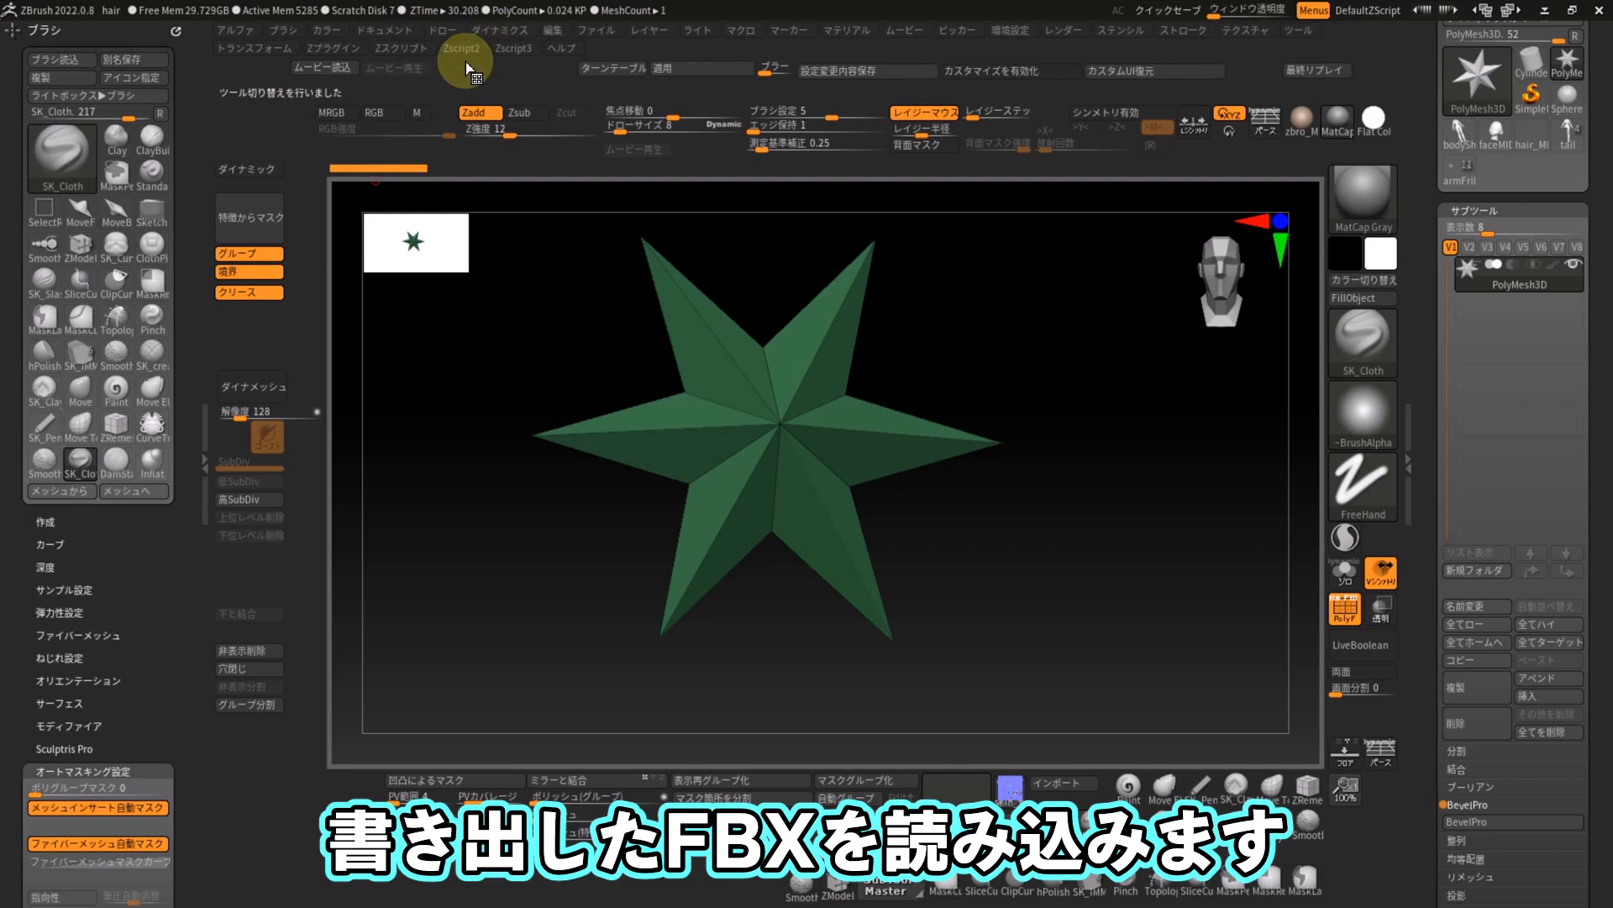
- Switch to ZBrush and import the exported FBX with the FBX ExportImport plugin, framing the whole body
click(332, 50)
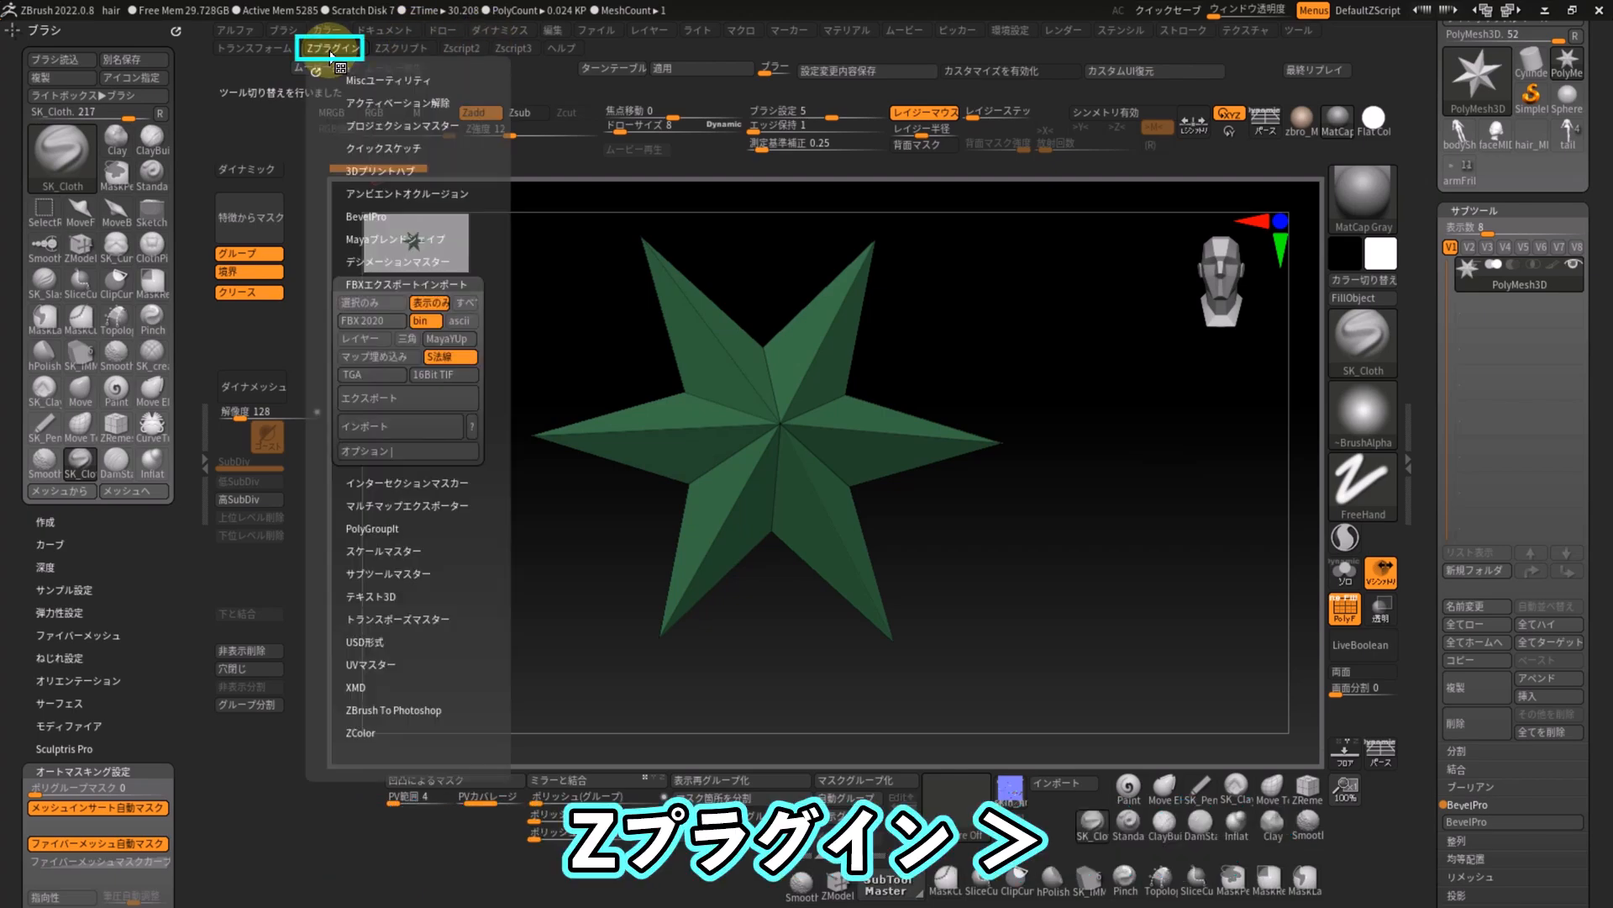
click(406, 427)
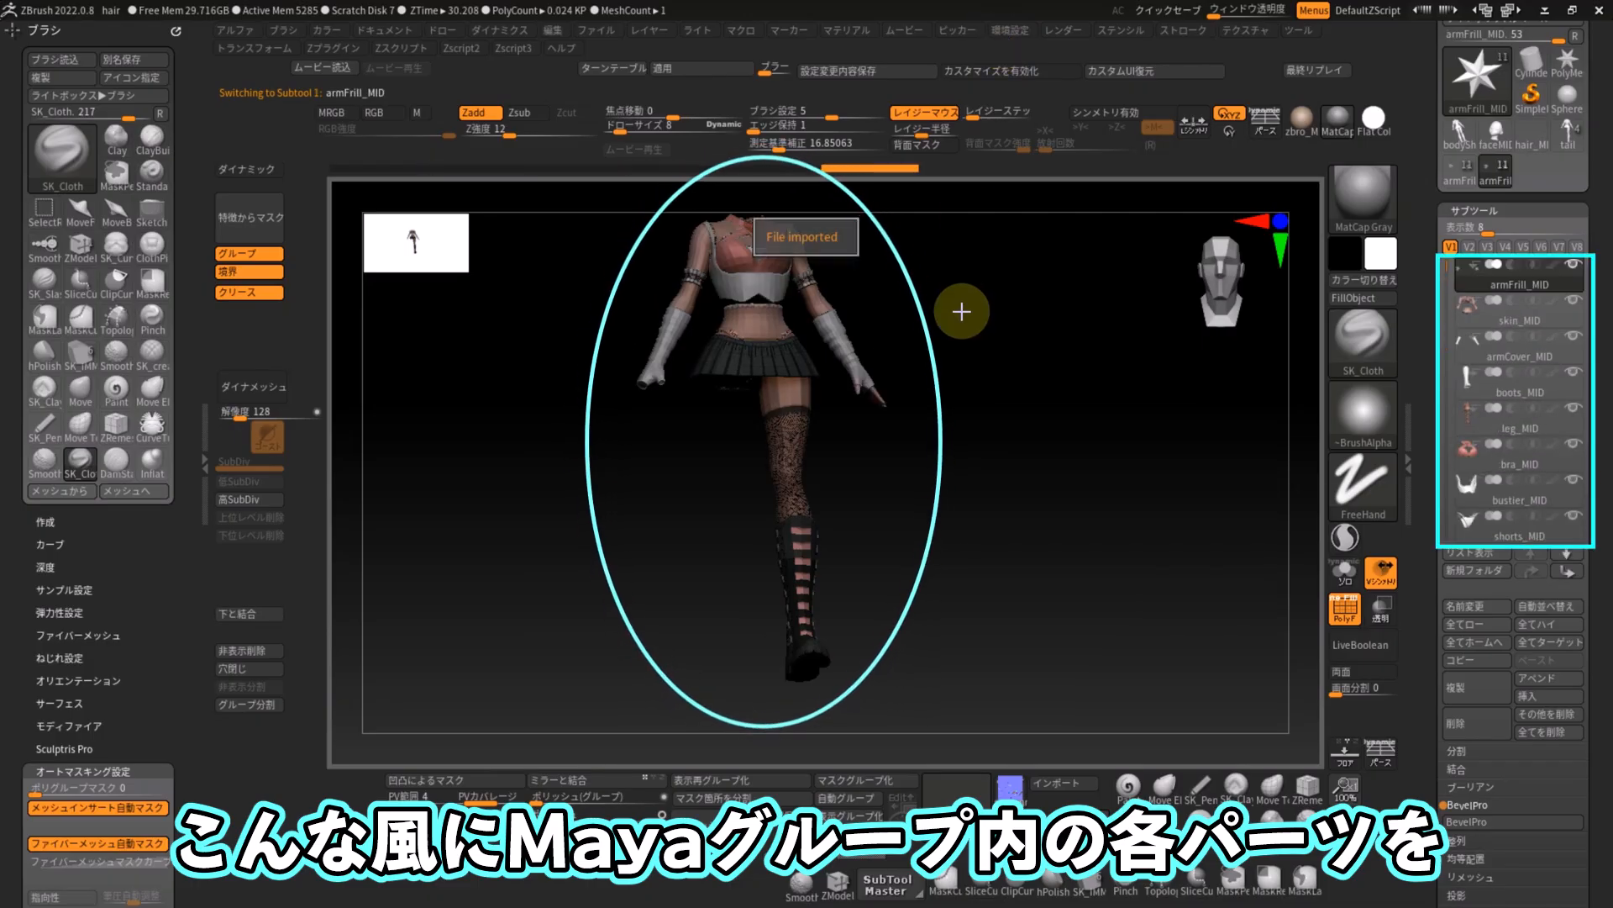
alt+drag(971, 336, 989, 383)
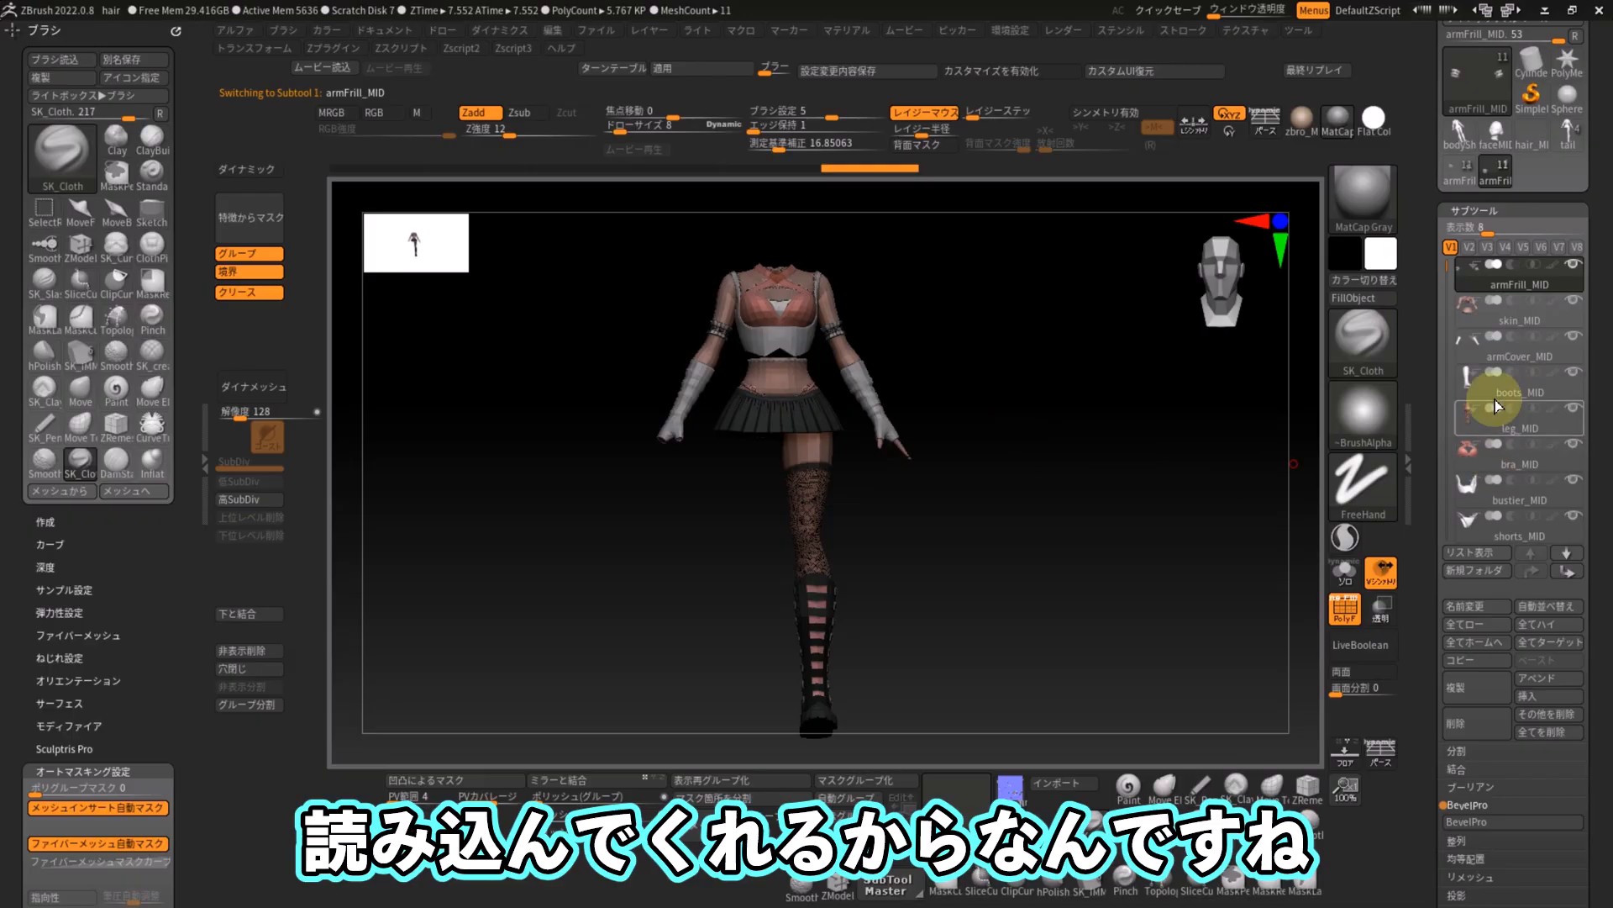
- Turn off the PolyFrame display and select individual subtools from the subtool list, ending on bra_MID
drag(1445, 275, 1448, 328)
key(shift+f)
drag(1044, 583, 992, 580)
click(1523, 386)
click(1523, 424)
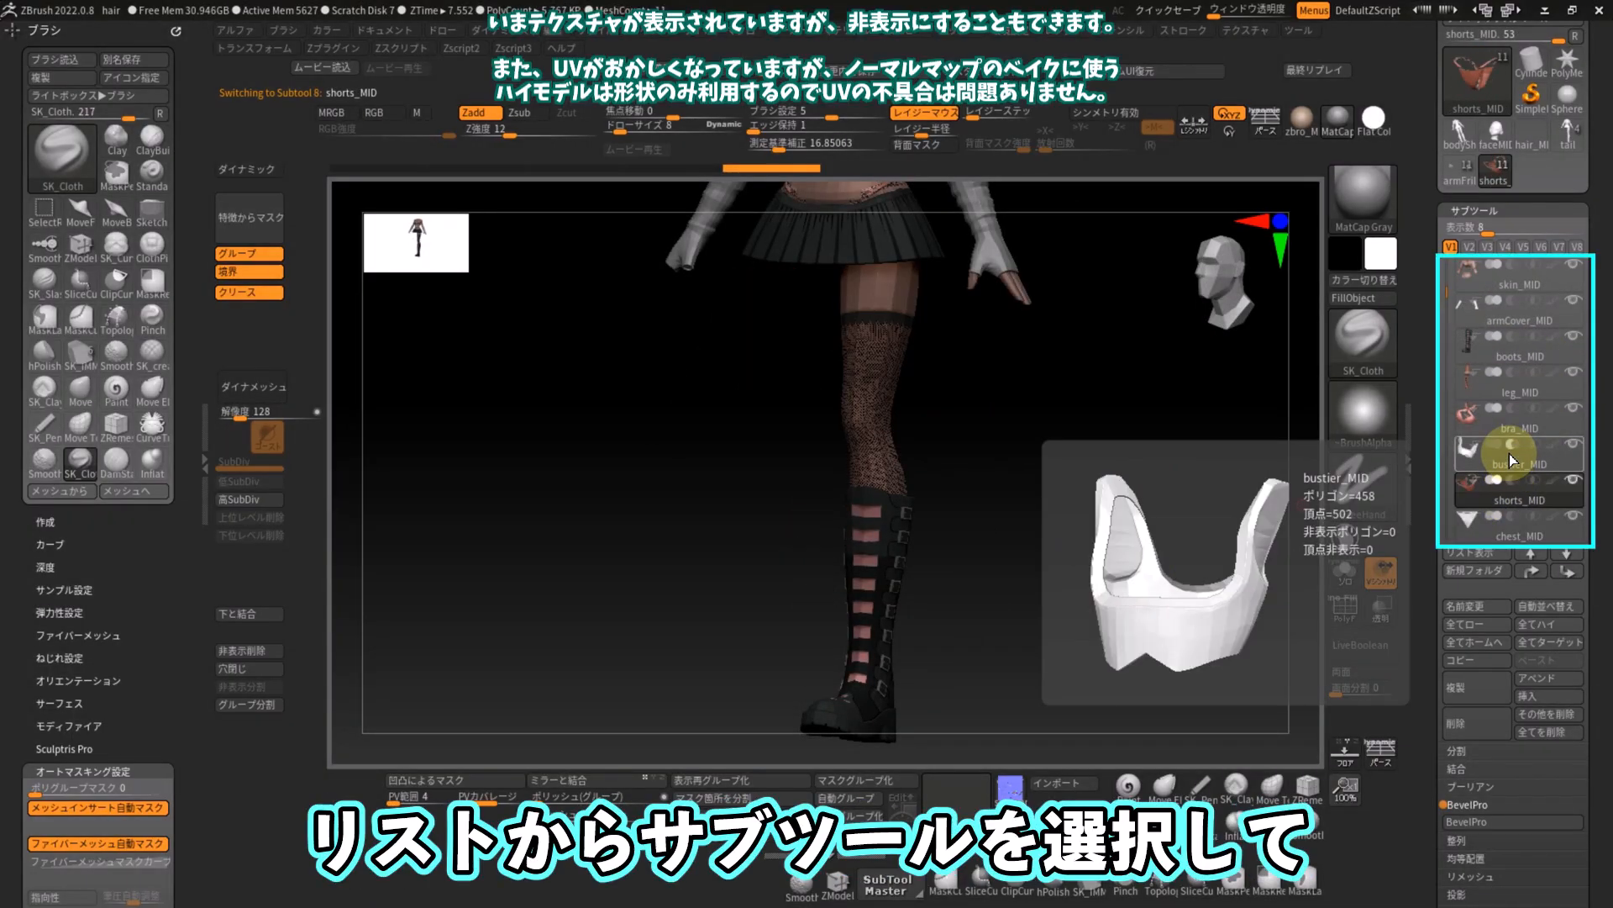
click(1513, 483)
alt+drag(1082, 429, 1082, 631)
click(1527, 426)
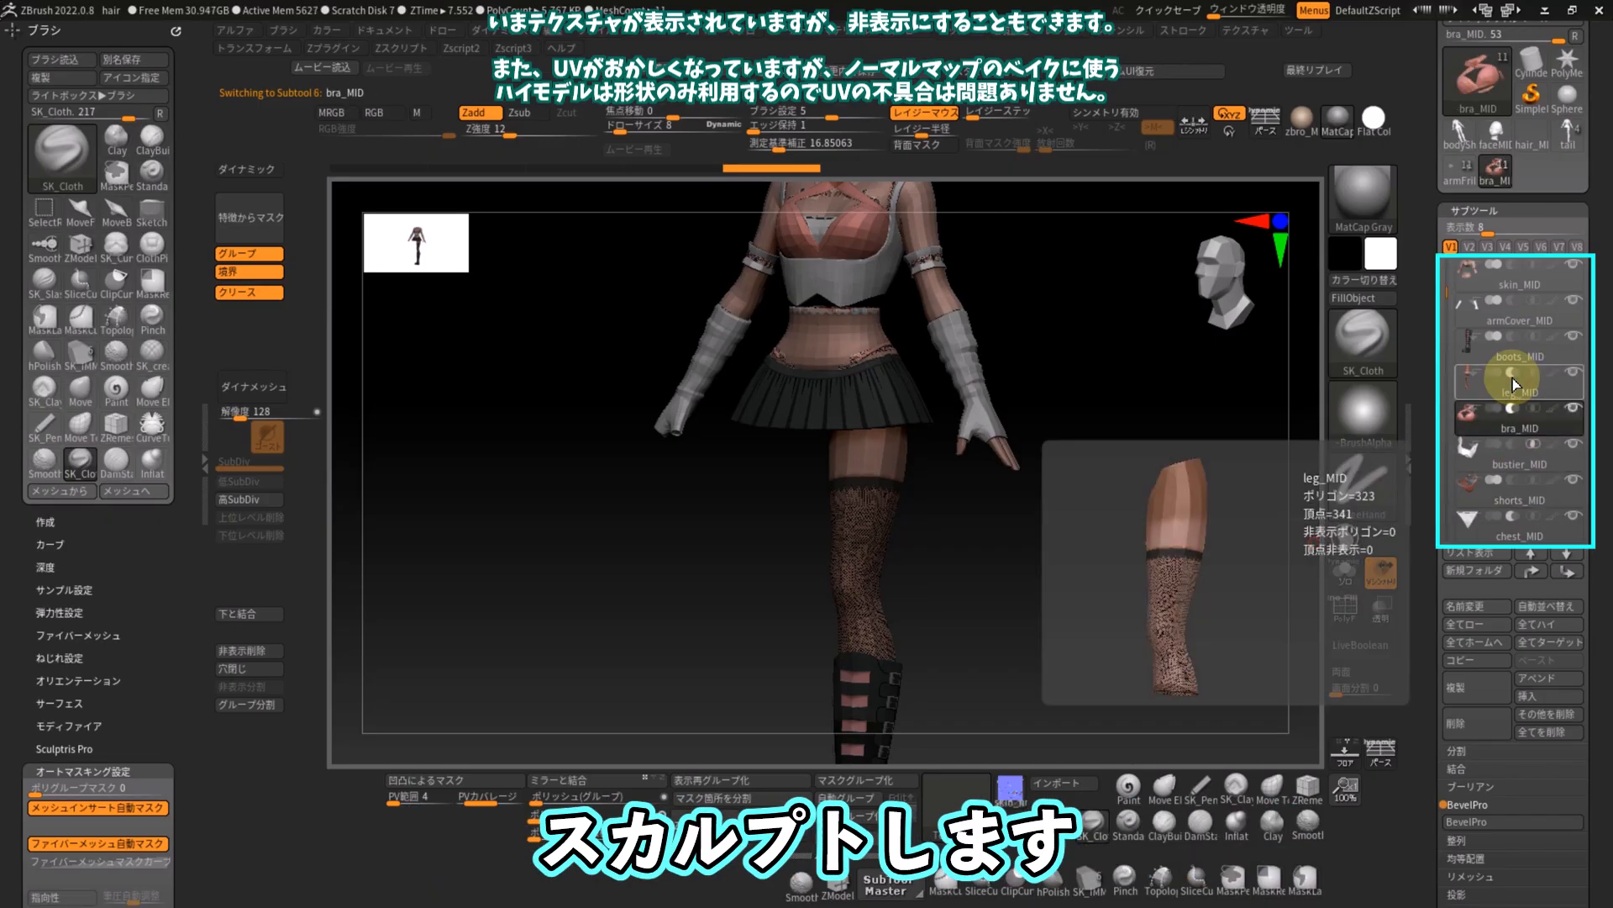
- Switch the active subtool by picking the arm cover, skirt, leg, boot and torso parts directly on the model
alt+click(980, 386)
alt+click(869, 396)
alt+click(862, 539)
alt+click(874, 672)
alt+click(827, 336)
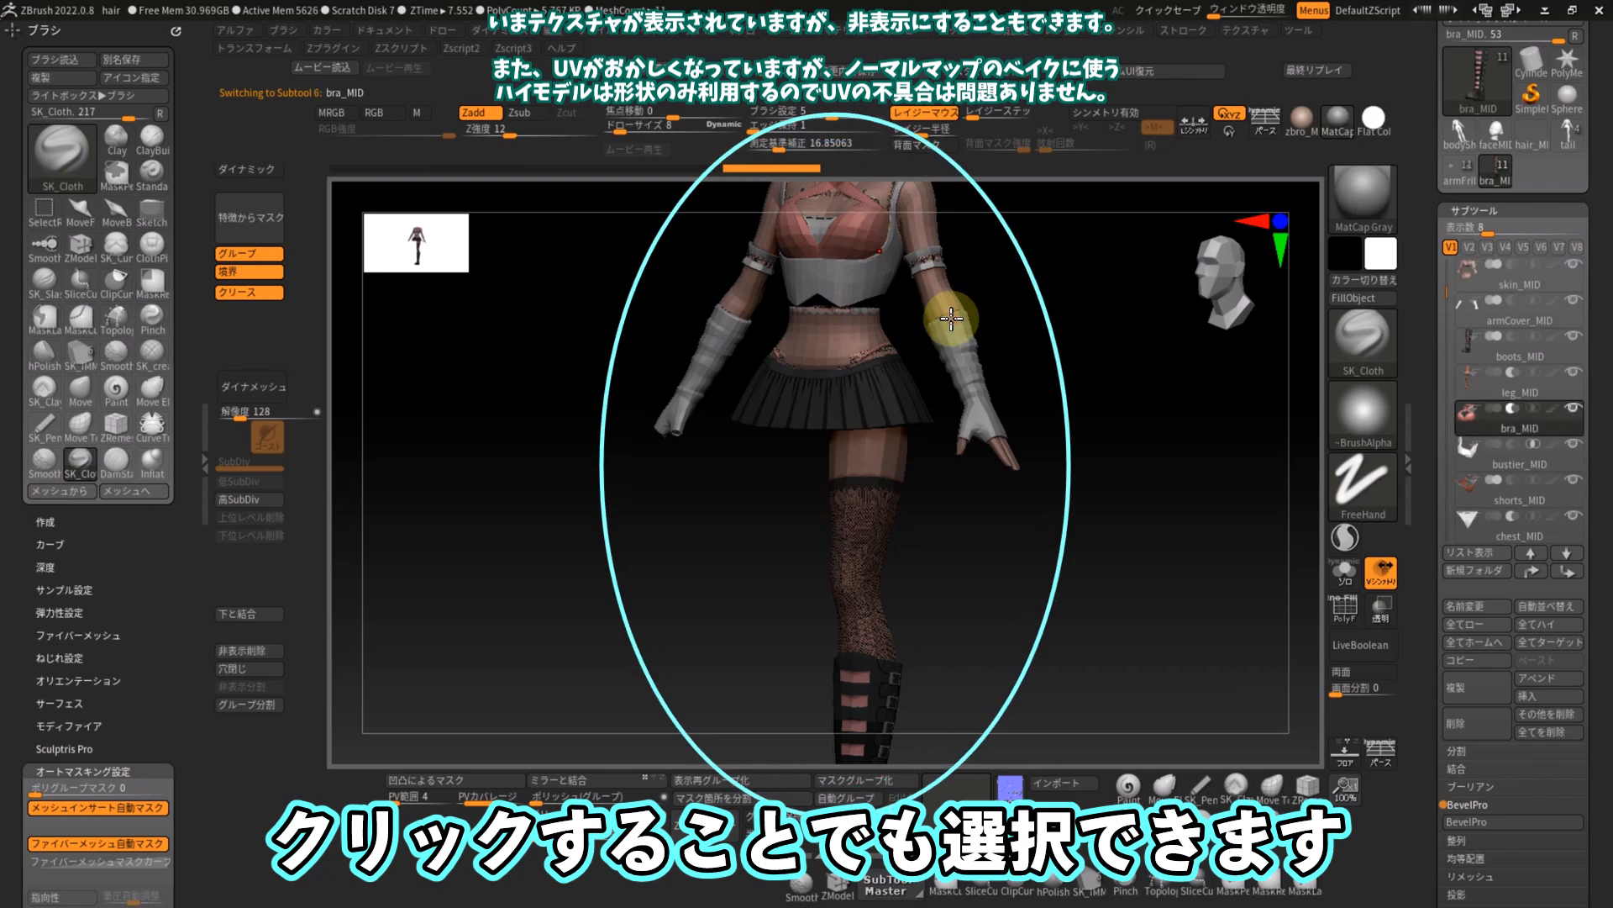
alt+click(964, 395)
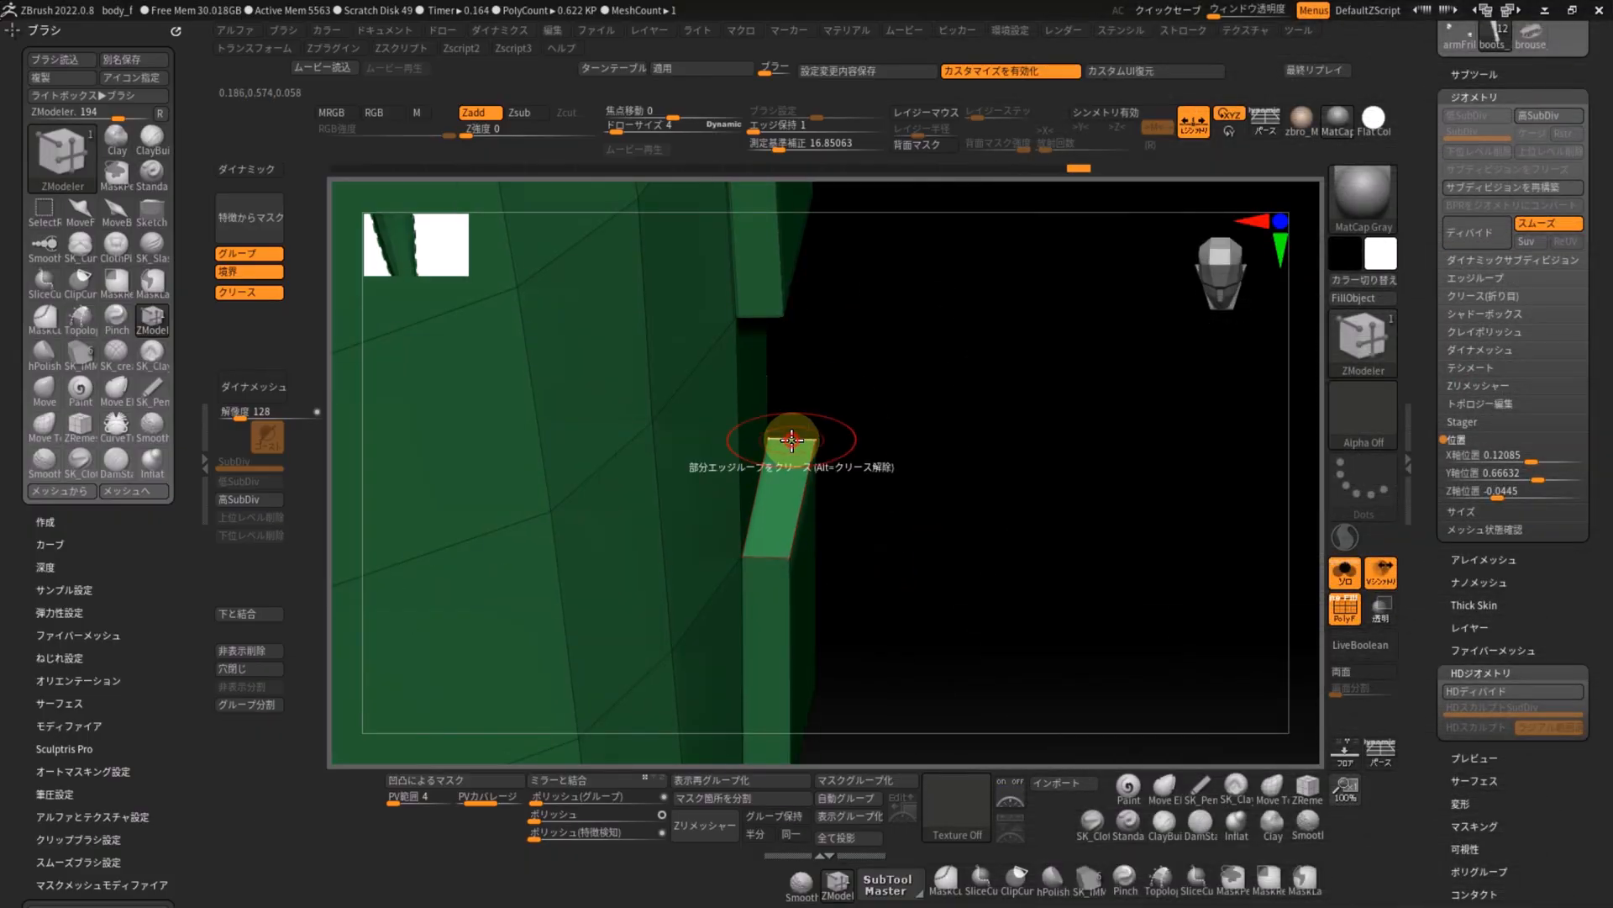
- Crease the partial edge loops around the buckles along one side of the boot with ZModeler
alt+drag(820, 571, 828, 411)
alt+drag(879, 572, 886, 310)
alt+drag(874, 627, 864, 368)
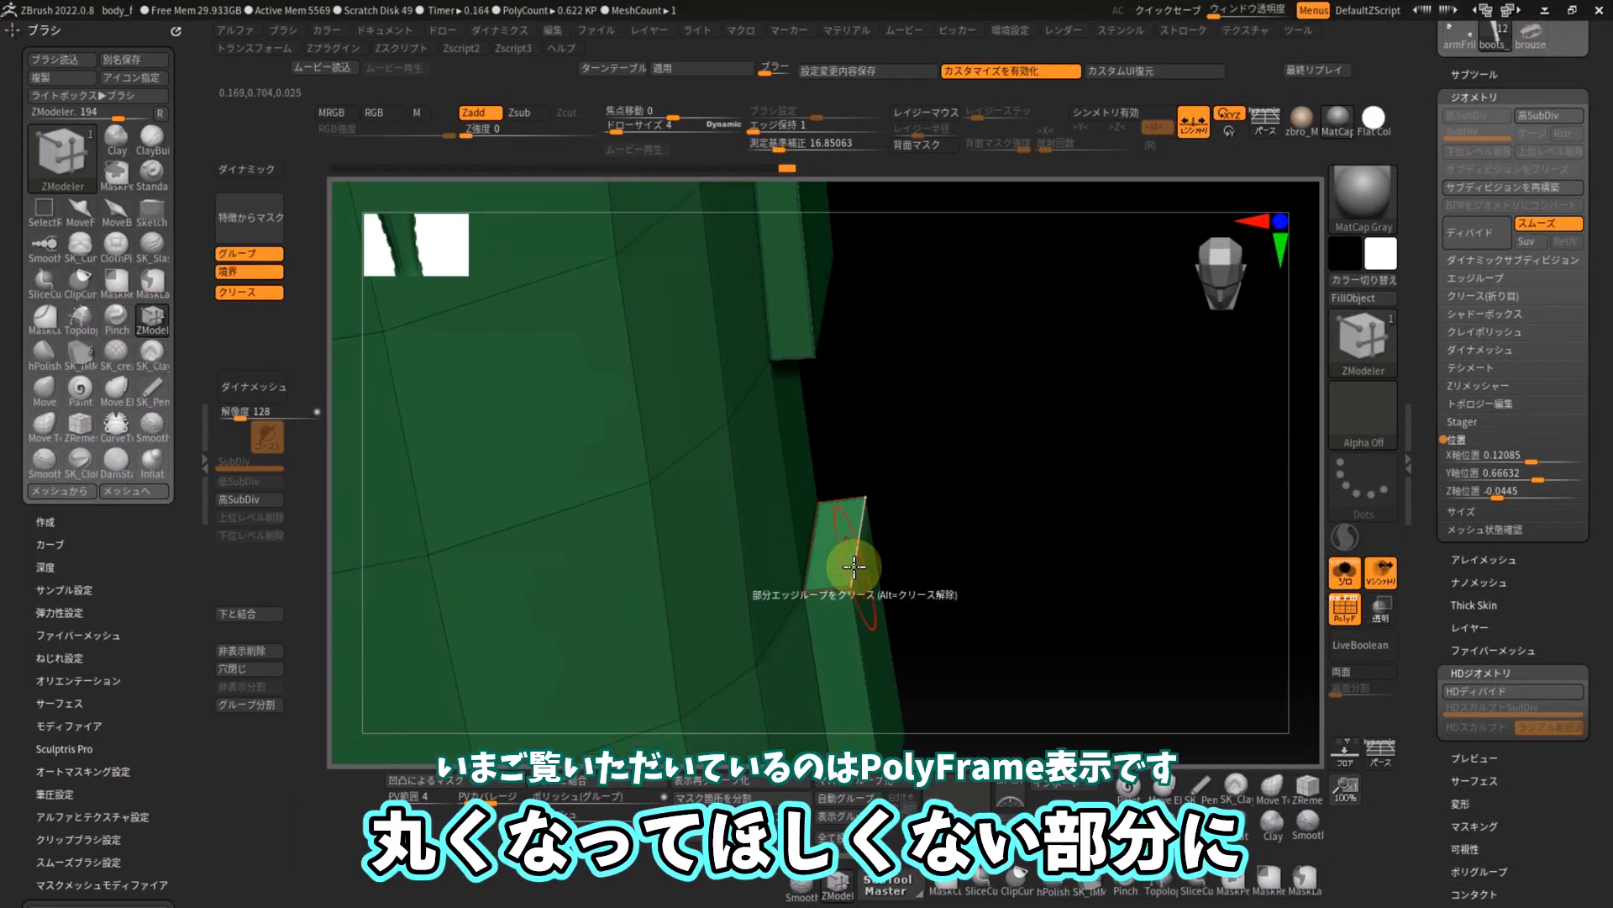
alt+drag(883, 569, 878, 351)
alt+drag(931, 600, 912, 526)
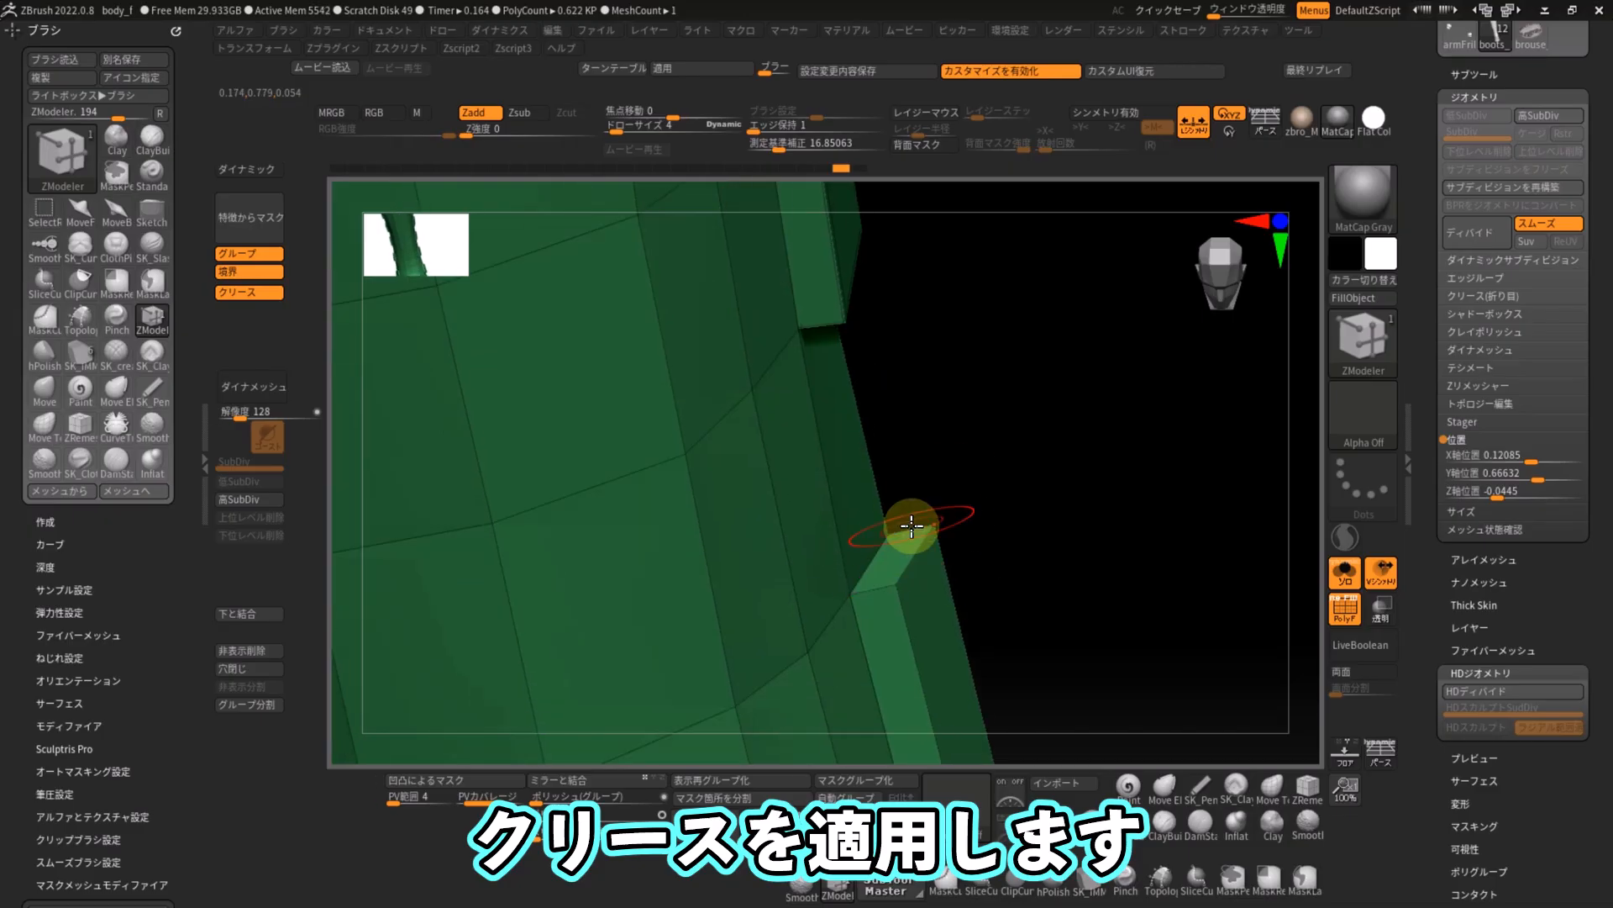
click(918, 550)
alt+right_drag(871, 566, 845, 328)
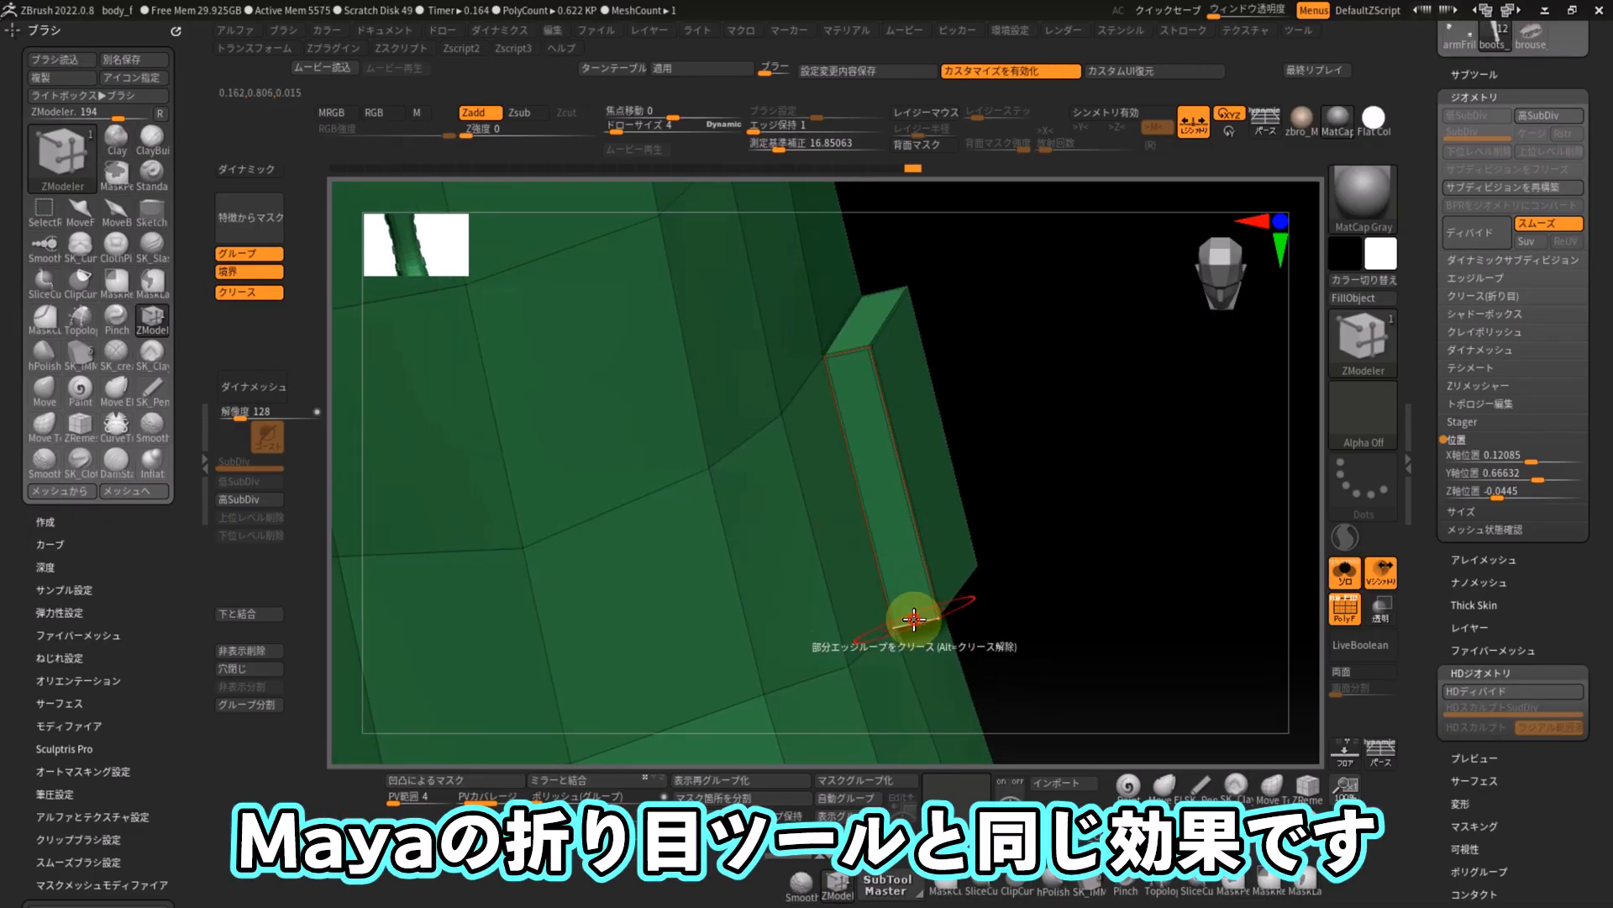
alt+drag(1017, 732, 936, 337)
click(950, 468)
alt+drag(1024, 733, 999, 544)
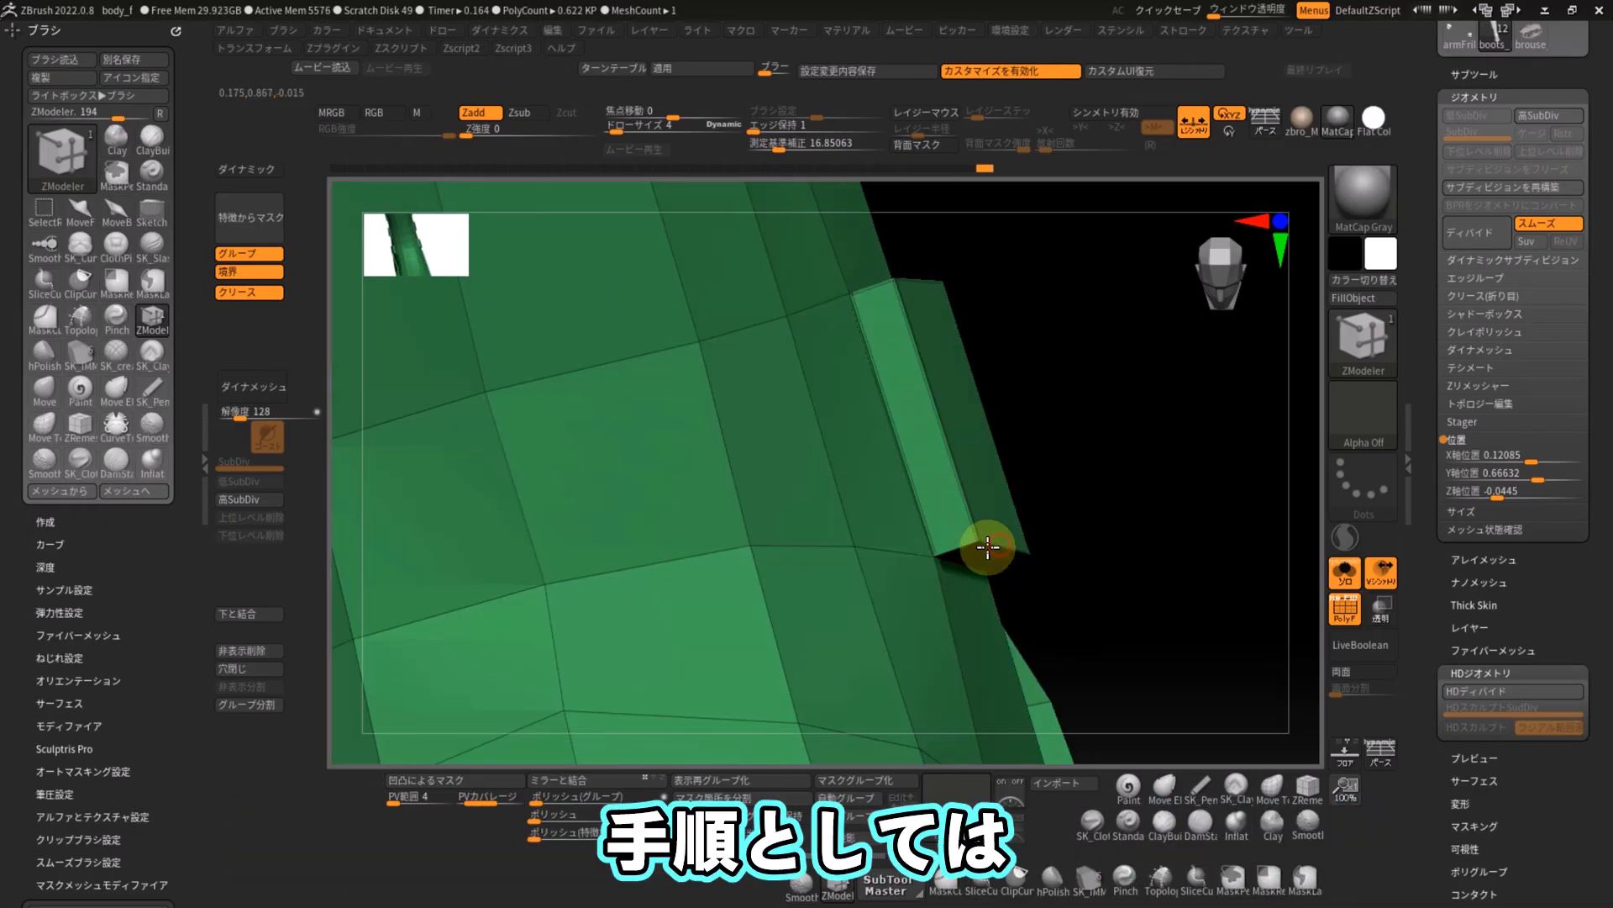
- Examine the boot's sole and heel edges with PolyFrame on, and compare the ZModeler actions available there
right_drag(1003, 565, 992, 361)
right_drag(1042, 470, 840, 538)
ctrl+right_drag(756, 555, 745, 670)
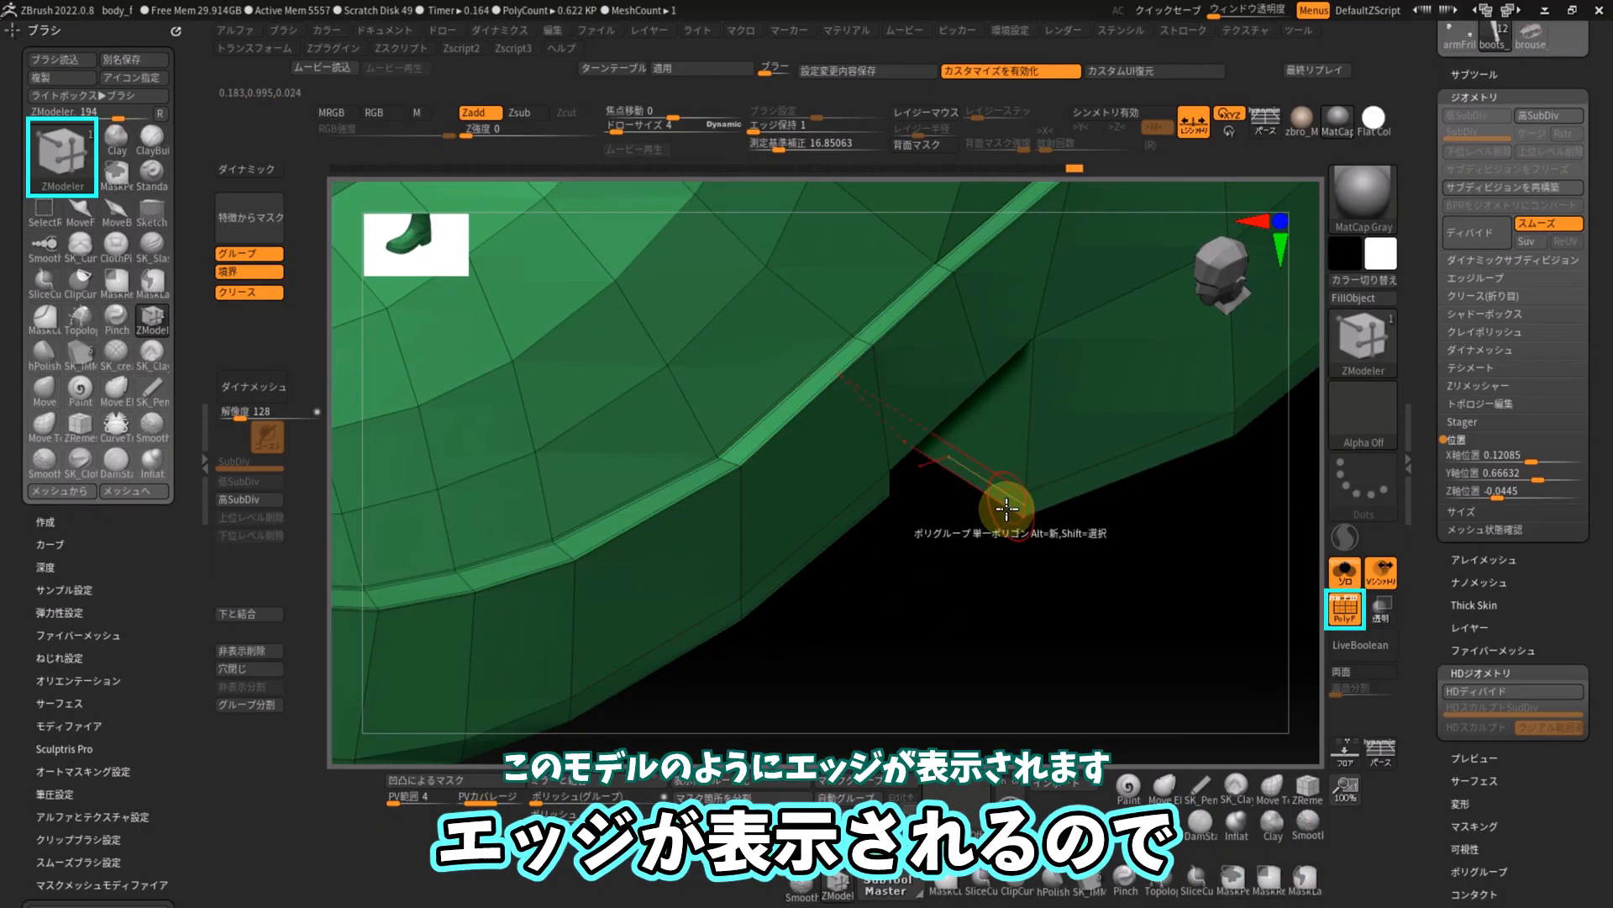
right_drag(911, 452, 970, 397)
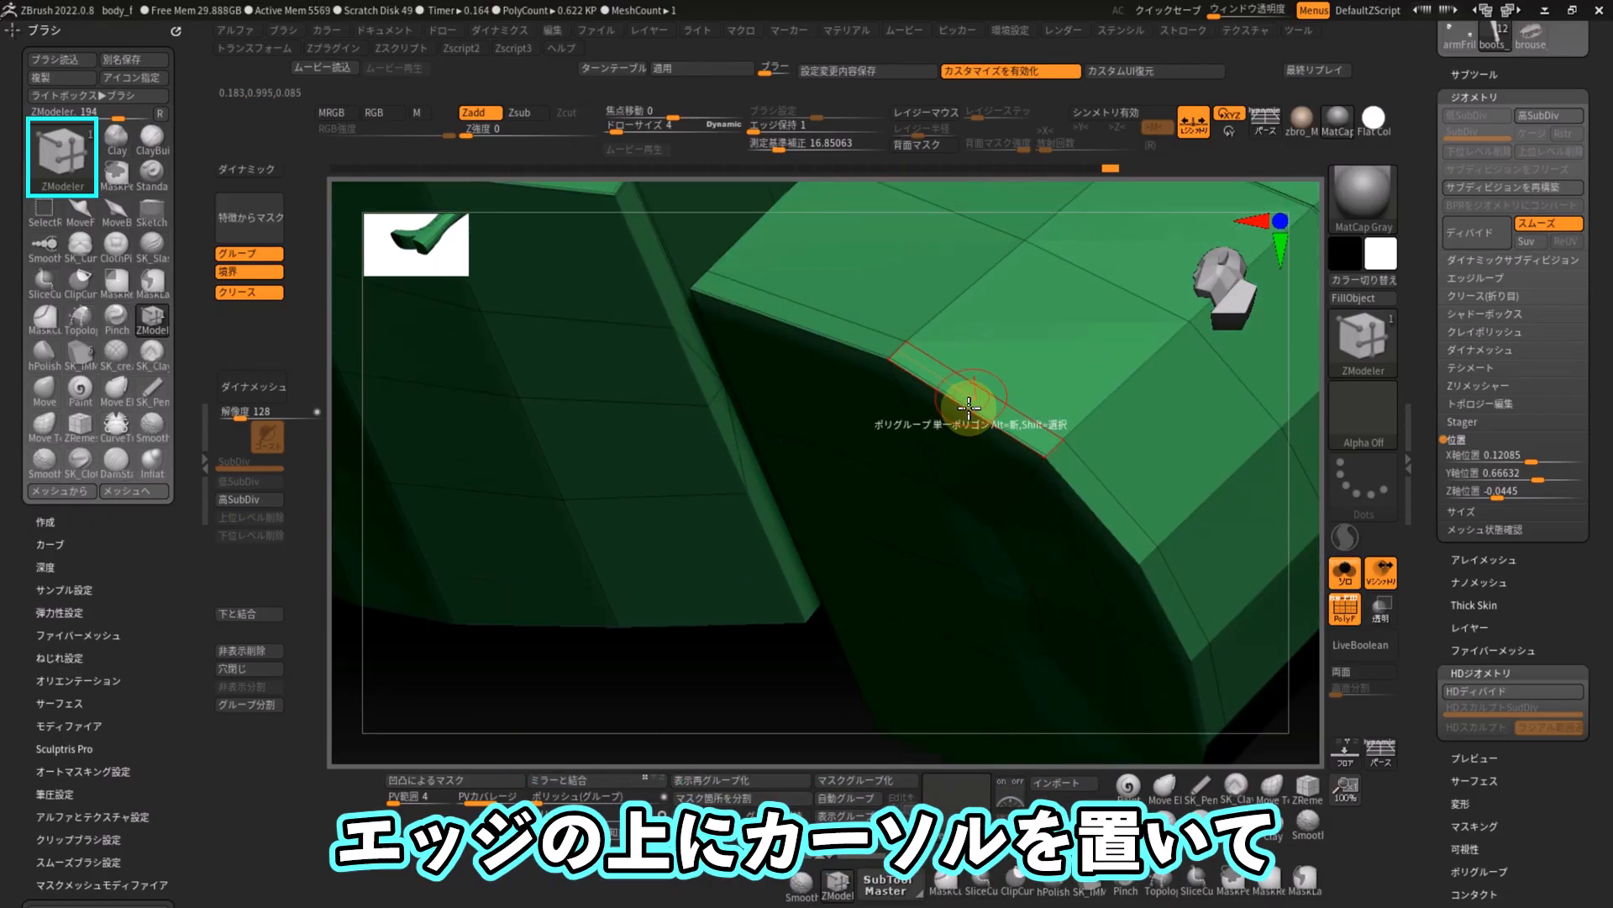
right_drag(806, 677, 870, 500)
right_drag(569, 527, 884, 451)
right_drag(618, 507, 406, 384)
right_drag(925, 521, 965, 425)
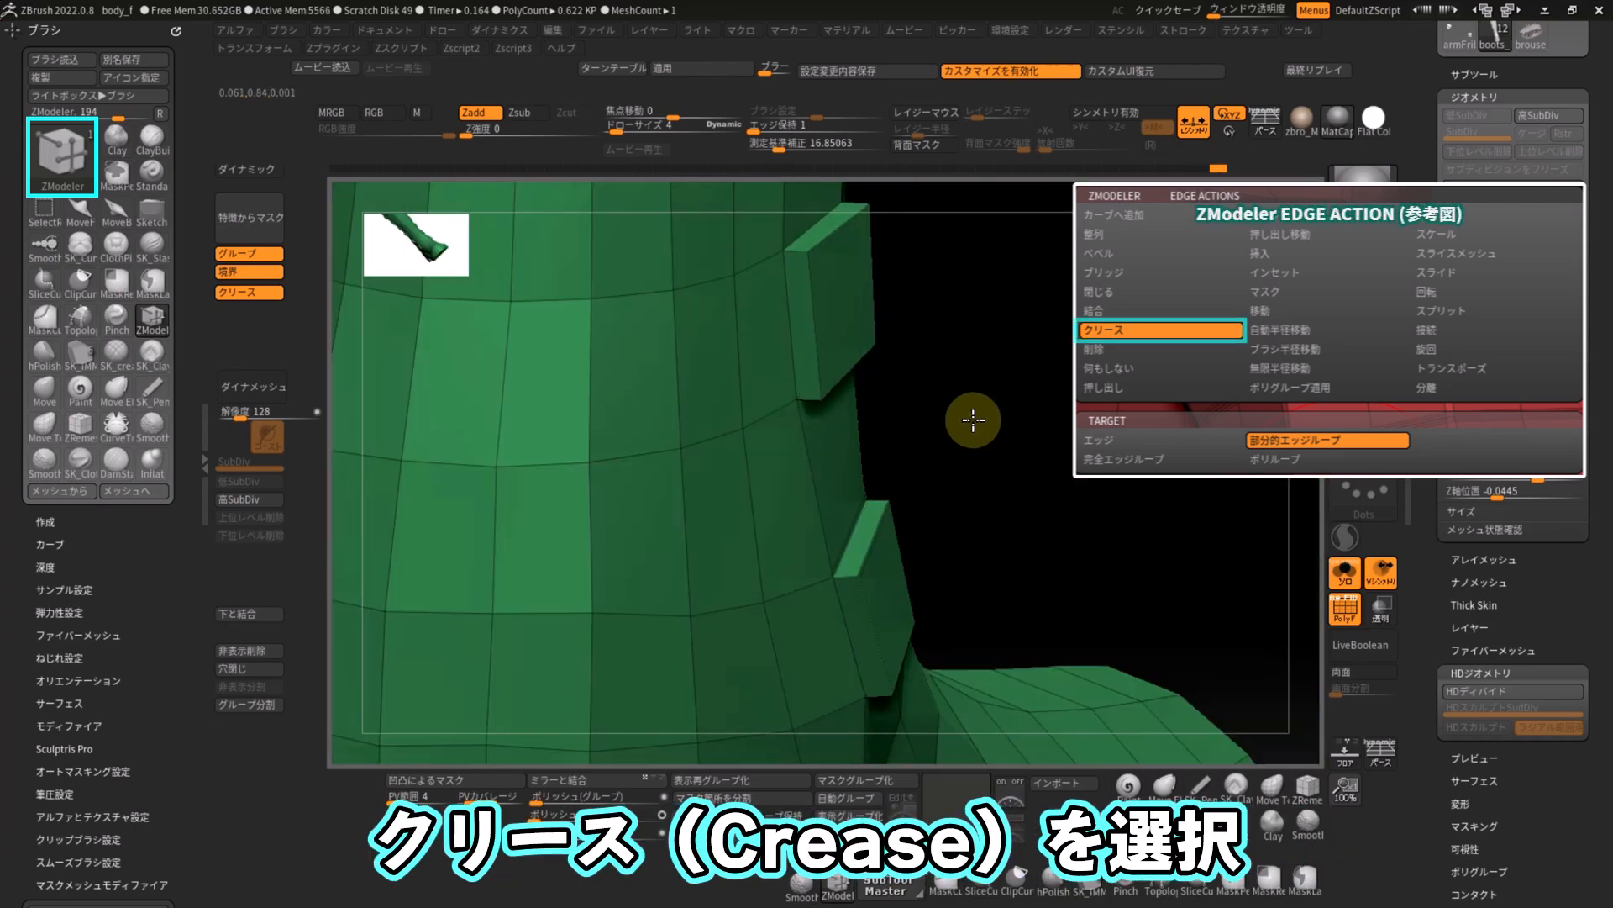
- Crease the partial edge loops around the buckles on the boot's other side with ZModeler
right_drag(966, 418, 882, 614)
right_drag(876, 502, 954, 558)
right_drag(870, 433, 764, 255)
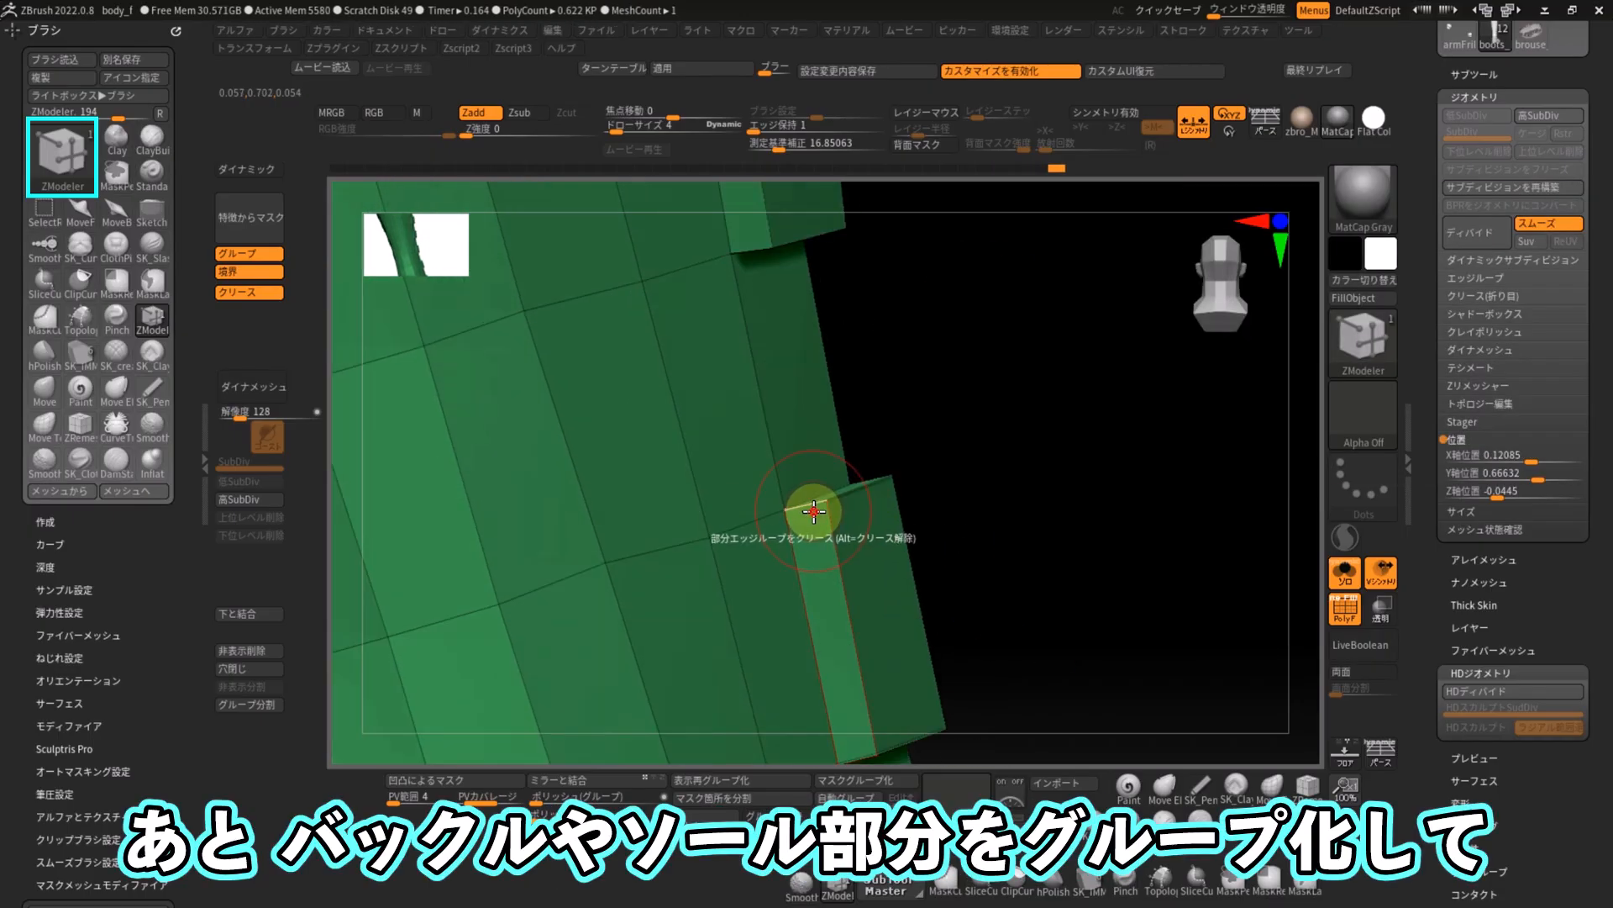
right_drag(865, 477, 840, 621)
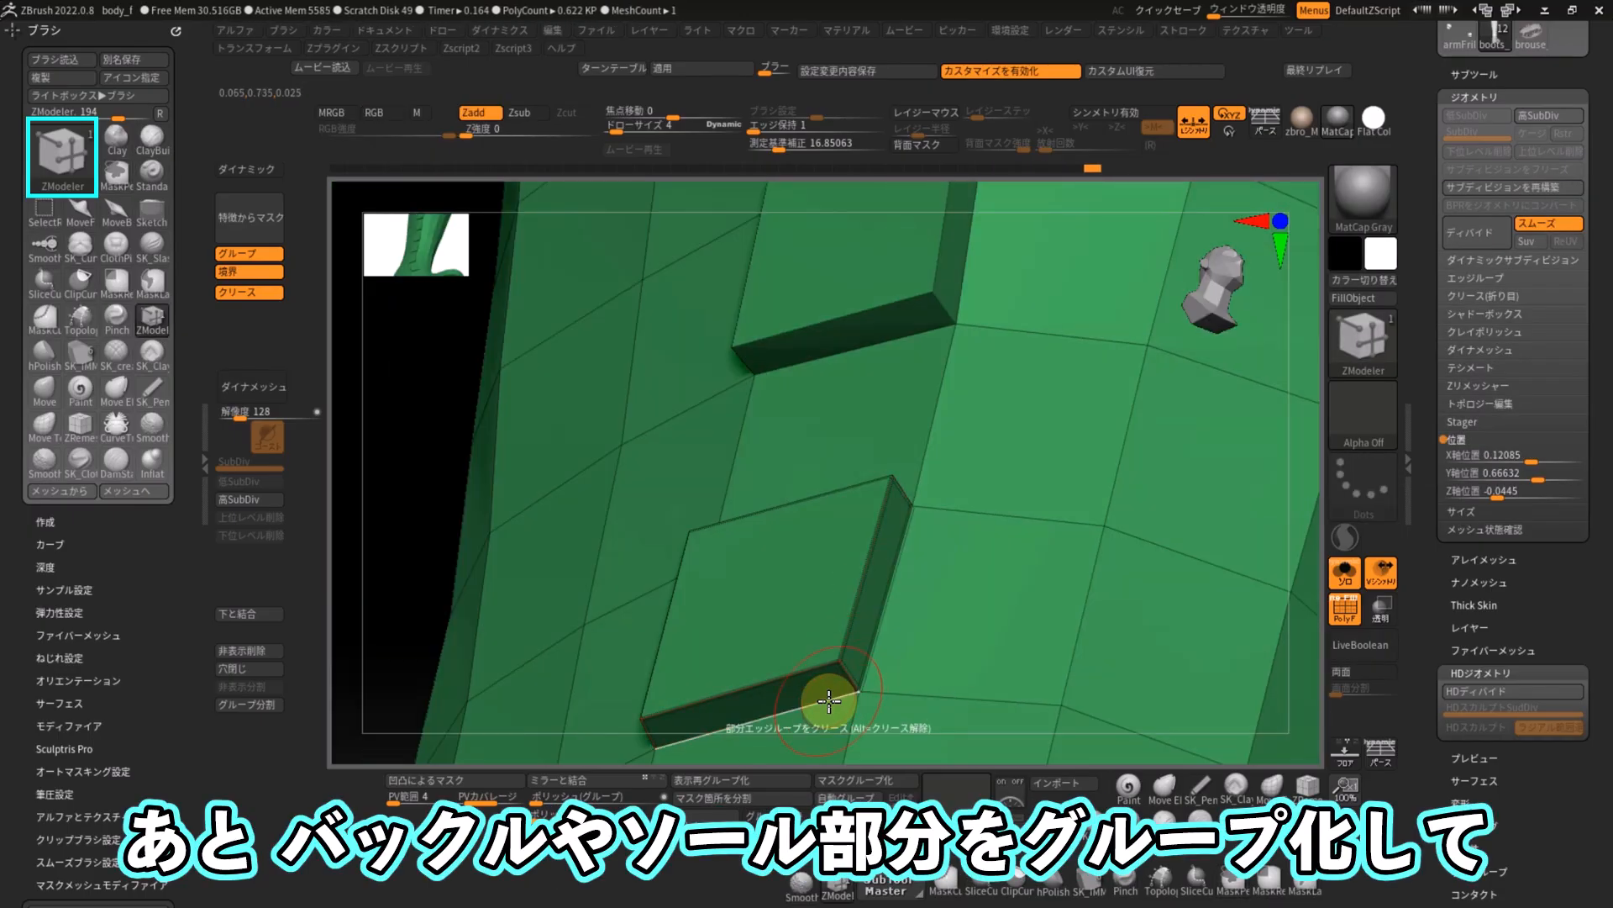
right_drag(935, 262, 849, 562)
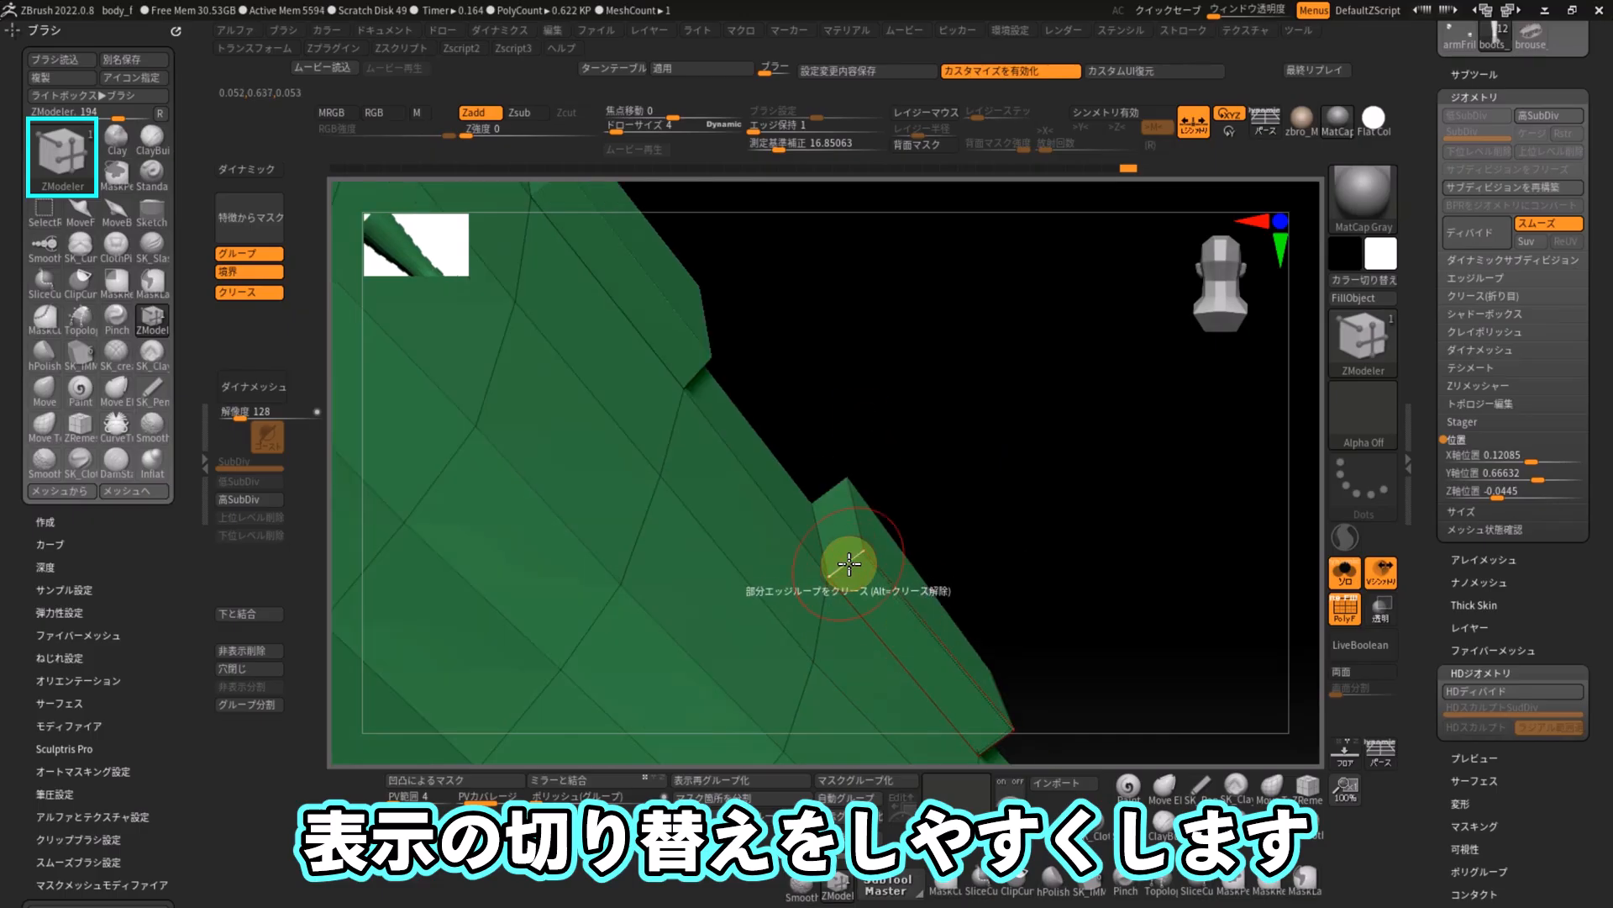
right_drag(807, 359, 791, 517)
right_drag(686, 334, 772, 573)
right_drag(932, 542, 865, 244)
click(865, 244)
click(794, 357)
right_drag(794, 356, 574, 522)
click(695, 558)
click(574, 522)
right_drag(739, 504, 673, 350)
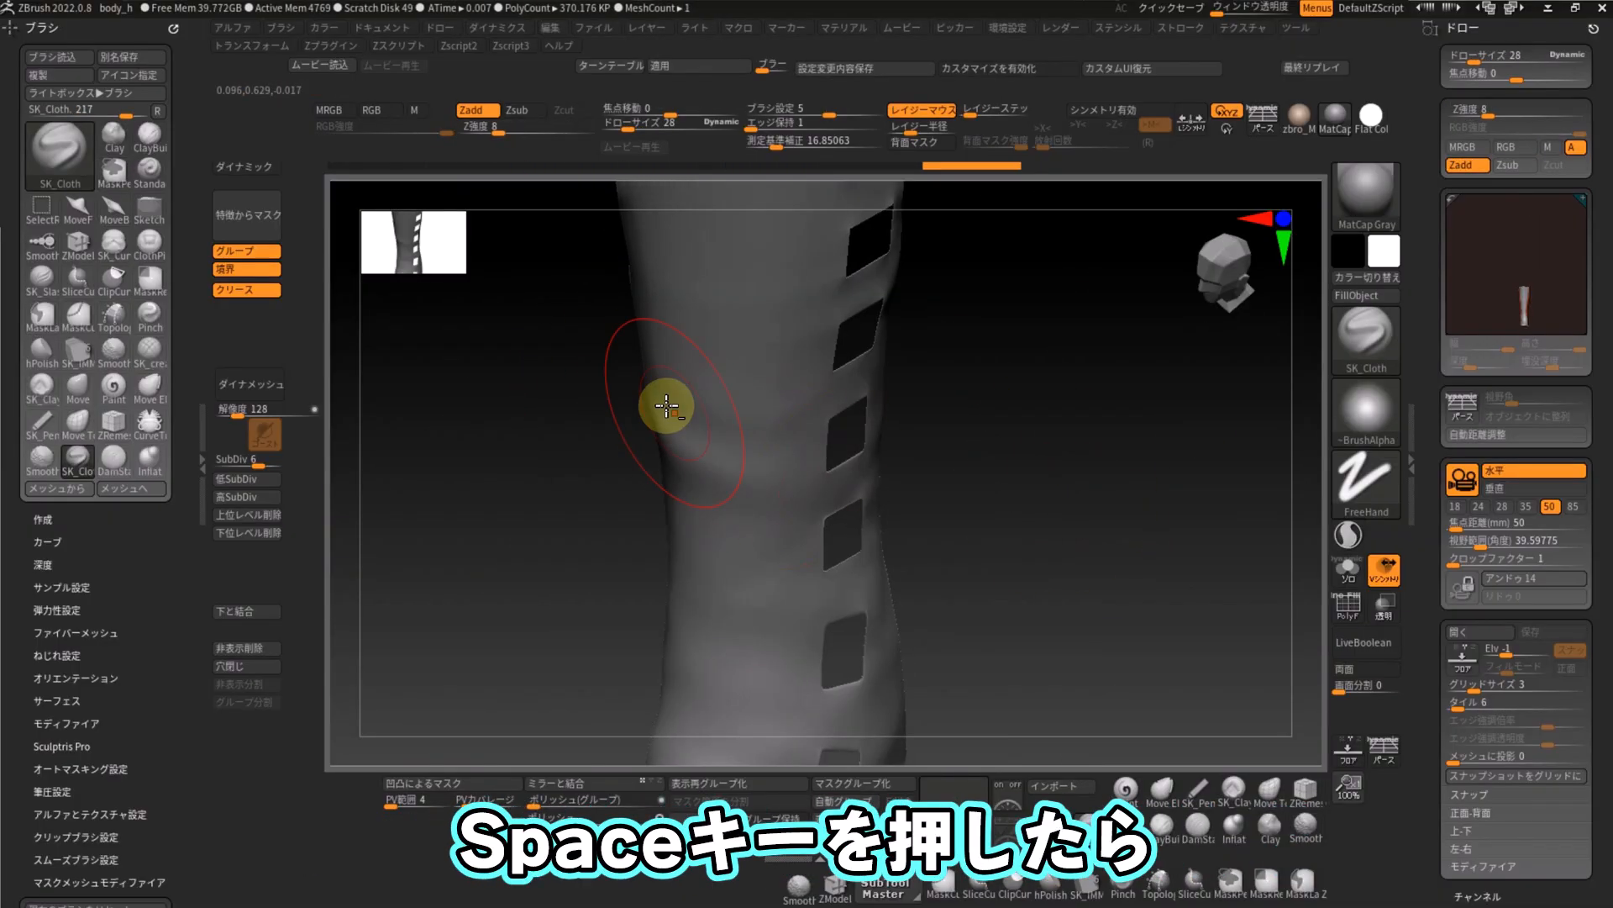
- Open the brush's quick settings over the boot and turn the model to show its other side
key(space)
mouse_move(981, 251)
mouse_down()
mouse_move(910, 393)
mouse_move(882, 522)
mouse_move(970, 641)
mouse_move(892, 591)
mouse_move(875, 493)
mouse_move(947, 415)
mouse_move(922, 349)
mouse_move(982, 269)
mouse_move(929, 350)
mouse_move(930, 331)
mouse_up()
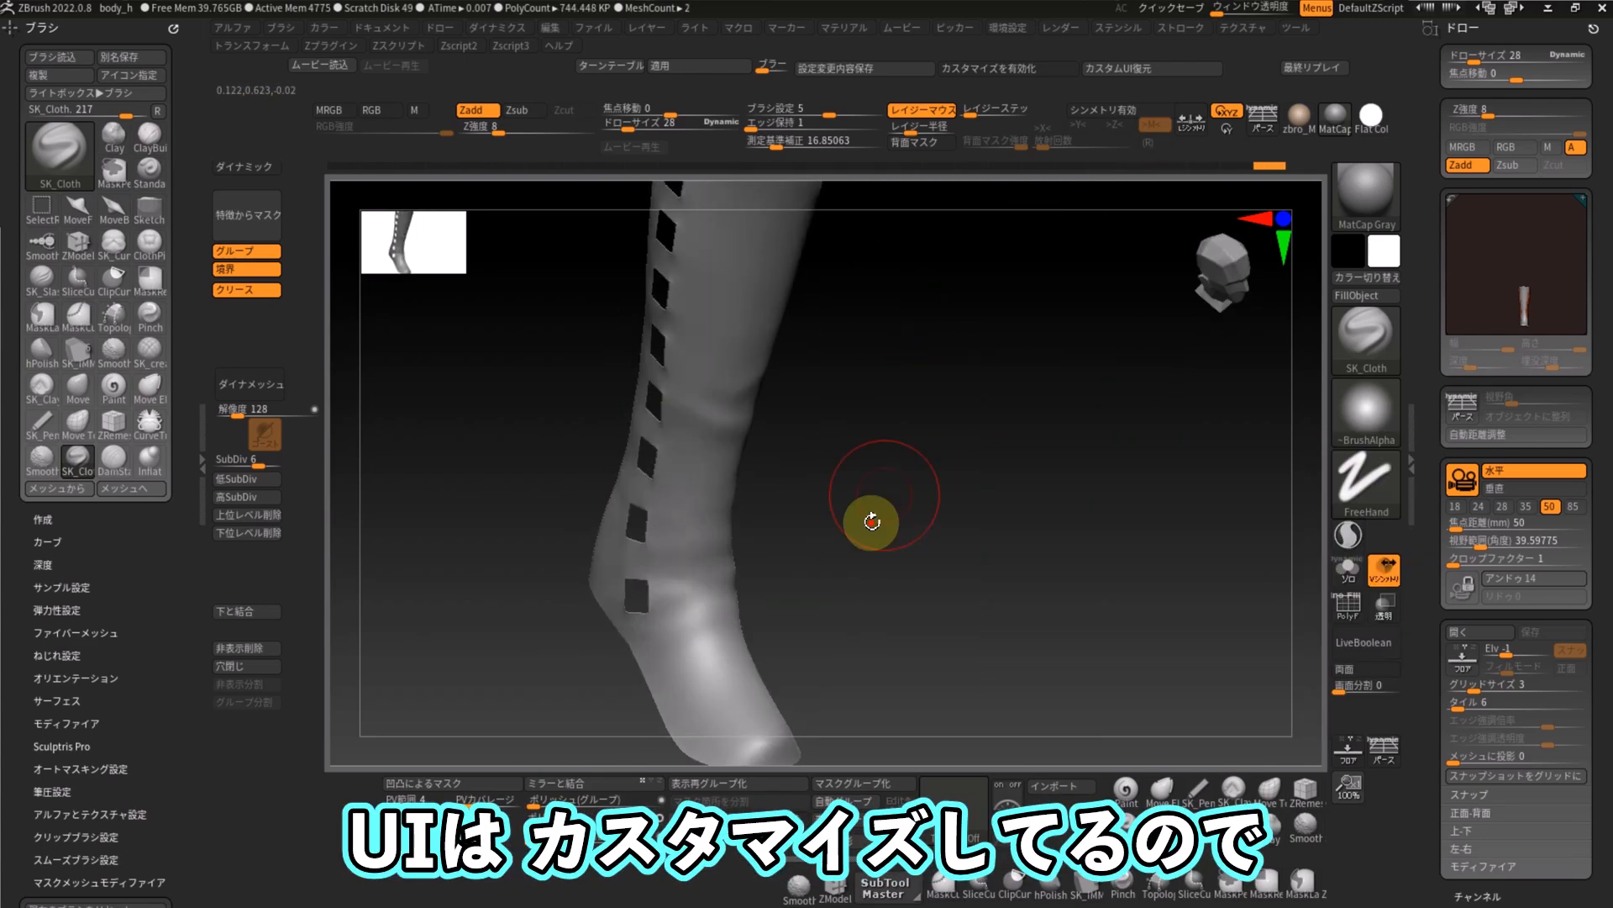
- Sculpt fabric folds around the boot's ankle and shaft with the SK_Cloth brush, adjusting the draw size
drag(868, 519, 792, 486)
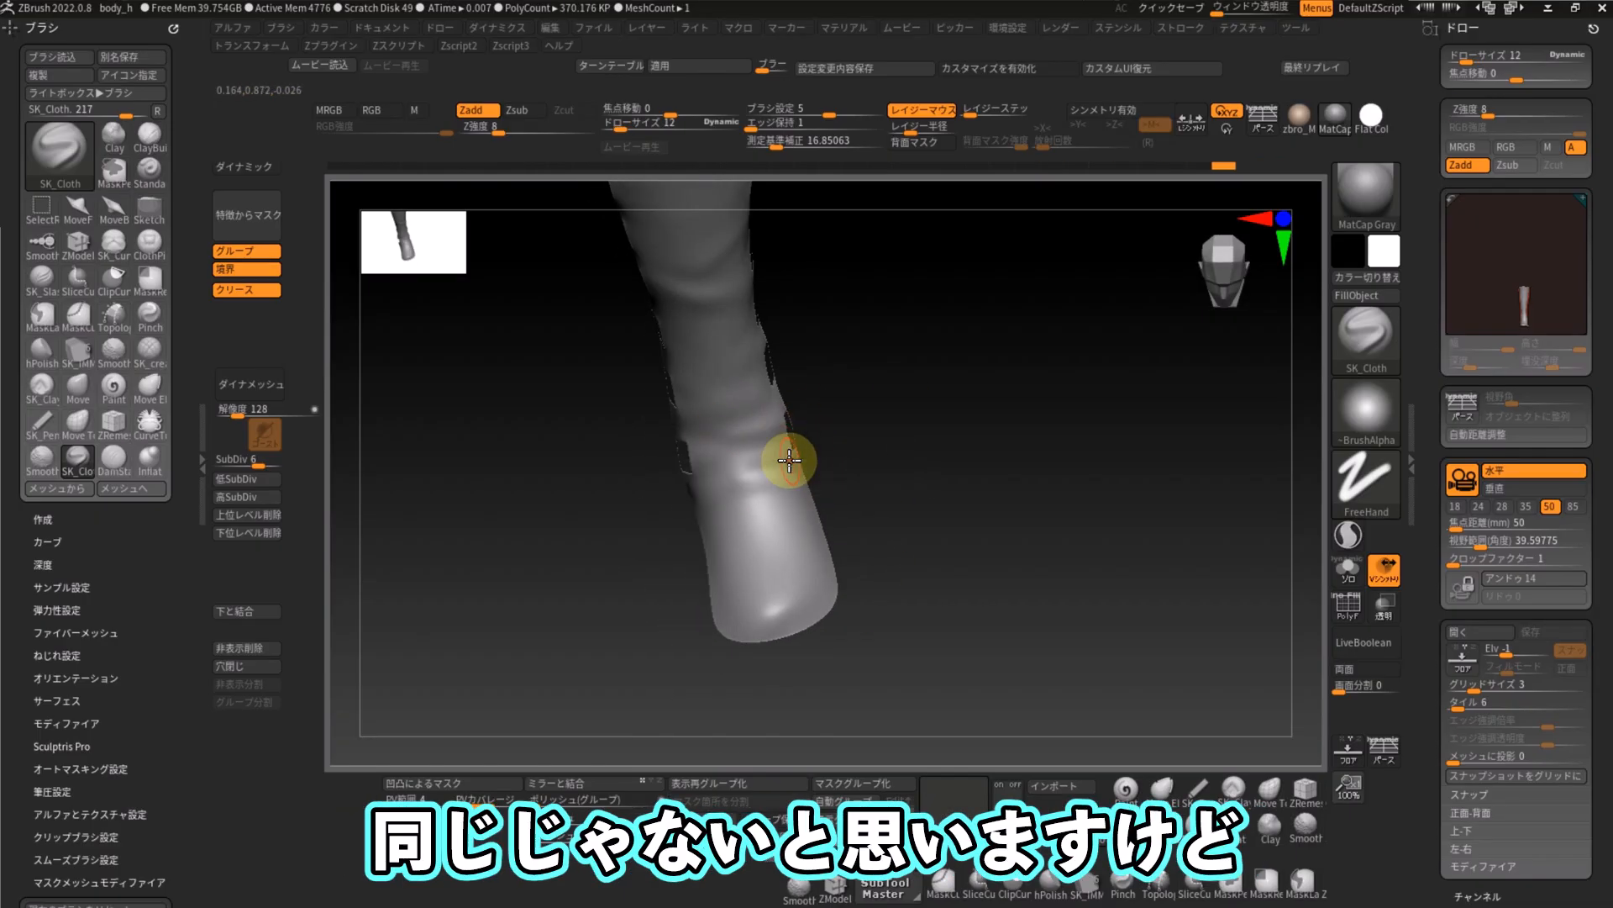
mouse_move(779, 461)
mouse_down()
mouse_move(732, 429)
mouse_move(796, 364)
mouse_move(814, 310)
mouse_move(713, 320)
mouse_move(803, 329)
mouse_up()
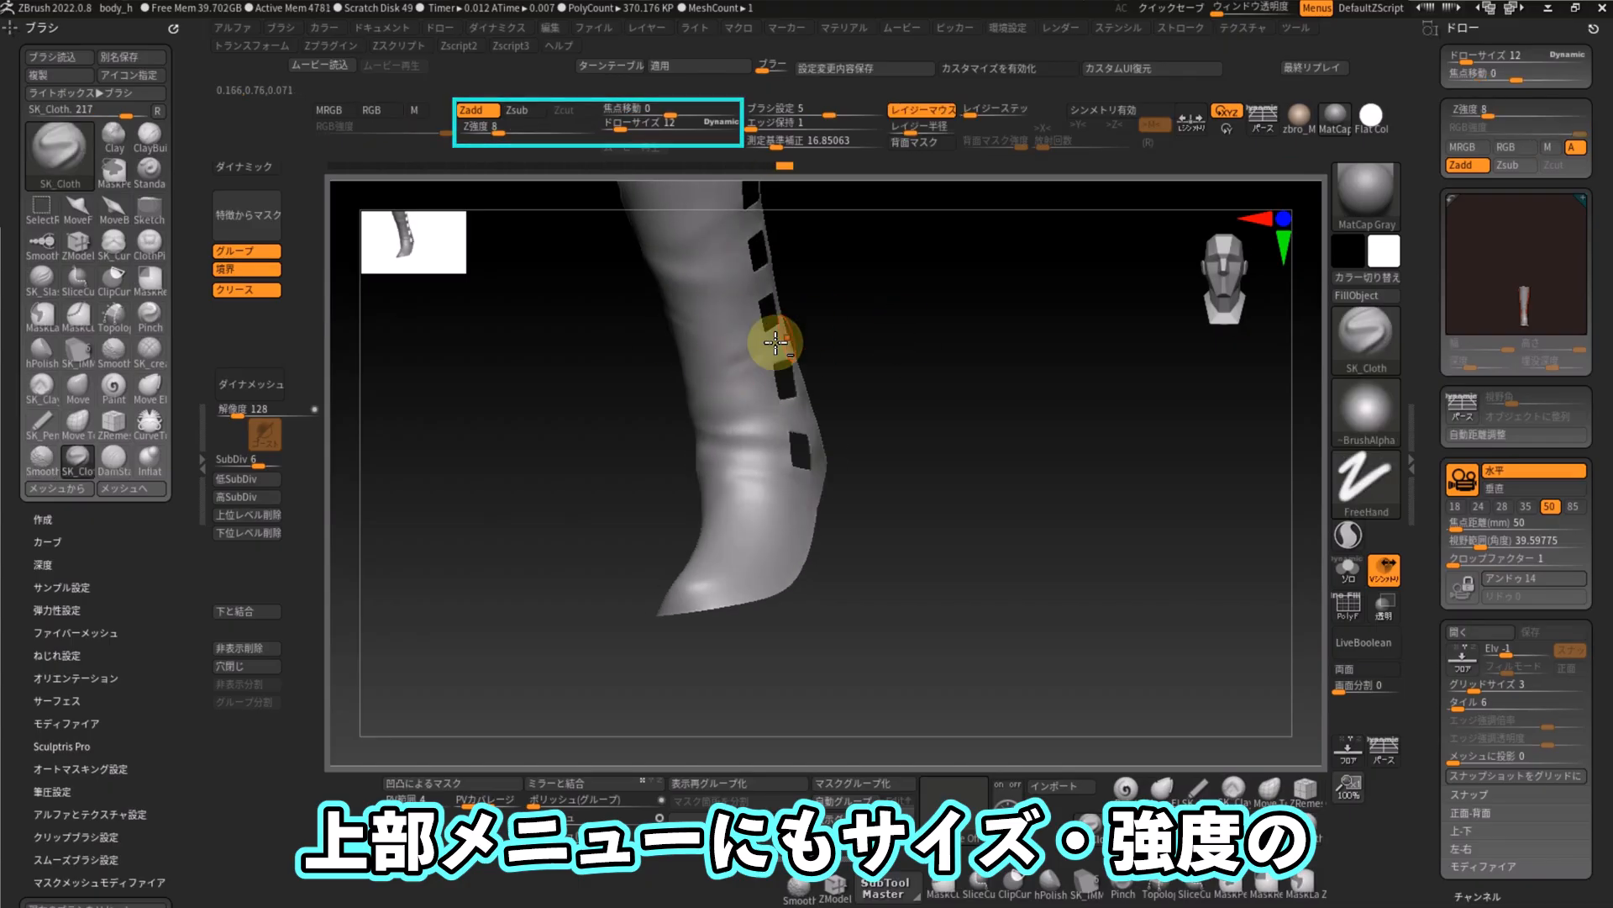
drag(849, 478, 797, 379)
drag(798, 322, 547, 363)
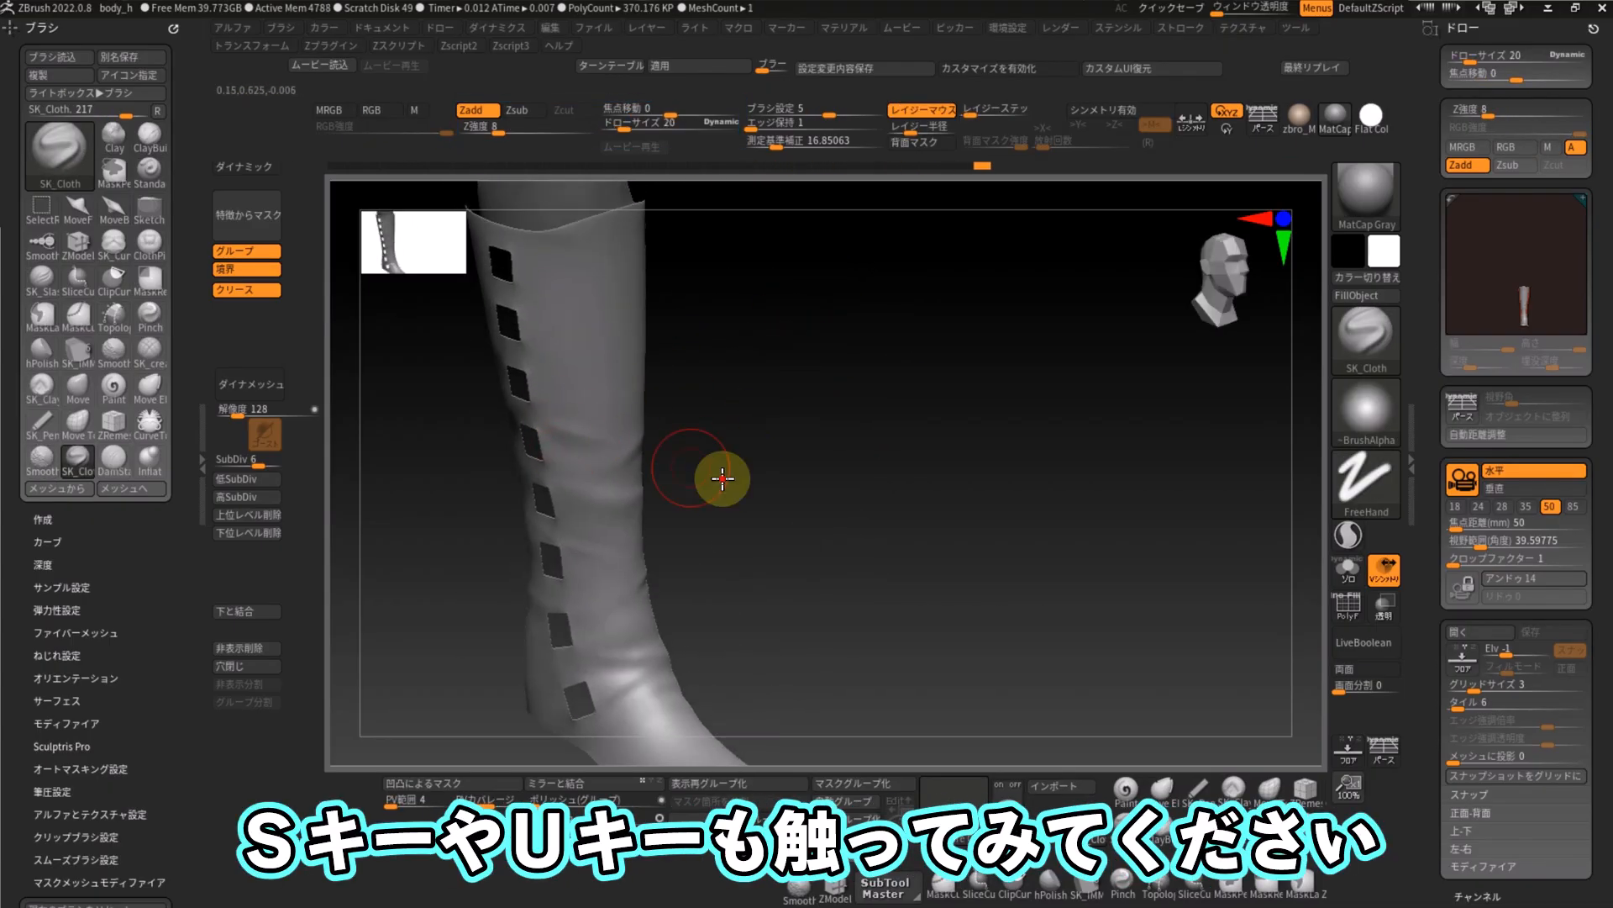
mouse_move(723, 478)
mouse_down()
mouse_move(630, 630)
mouse_move(630, 685)
mouse_move(605, 504)
mouse_up()
key(u)
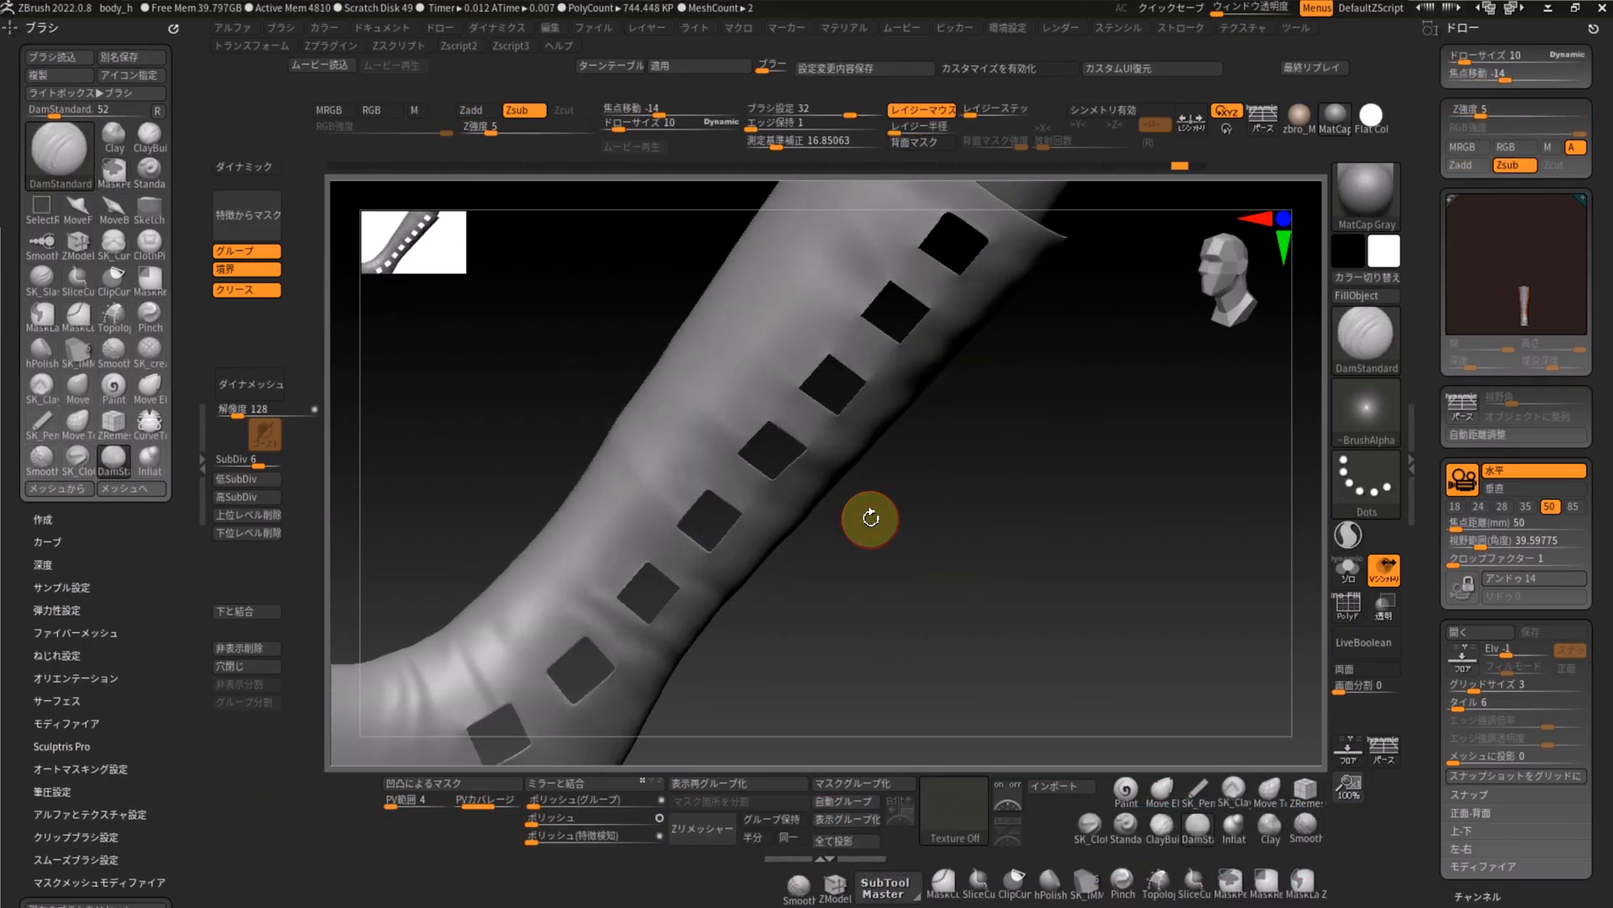
- Refine the folds beside the buckle openings on the boot's shaft with the DamStandard, SK_Cloth and ClayBuildup brushes
drag(630, 443, 836, 465)
mouse_move(701, 422)
mouse_down()
mouse_move(911, 472)
mouse_move(811, 540)
mouse_move(493, 479)
mouse_move(784, 430)
mouse_move(890, 648)
mouse_move(1123, 224)
mouse_move(711, 452)
mouse_move(1044, 648)
mouse_up()
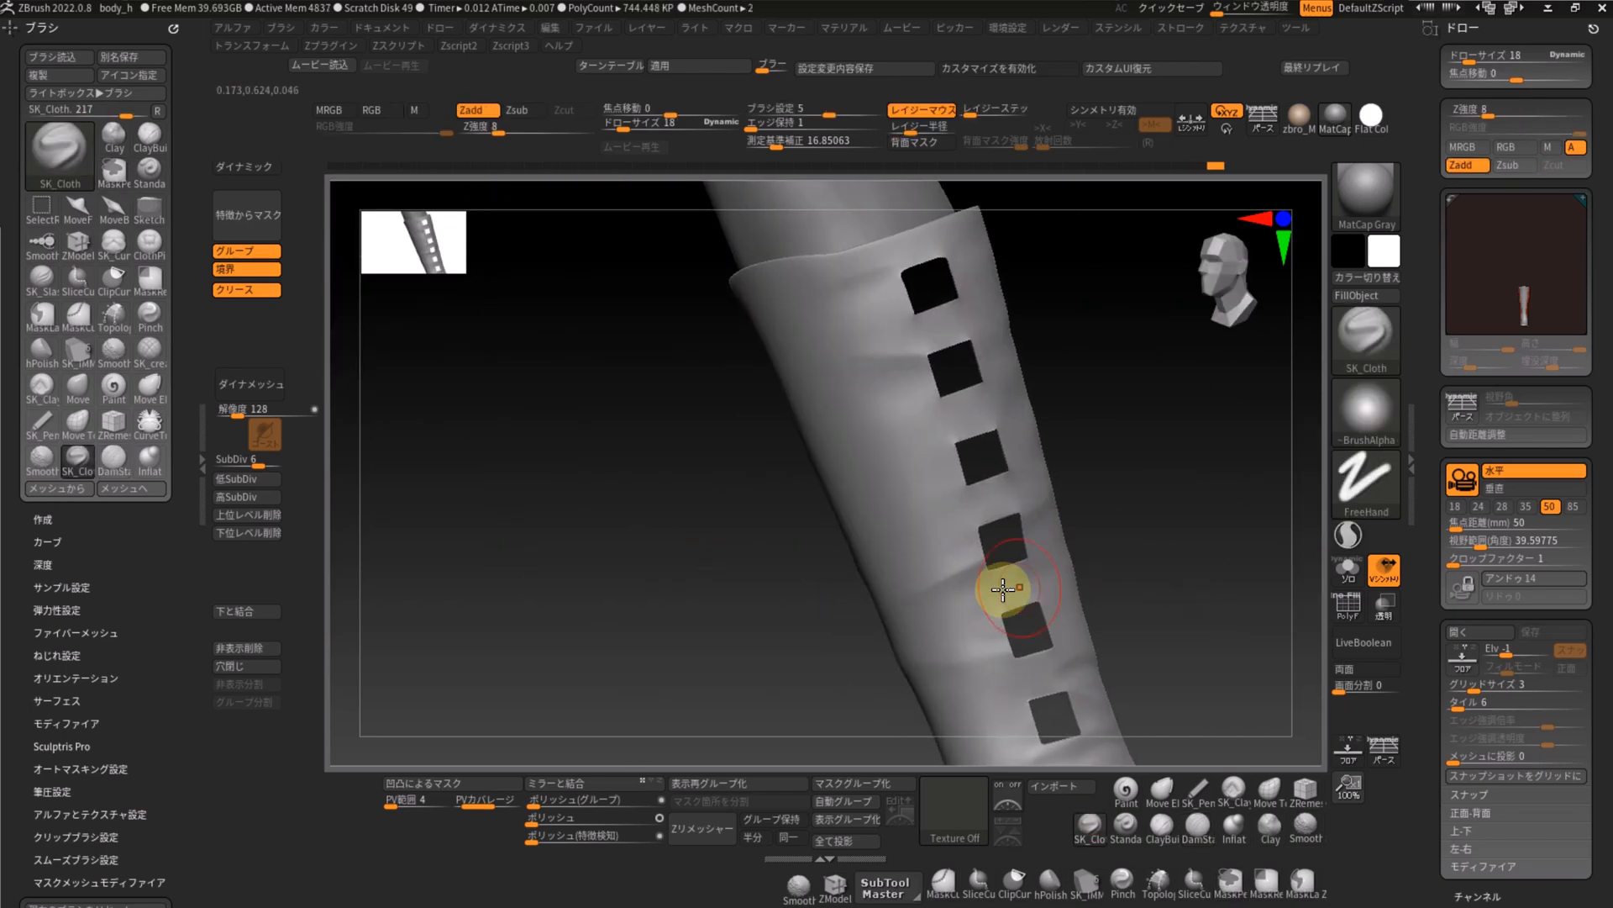
drag(1033, 577, 1029, 460)
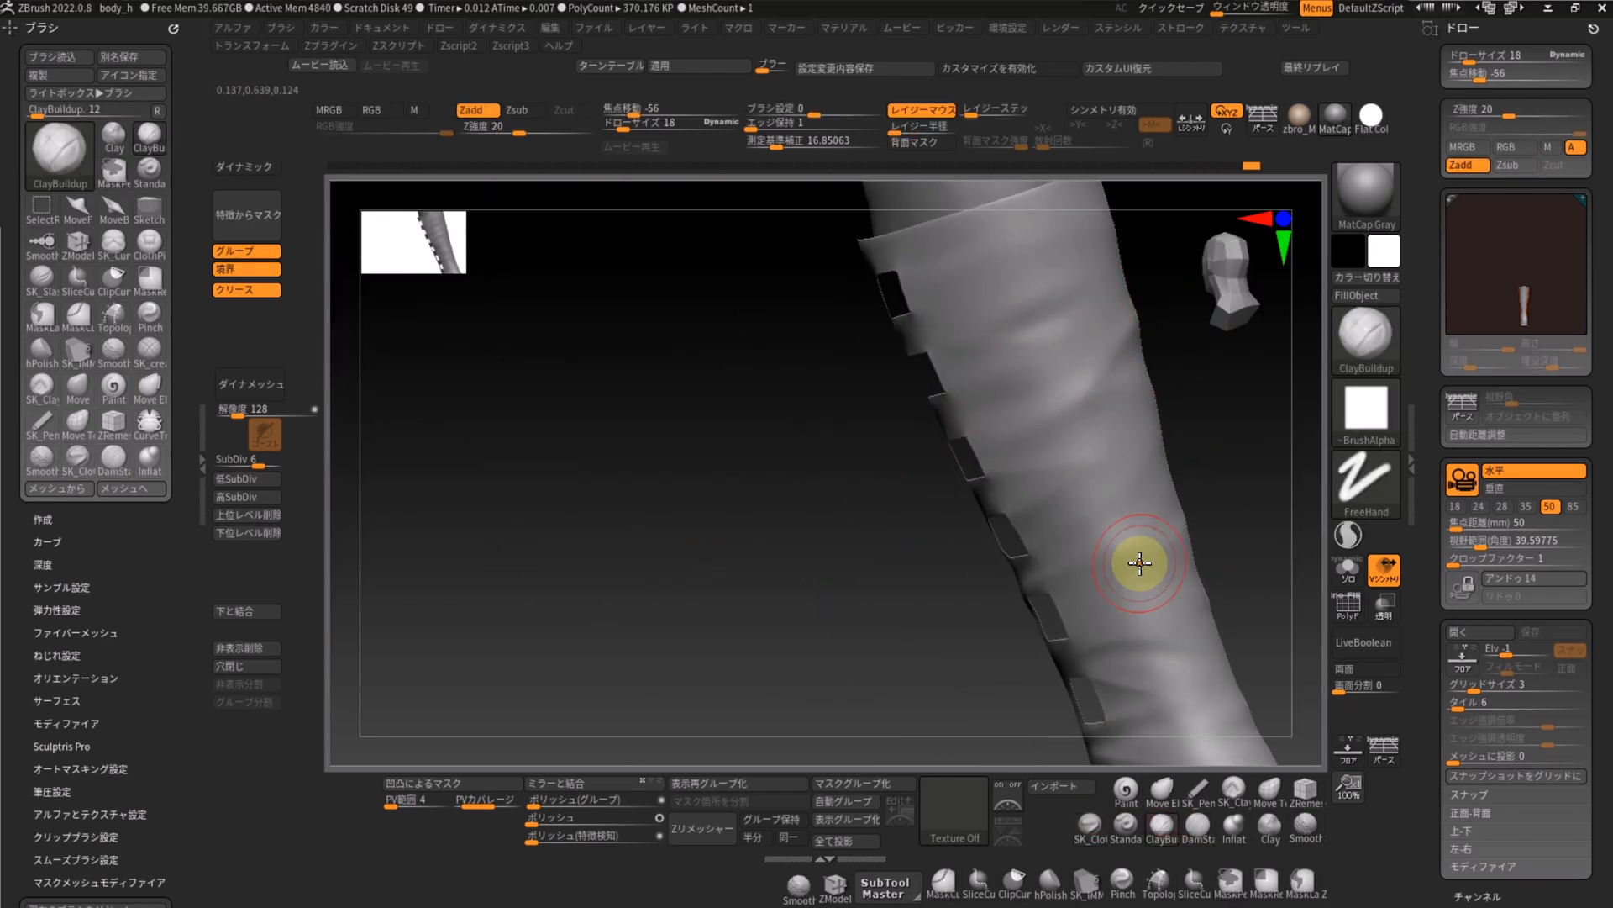
drag(1279, 317, 1181, 389)
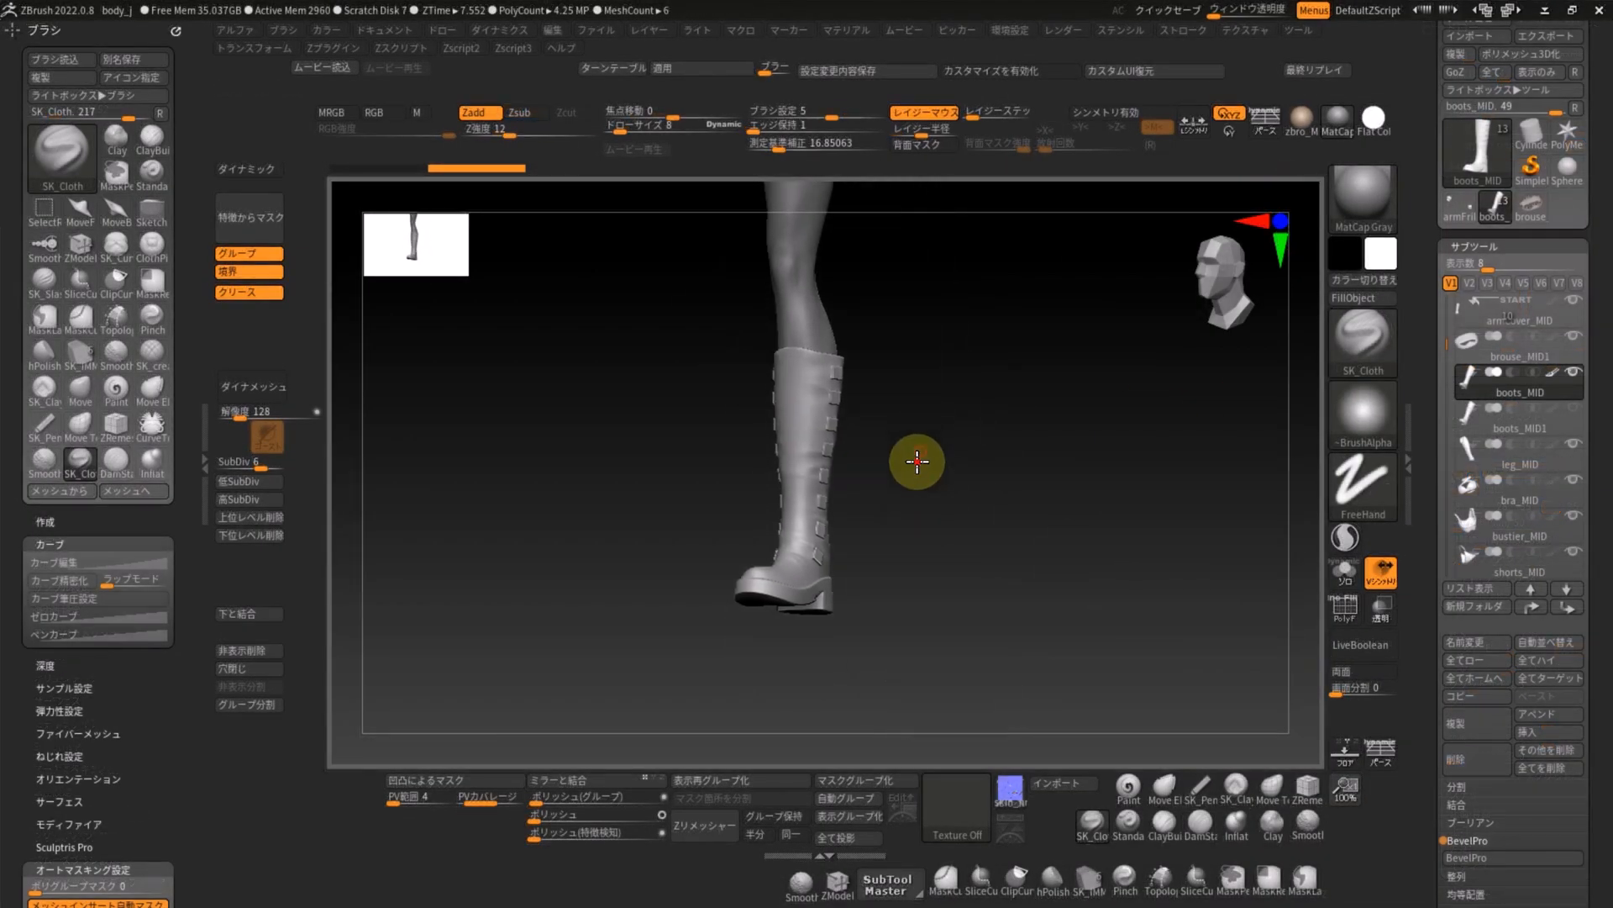
- Select the boots_MID1 subtool and export the sculpted boot as boots_HIGH.obj
mouse_move(918, 461)
mouse_down()
mouse_move(975, 508)
mouse_move(843, 508)
mouse_move(940, 393)
mouse_move(908, 479)
mouse_up()
click(1513, 424)
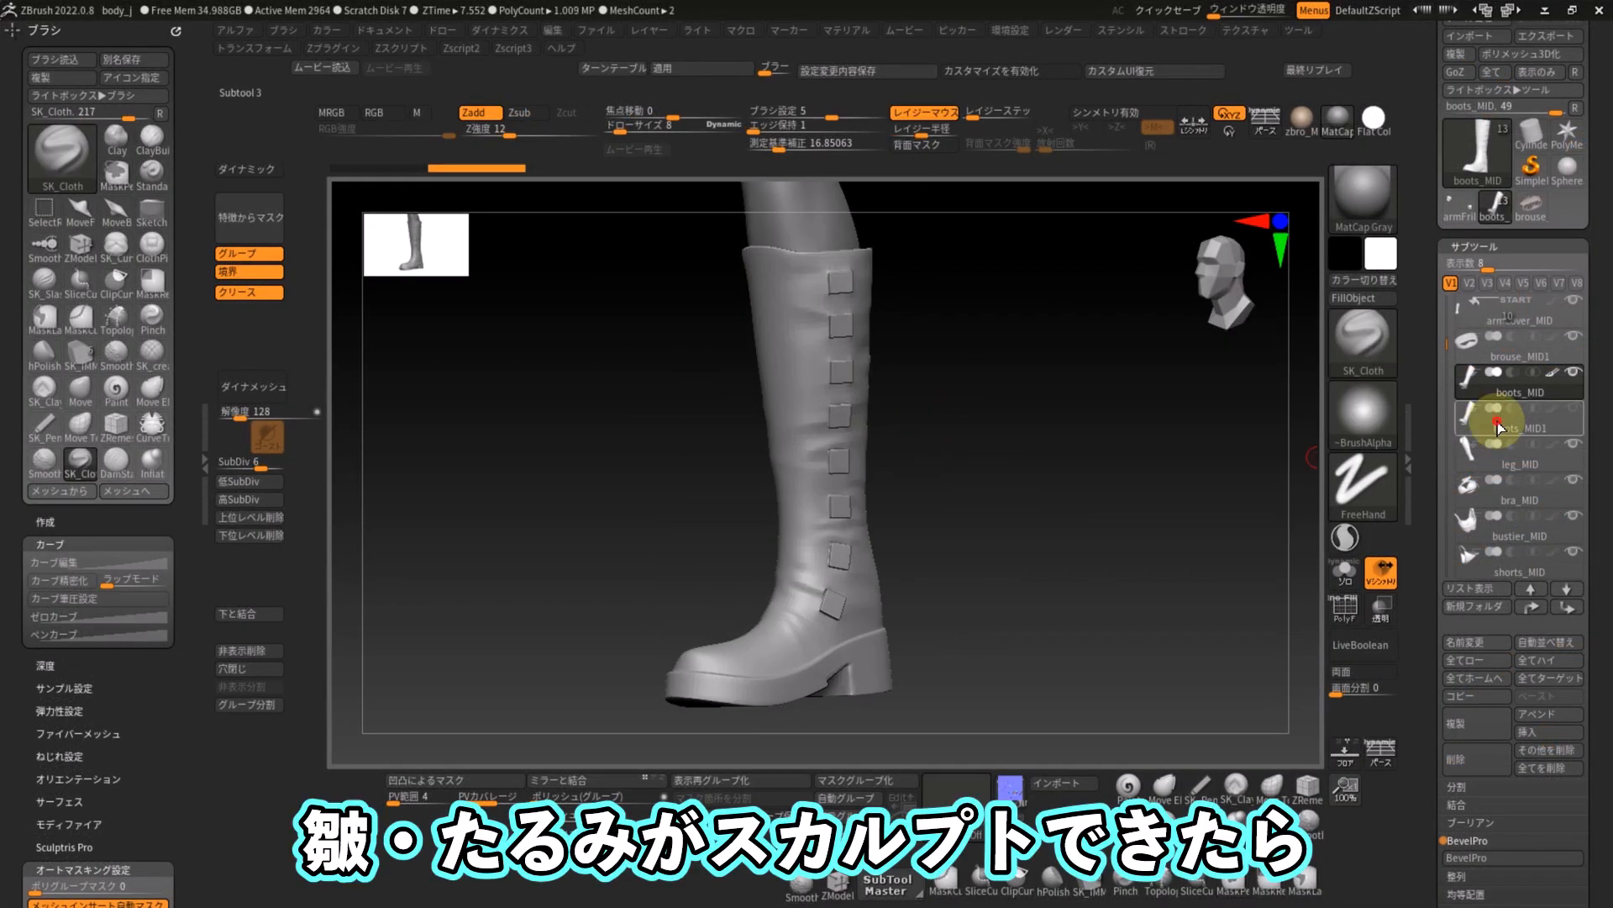
scroll(1433, 252, up, 3)
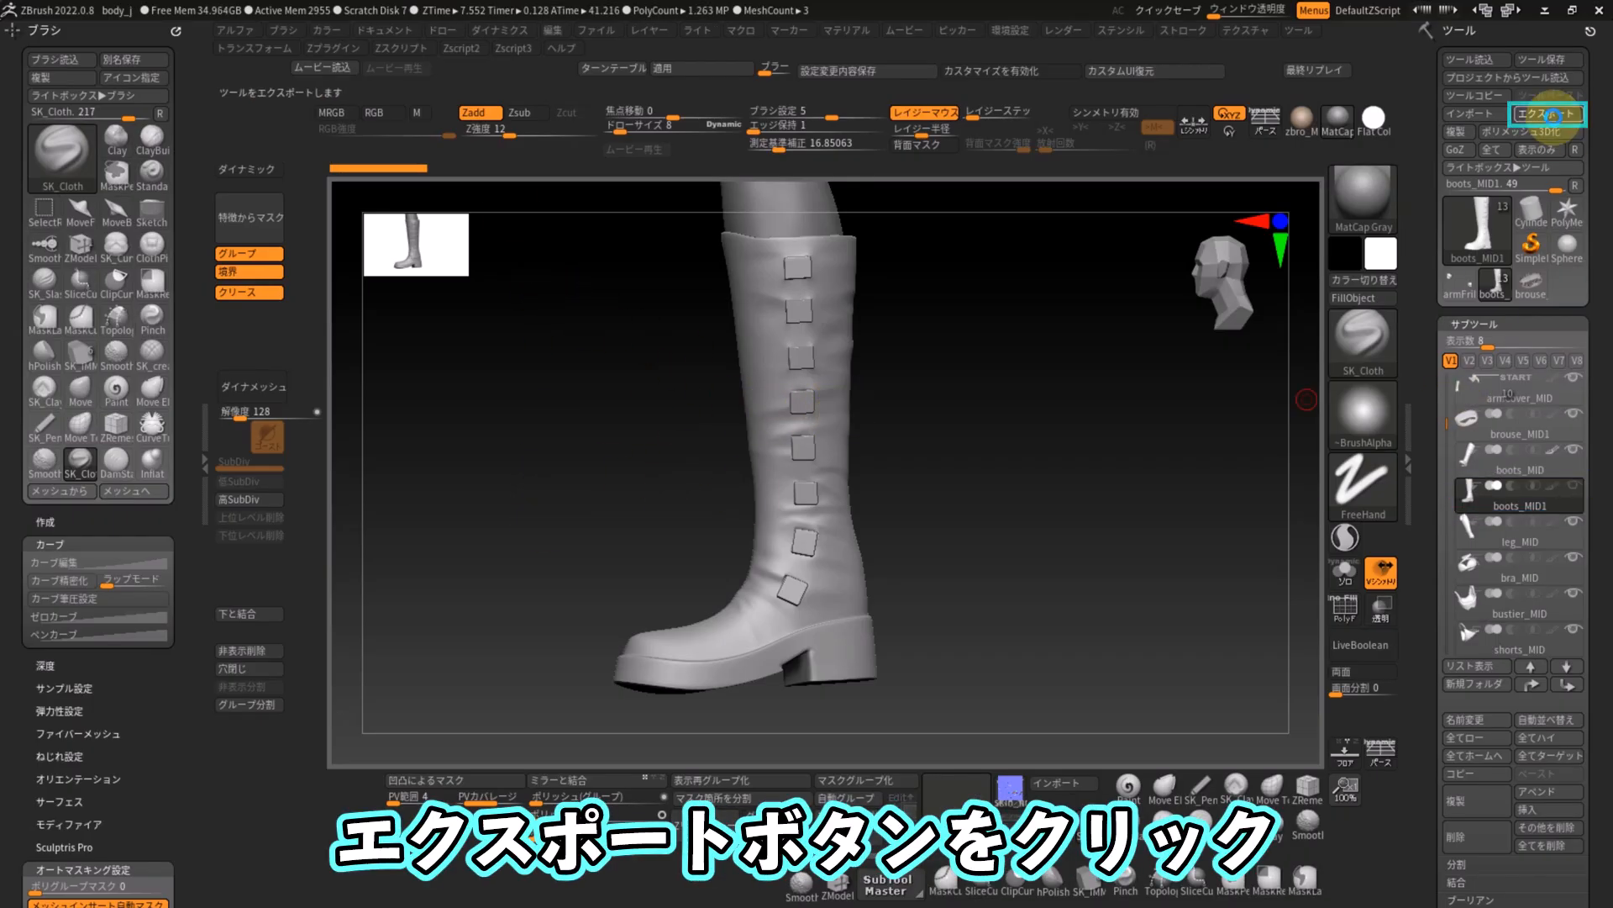
click(1555, 121)
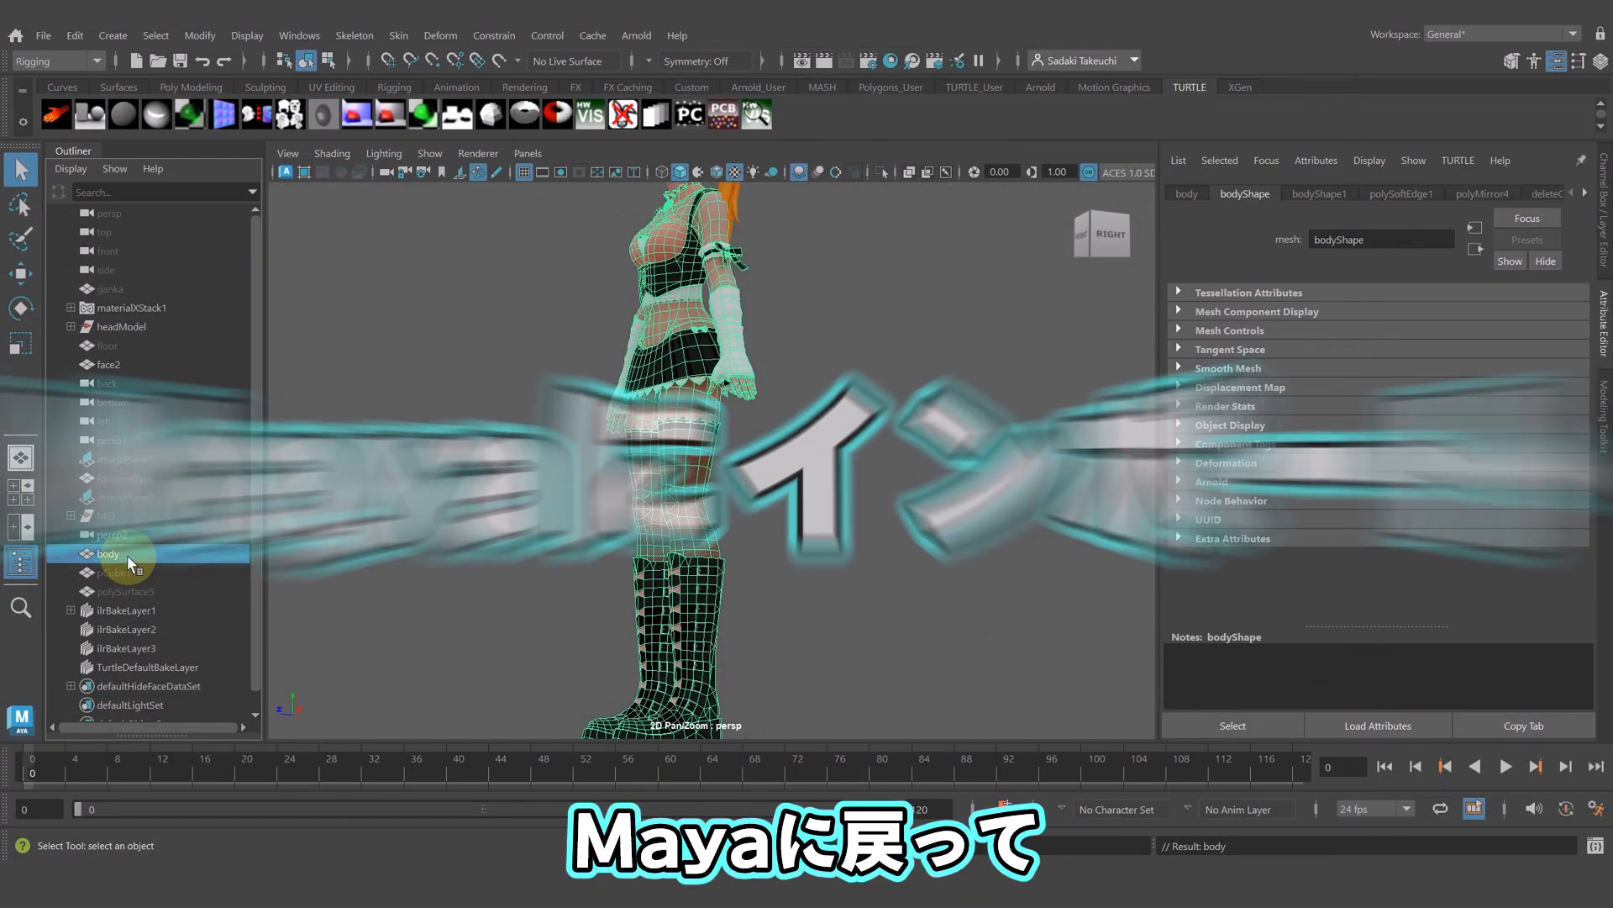
- Switch to Maya, import boots_HIGH.obj into the character scene, and deselect the body
click(48, 43)
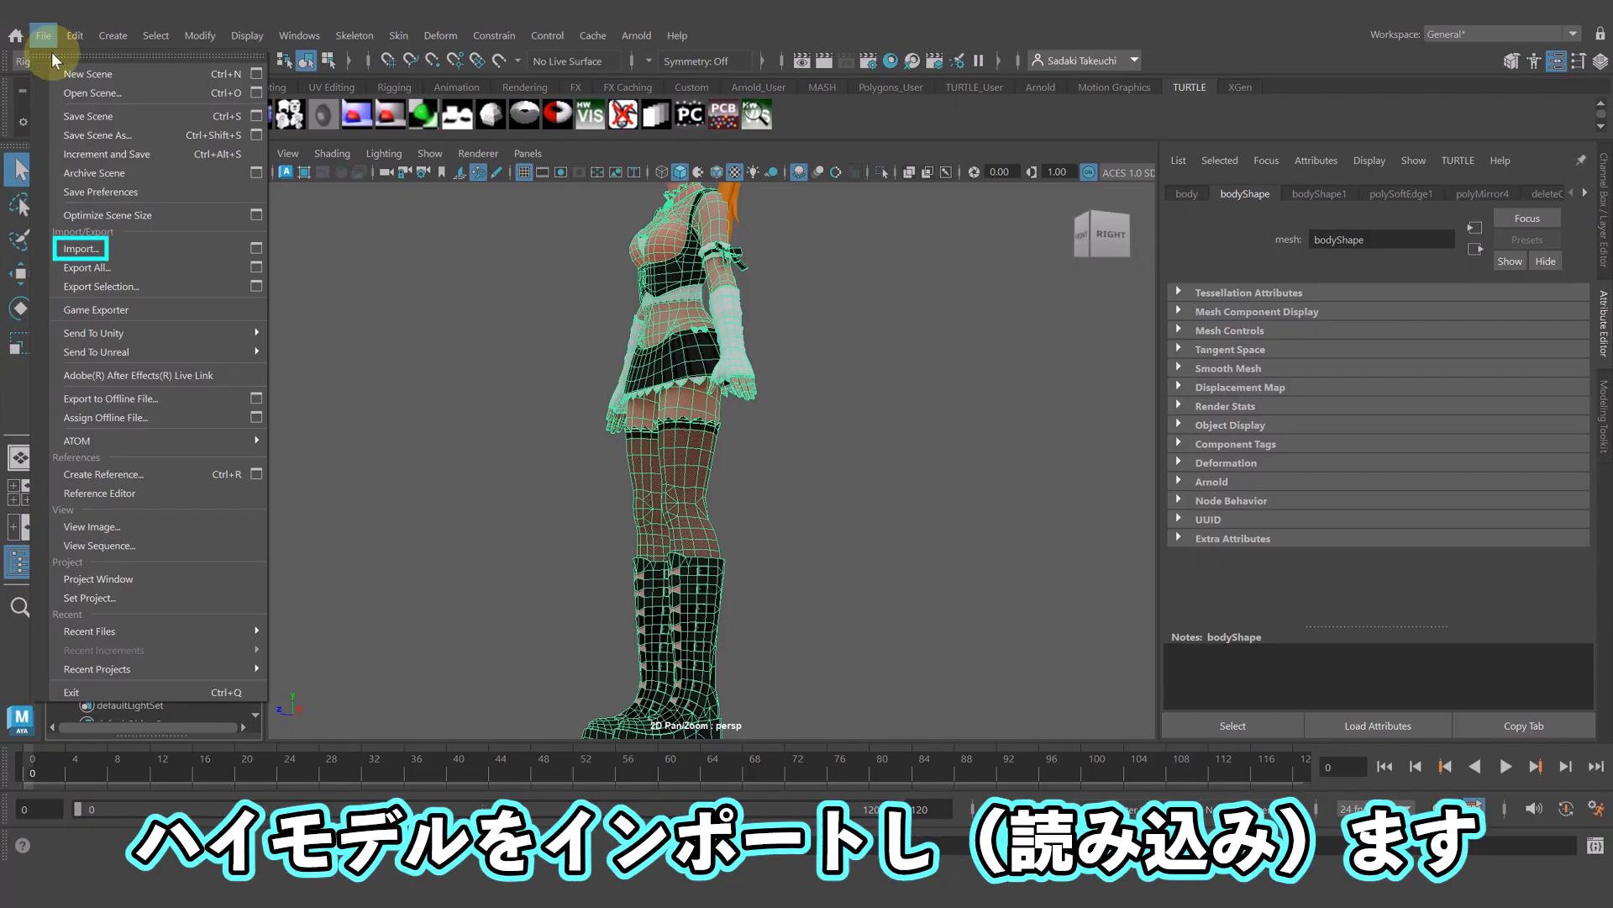
click(107, 249)
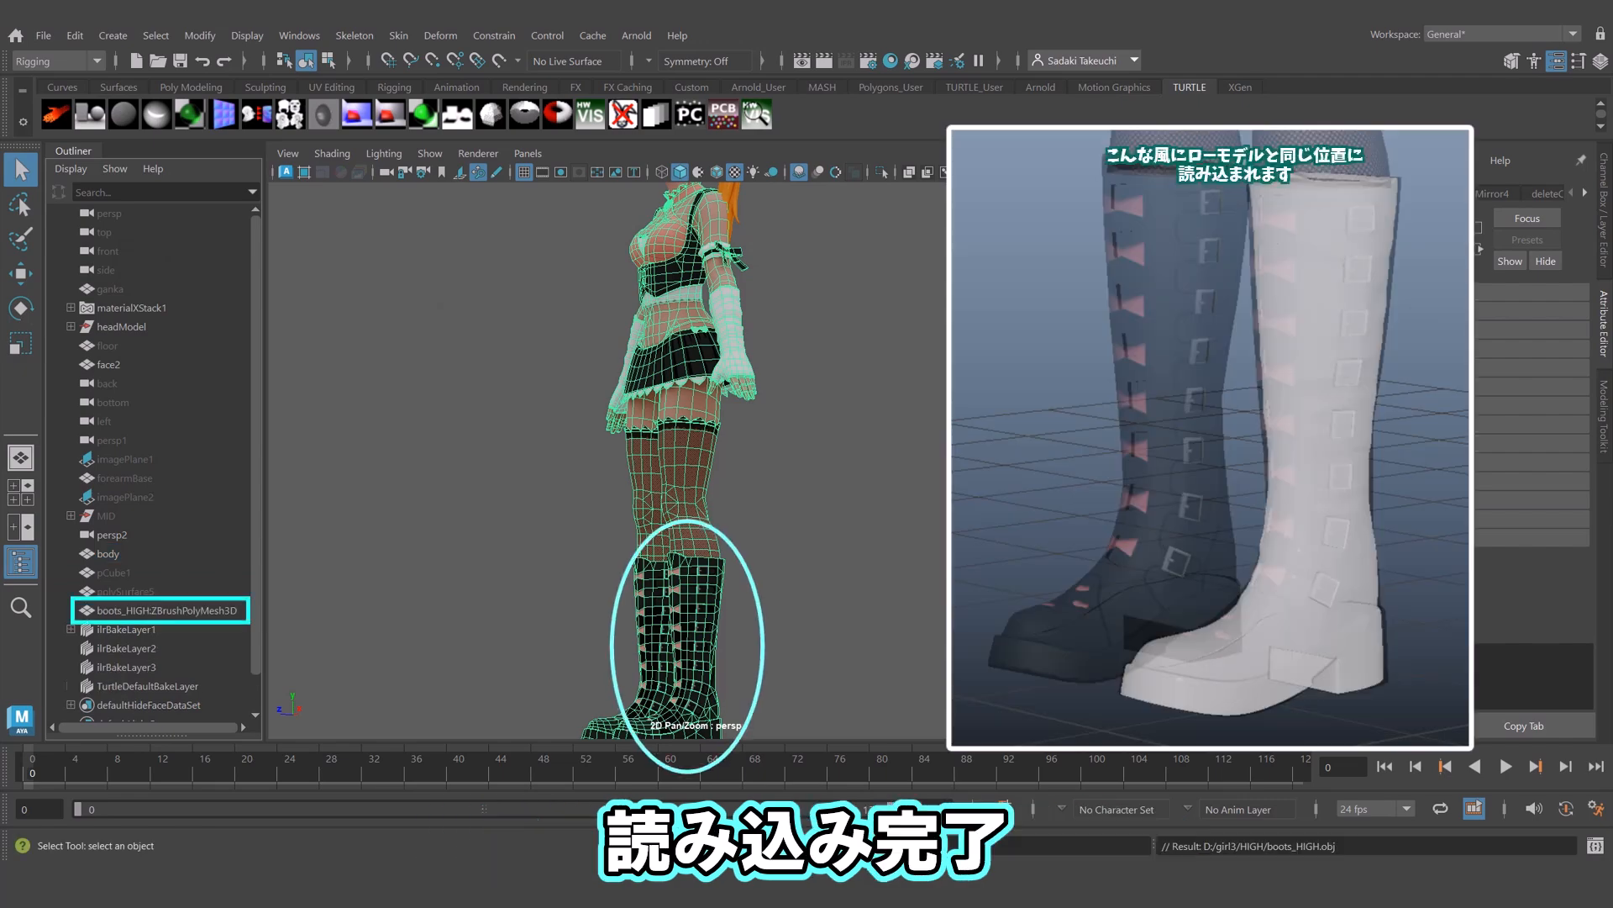
click(481, 254)
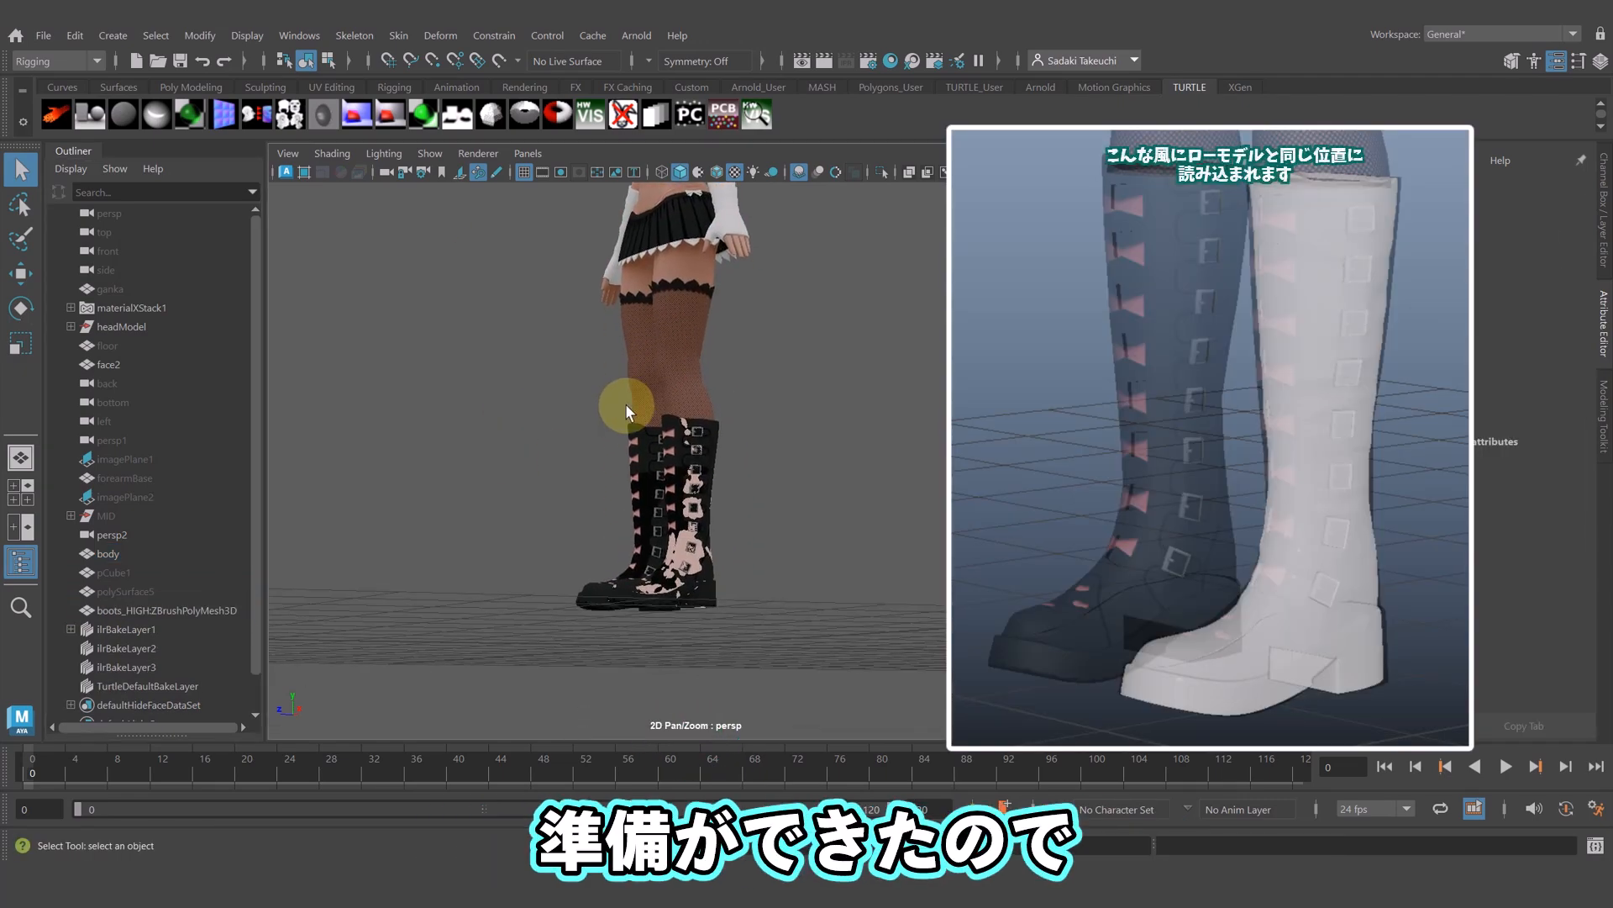
click(697, 556)
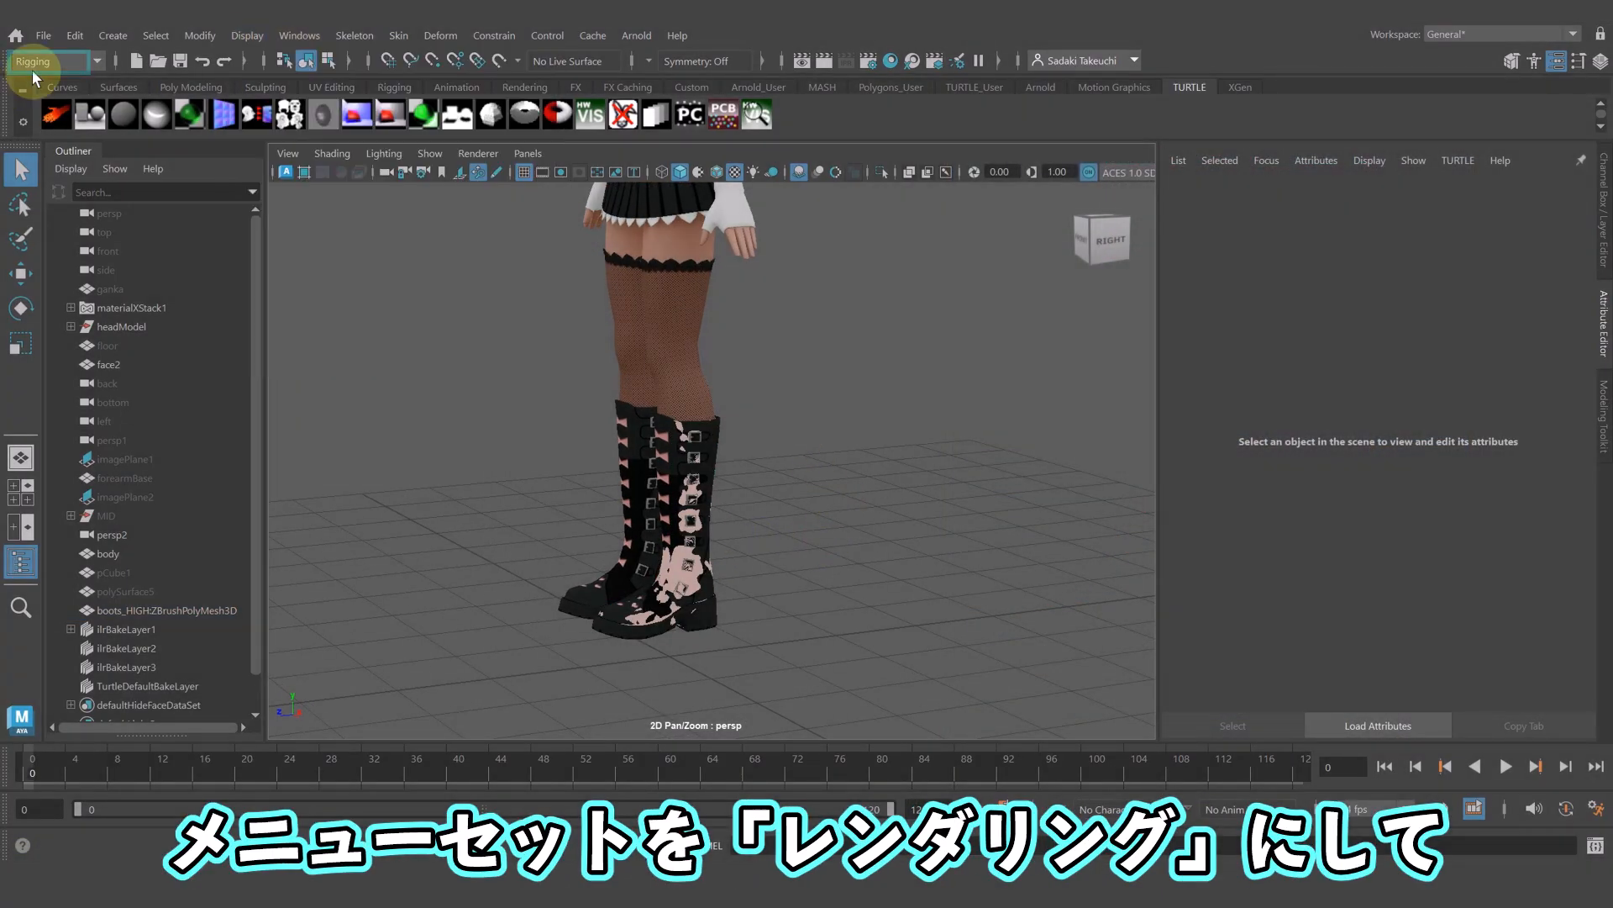
- Switch to the Rendering menu set and open Transfer Maps with the body as target mesh and the boots_HIGH mesh as source
click(44, 63)
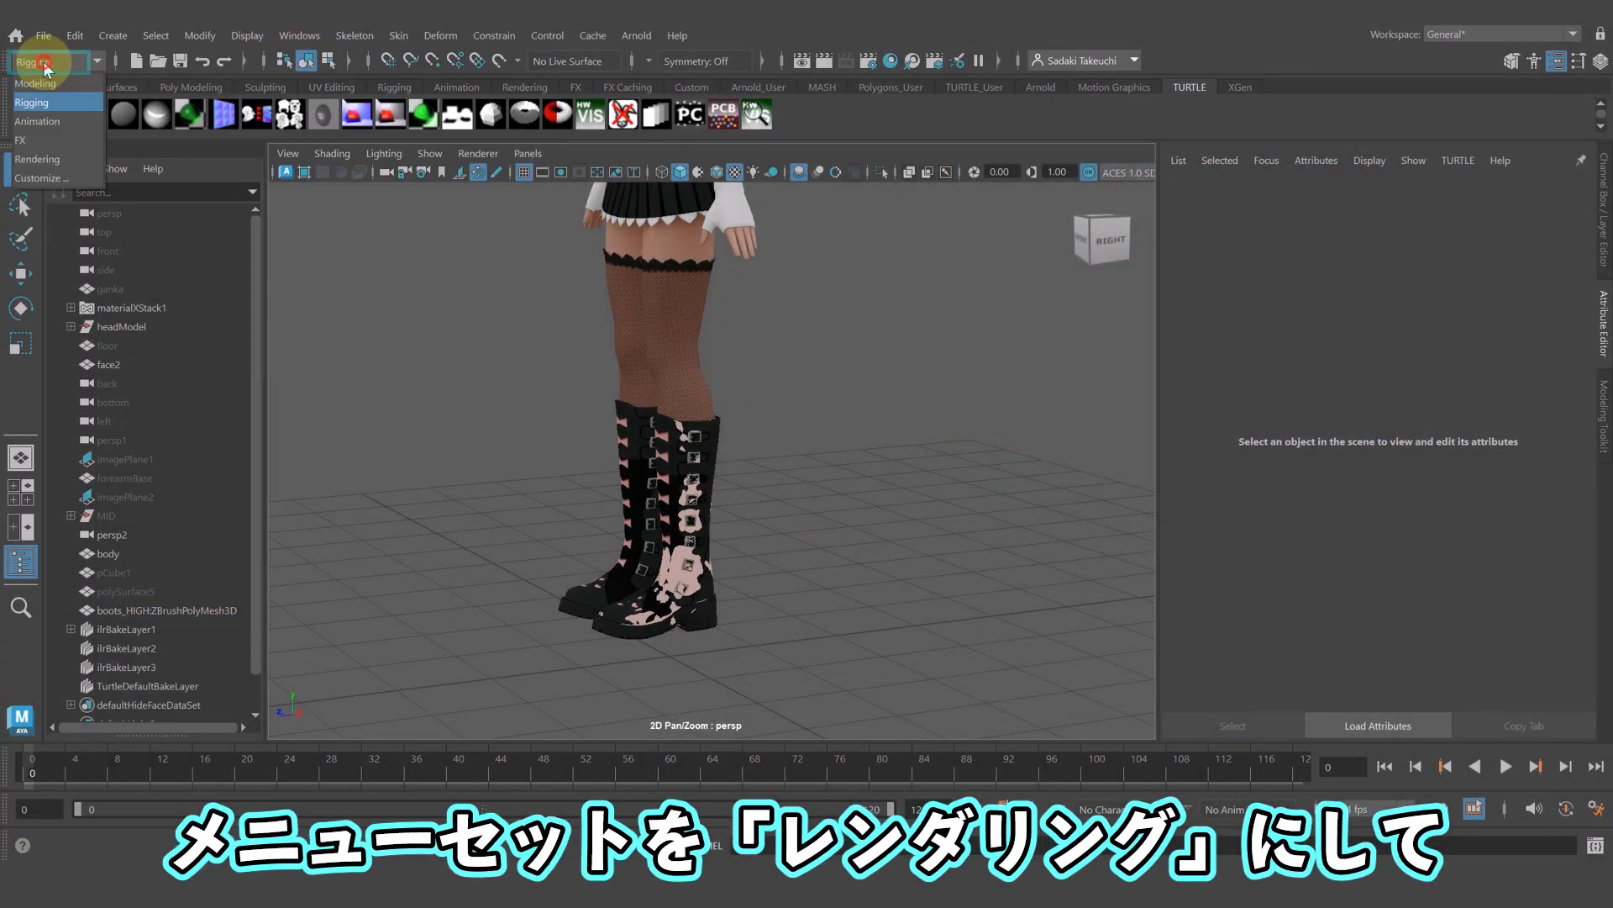
click(56, 155)
click(373, 36)
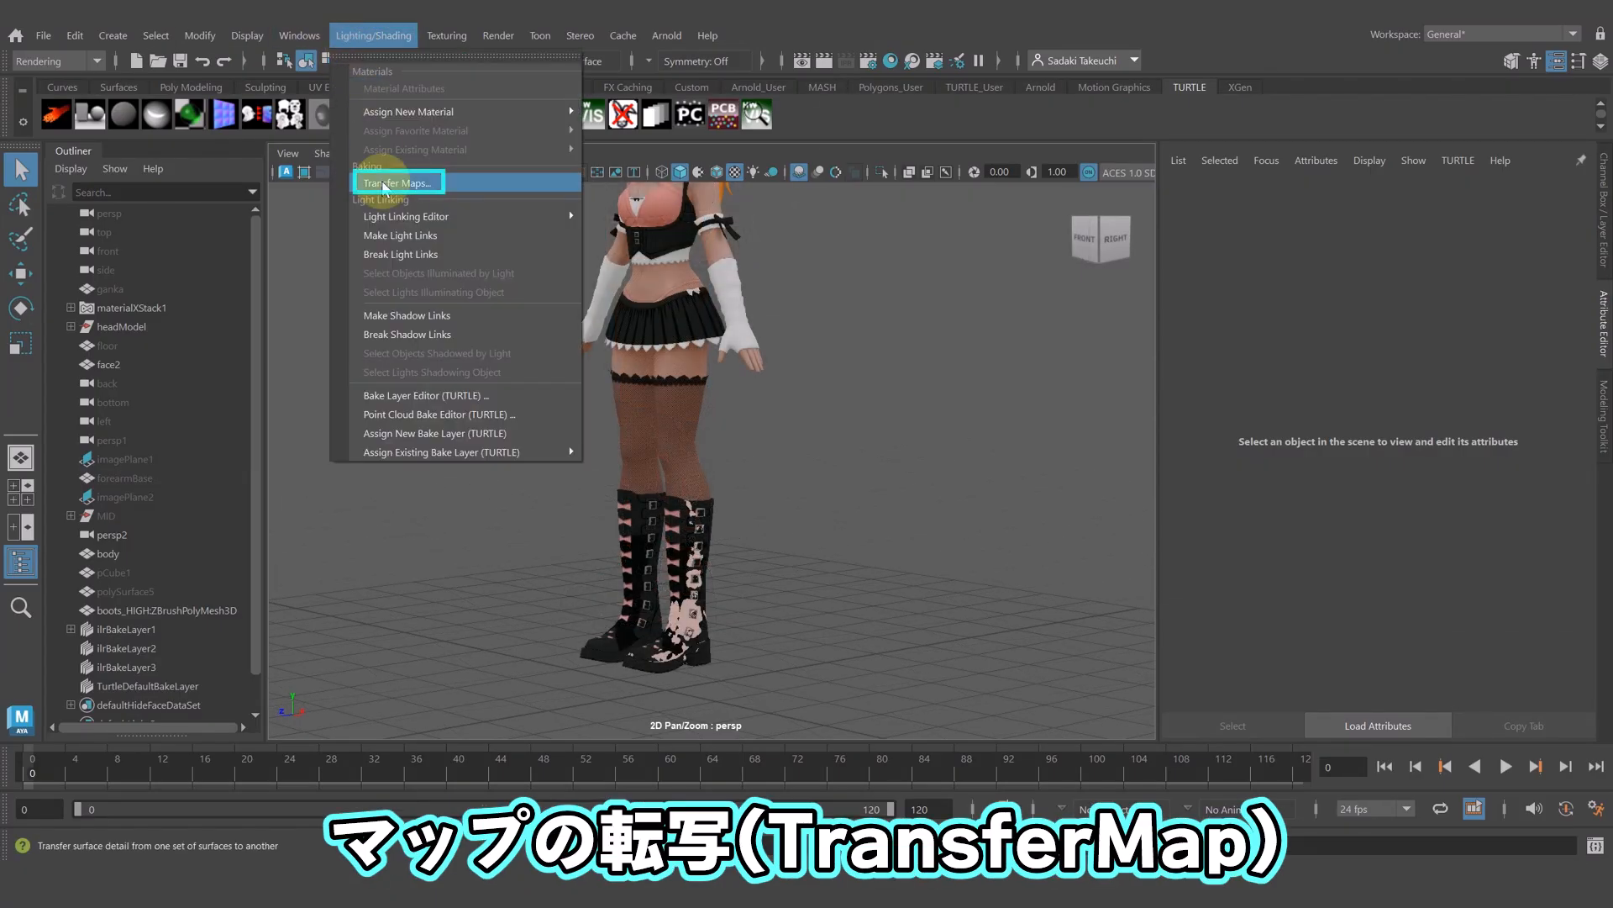
click(395, 183)
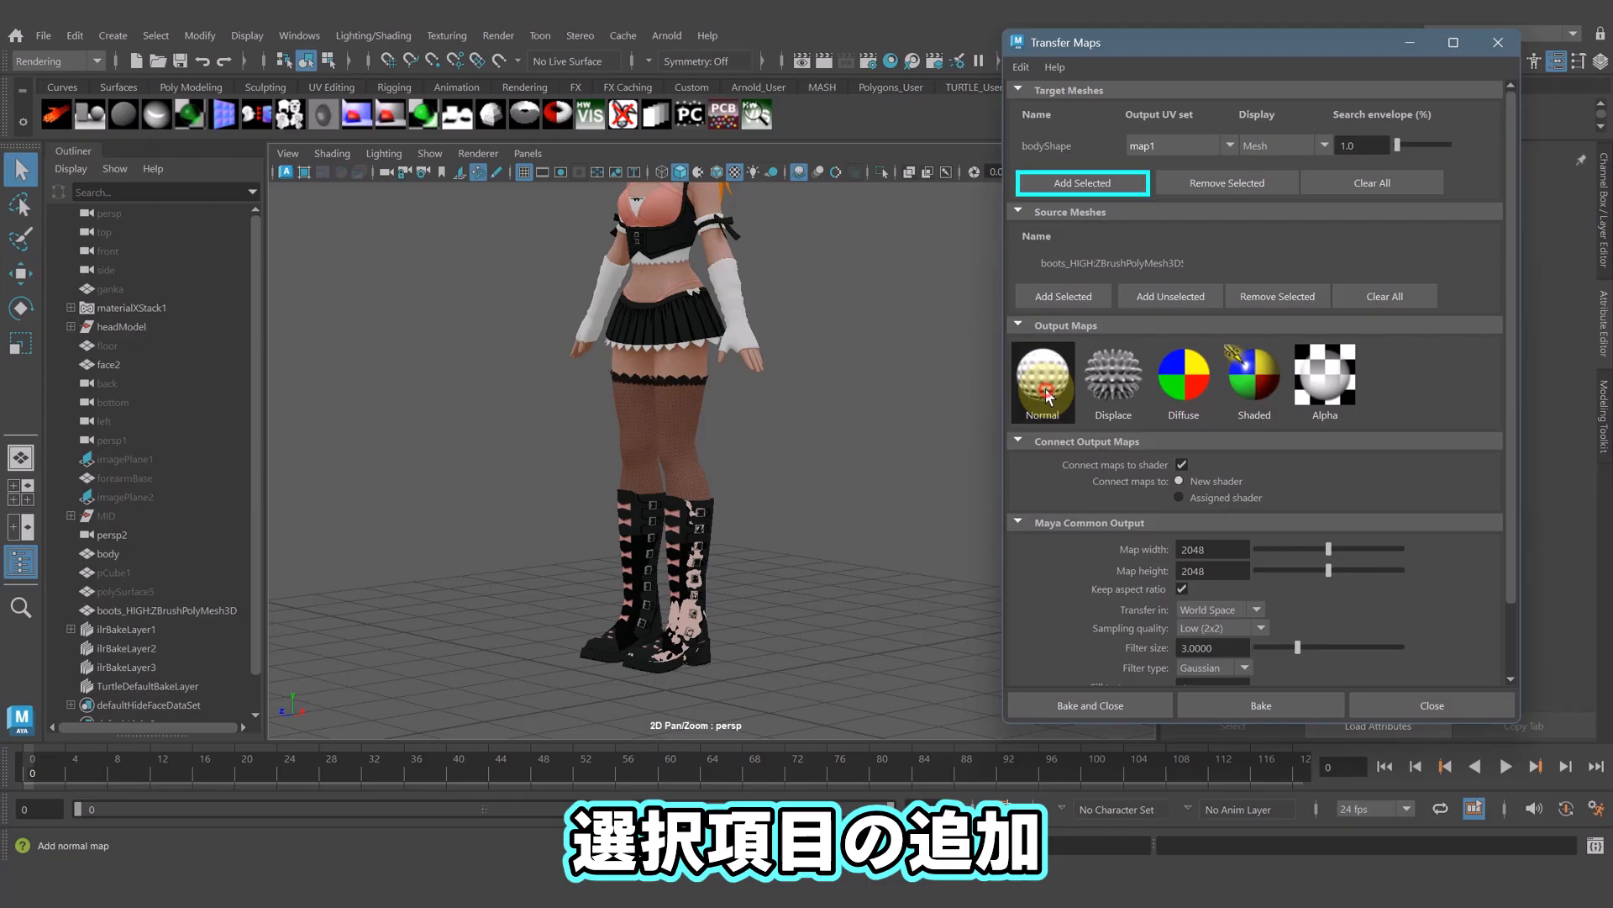
- Bake a tangent-space normal map to boots.png in PNG format, ignoring mirrored faces and without connecting the map to a shader
click(1045, 388)
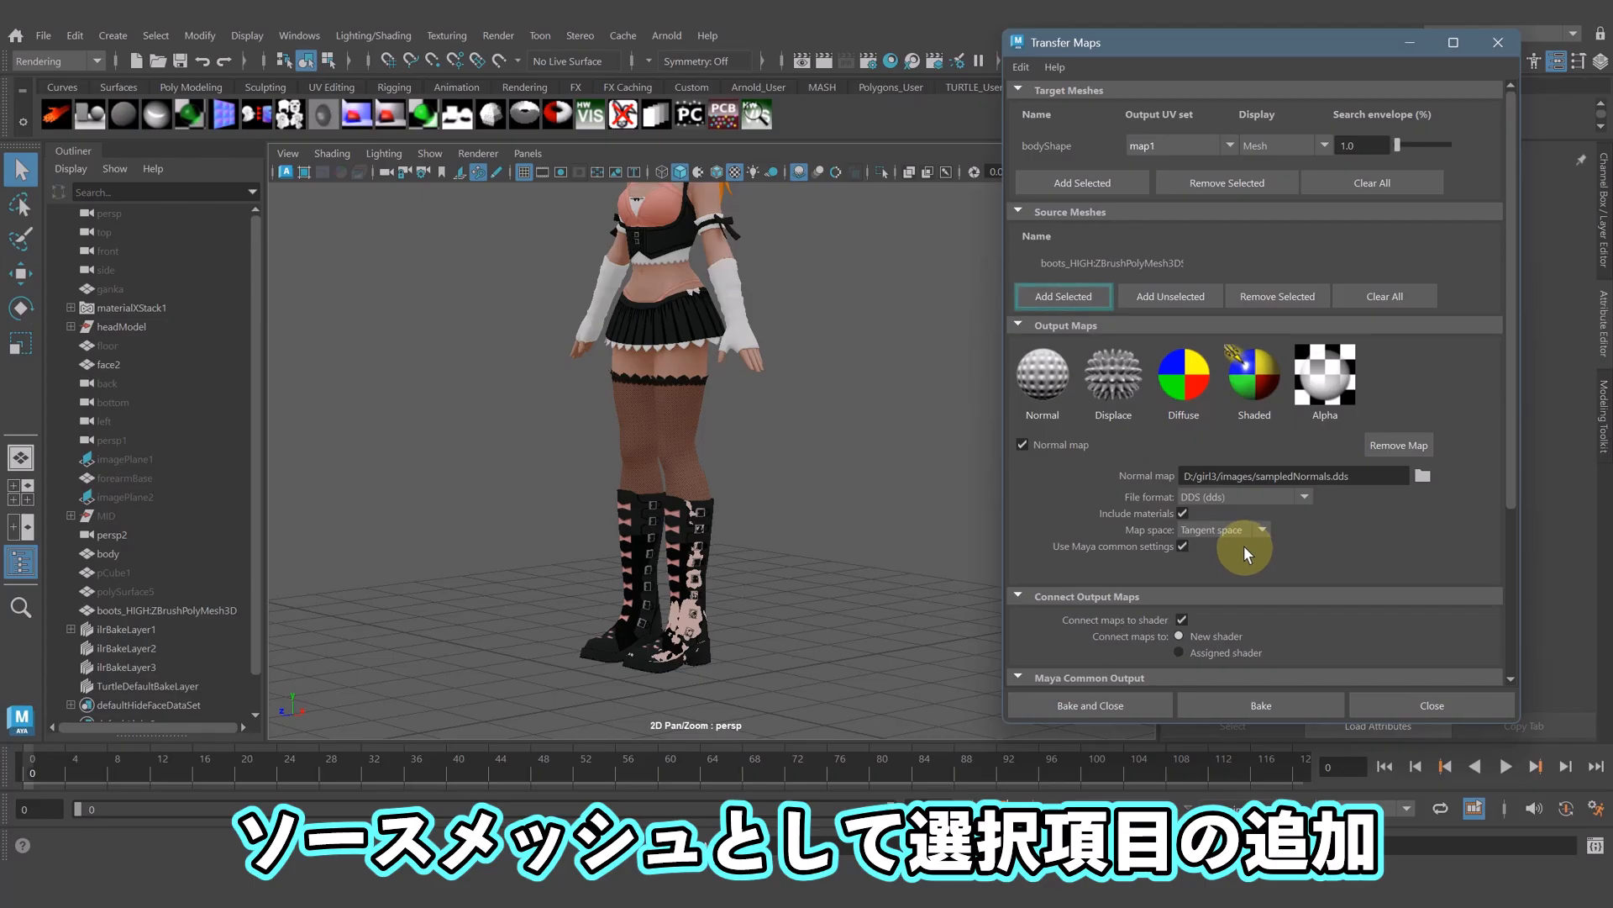
scroll(1244, 546, down, 3)
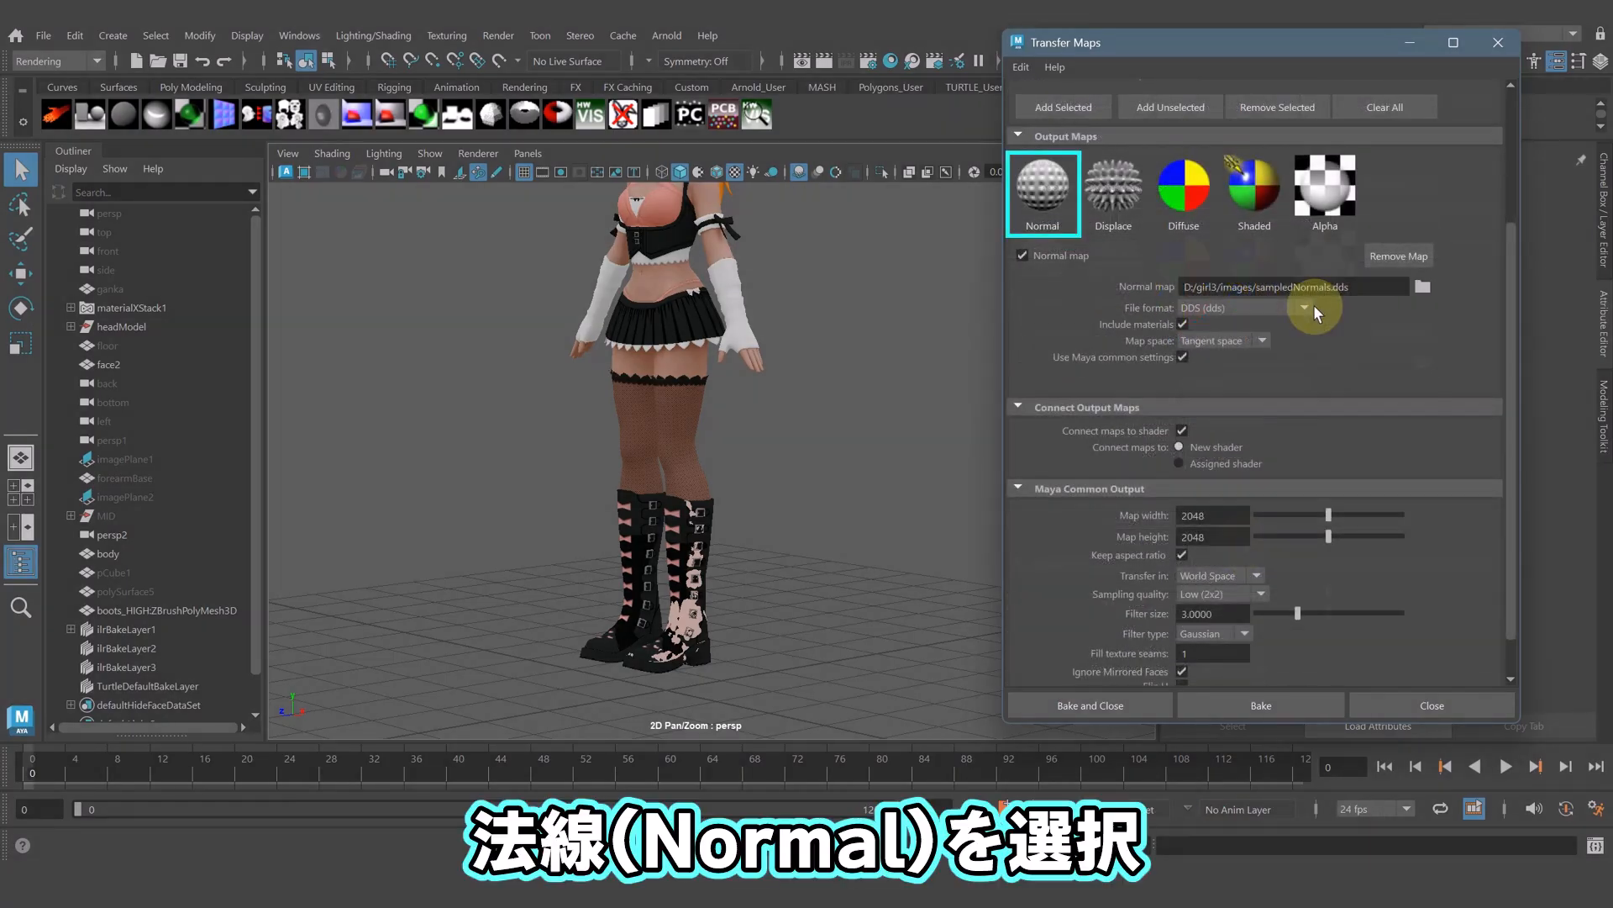
click(1303, 311)
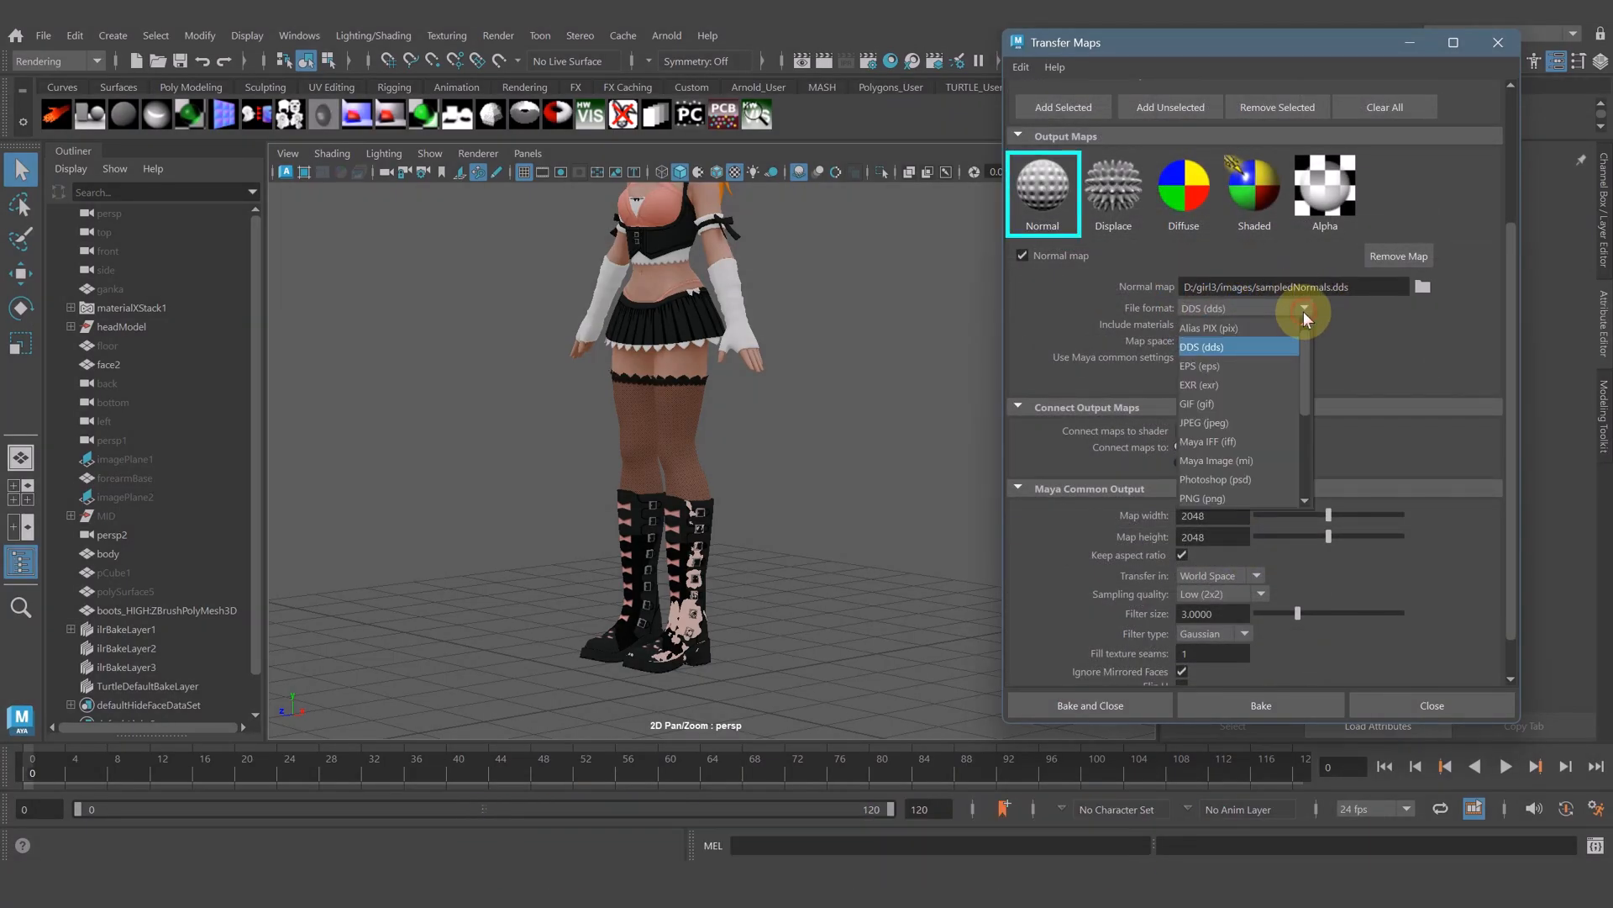
click(1248, 447)
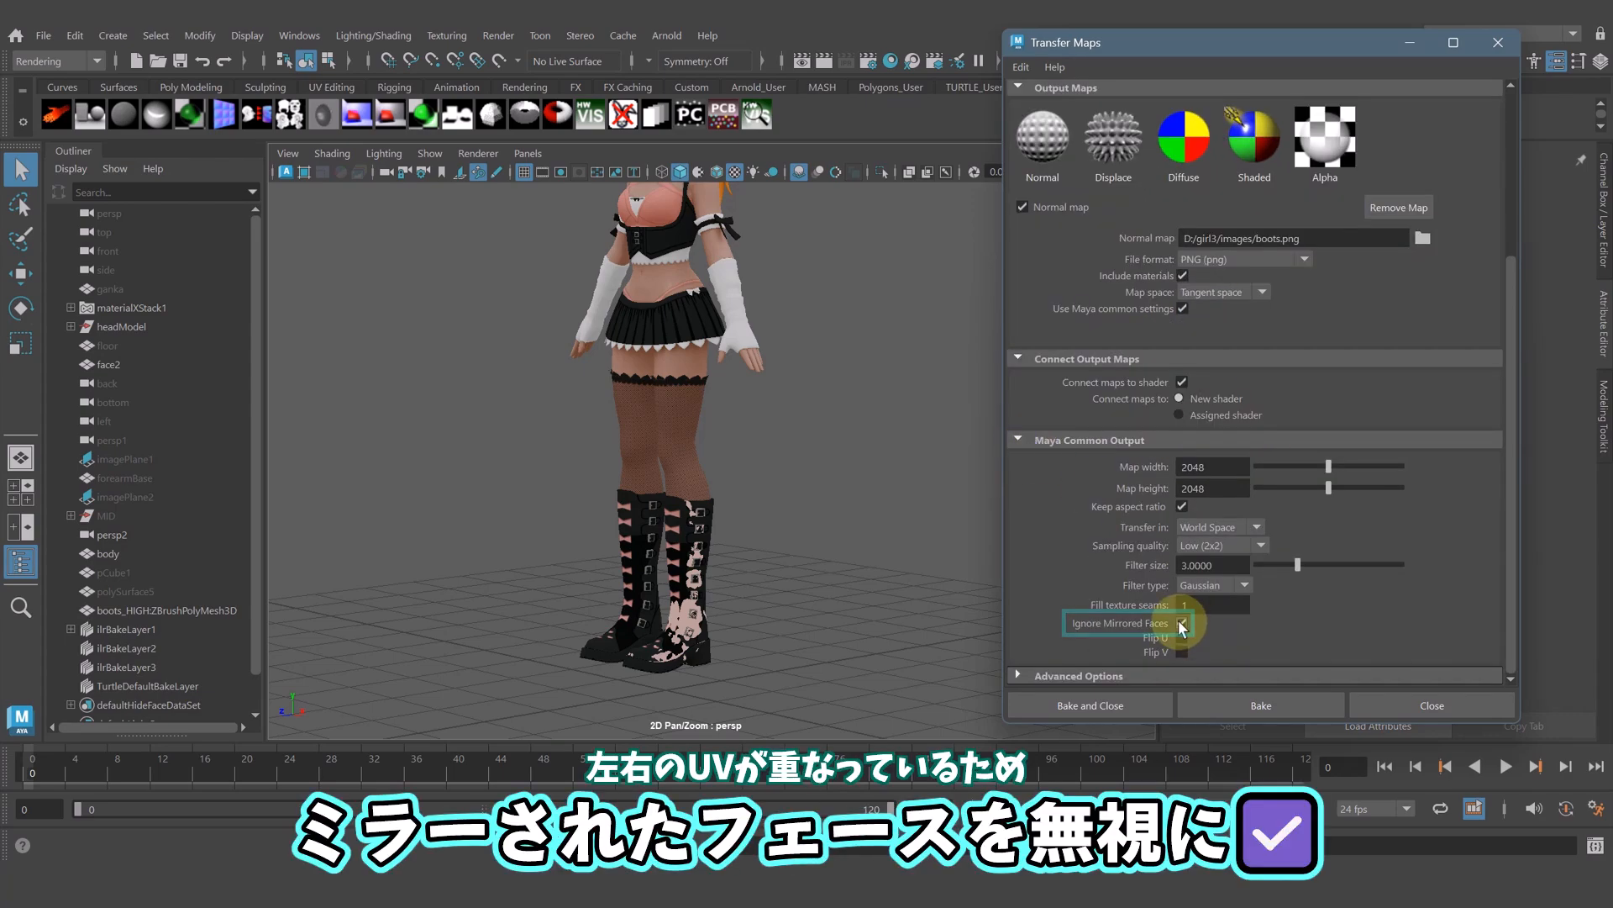
click(1182, 382)
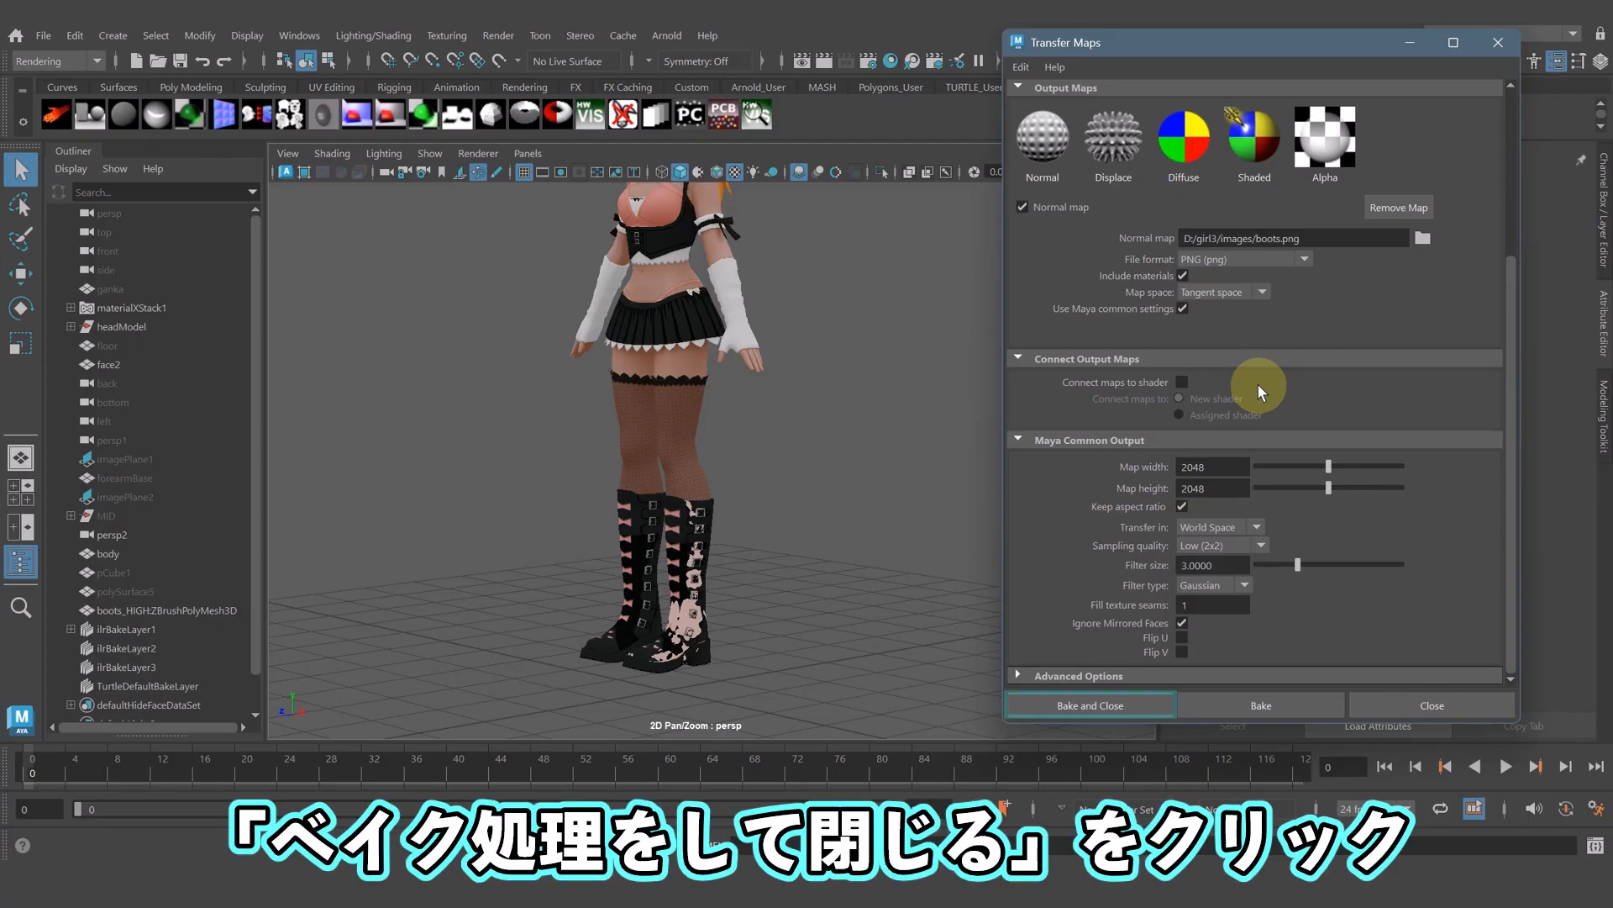
click(1084, 704)
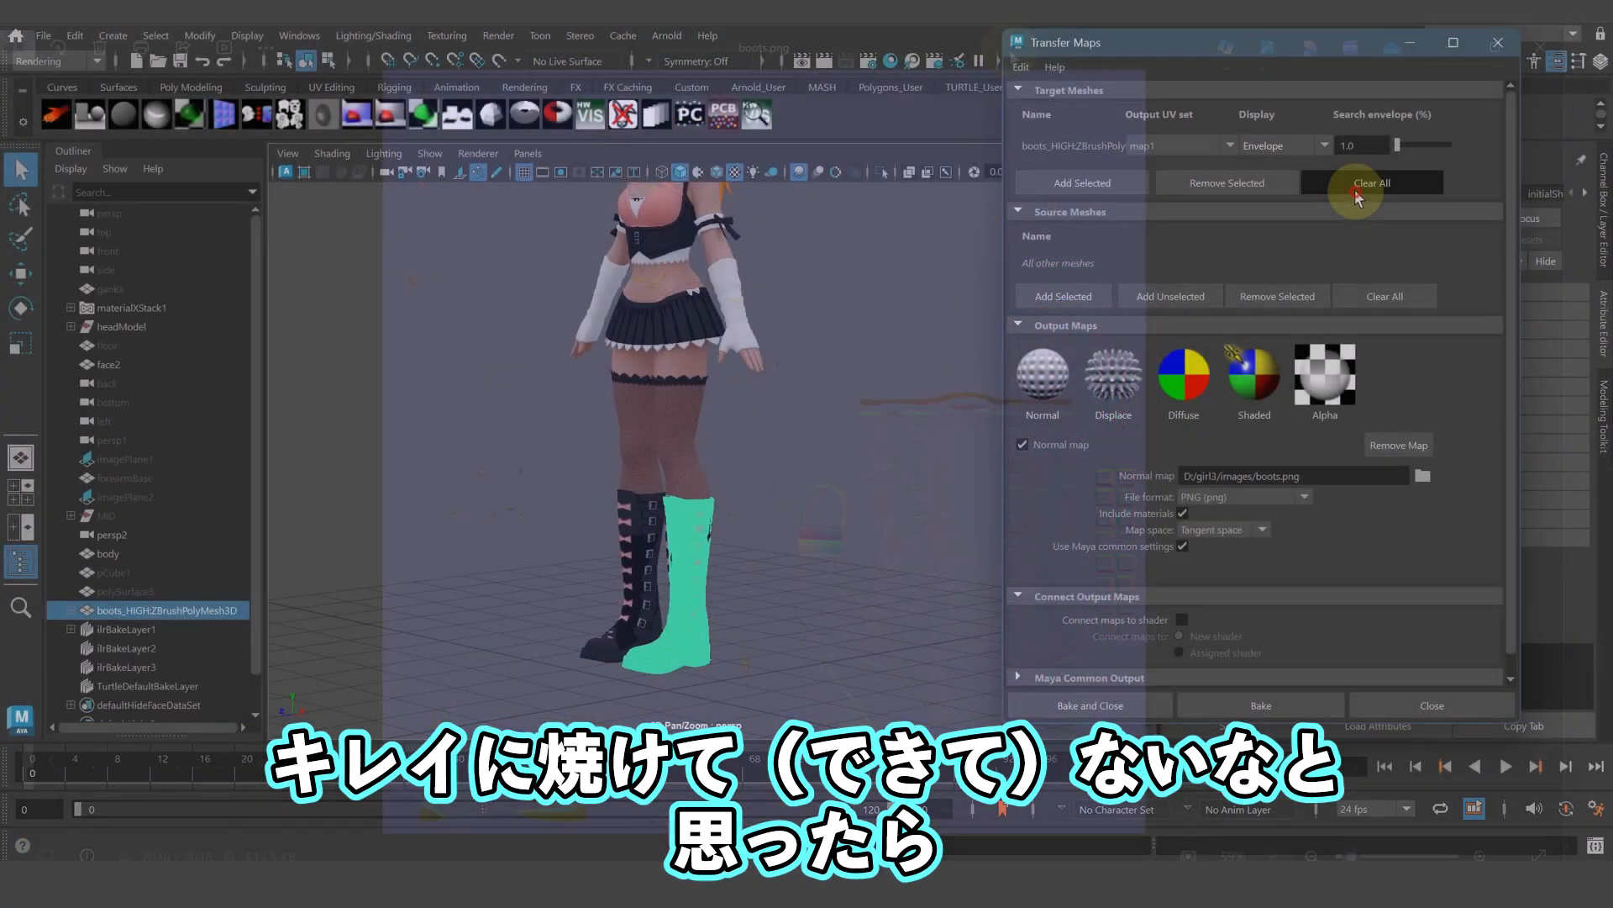
- Set the body as the Transfer Maps target, display its search envelope around the high boot, and adjust the envelope's size
click(755, 333)
click(1082, 159)
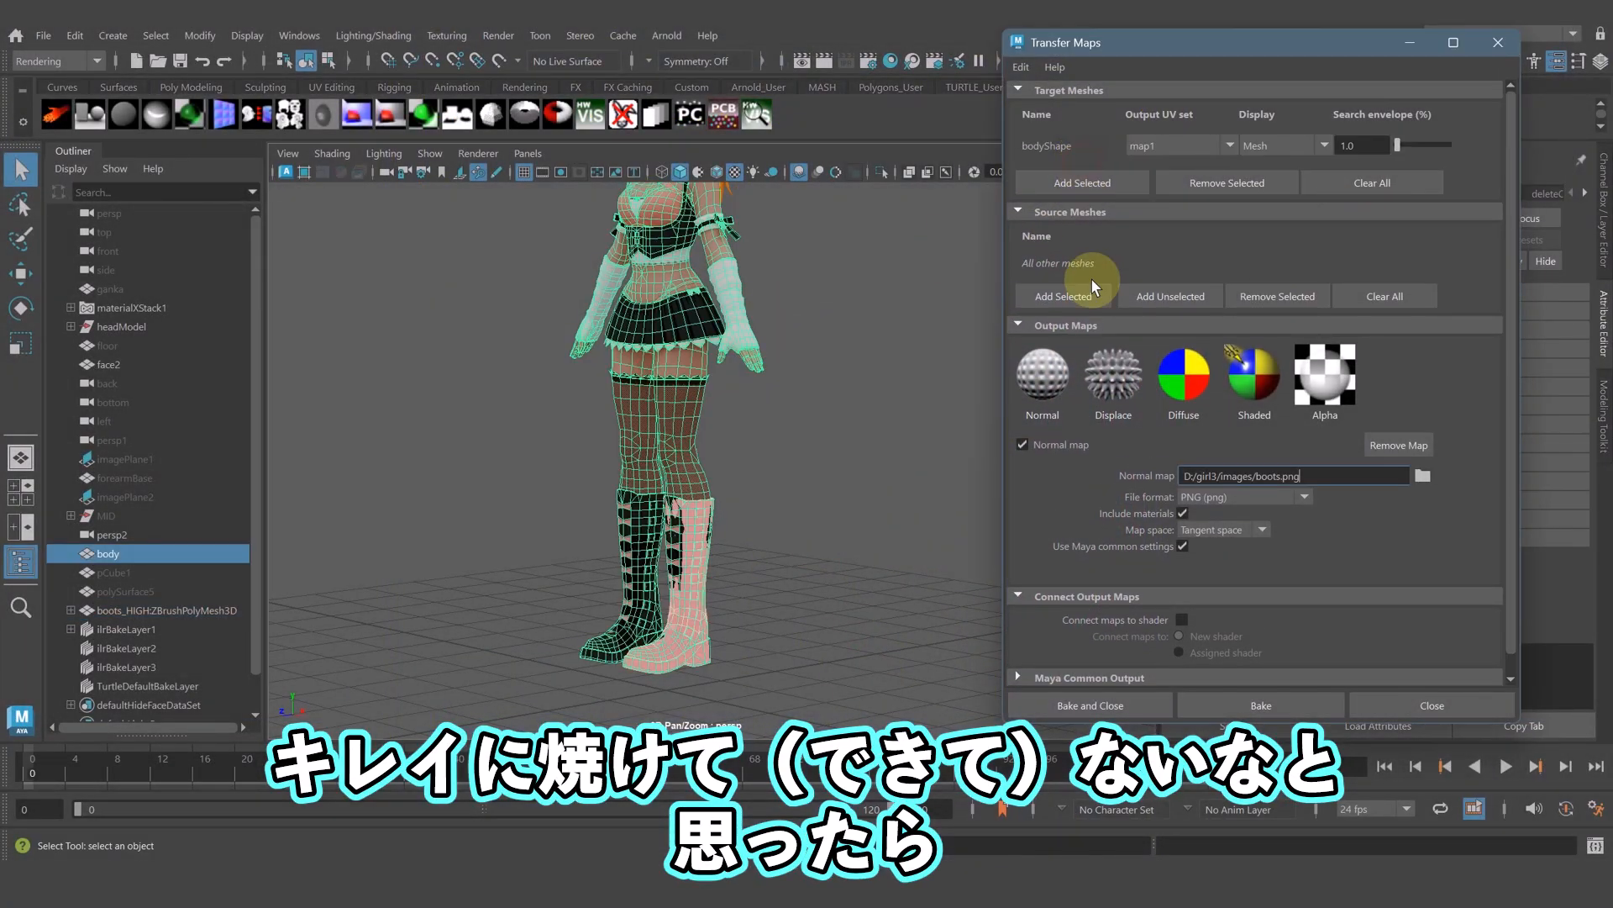
click(701, 565)
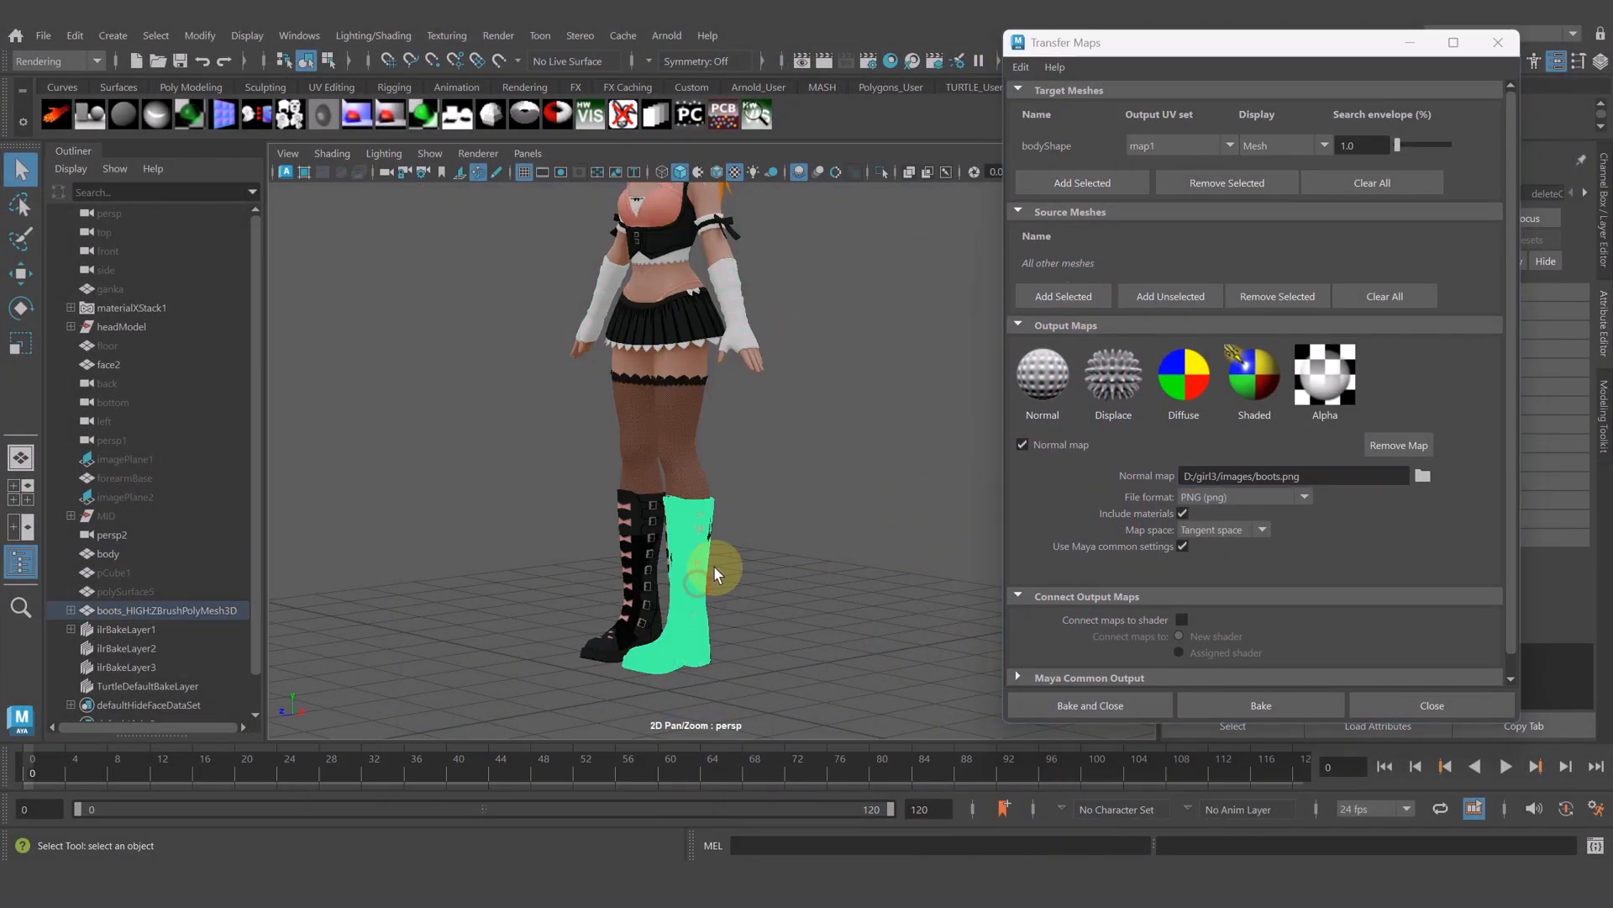
click(637, 420)
click(1279, 146)
click(1278, 188)
drag(1398, 147, 1389, 148)
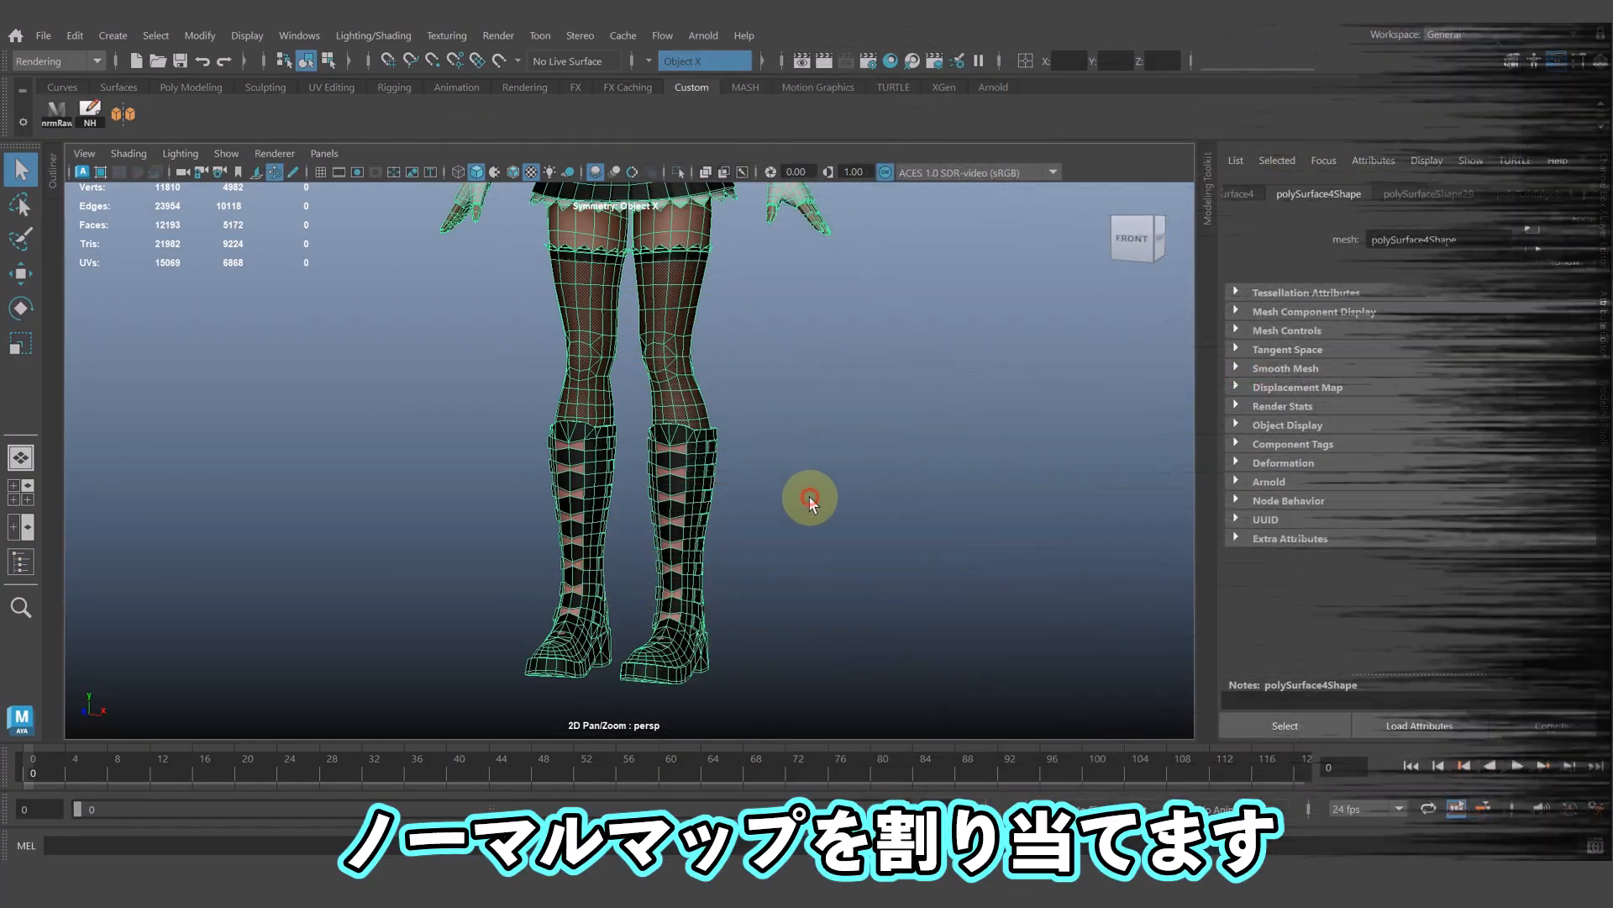
- Connect the boot normal map to the body_M material's bump mapping and use it as Tangent Space Normals
click(810, 502)
click(670, 533)
right_drag(672, 332, 682, 781)
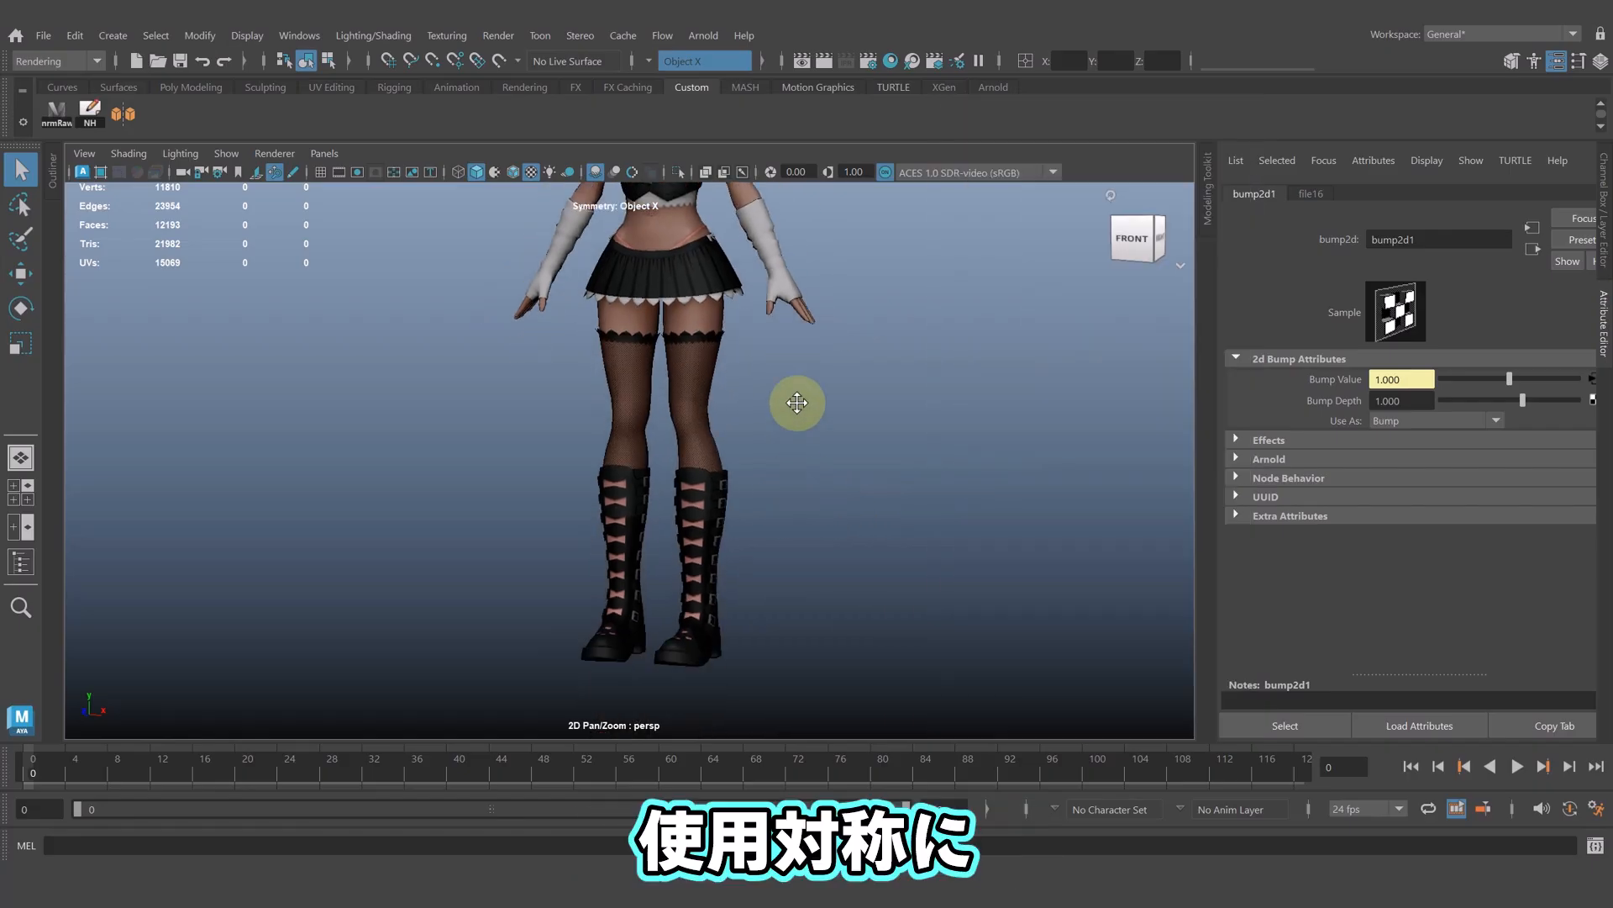
click(1395, 420)
click(1386, 461)
click(1590, 380)
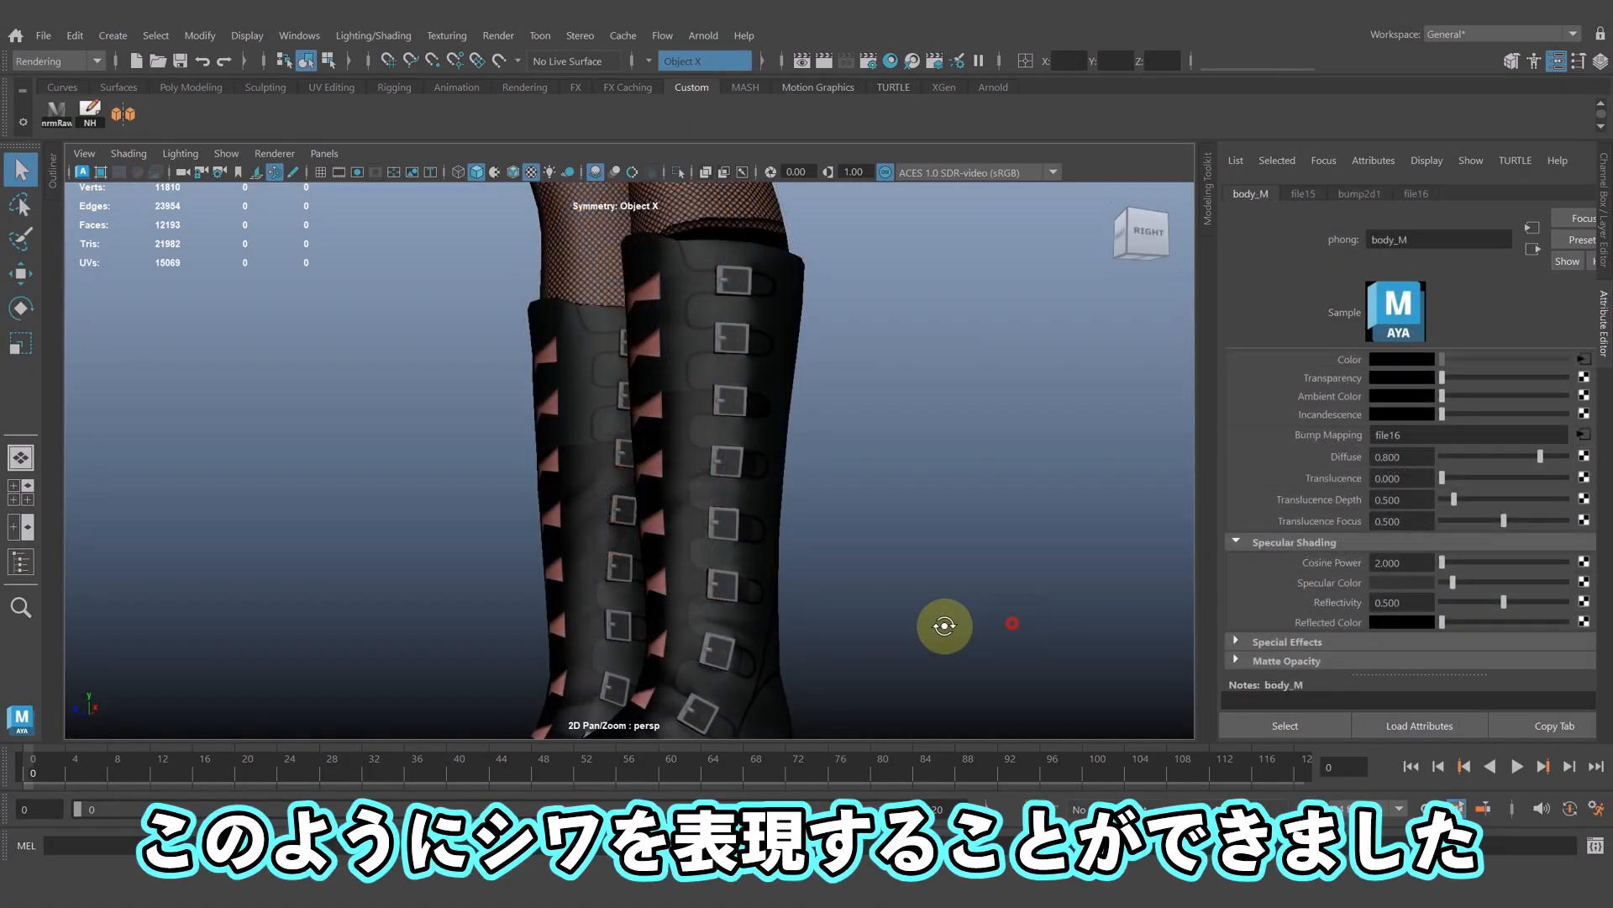
- Examine the wrinkles on the boots from the front, sides and back with the normal map applied
mouse_move(943, 619)
alt+mouse_down()
mouse_move(890, 641)
mouse_move(731, 345)
alt+mouse_up()
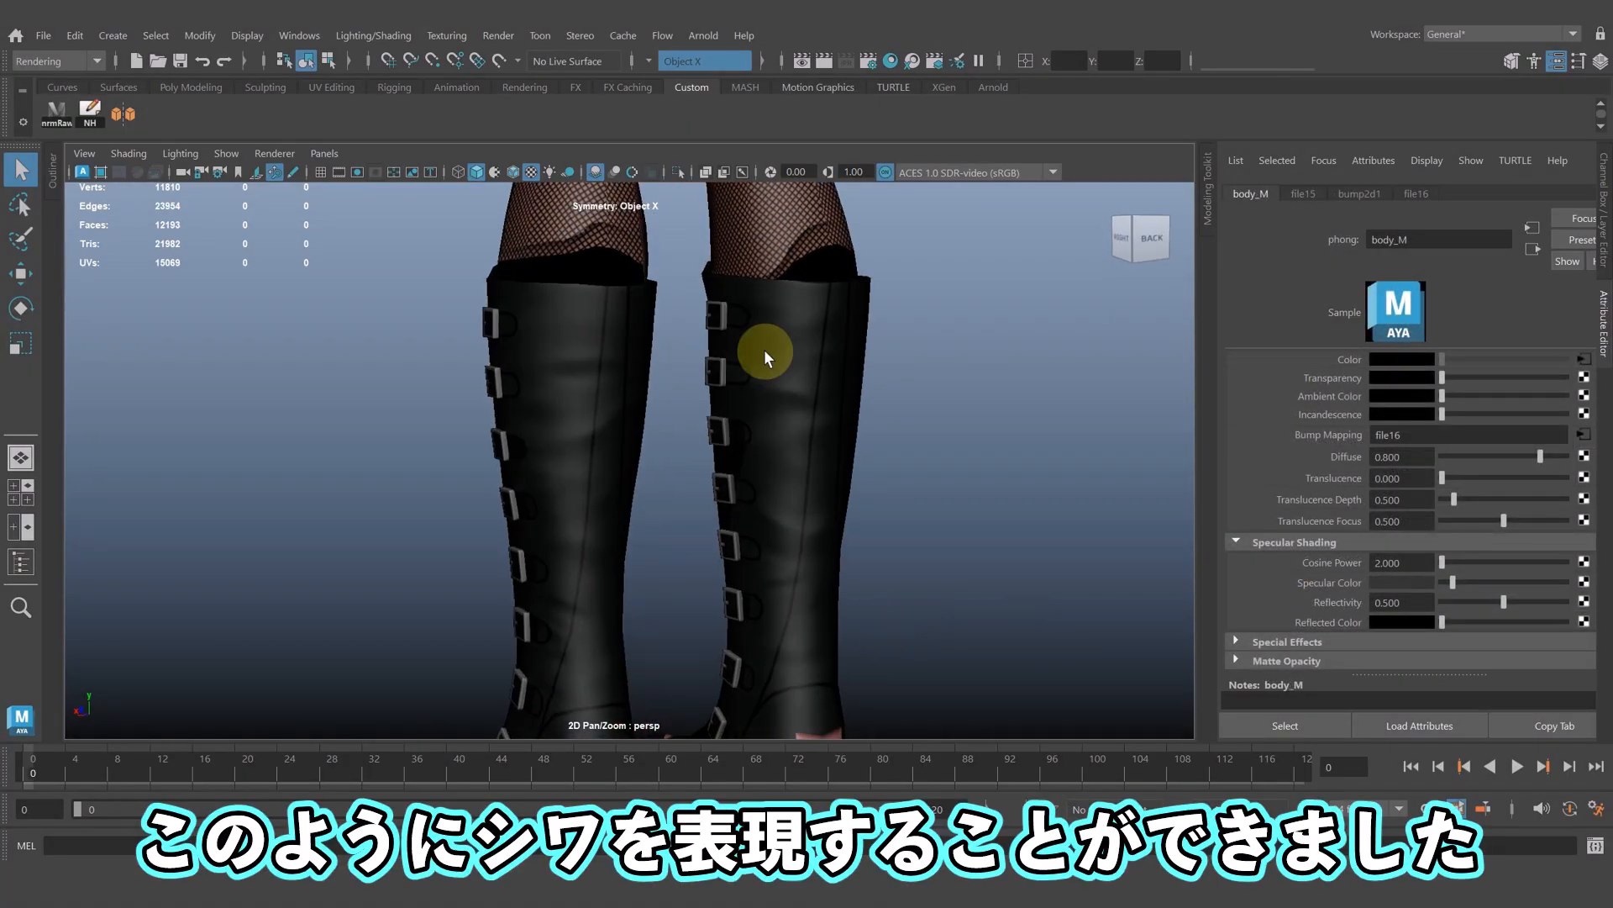
alt+drag(972, 634, 739, 616)
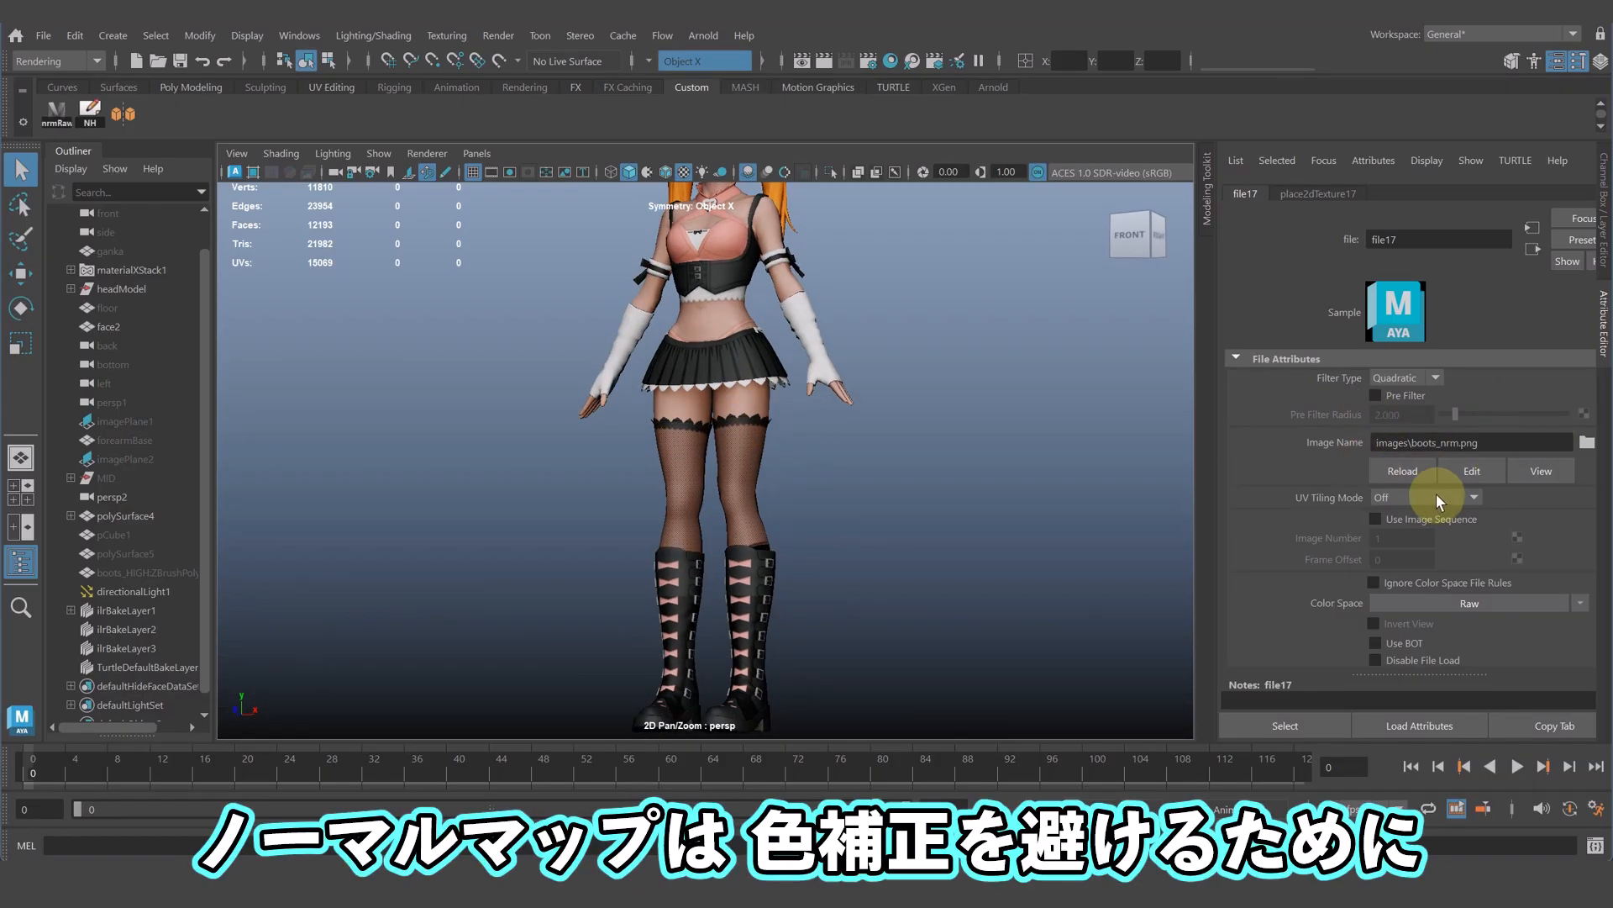
alt+middle_drag(865, 473, 829, 389)
alt+right_drag(864, 415, 1205, 458)
alt+drag(1026, 486, 972, 477)
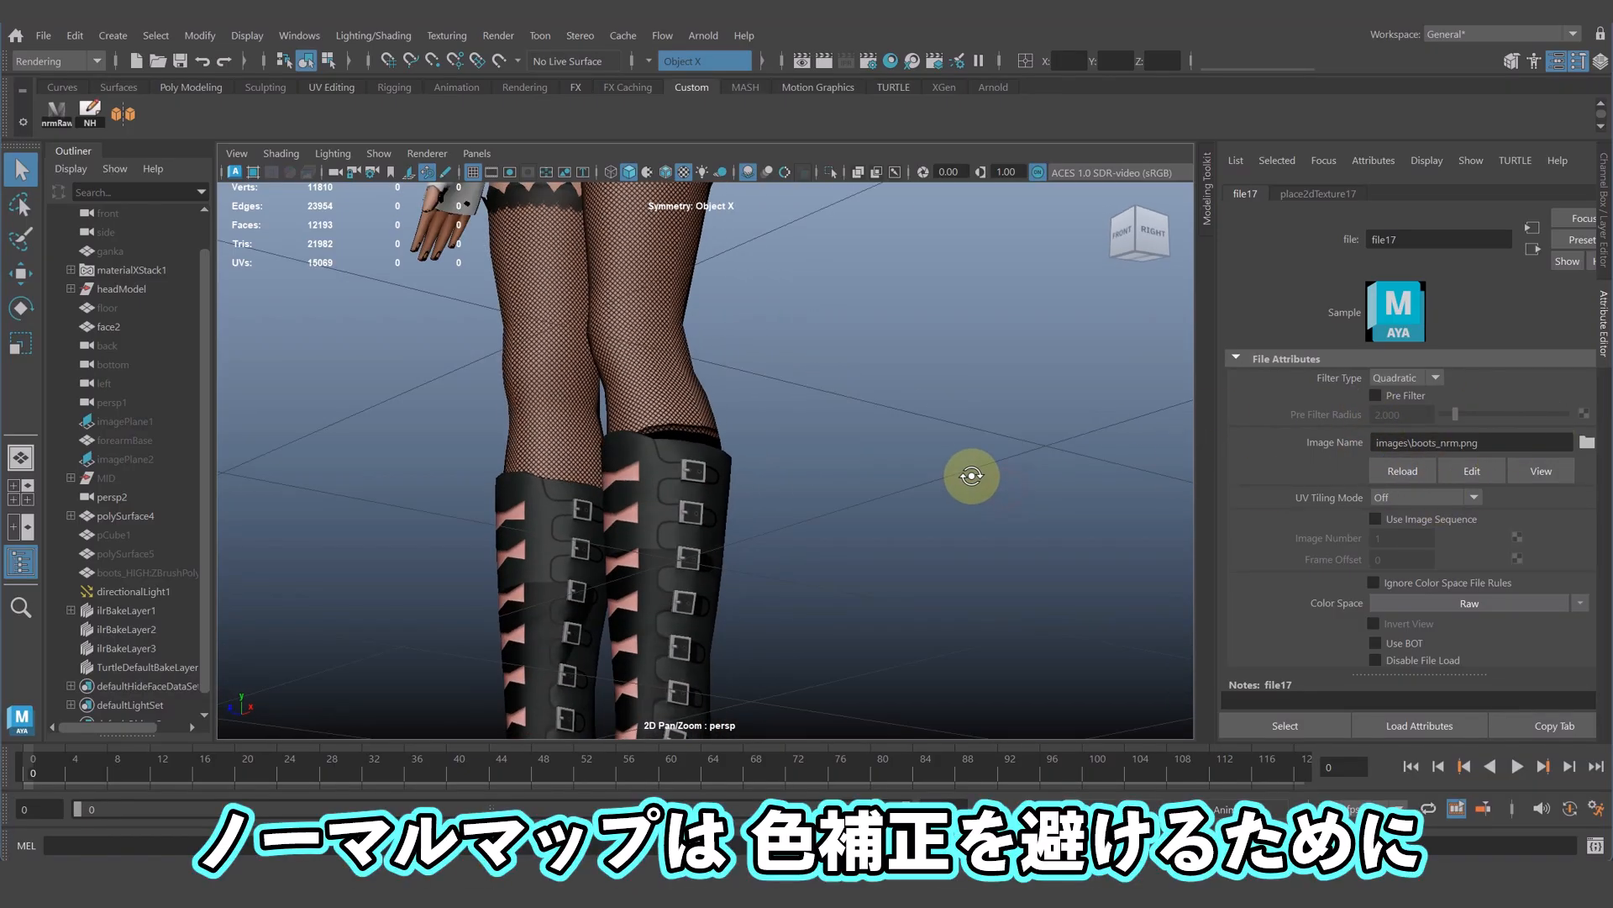
alt+middle_drag(971, 477, 911, 295)
alt+right_drag(911, 295, 1034, 425)
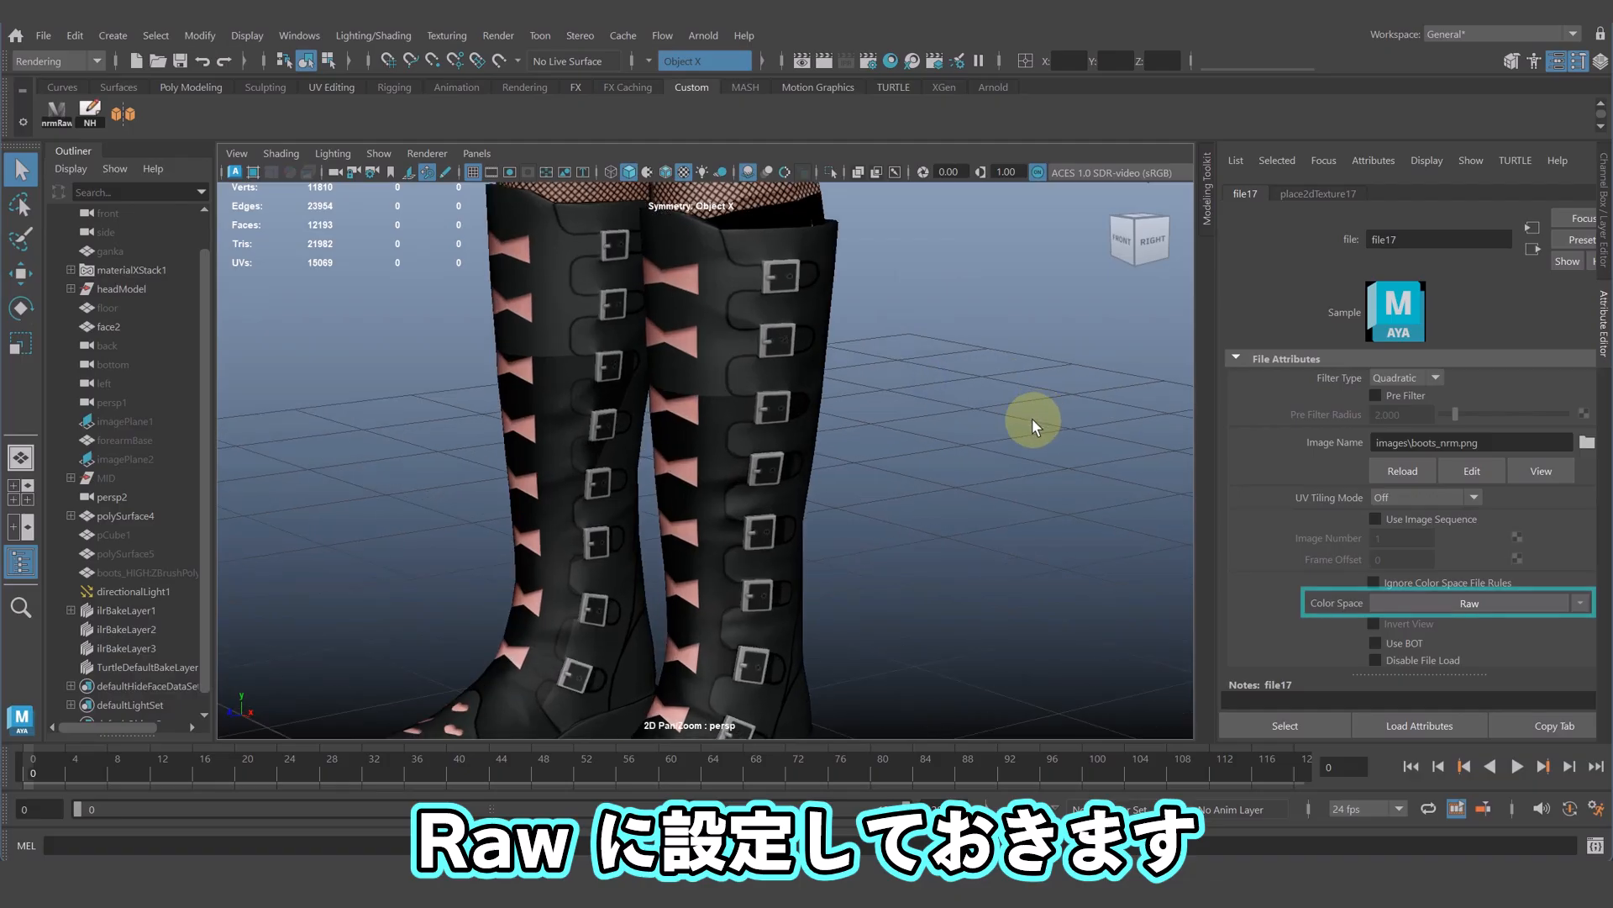
alt+drag(969, 432, 912, 397)
alt+drag(704, 508, 641, 448)
alt+drag(747, 628, 805, 582)
alt+middle_drag(804, 582, 887, 545)
mouse_move(737, 506)
alt+middle_down()
mouse_move(742, 521)
mouse_move(742, 505)
alt+middle_up()
- Open the Color Management preferences and view the normal rule under Input Color Space Rules
click(296, 36)
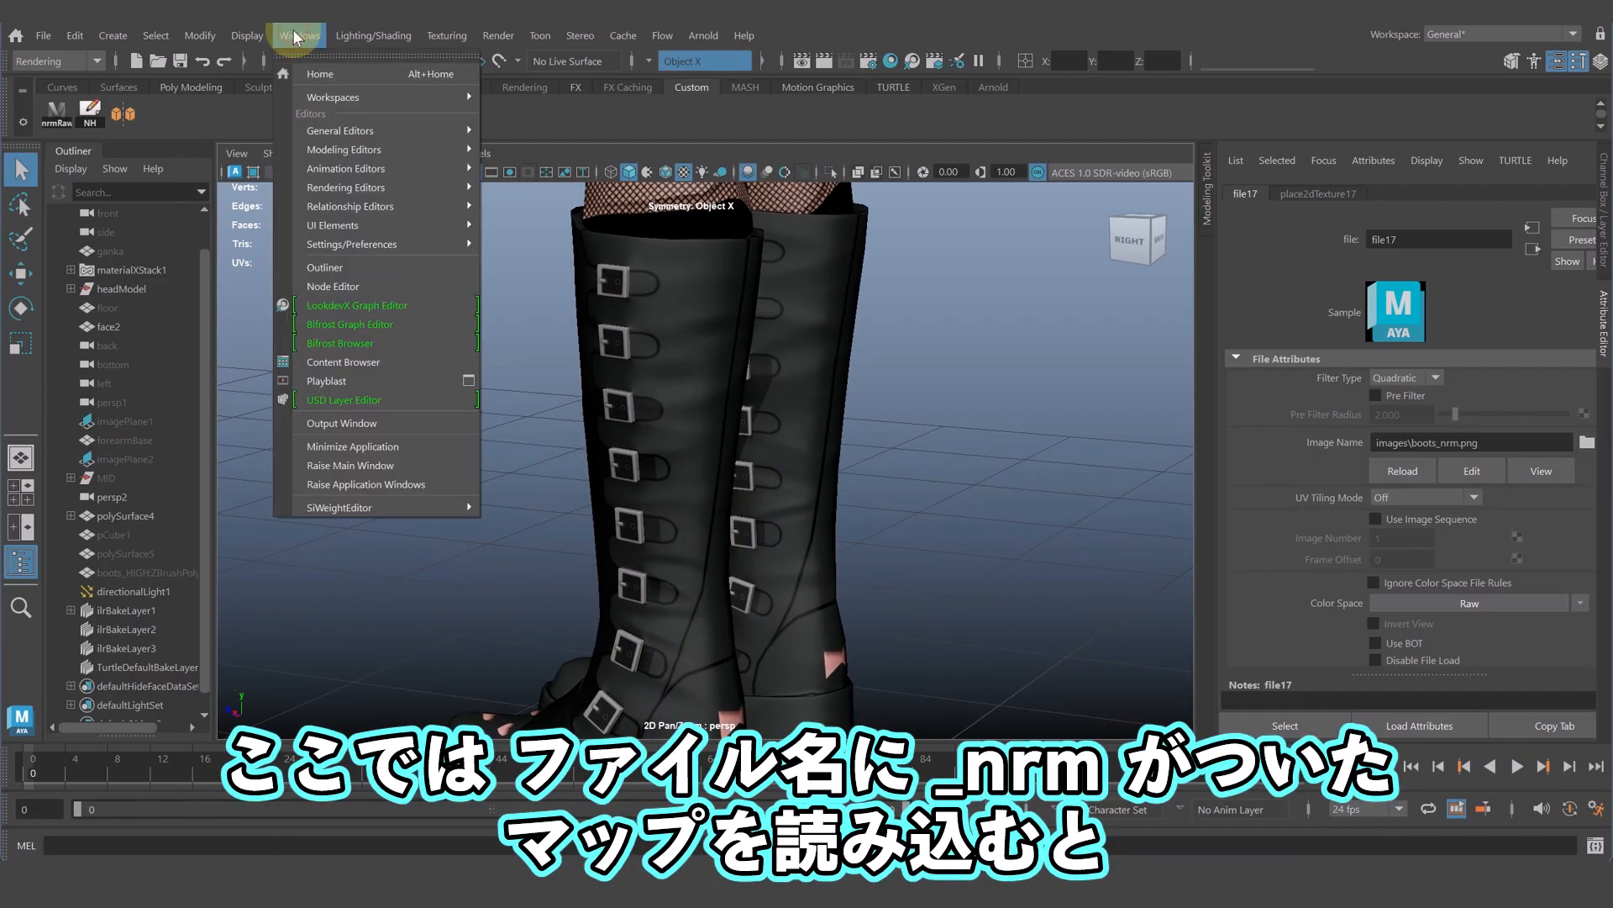
mouse_move(389, 245)
click(586, 246)
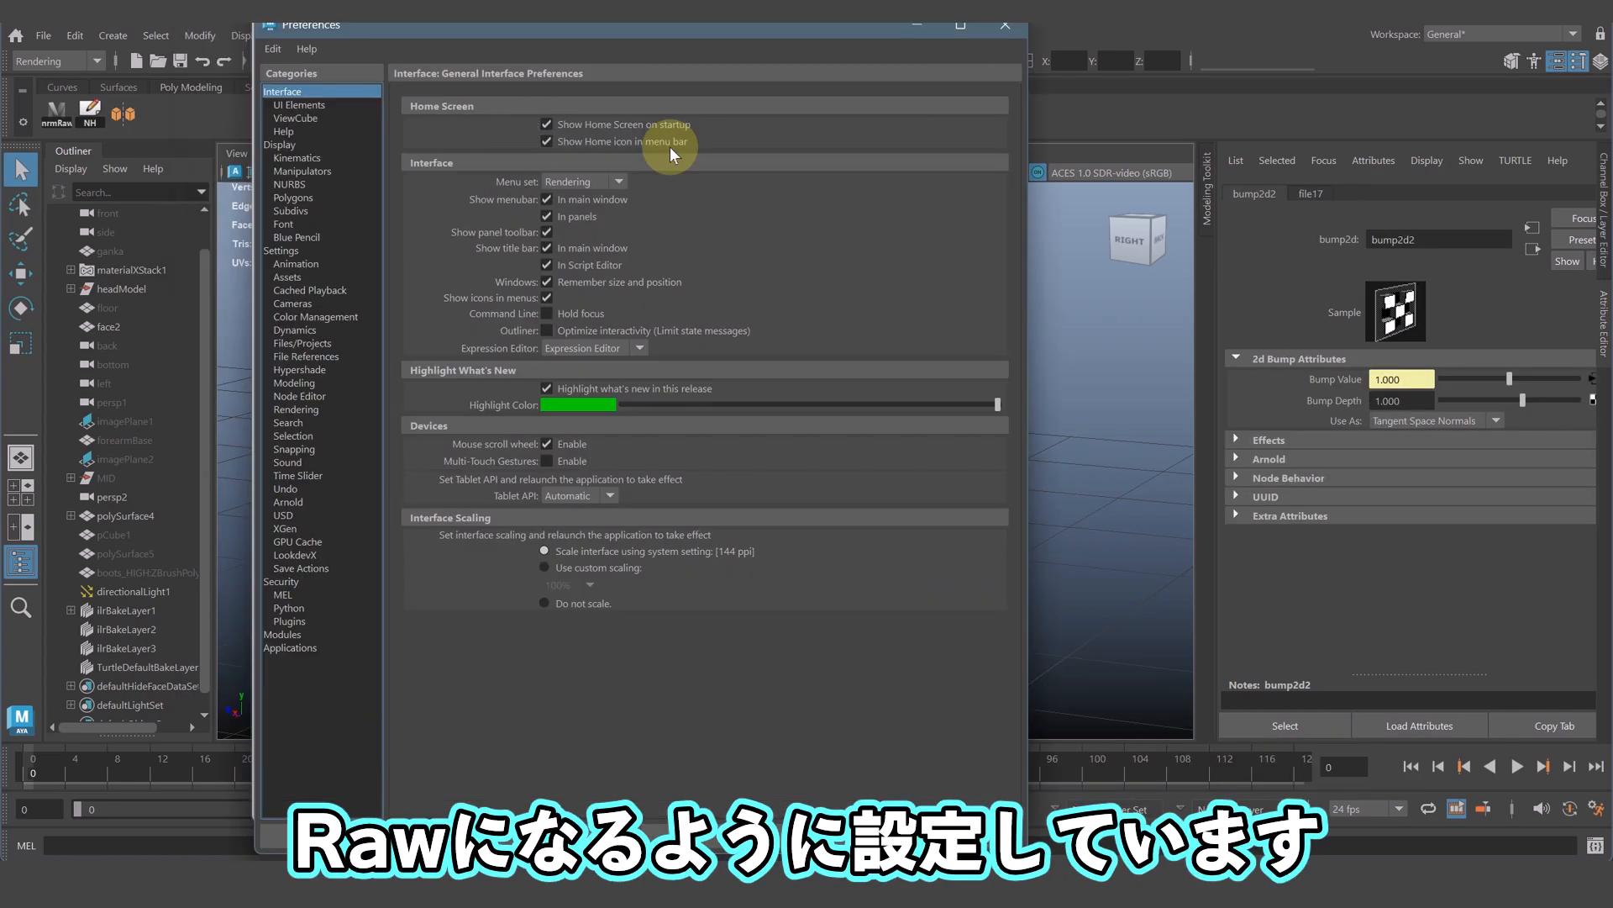
drag(666, 137, 652, 60)
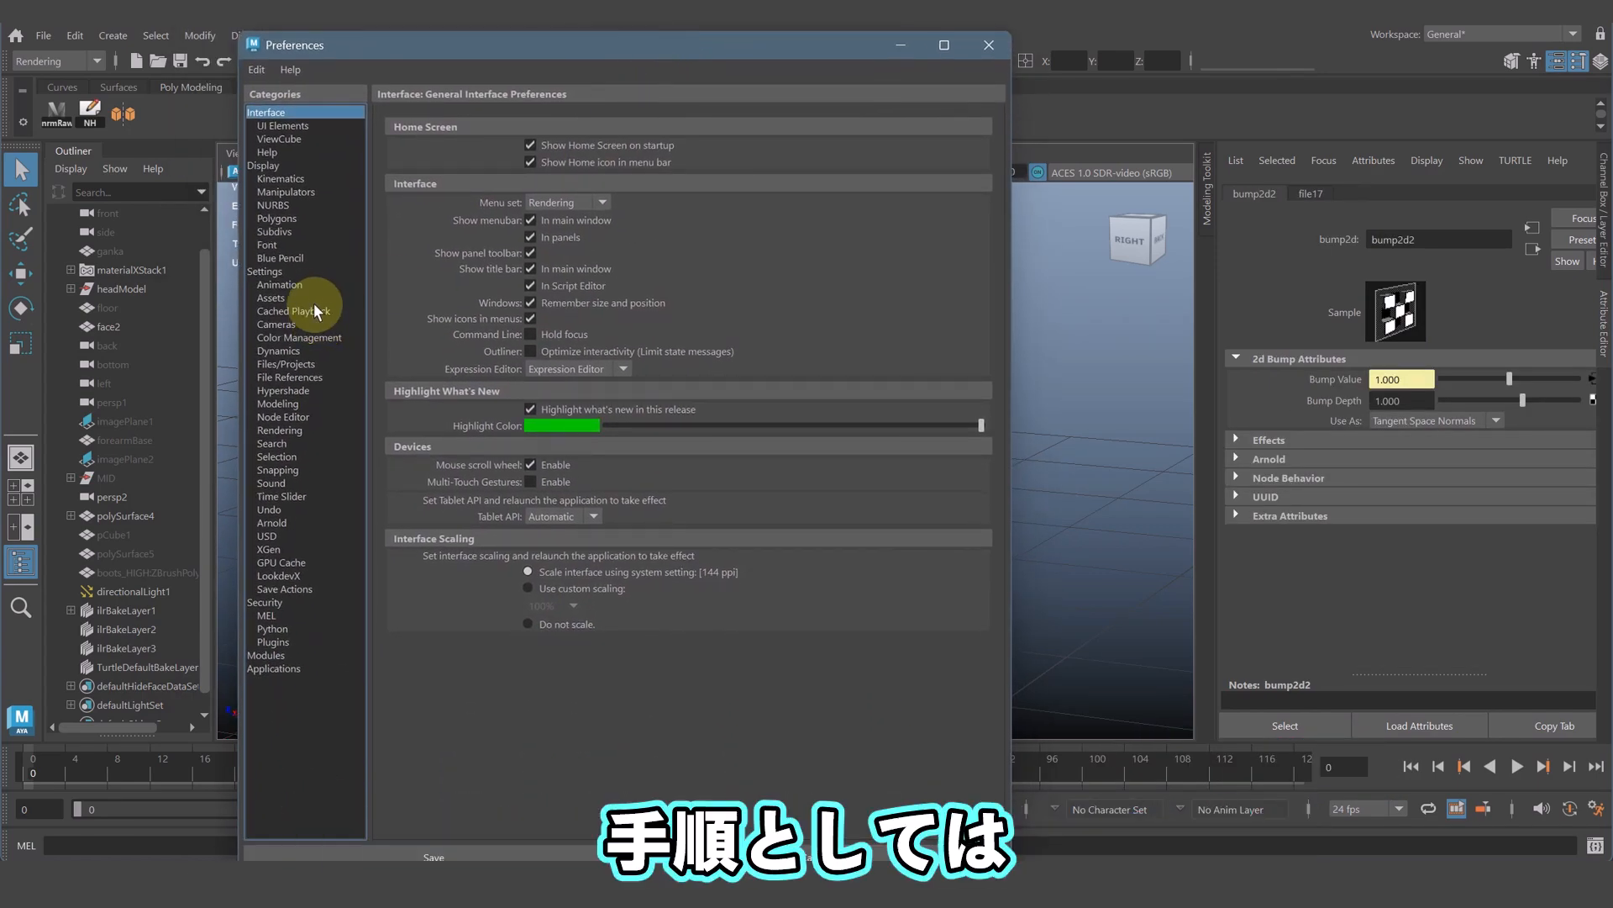
click(303, 337)
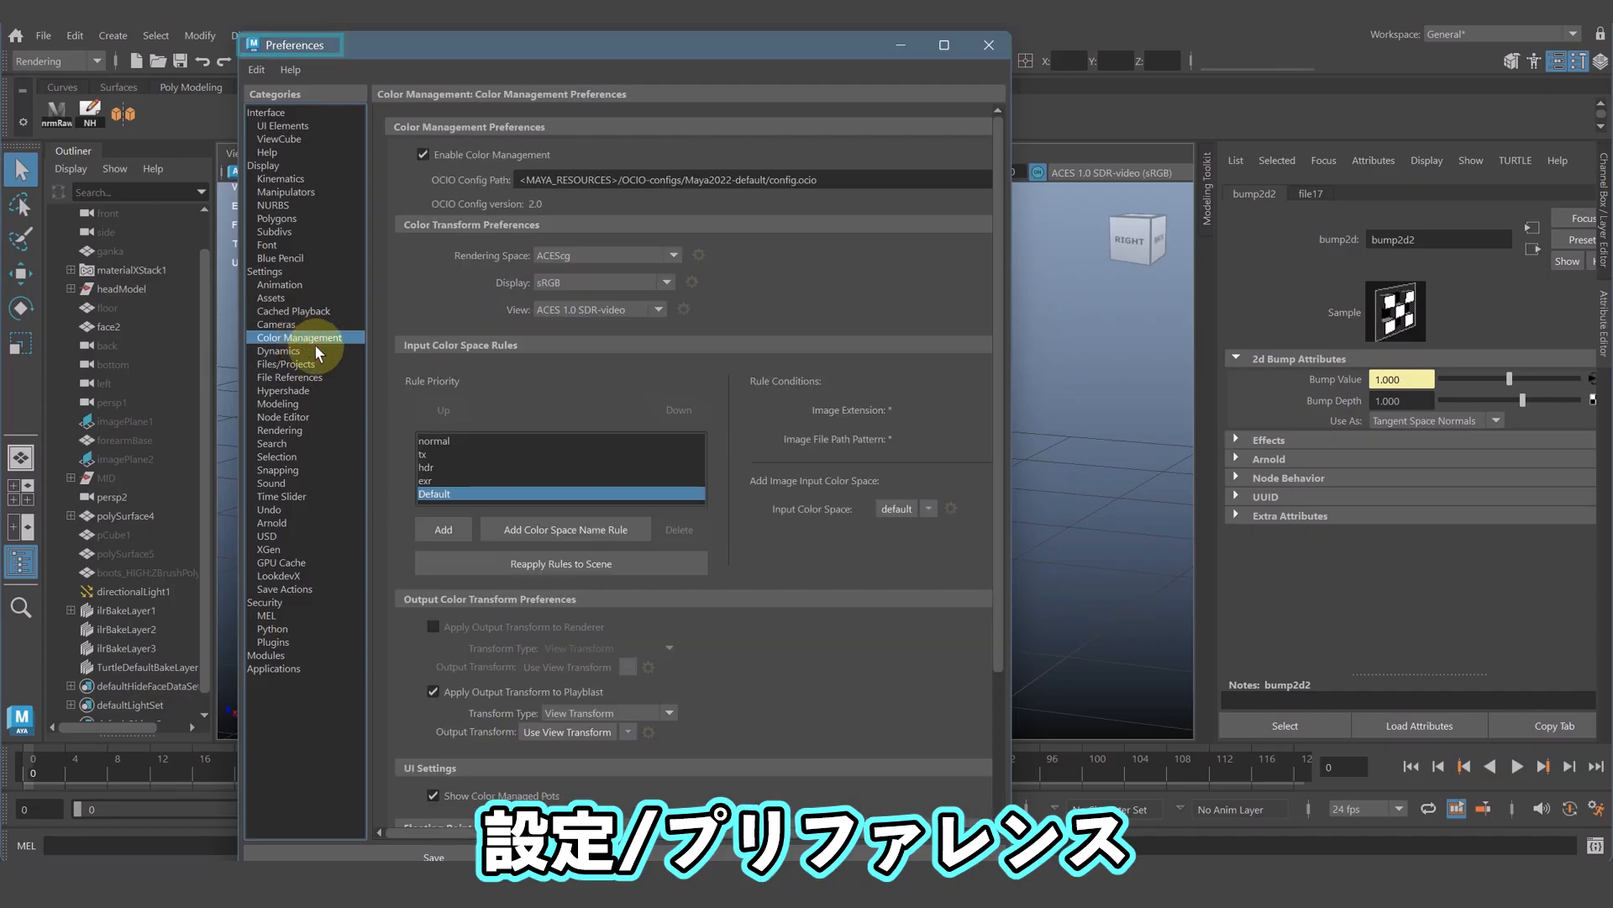
click(432, 442)
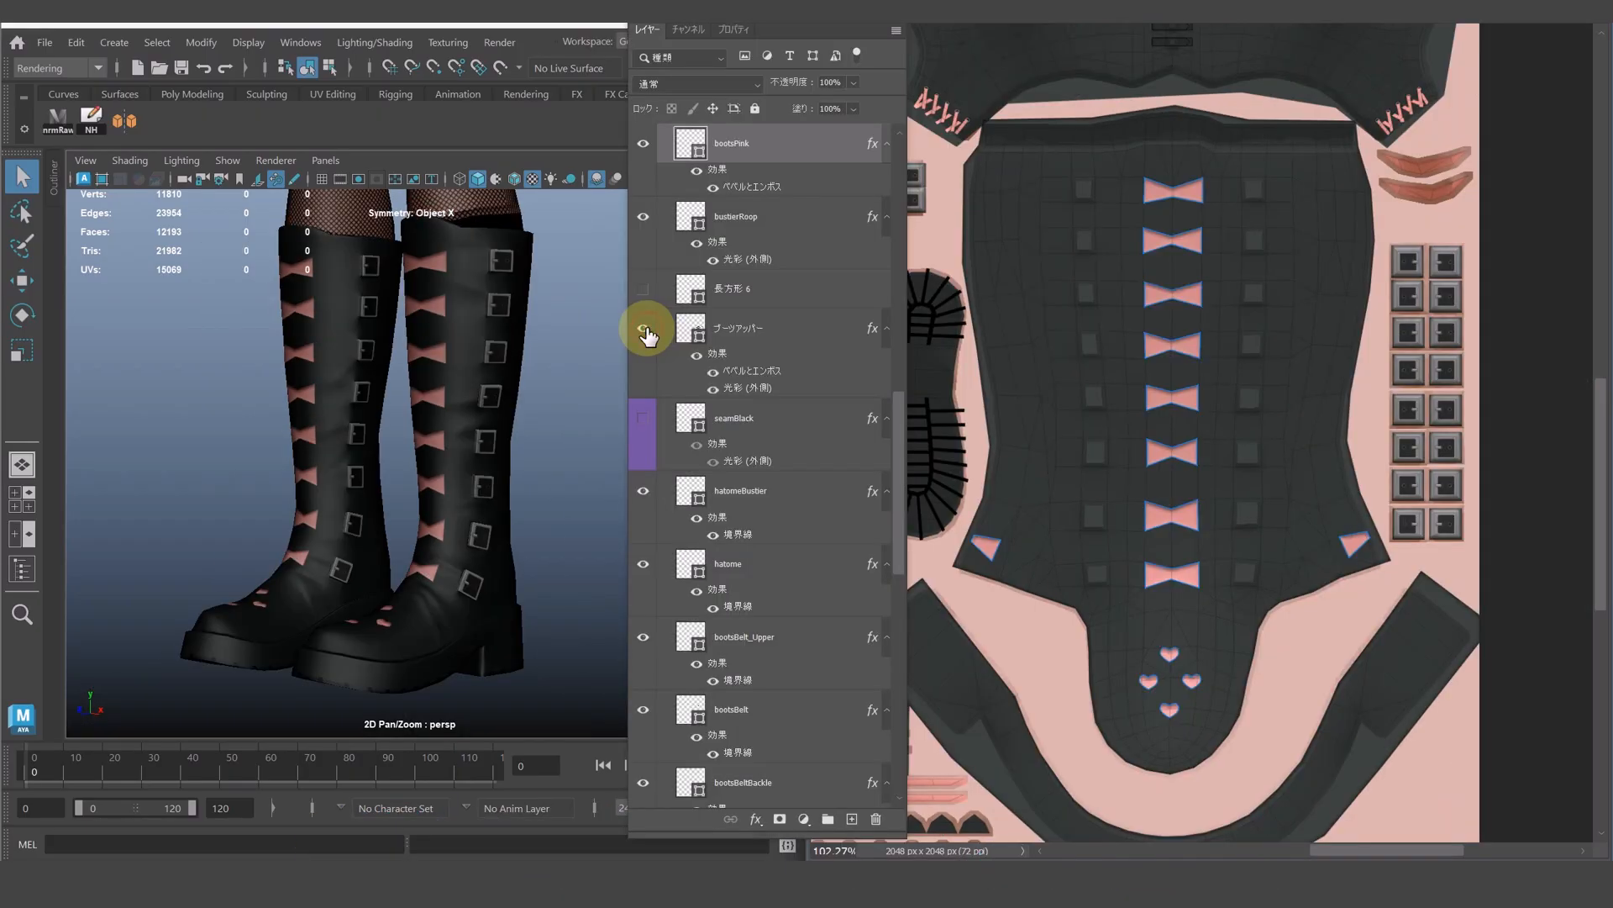
- Switch to the Photoshop texture, show the ブーツアッパー layer, and check its panel lines on the Maya boots
click(643, 417)
click(526, 414)
alt+drag(526, 414, 595, 439)
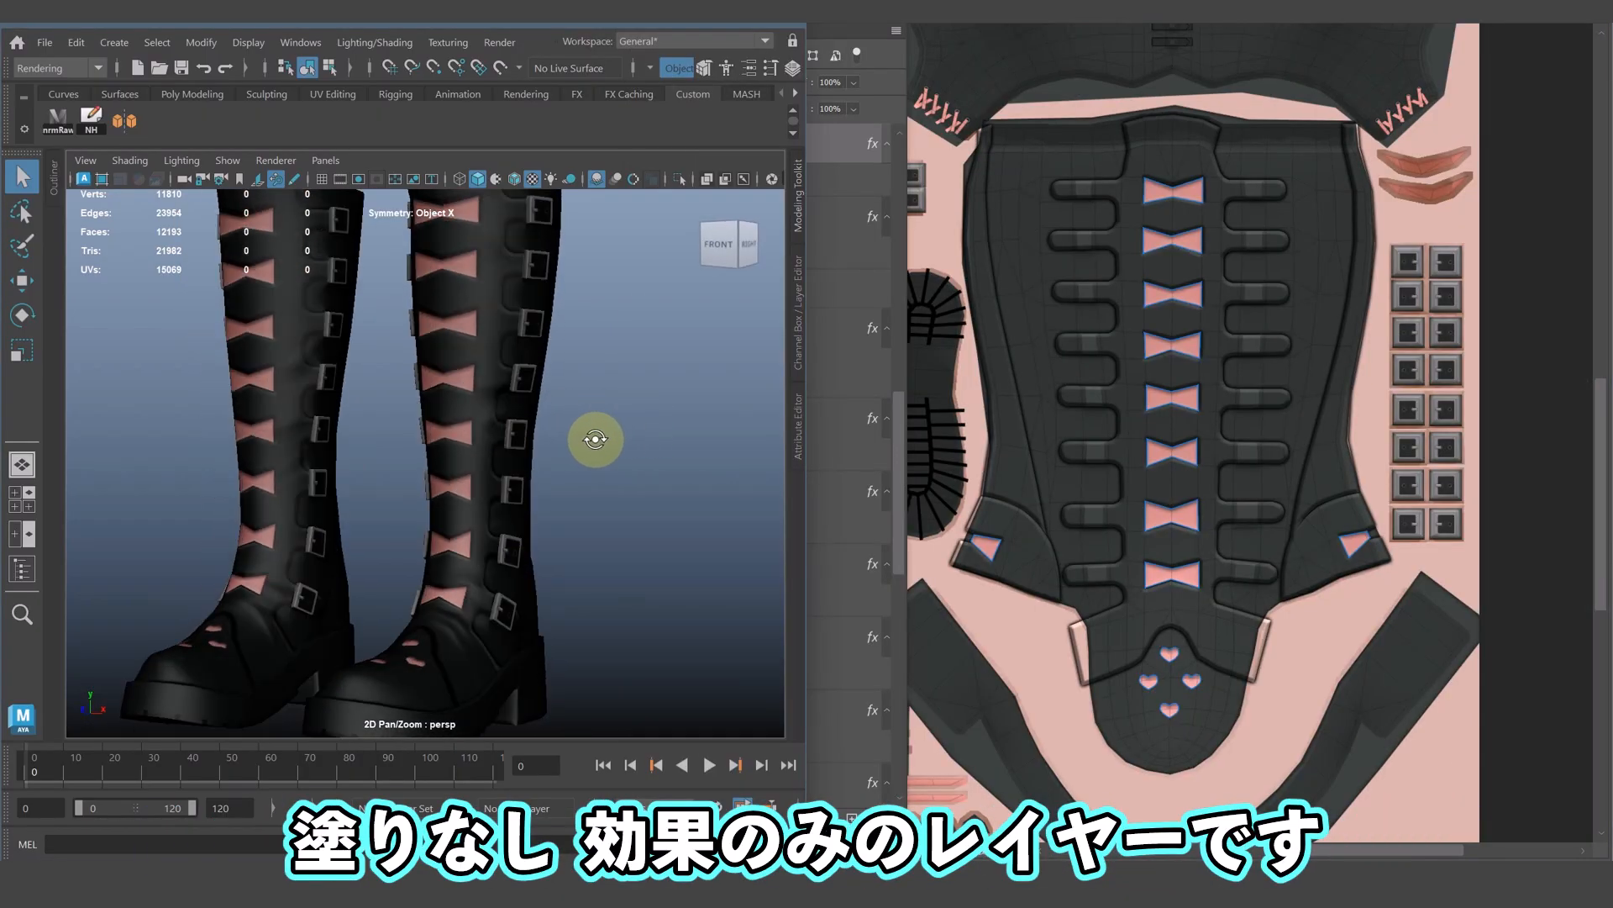
click(867, 367)
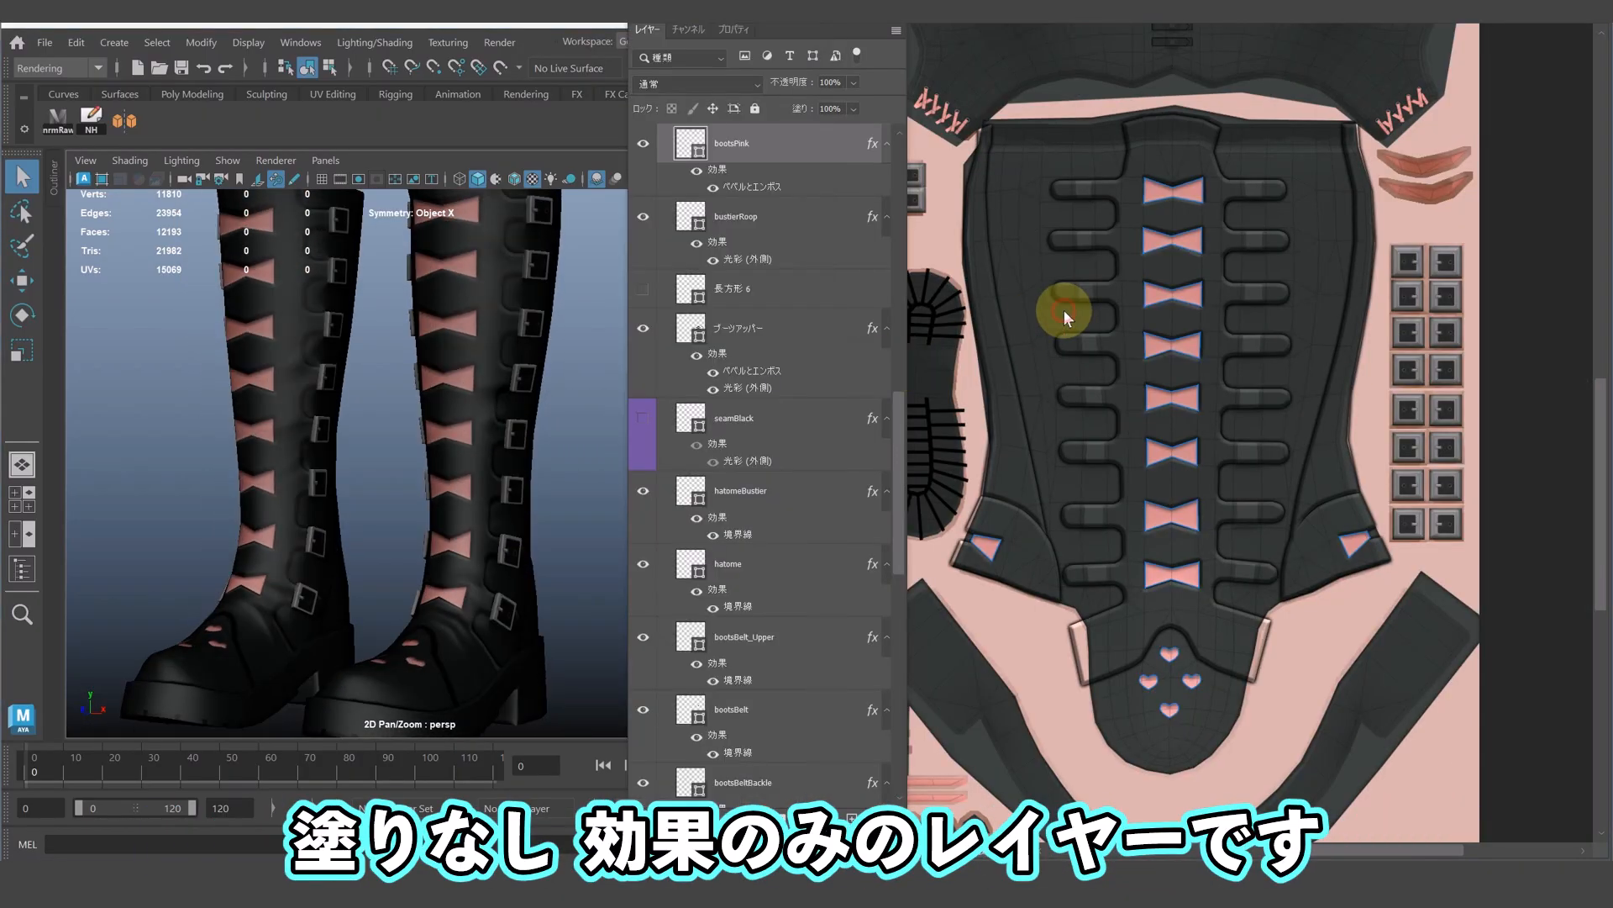
- Adjust the highlight opacity of the ブーツアッパー layer's ベベルとエンボス effect and apply the layer style
double_click(776, 356)
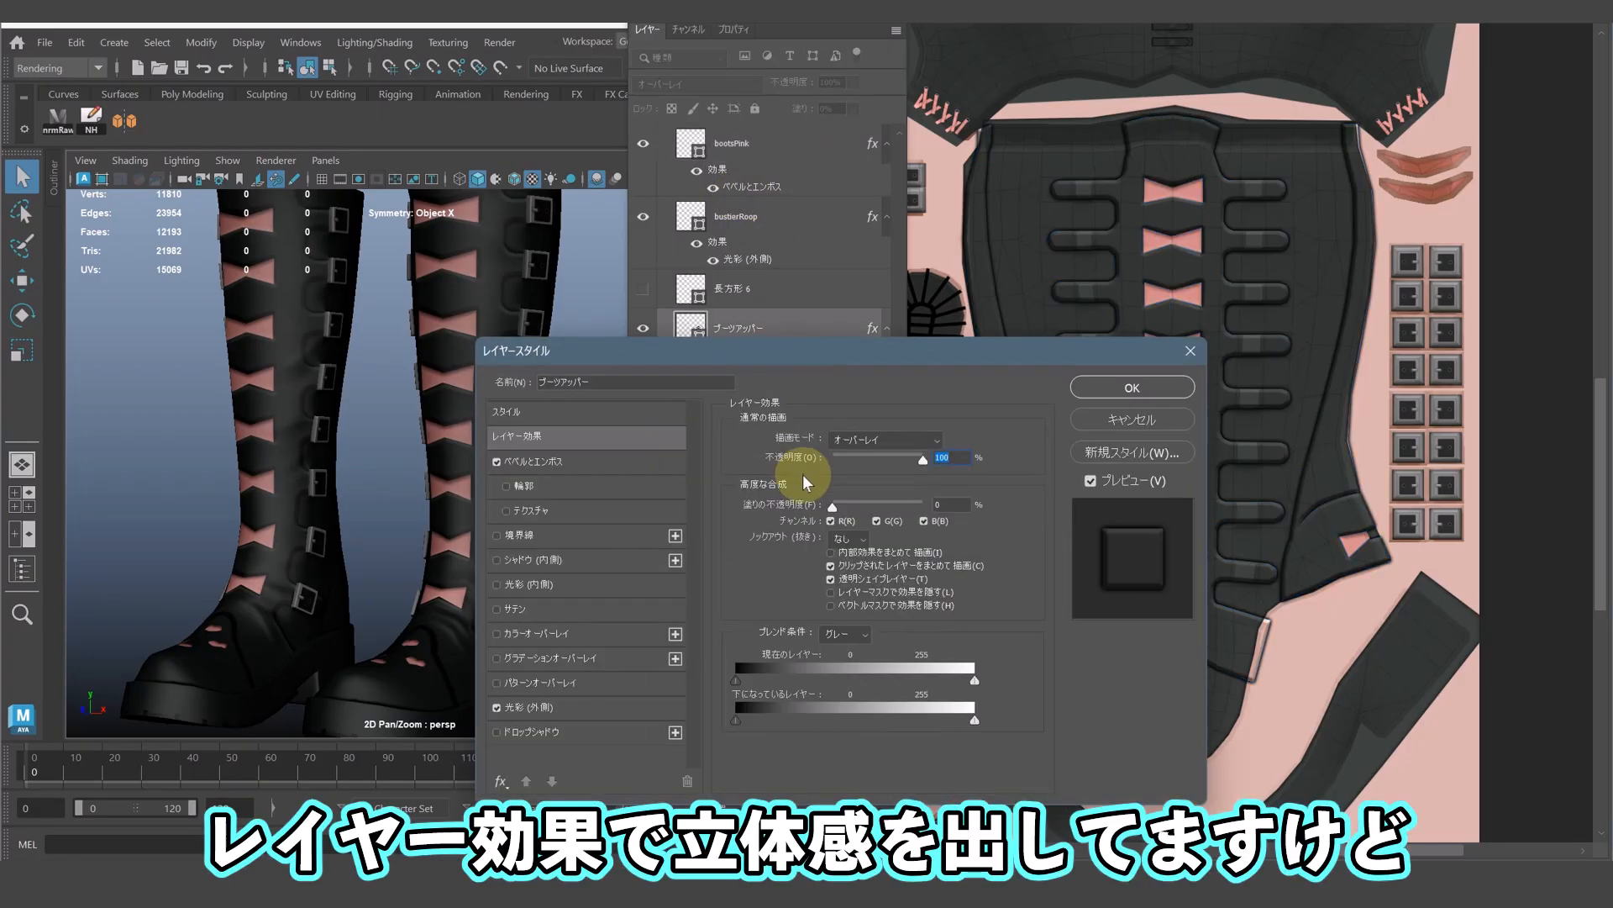
click(598, 461)
drag(874, 704, 876, 704)
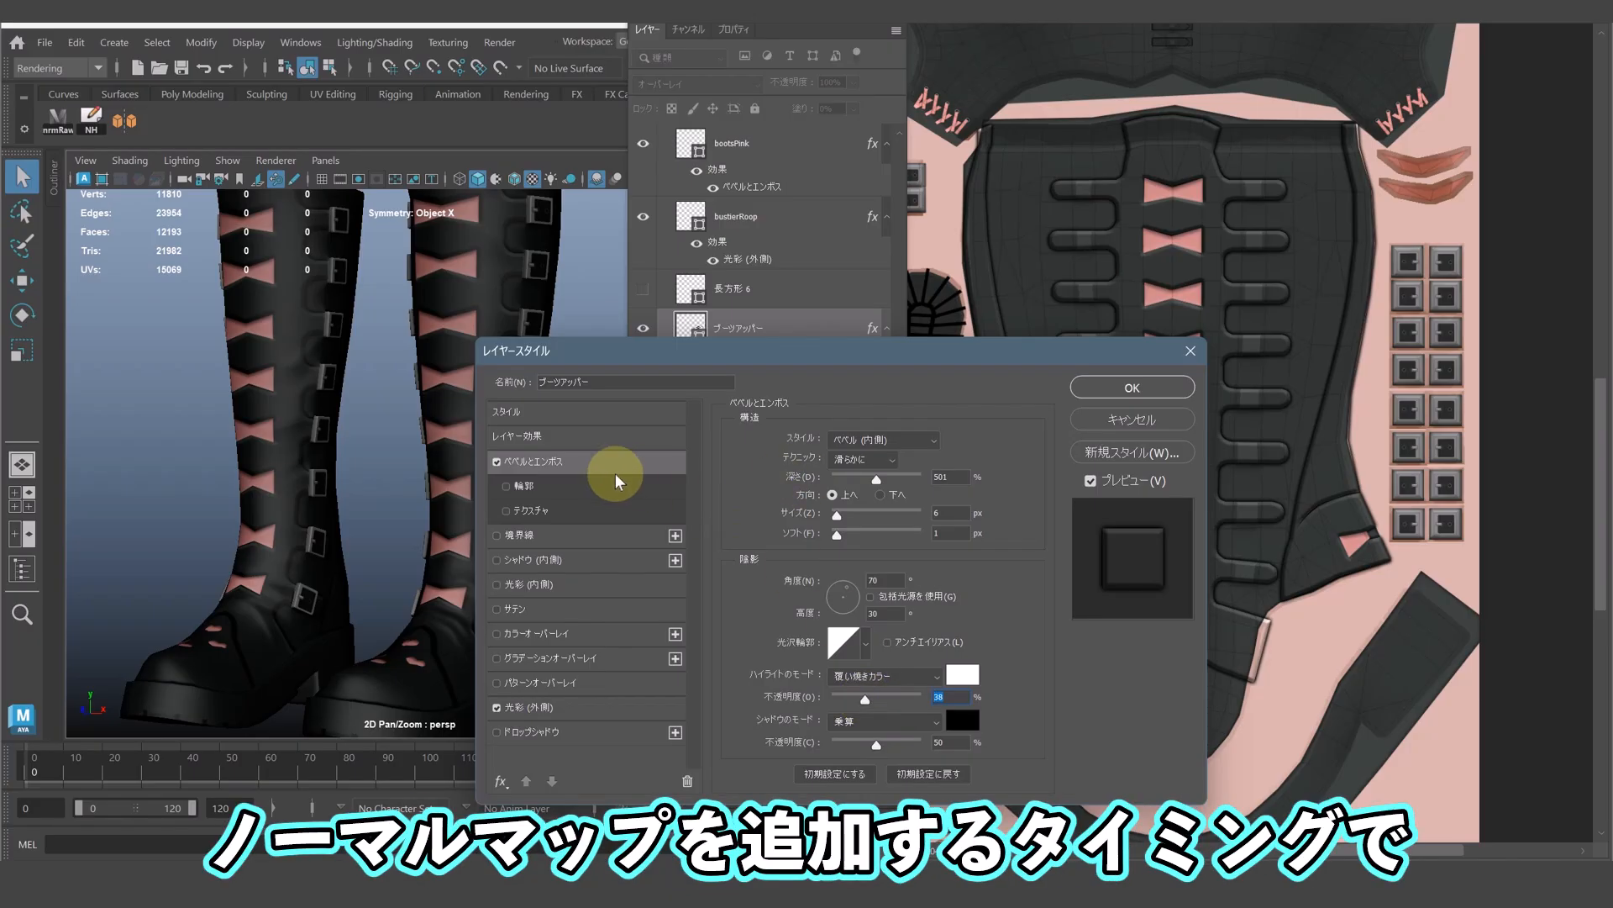
click(1118, 387)
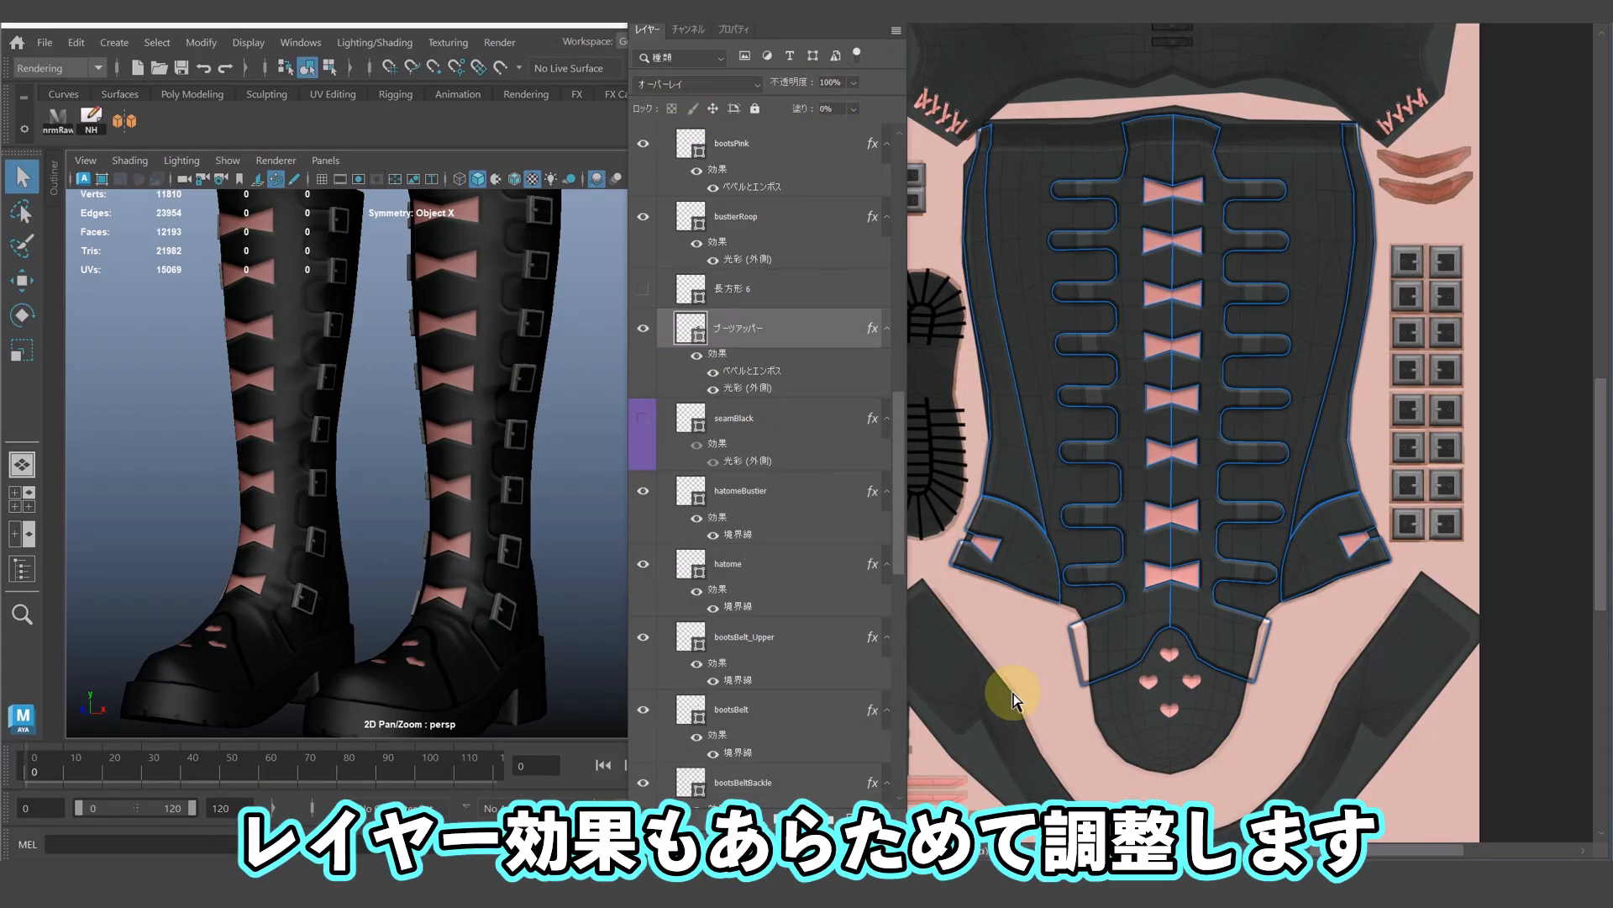
click(824, 353)
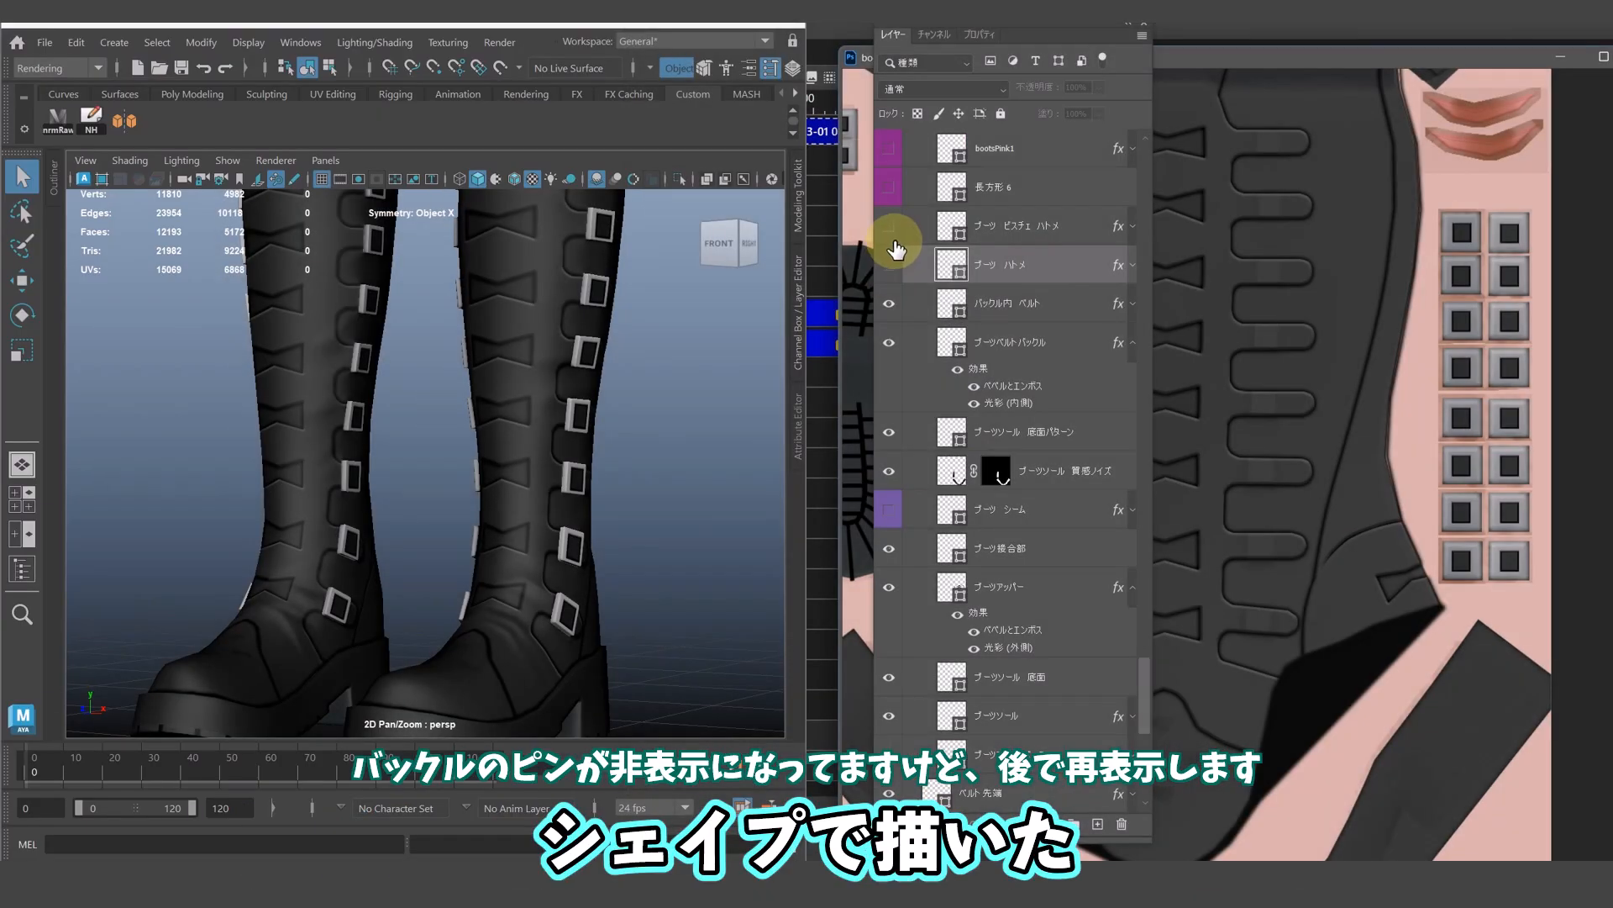
- Show the ブーツピンク layer and check the pink bow shapes on the front of the Maya boots
alt+drag(705, 395, 672, 395)
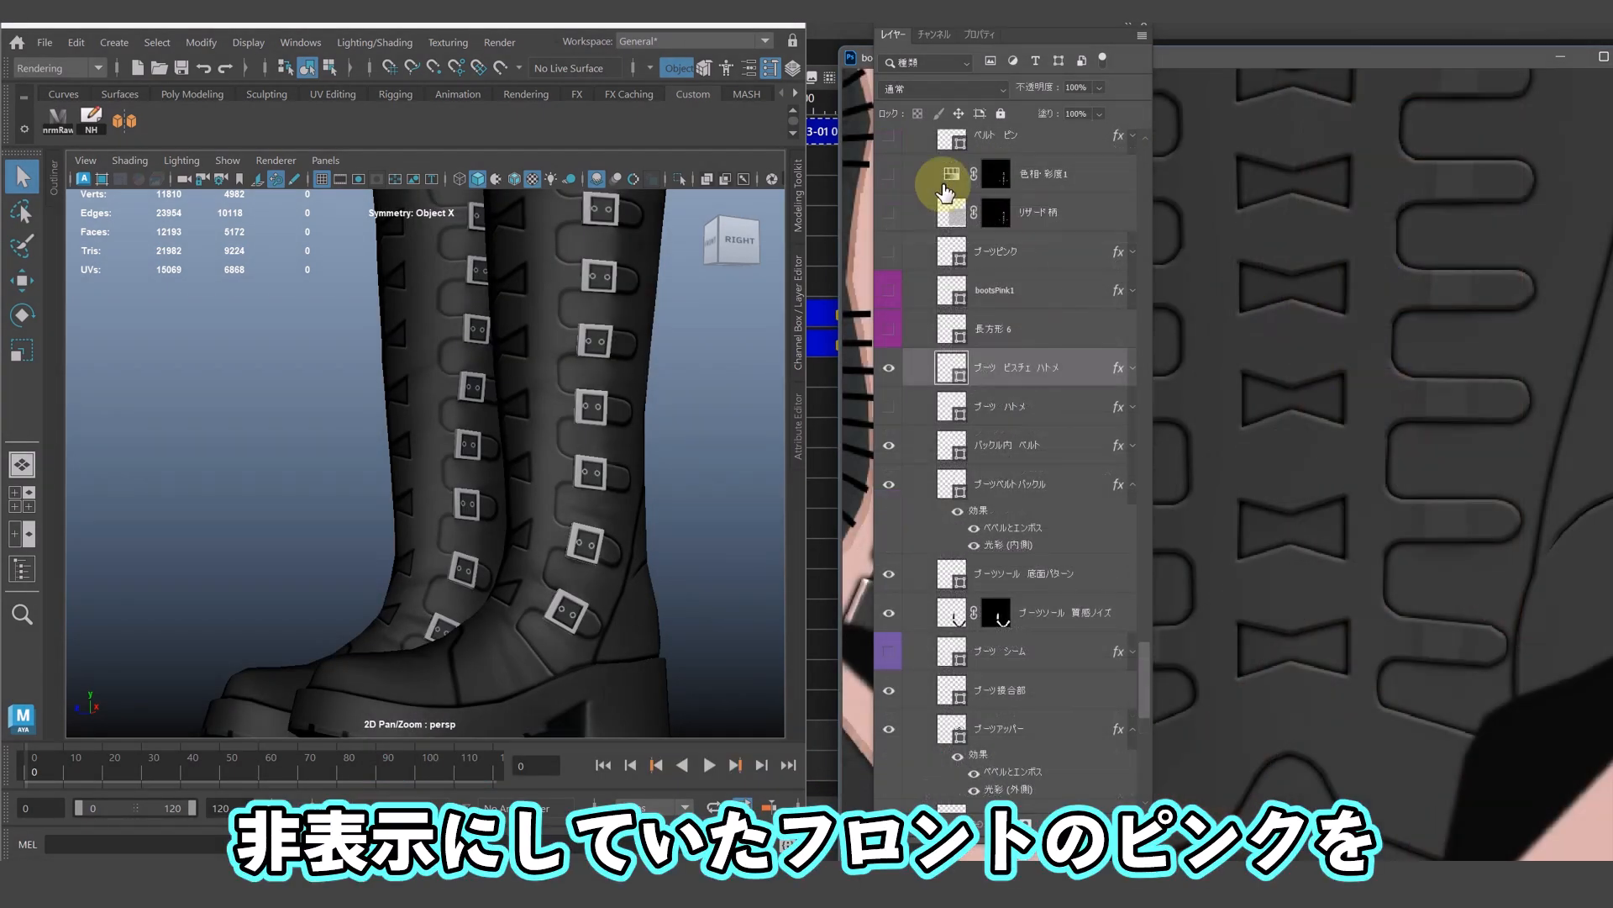
click(889, 251)
alt+drag(626, 489, 703, 489)
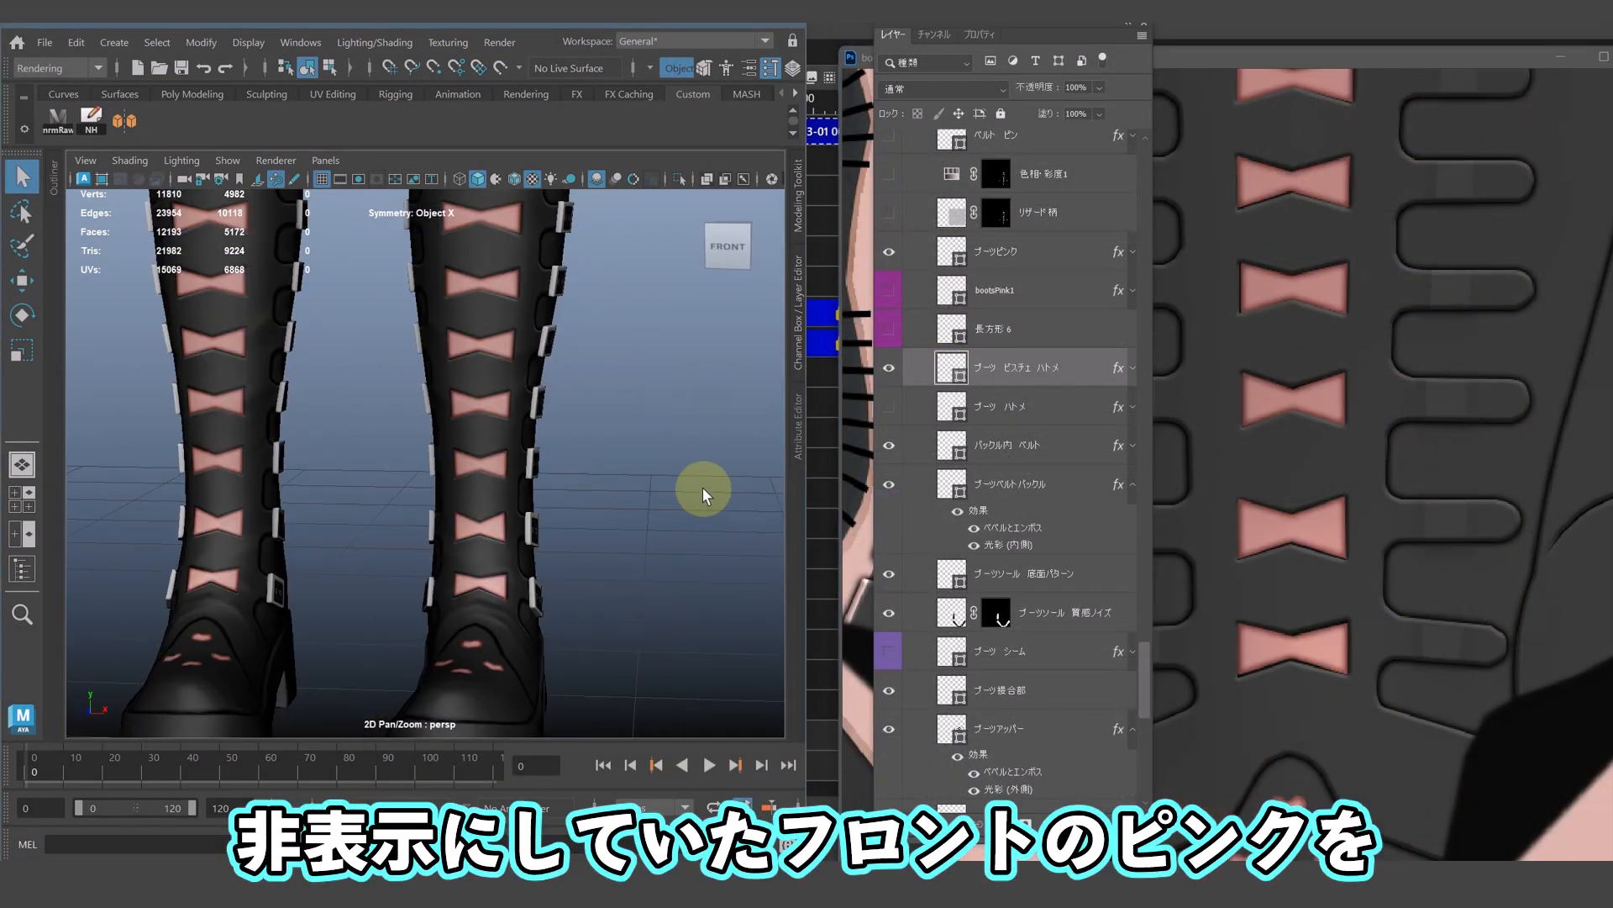
- Expand the ブーツピンク layer's effects, toggle ベベルとエンボス, and view the bows' depth on the Maya boots
click(1132, 251)
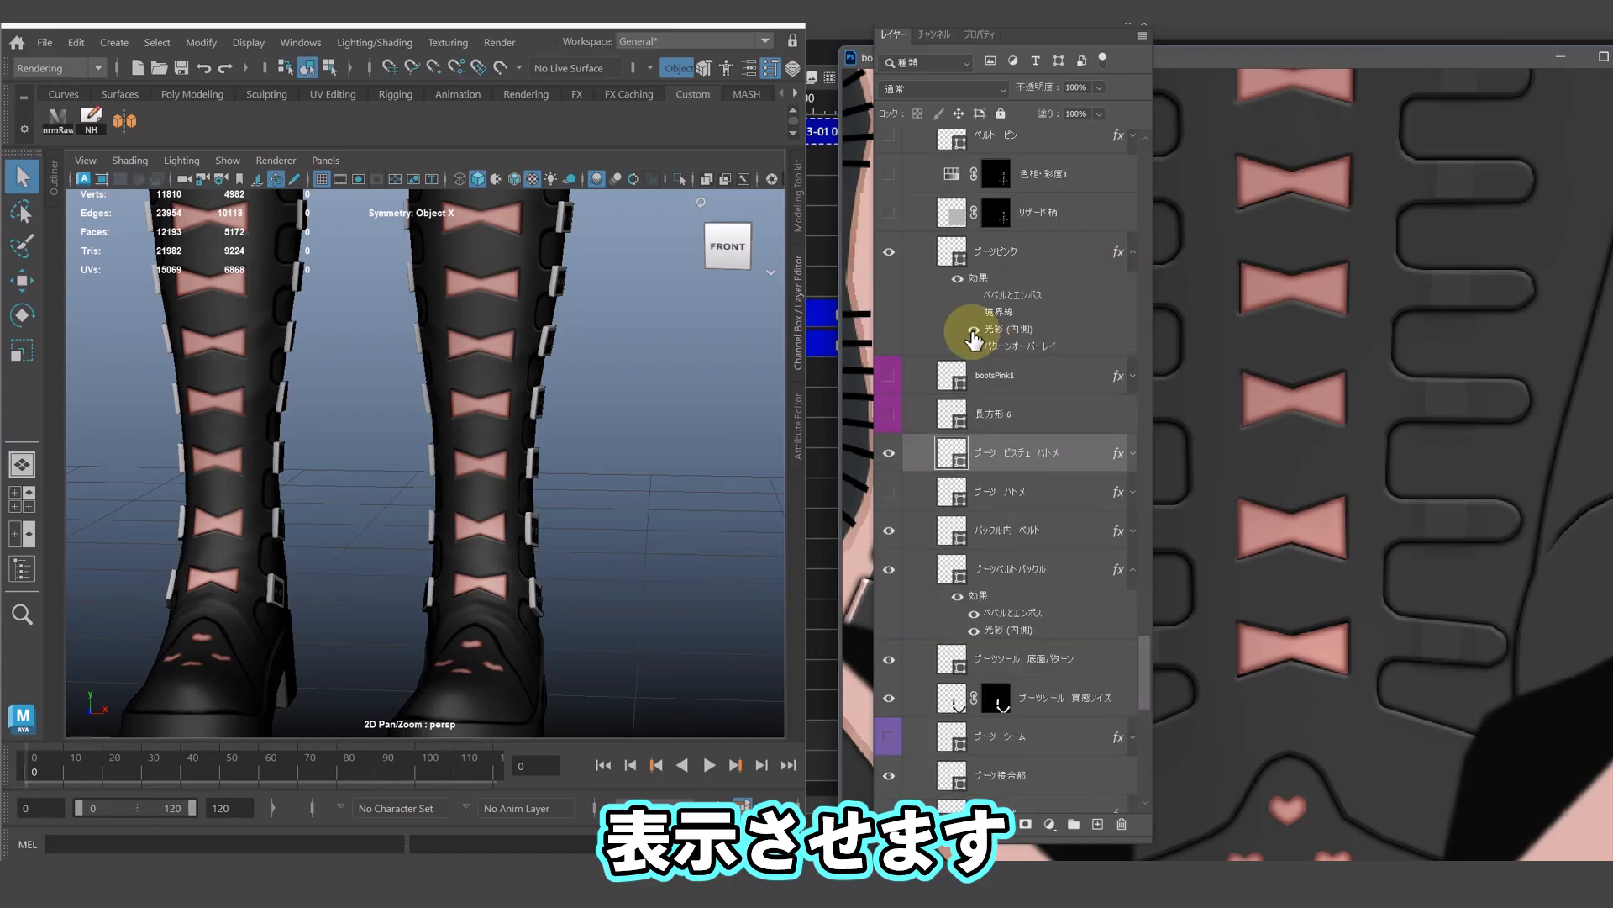
click(974, 295)
click(974, 296)
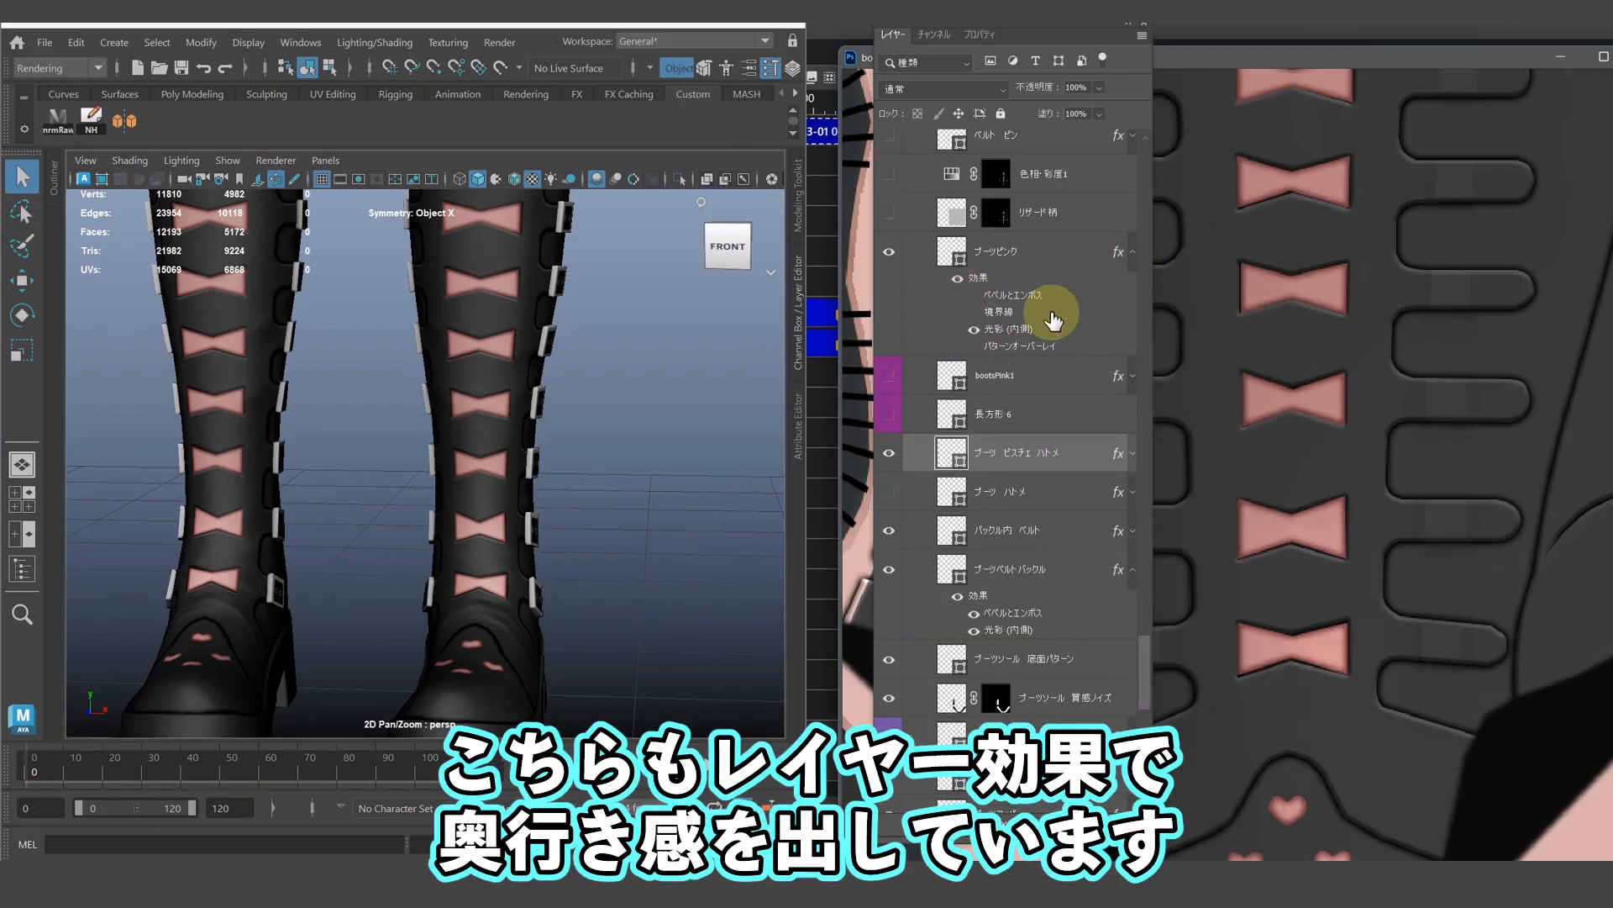
alt+drag(651, 457, 484, 494)
alt+scroll(1412, 445, down, 3)
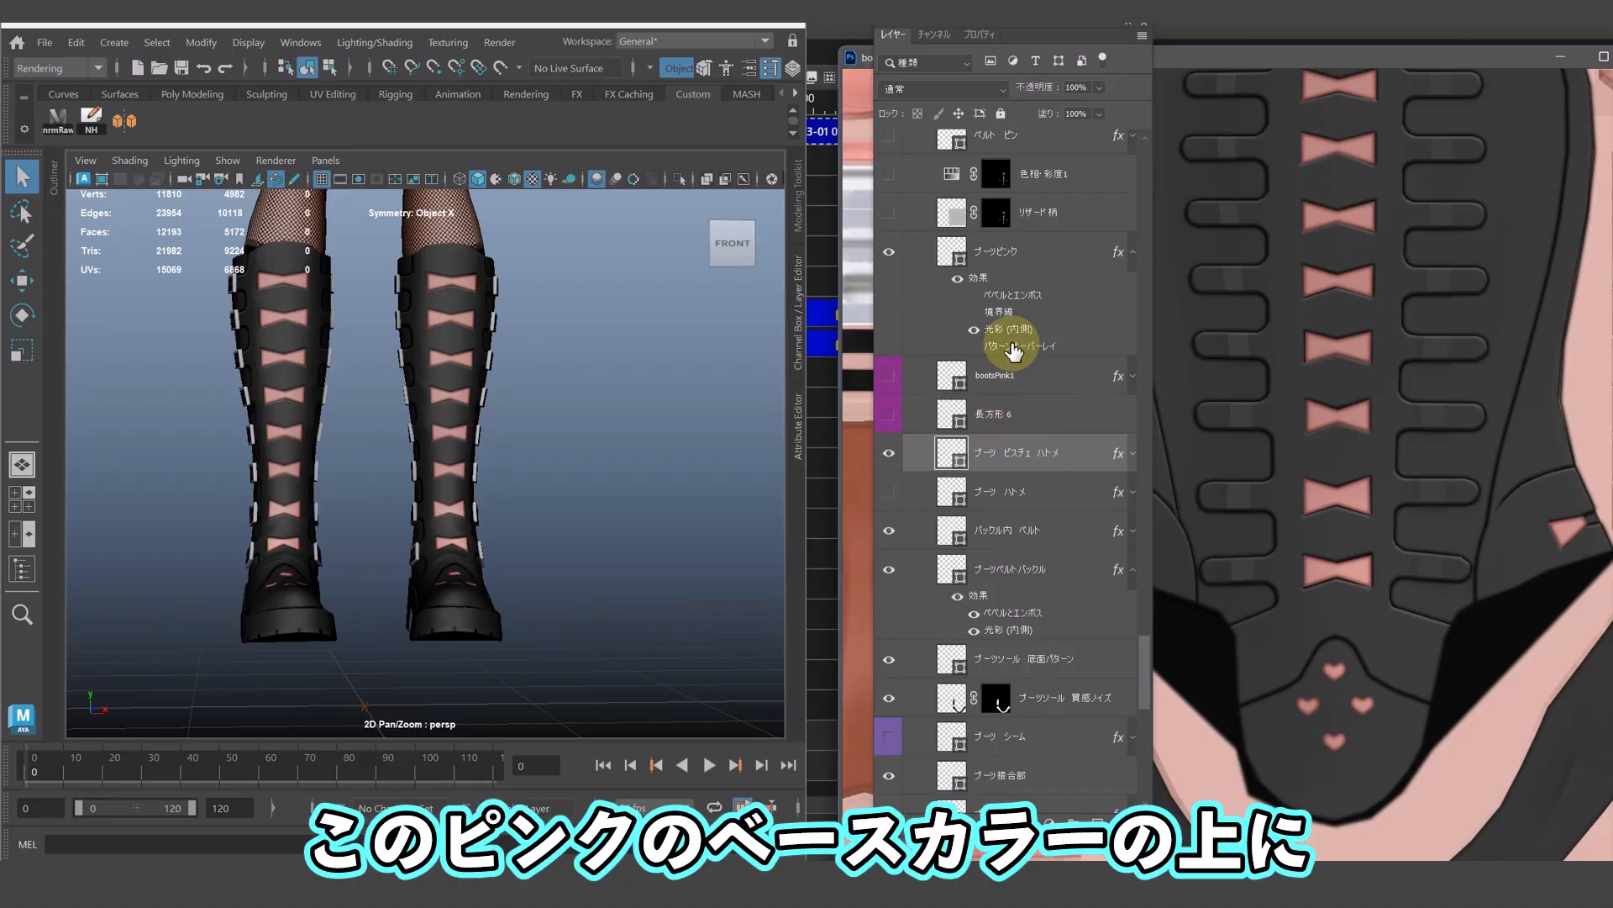
- Show the リザード柄 layer above the pink base color and view its scale texture on the boots
scroll(1014, 336, up, 1)
click(991, 267)
click(889, 259)
alt+right_drag(483, 382, 871, 340)
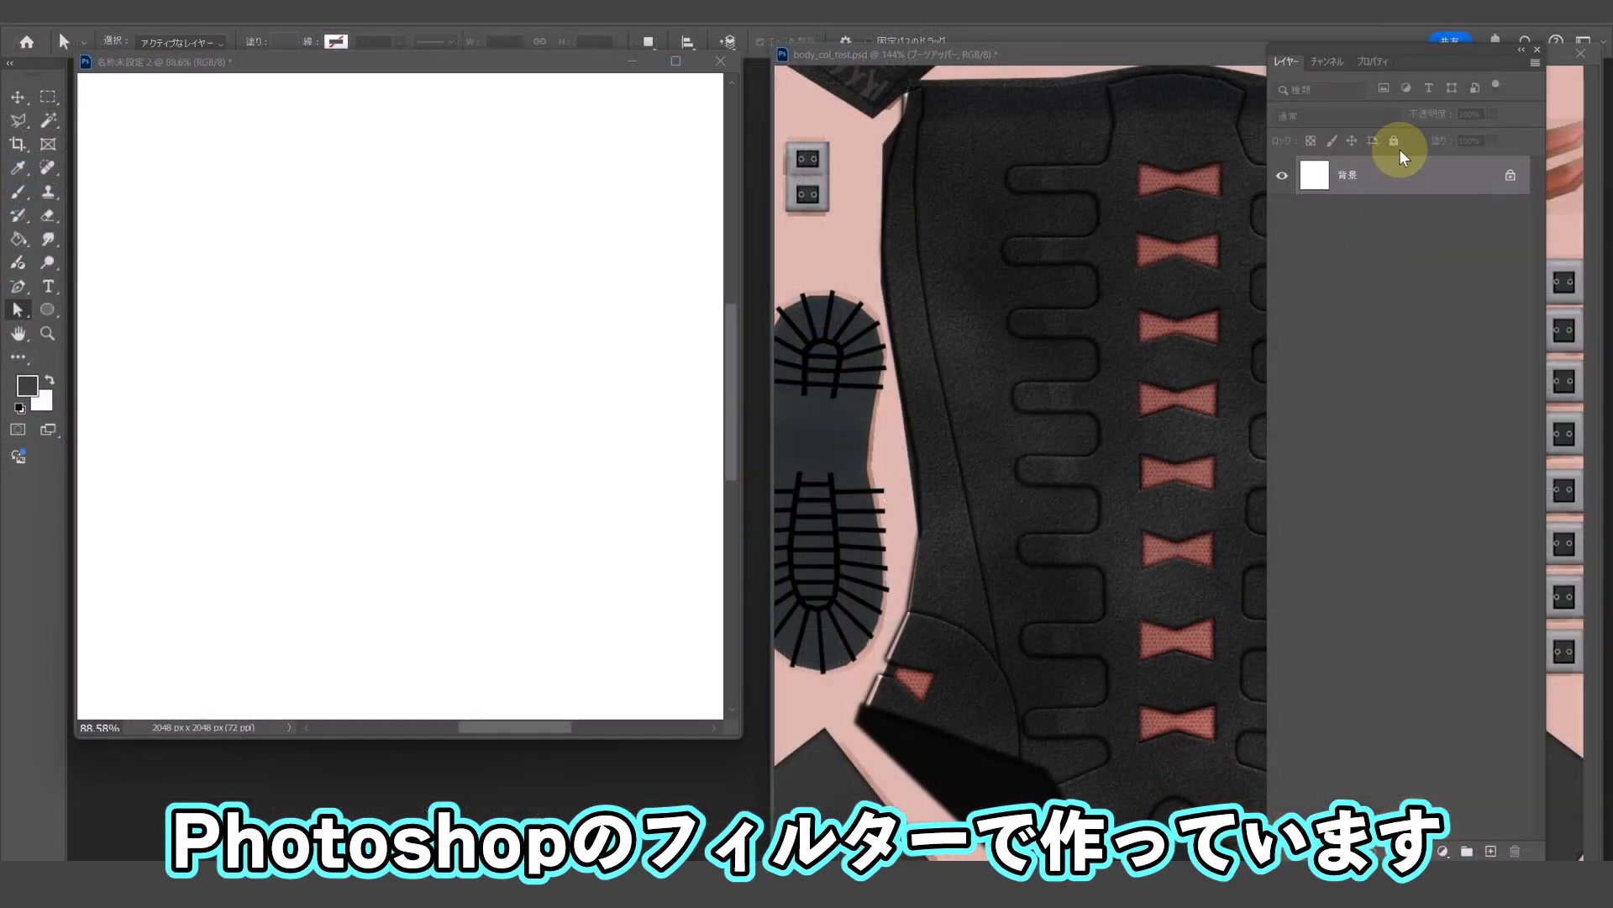
- Convert the blank 2048 px document's background into a regular layer
right_click(1426, 180)
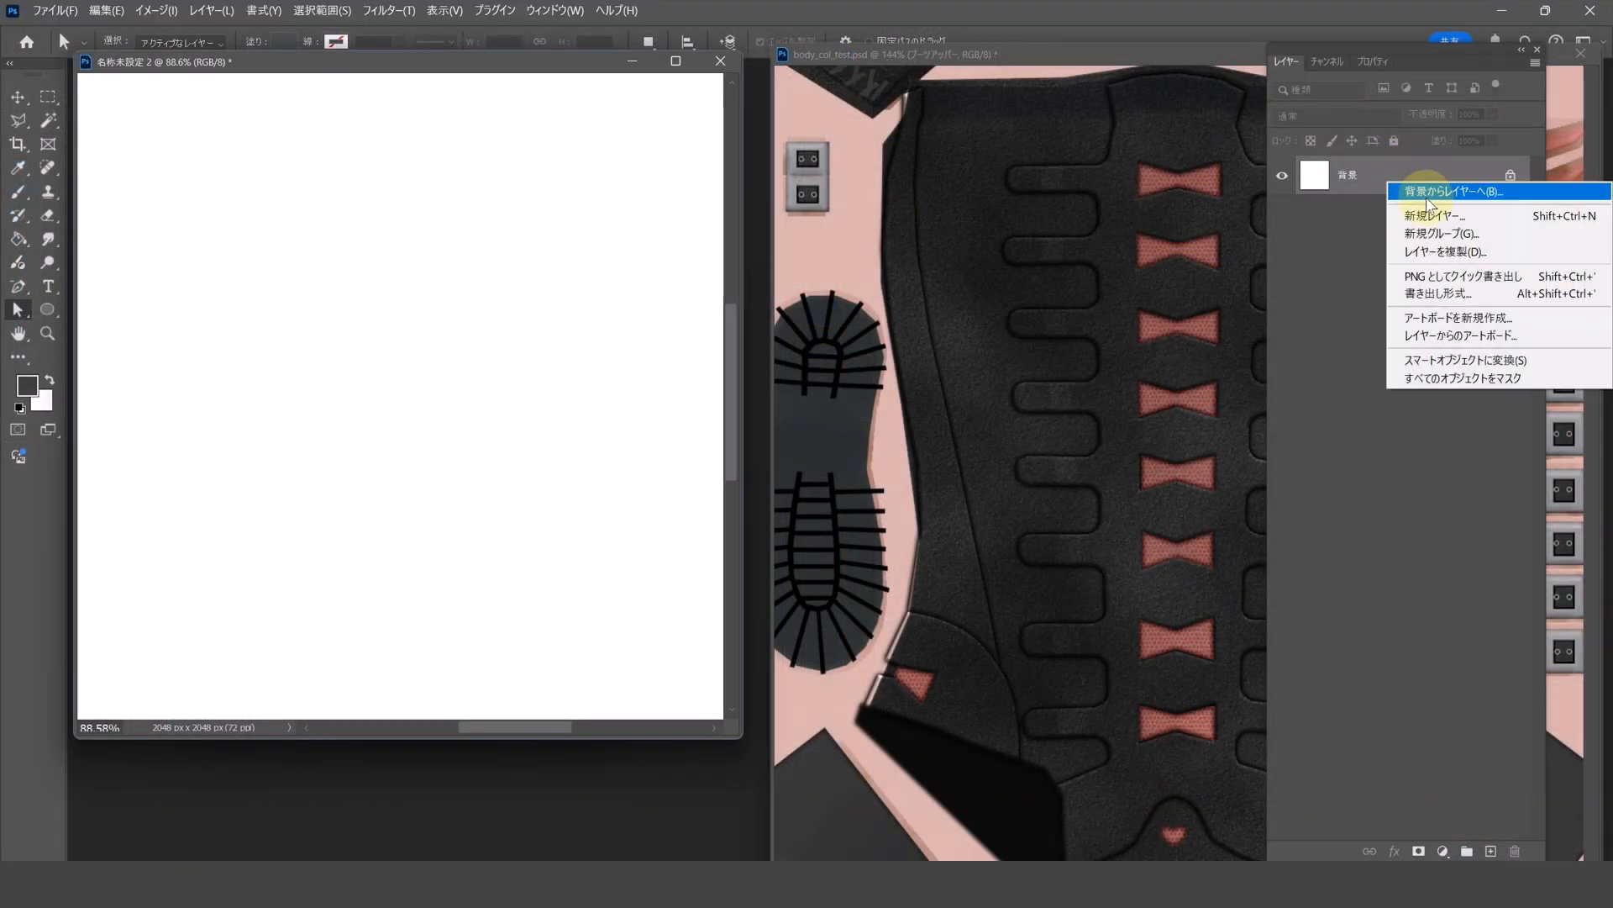
click(1425, 193)
click(980, 262)
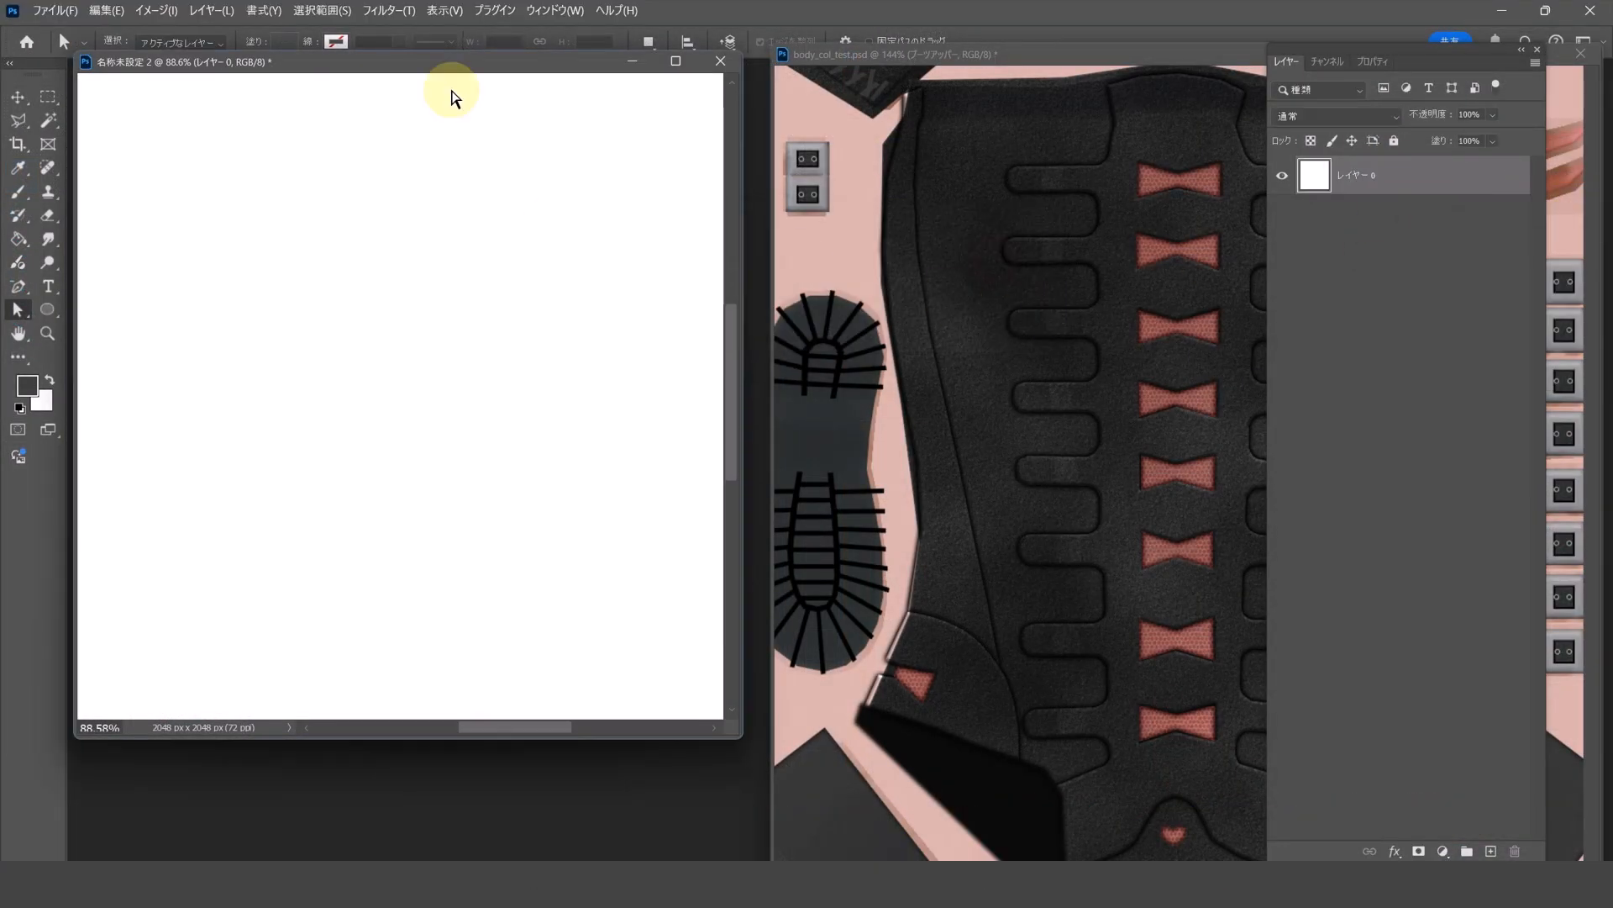
- Apply the ステンドグラス texture filter to the white layer with cell size 3, border thickness 2 and light intensity 0
click(388, 11)
mouse_move(432, 307)
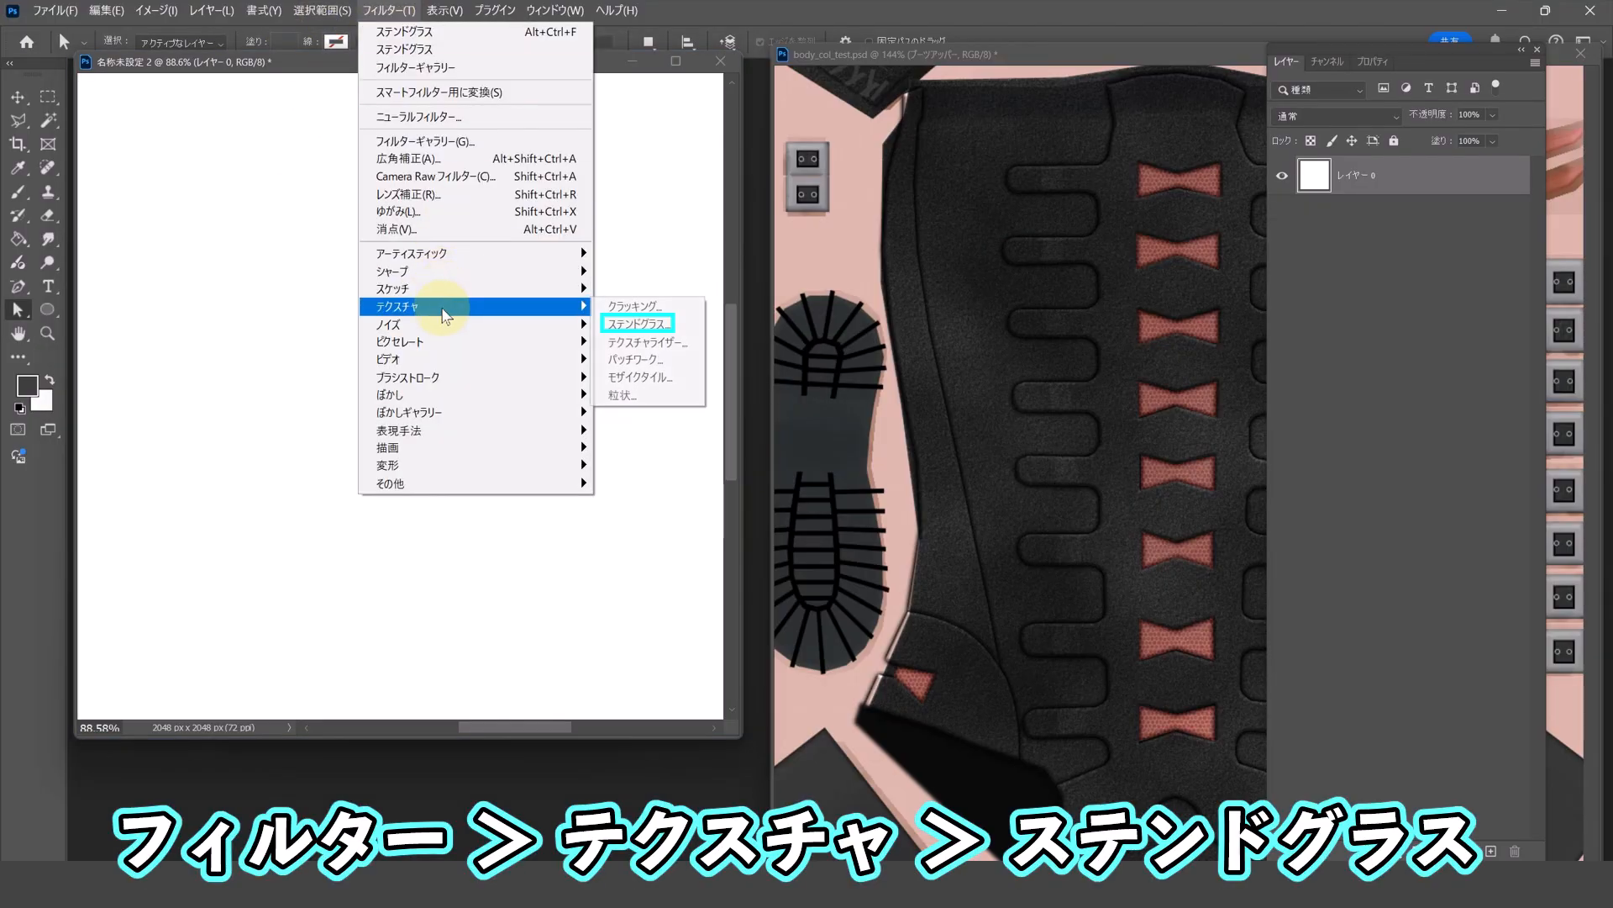
click(626, 326)
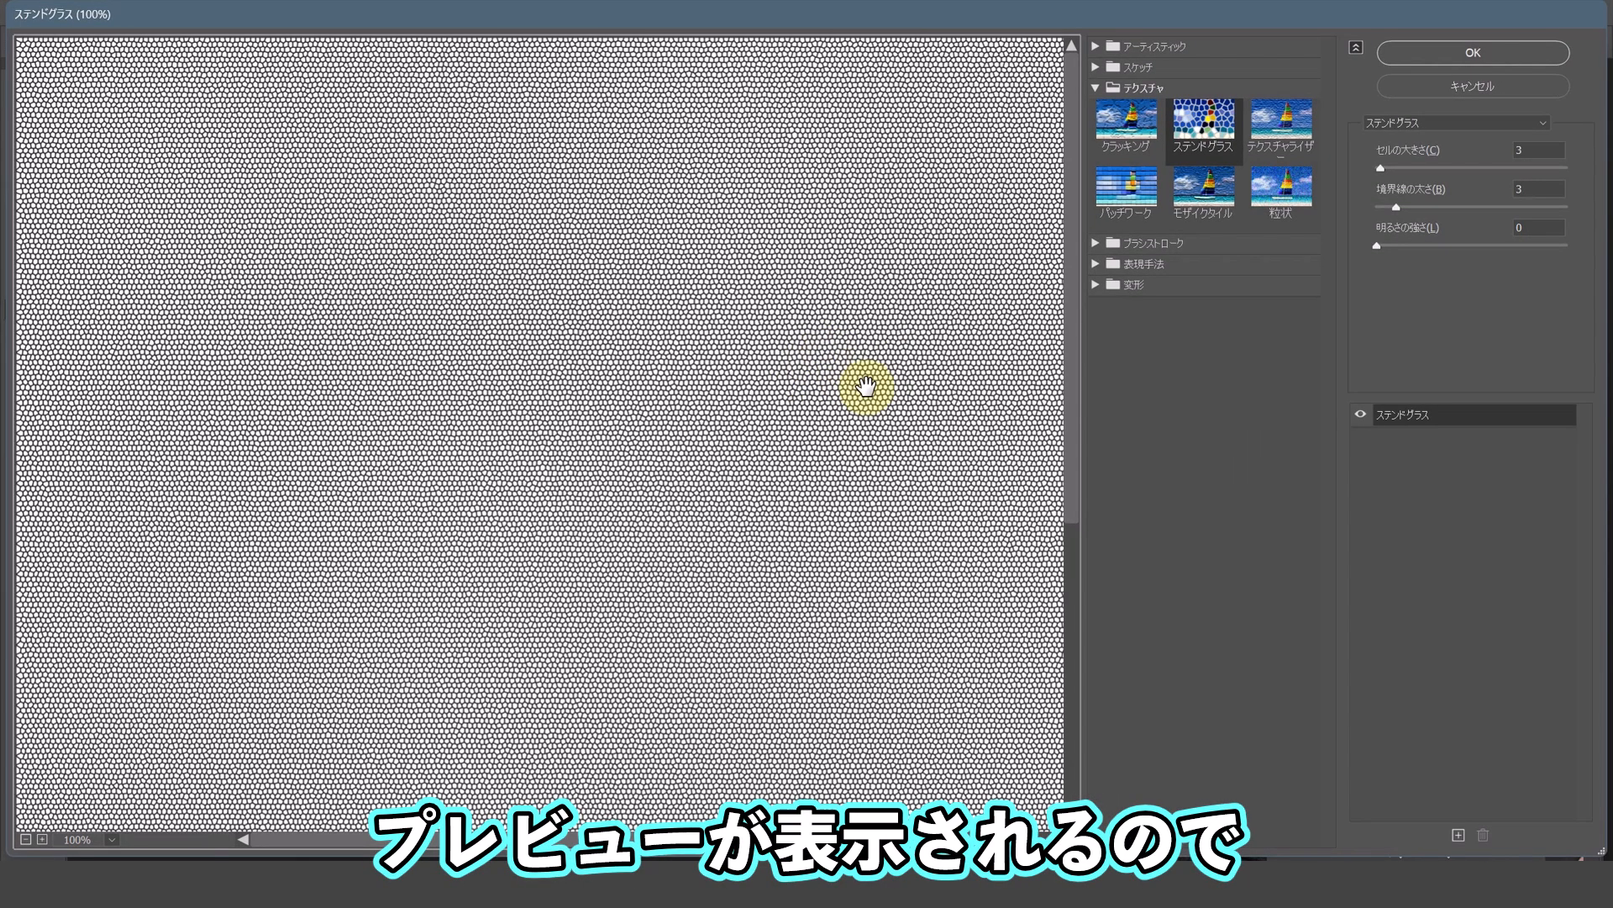
drag(1381, 168, 1382, 202)
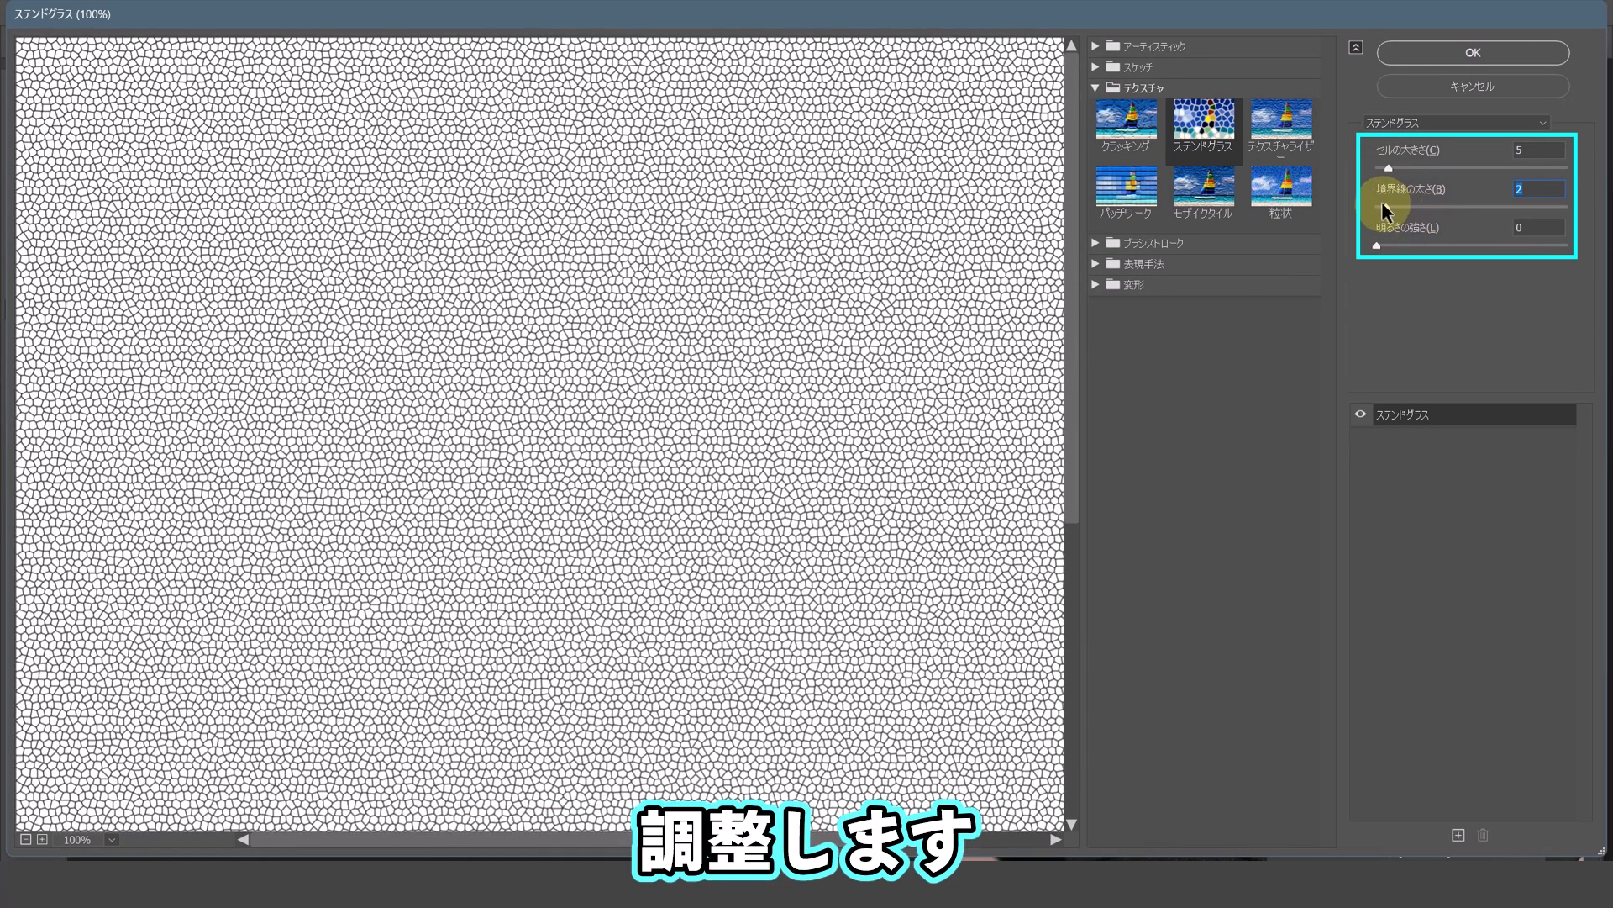
click(1387, 169)
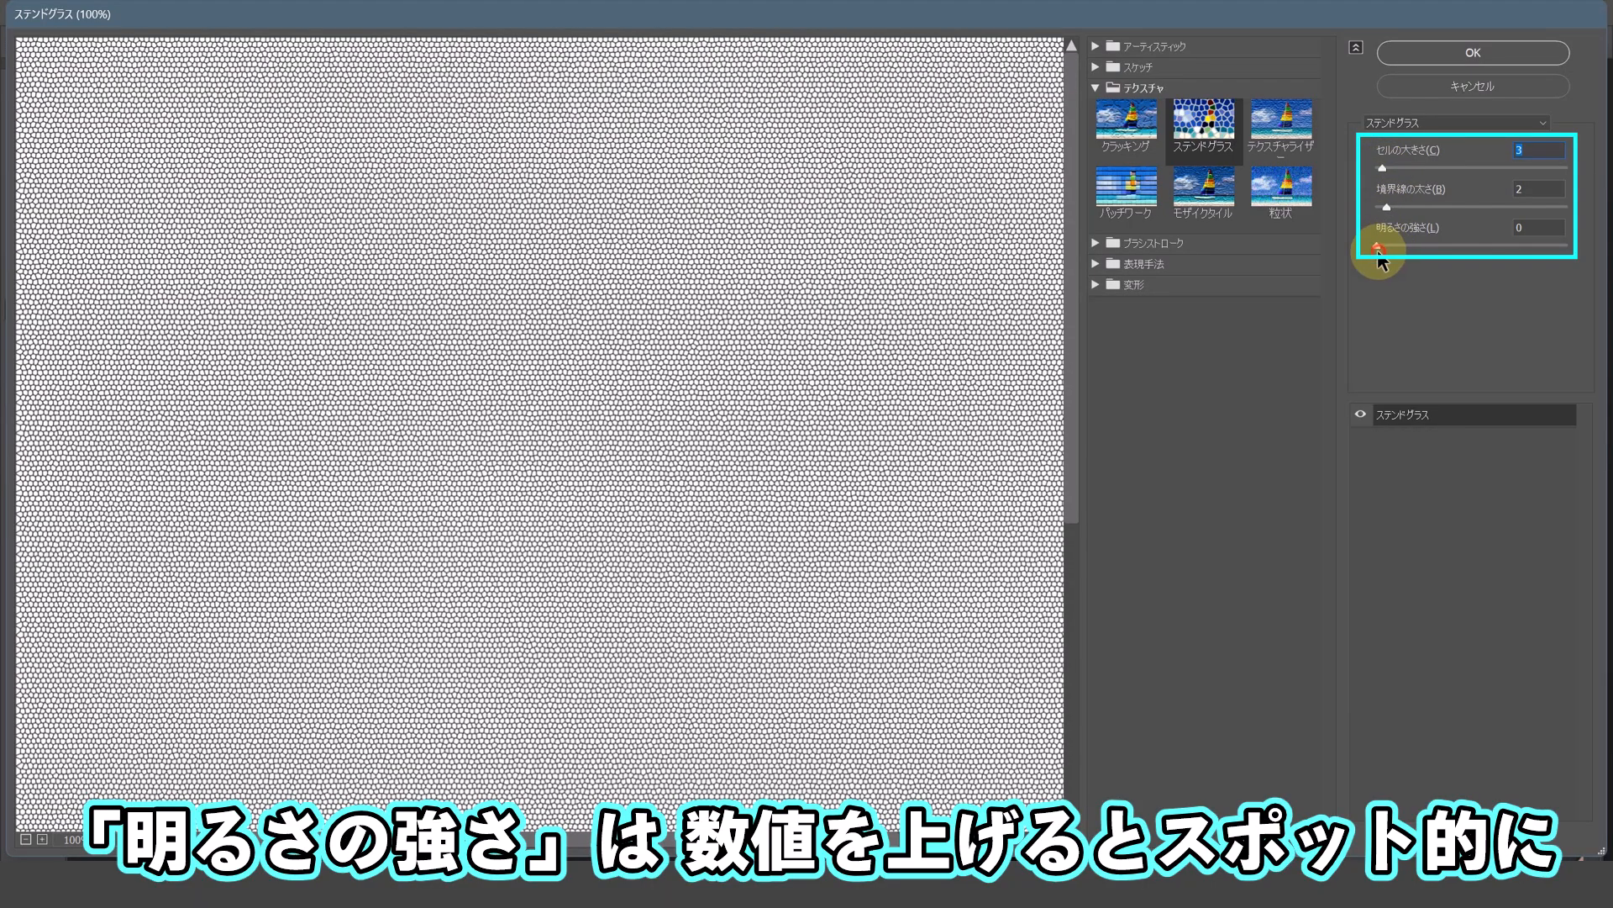
click(1377, 246)
click(1473, 52)
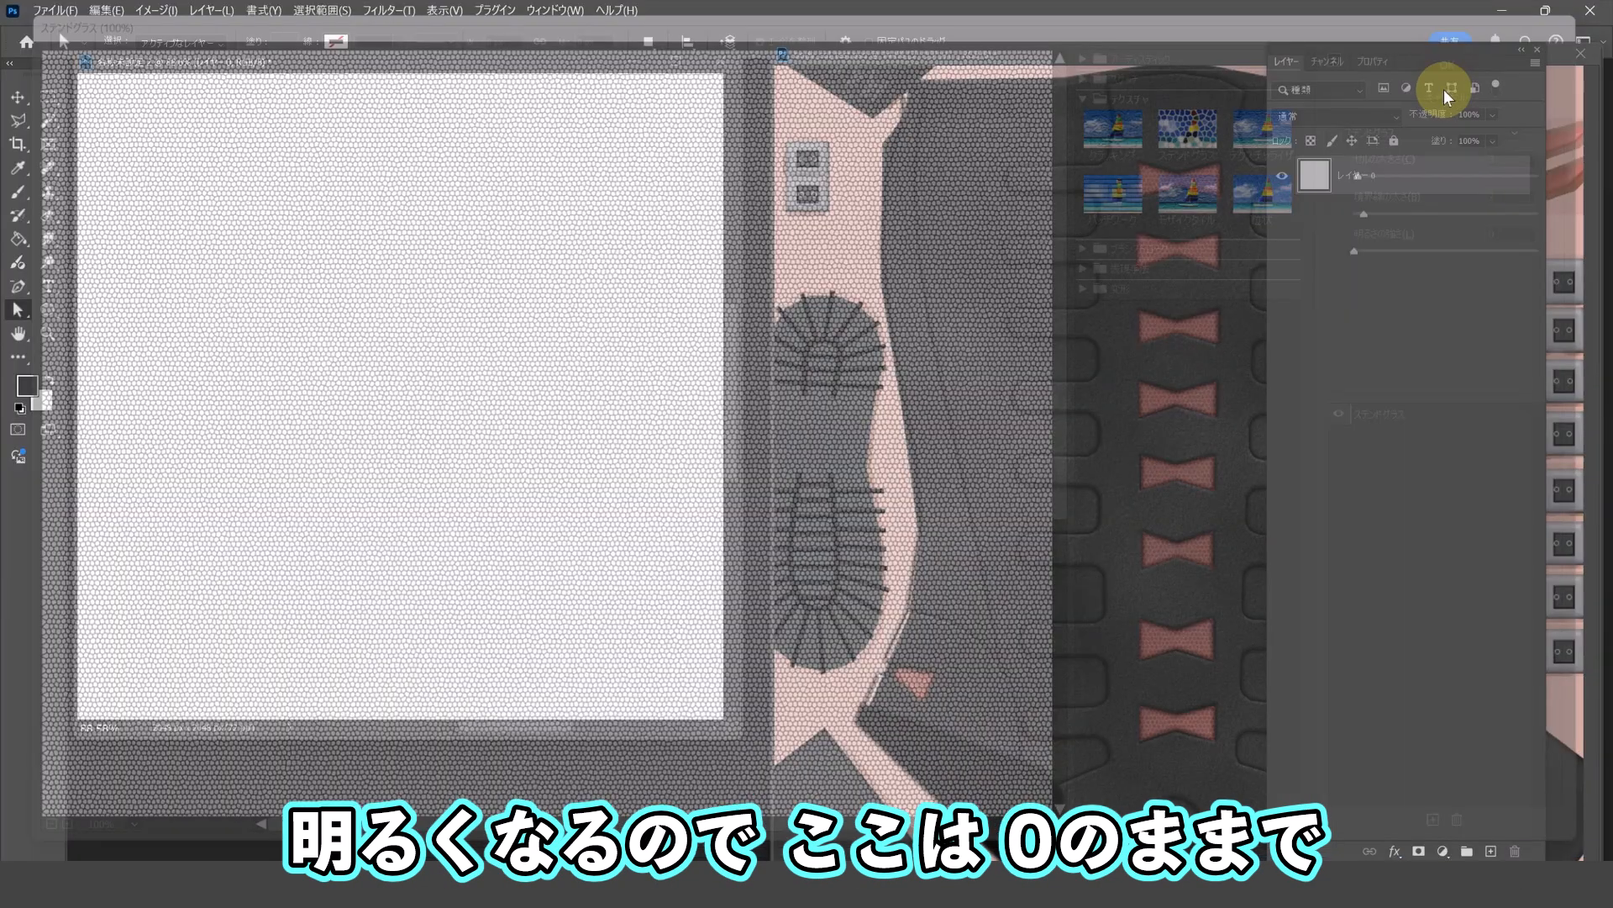
- Add a pink solid color fill layer beneath the scale pattern and set the pattern's blend mode to 比較 (暗)
click(1443, 851)
click(1470, 513)
mouse_move(996, 201)
mouse_down()
mouse_move(1026, 137)
mouse_move(1016, 119)
mouse_up()
click(1388, 52)
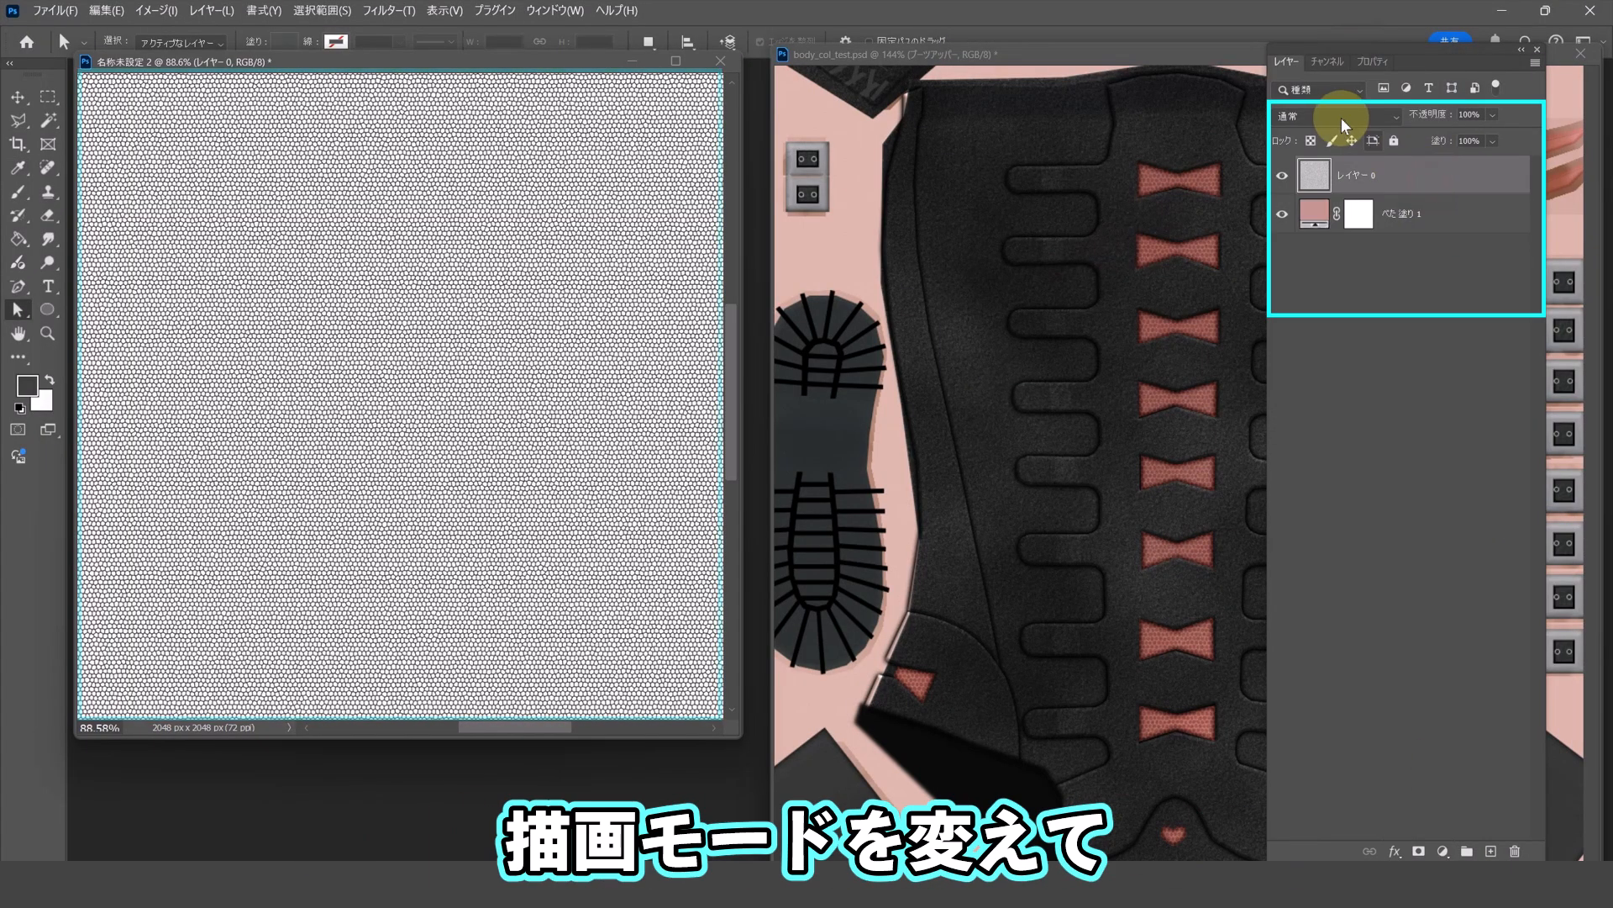
click(1336, 116)
click(1342, 202)
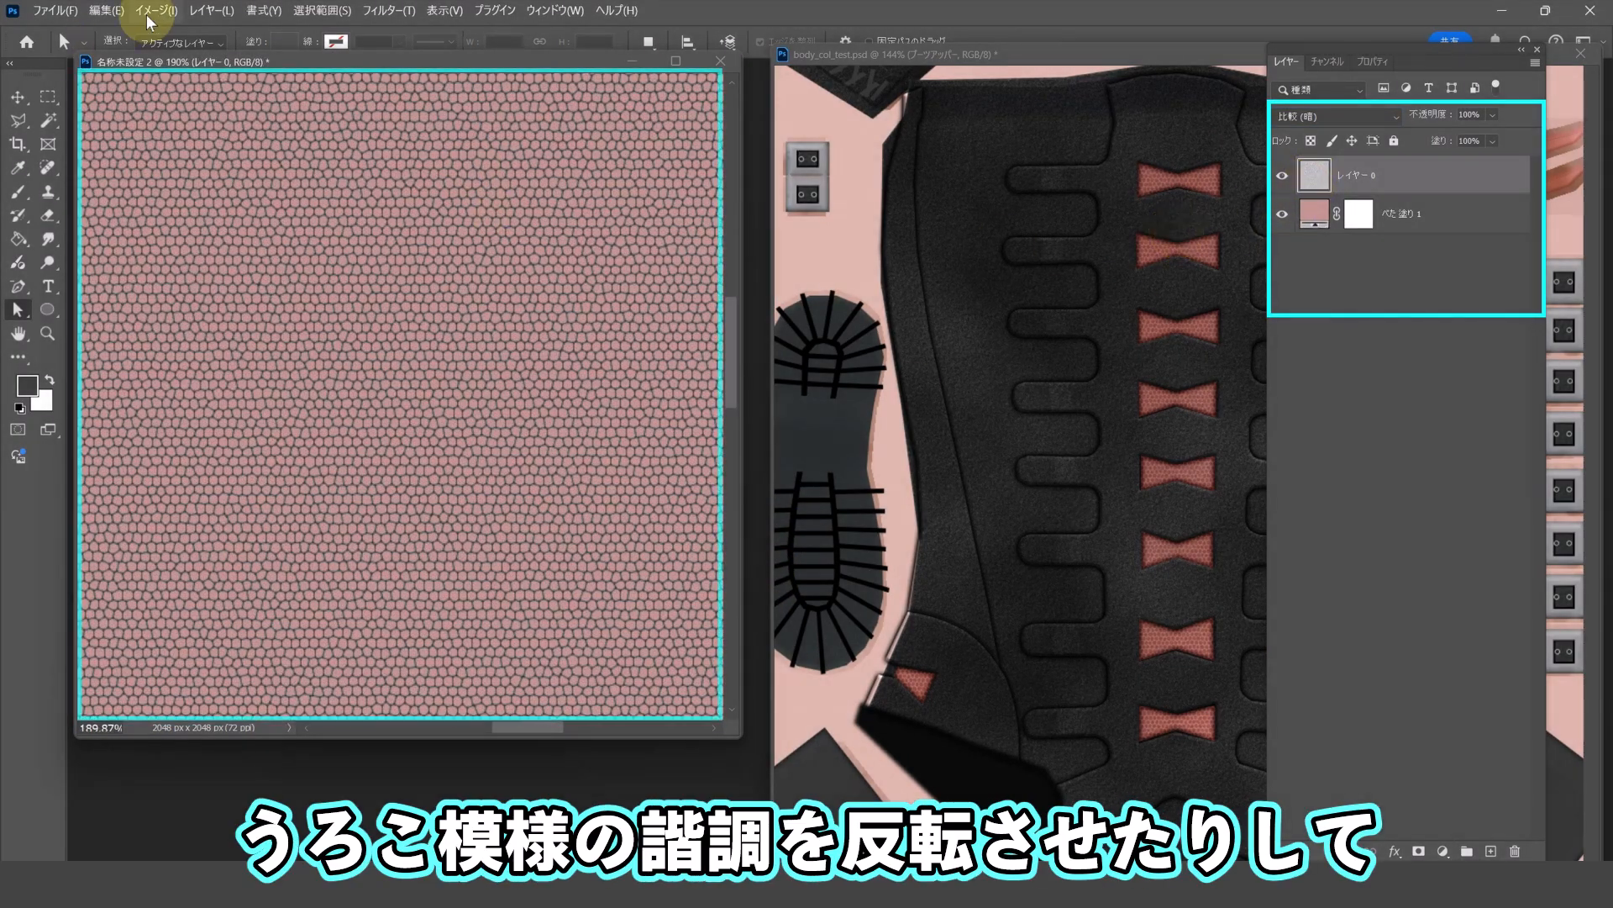
- Invert the scale pattern layer's tones and set its blend mode to オーバーレイ
click(148, 12)
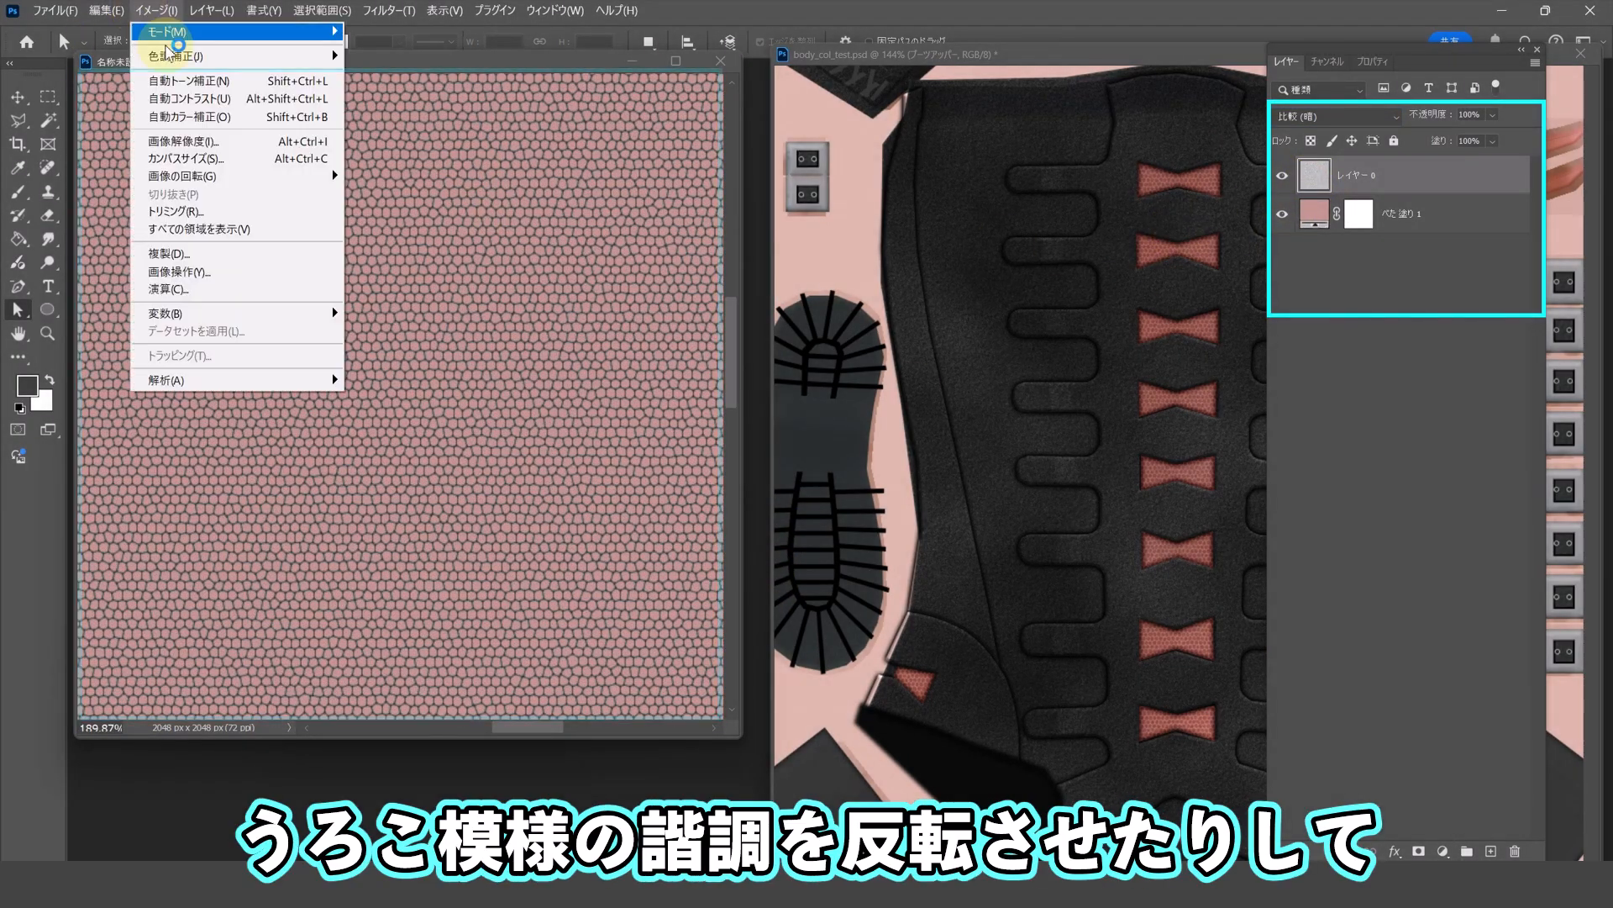
mouse_move(218, 56)
click(414, 265)
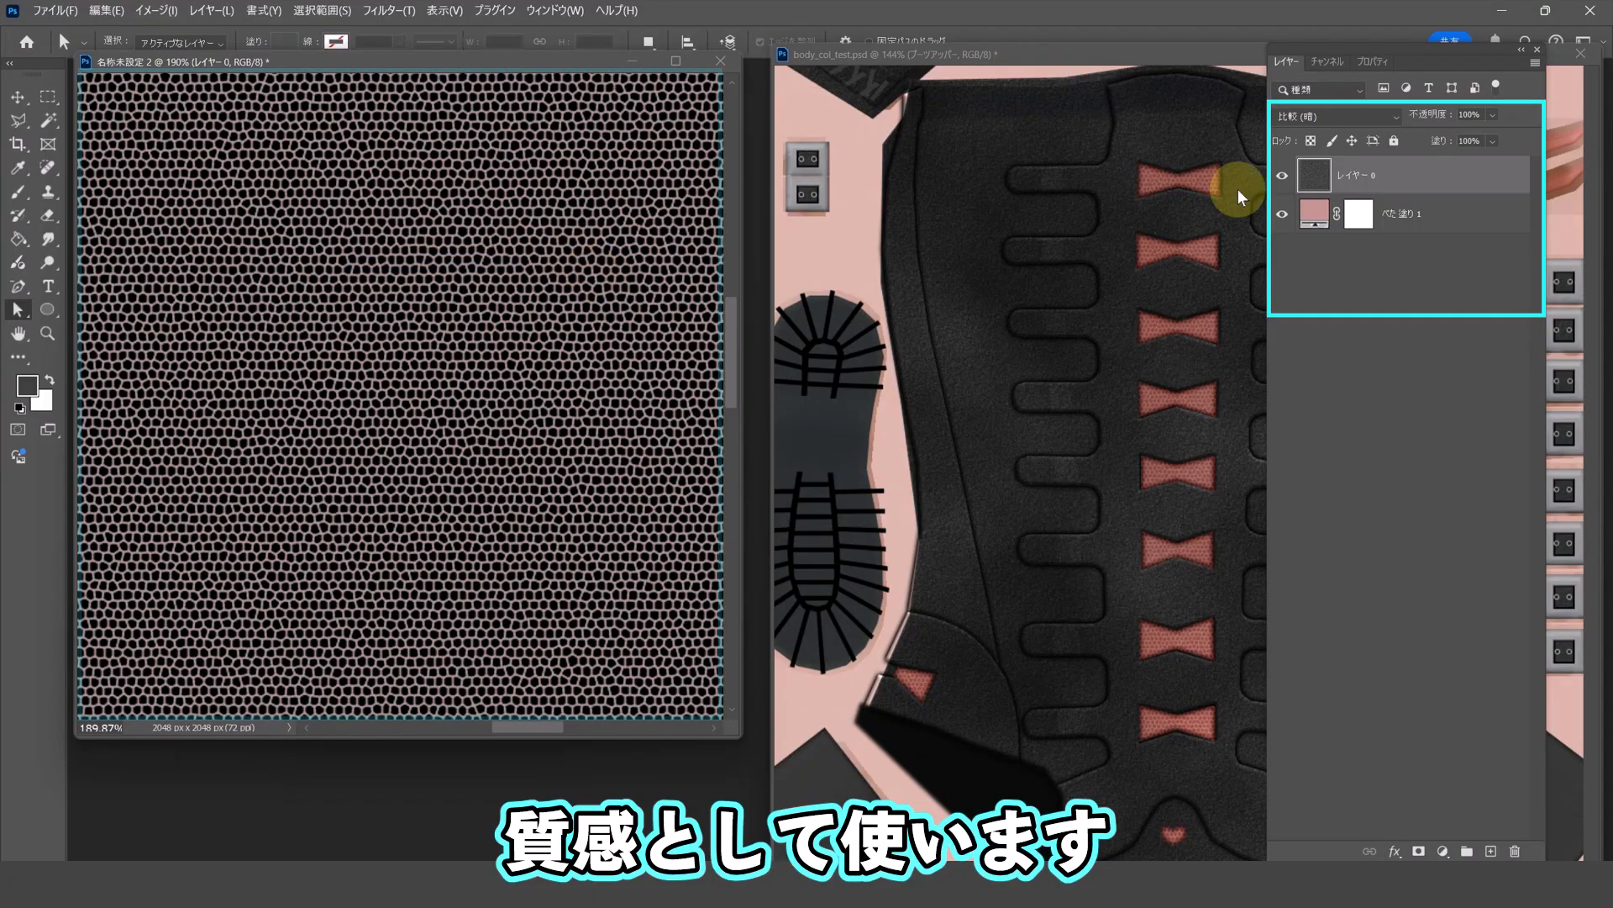
click(1336, 116)
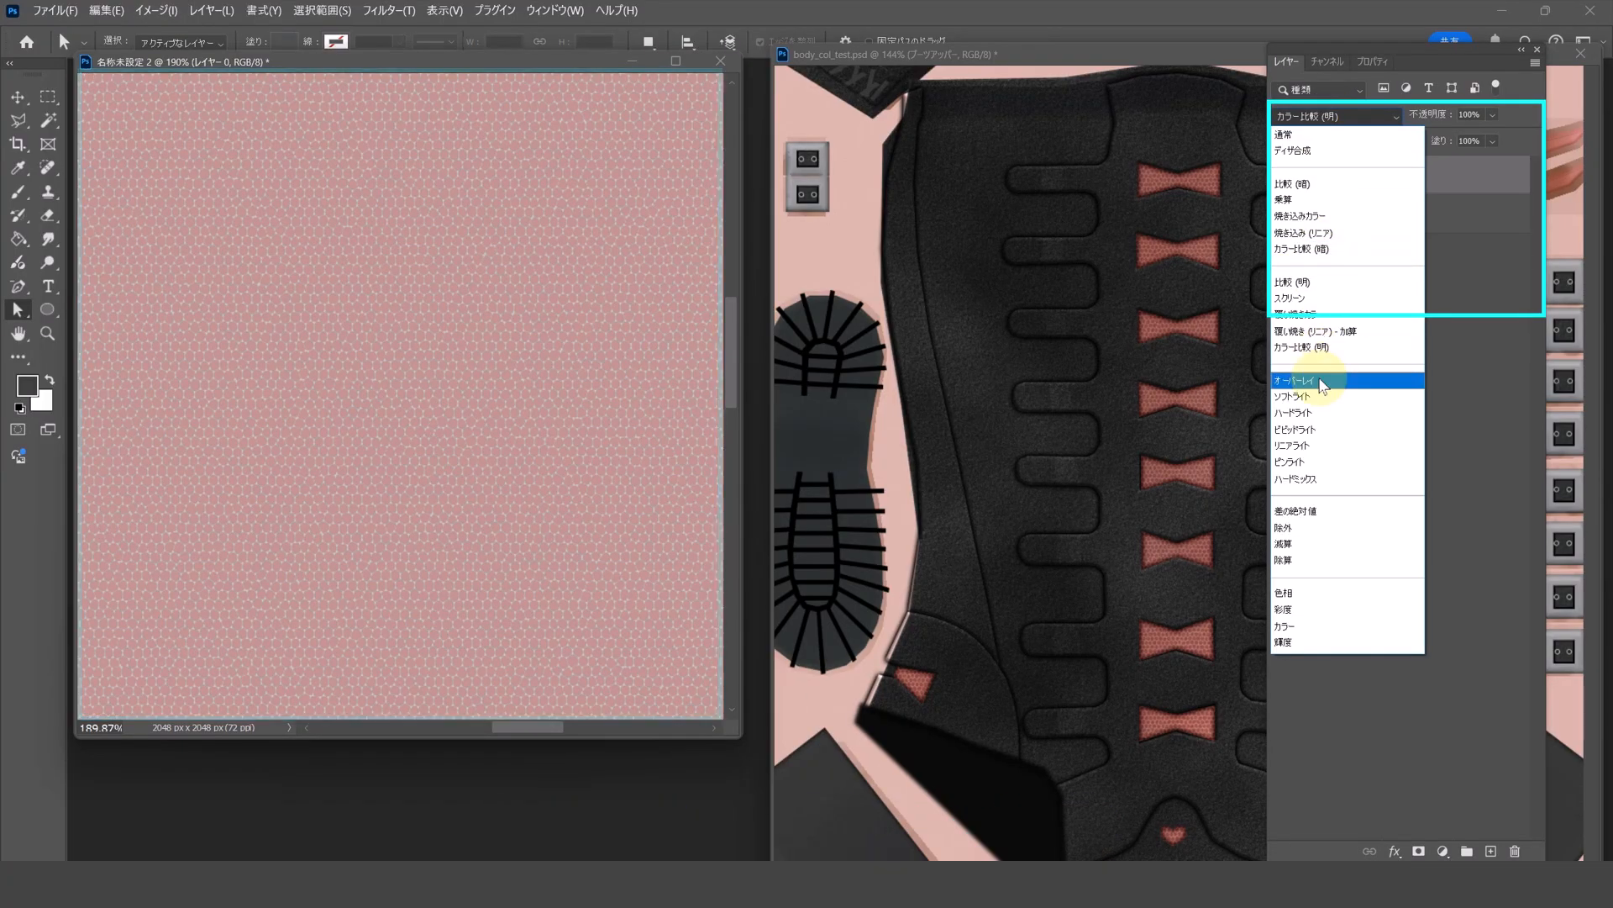
click(1311, 380)
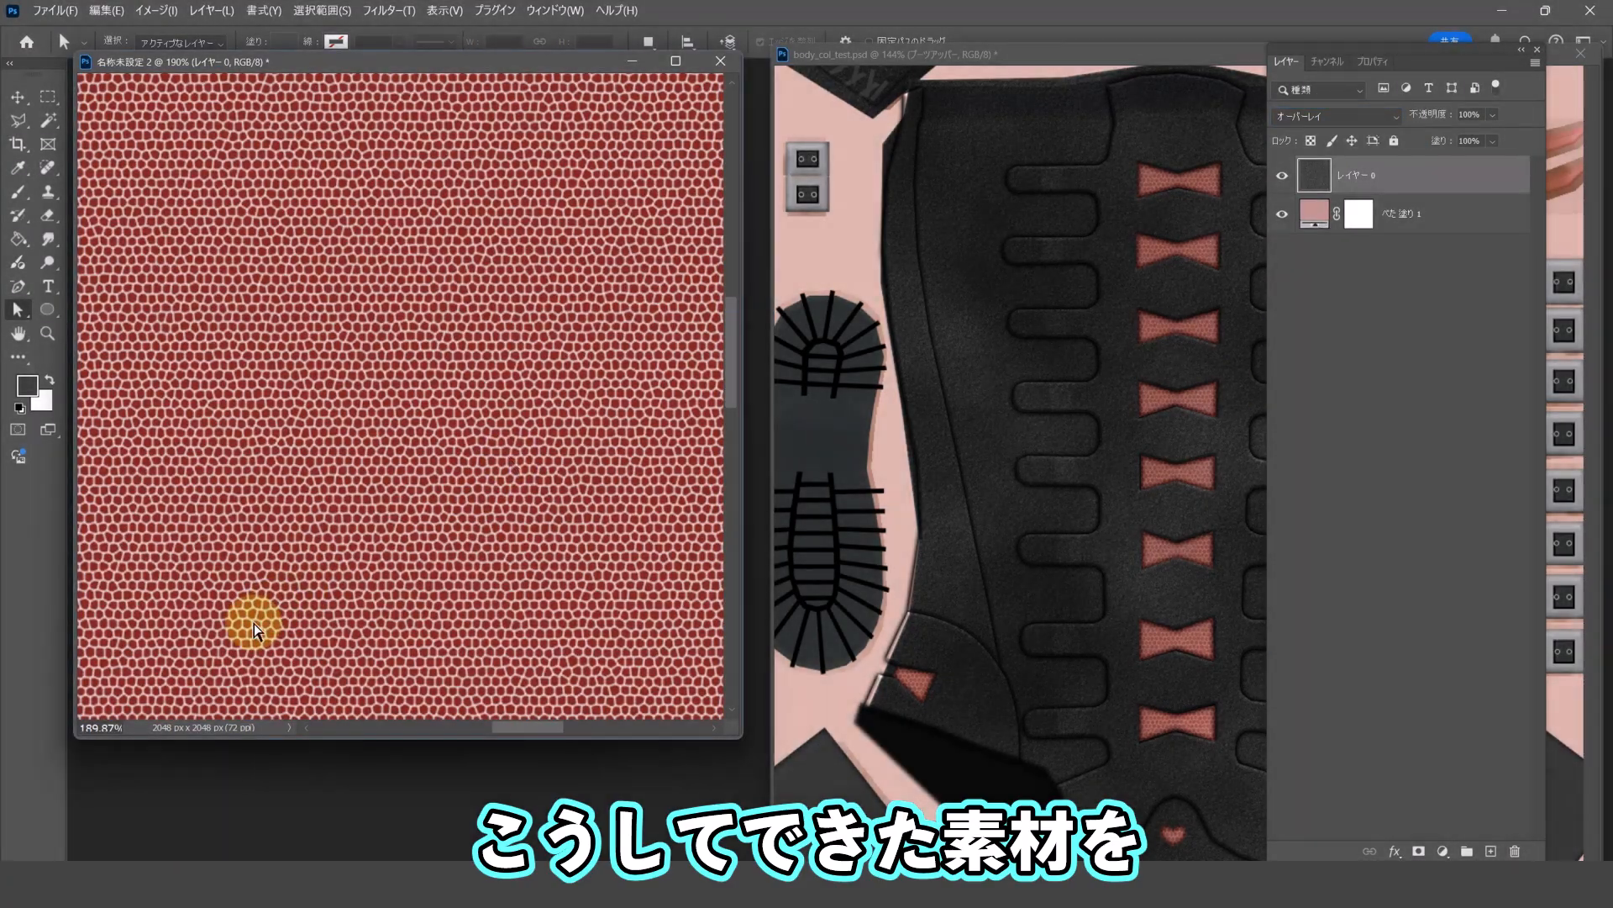
- Copy a rectangular section of the scale pattern and paste it into body_col_test.psd as a new layer
key(m)
drag(283, 629, 610, 377)
key(ctrl+c)
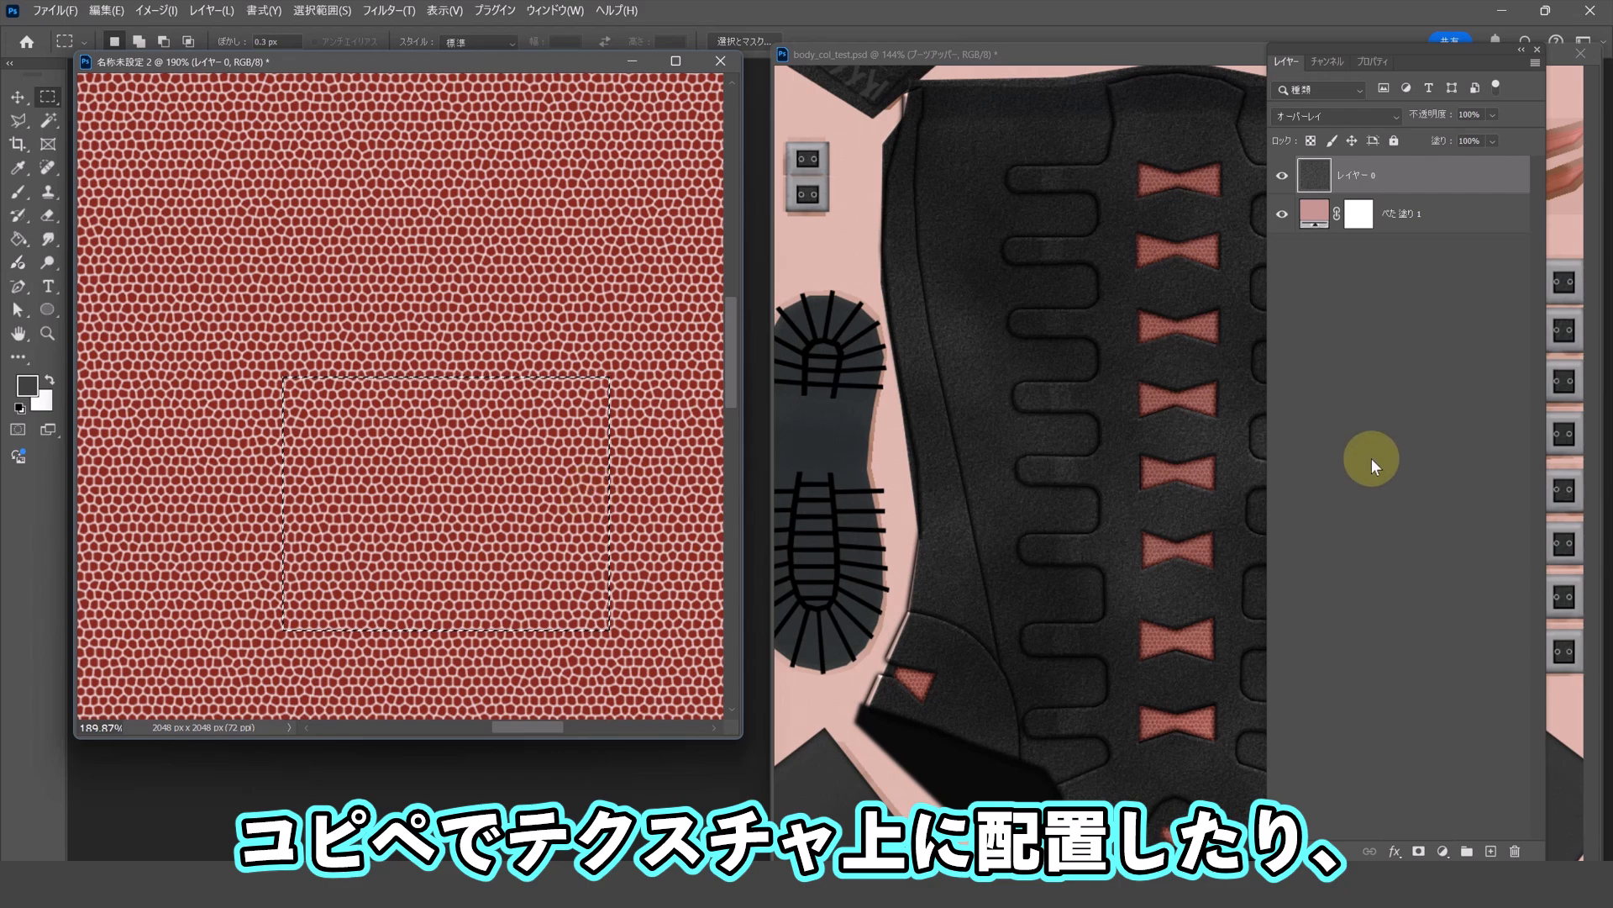
click(1197, 488)
alt+scroll(1179, 545, down, 10)
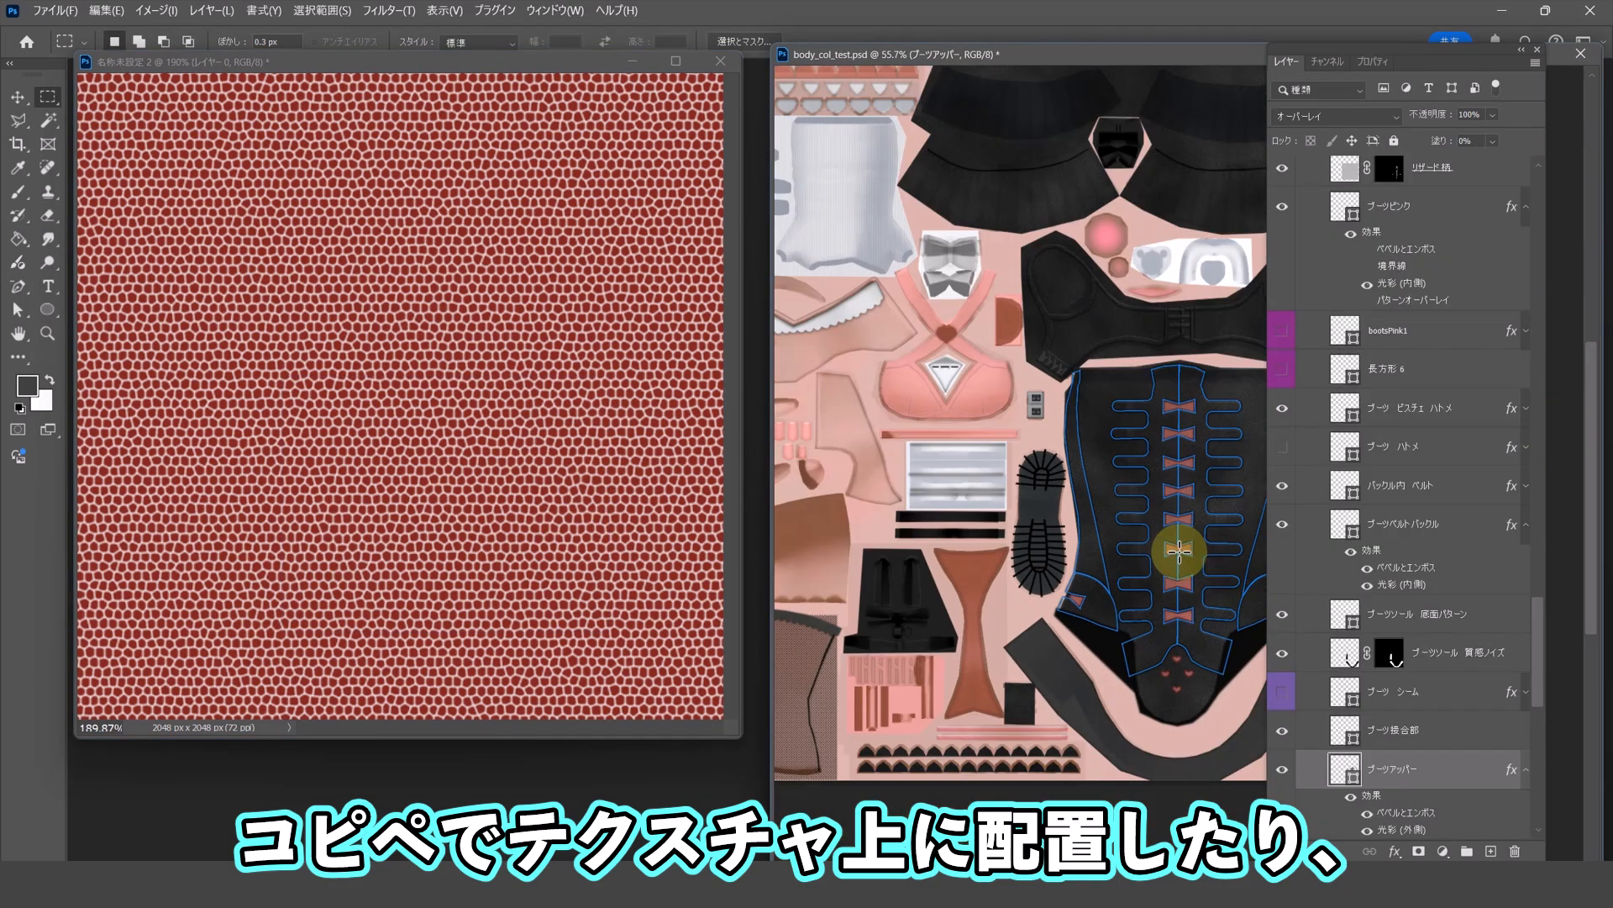
key(ctrl+v)
alt+scroll(1062, 465, up, 10)
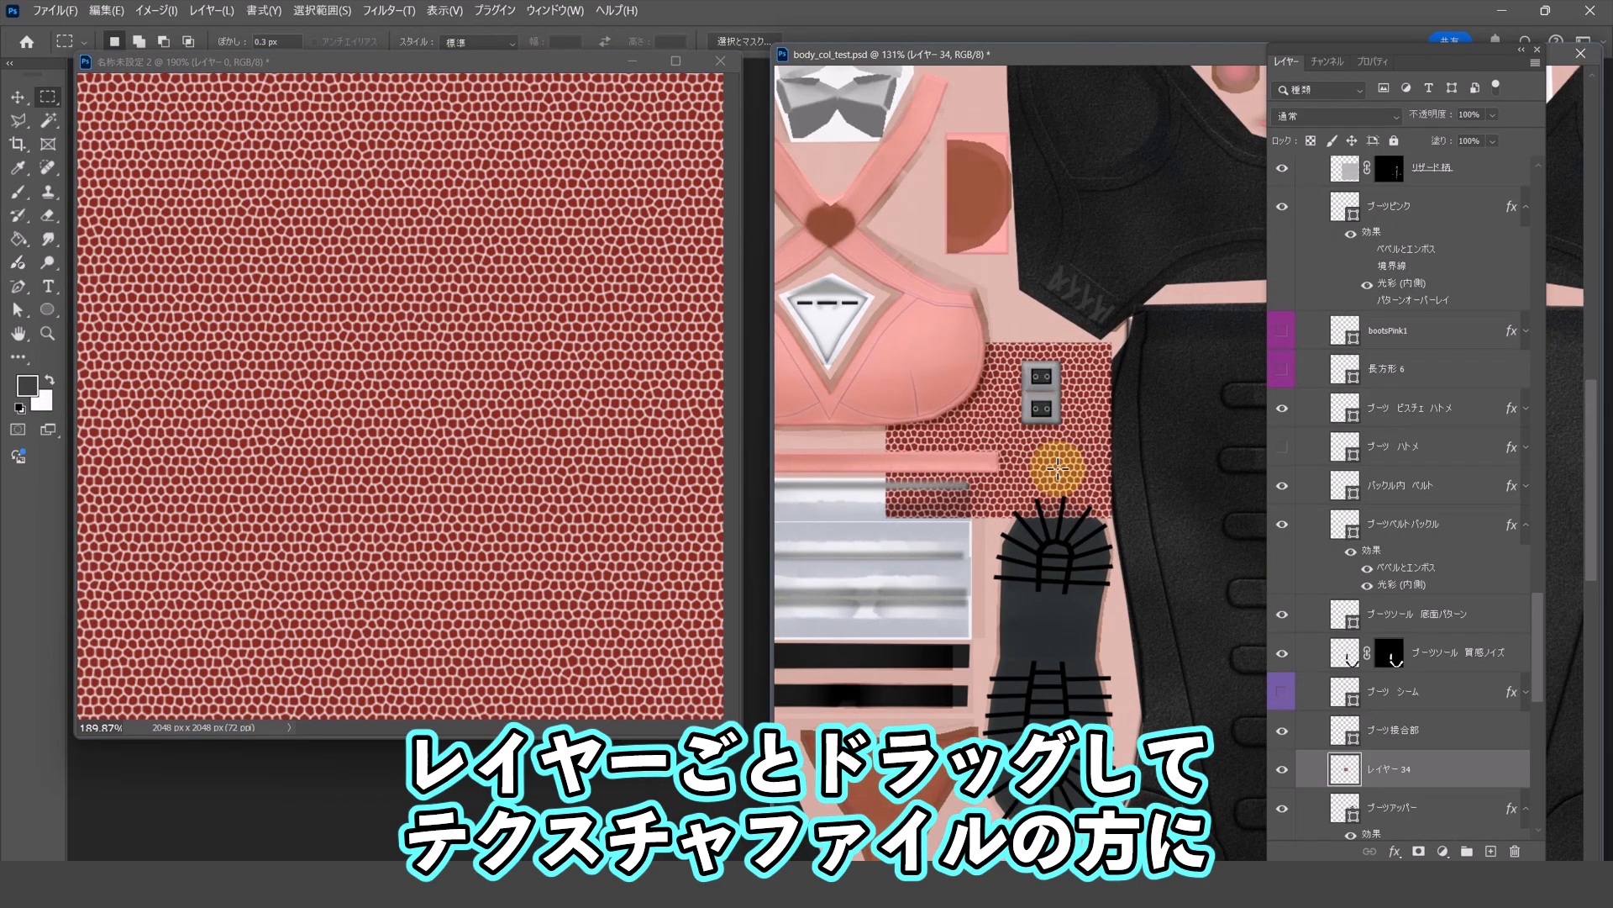
scroll(1129, 516, down, 1)
- Free-transform the pasted scale pattern and reposition it on the body texture
key(ctrl+t)
drag(1018, 542, 831, 583)
drag(879, 490, 1057, 521)
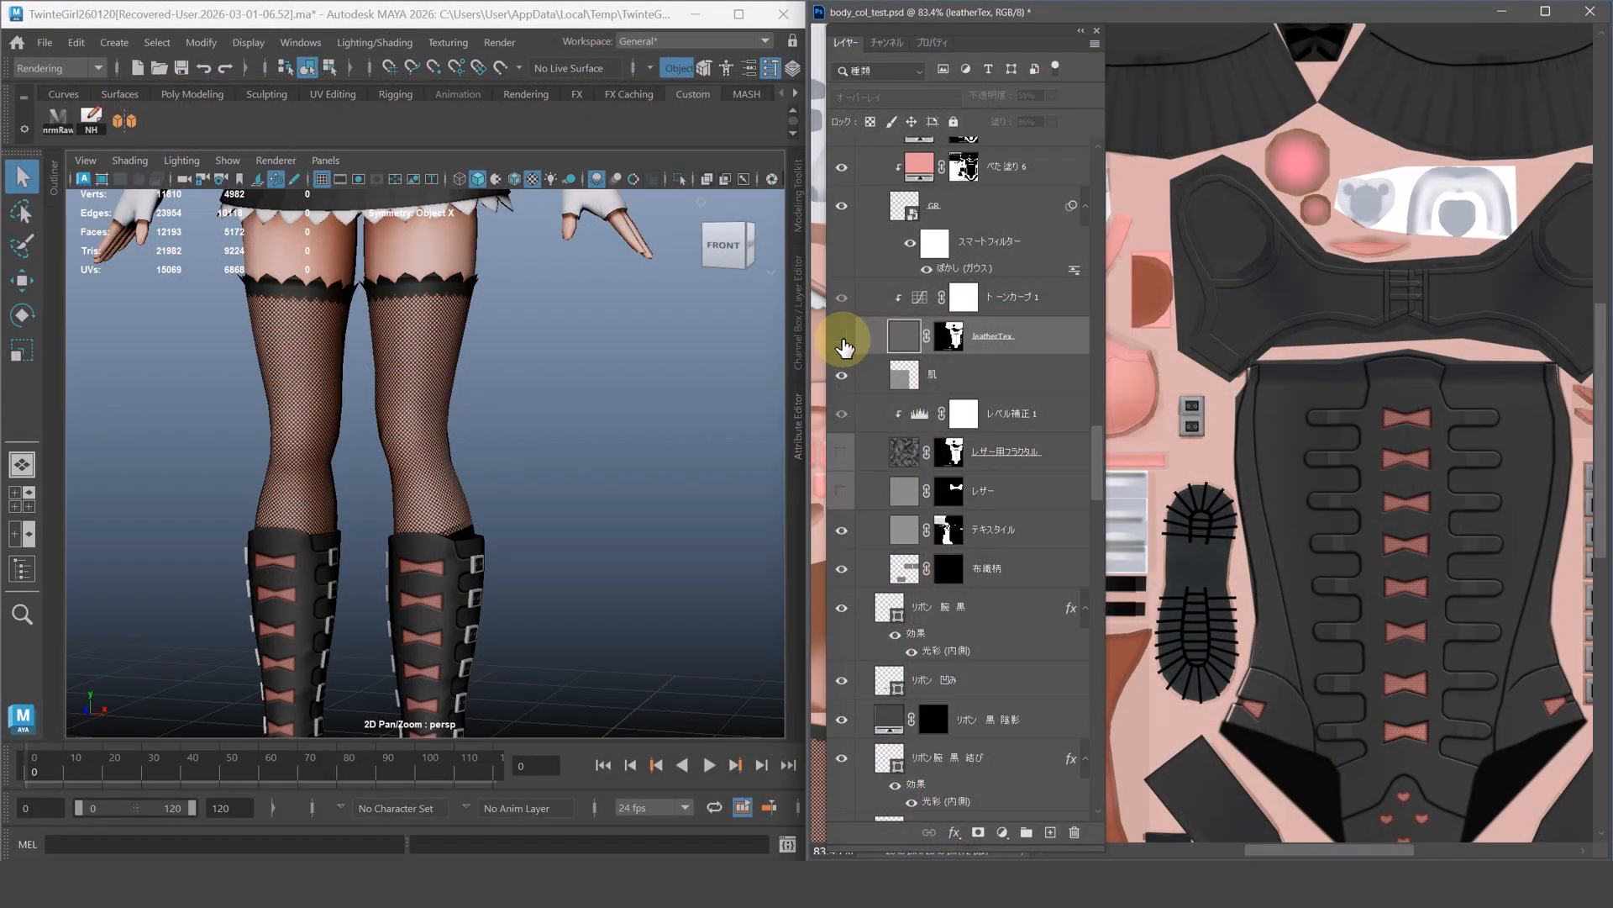
- Examine the leatherTex layer's leather grain up close at the top edge of the Maya boot
drag(774, 391, 694, 600)
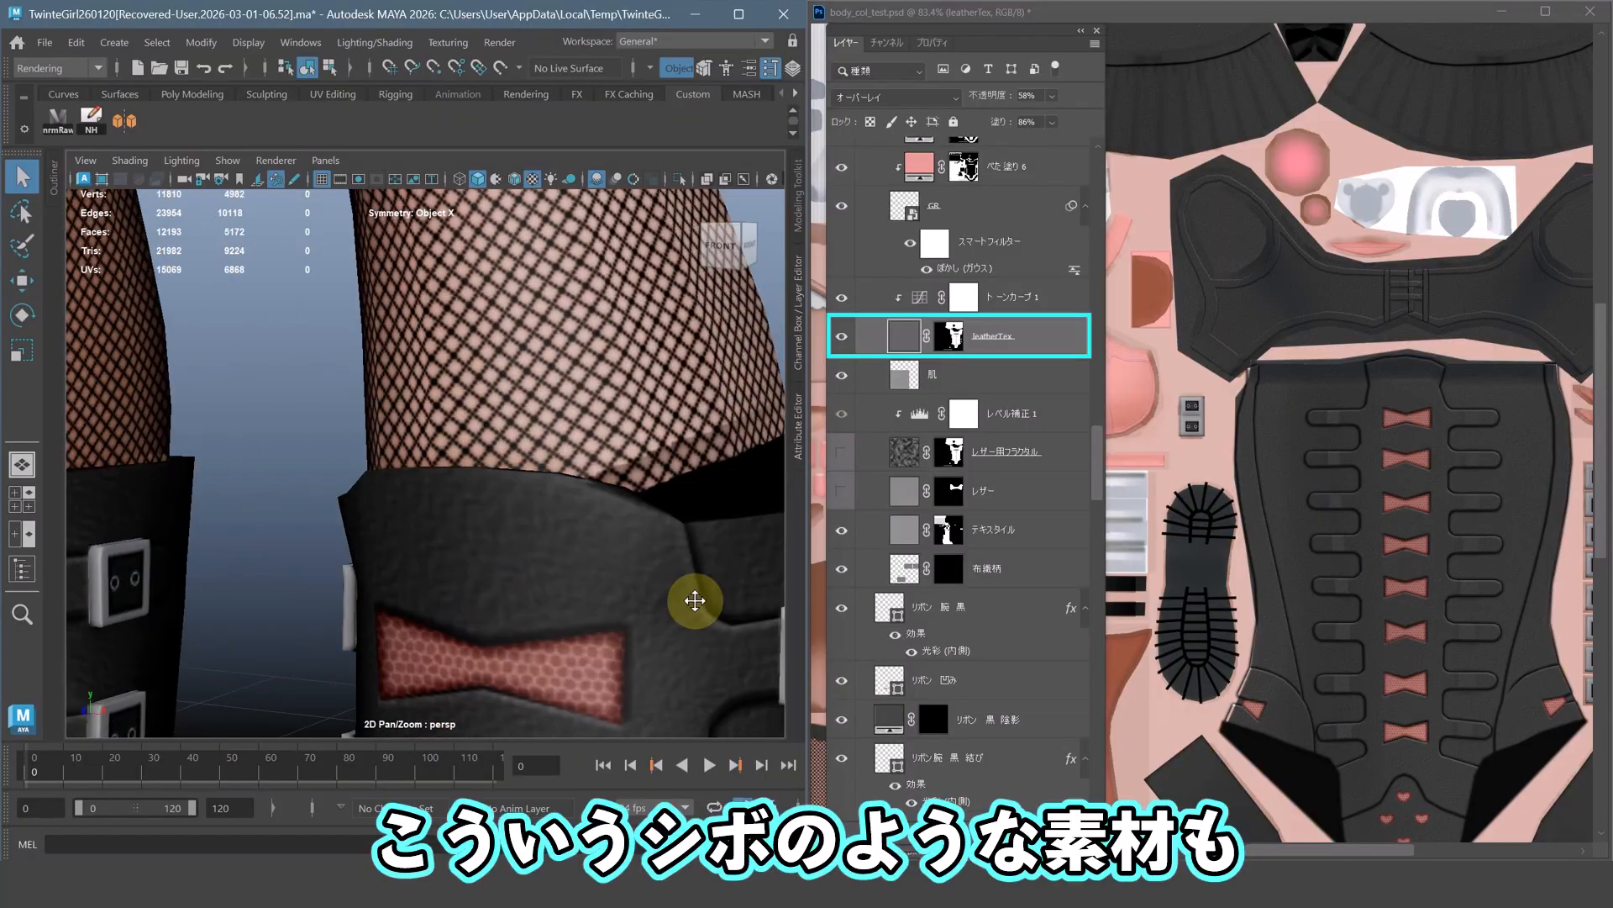
- Show only the leatherTex layer and inspect its leather grain on the boots in Maya
alt+click(843, 337)
alt+middle_drag(611, 511, 563, 594)
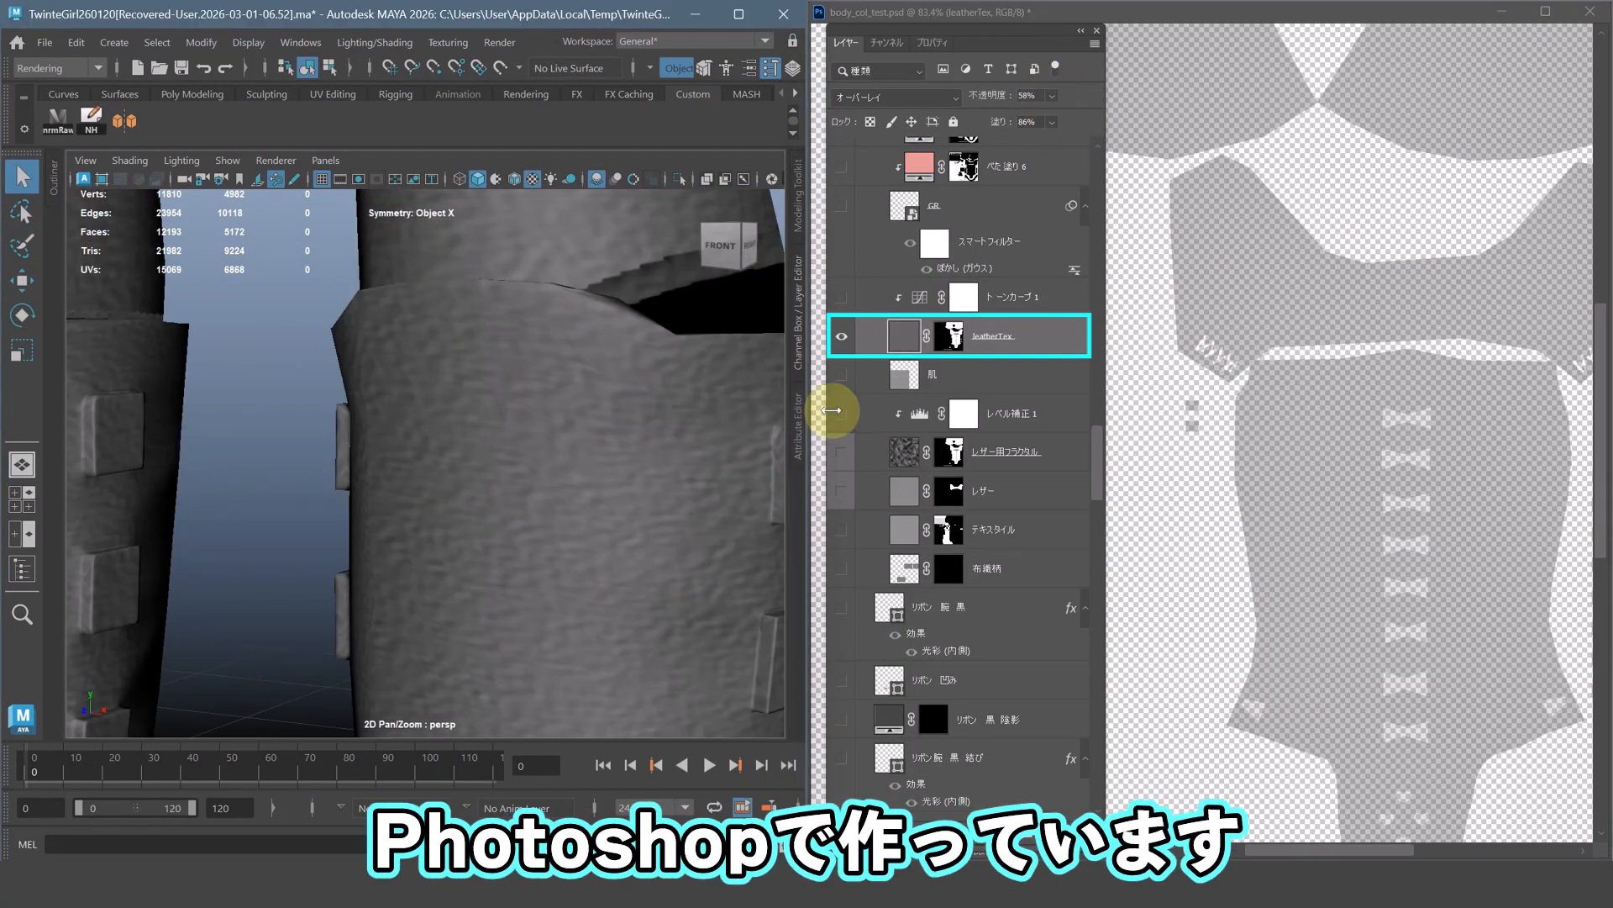
alt+drag(540, 403, 653, 385)
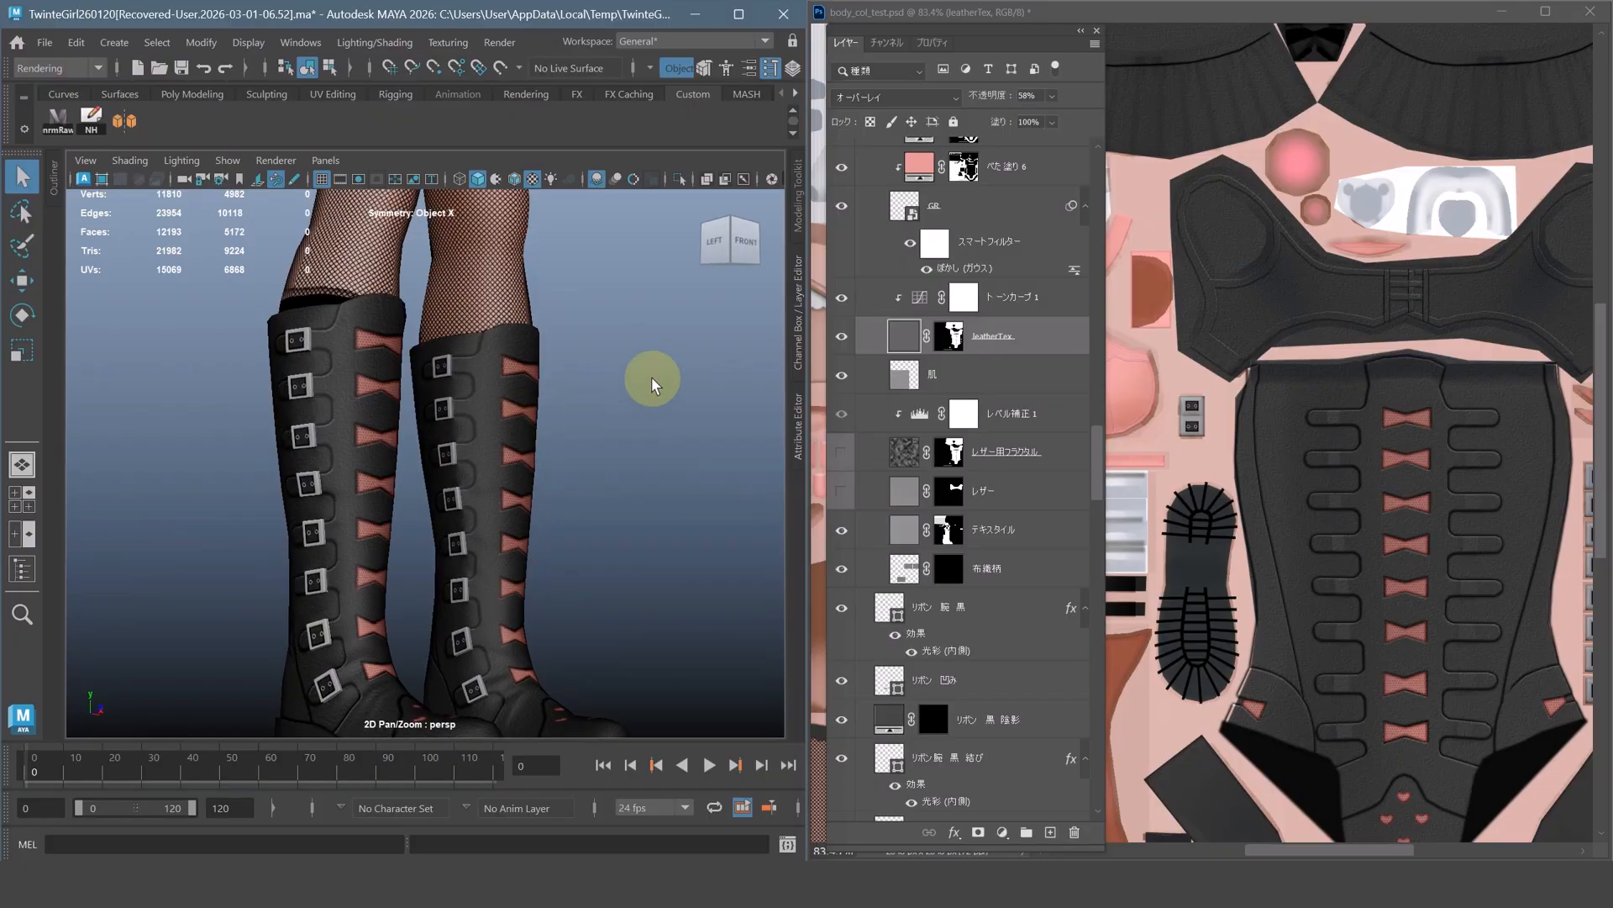
click(1038, 346)
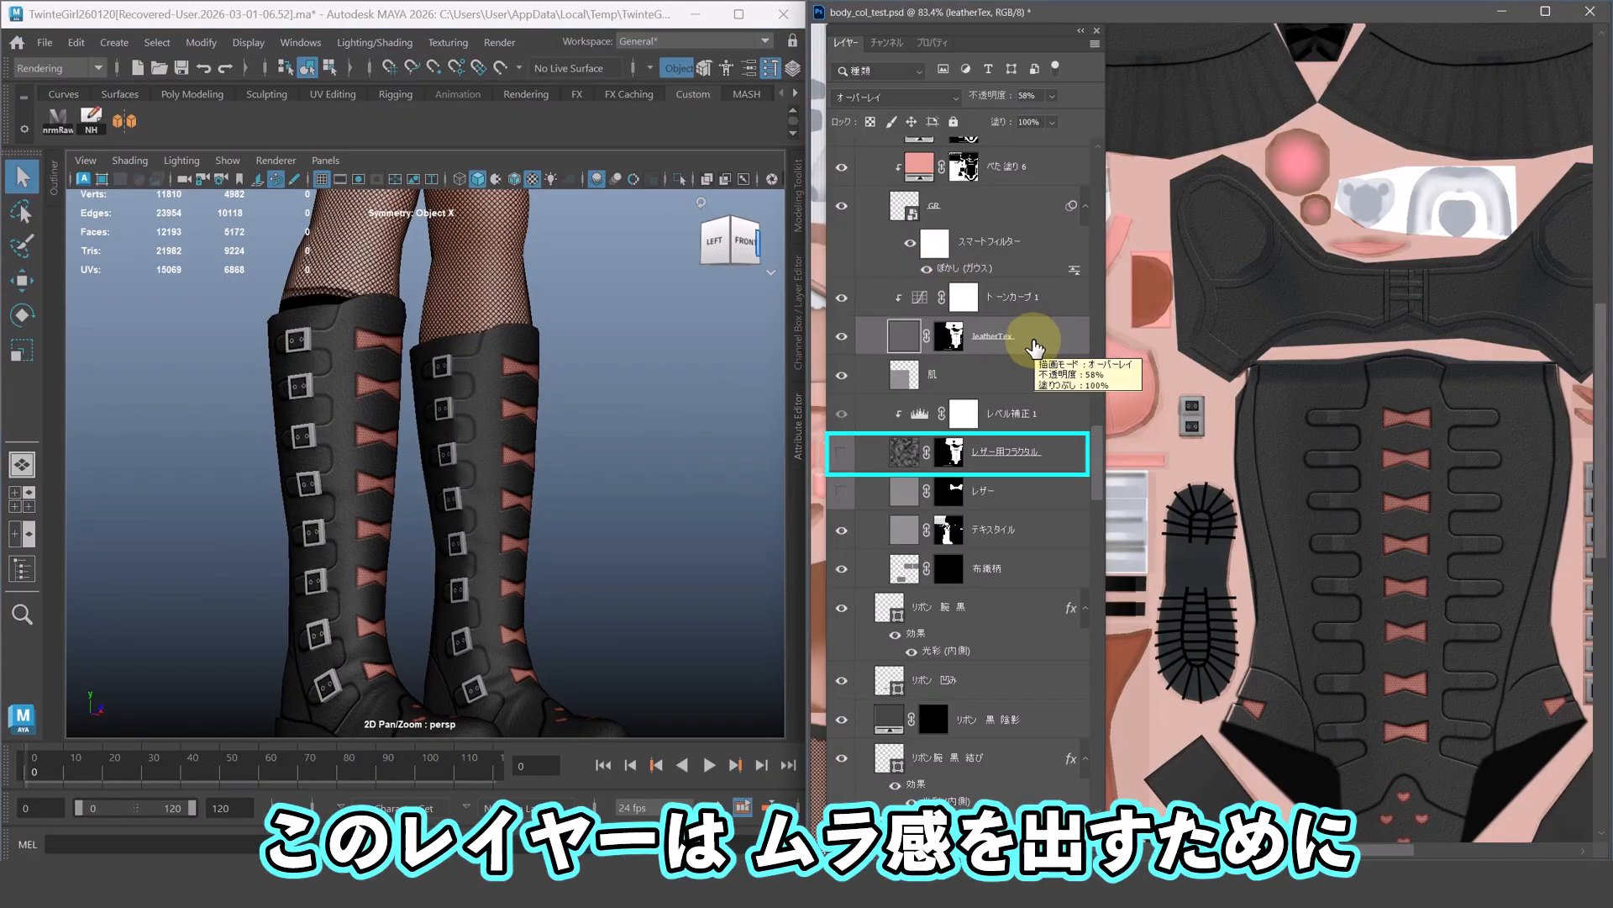
- Turn on the レザー用フラクタル layer and check its cloud pattern in isolation before restoring the other layers
click(887, 455)
click(841, 453)
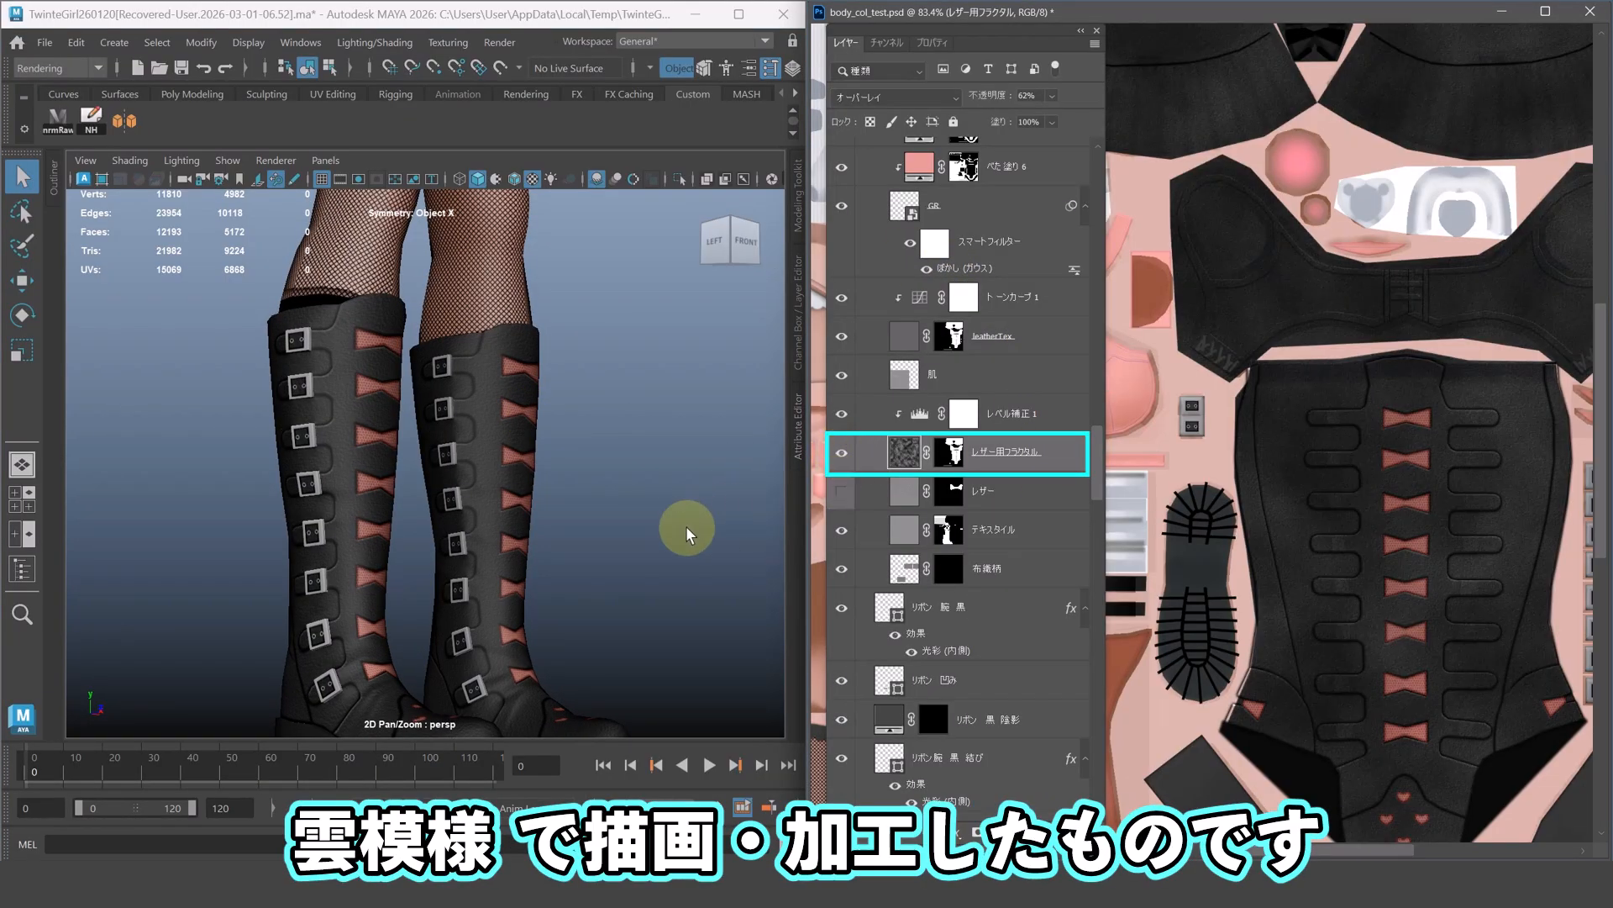
scroll(686, 527, up, 5)
alt+click(842, 455)
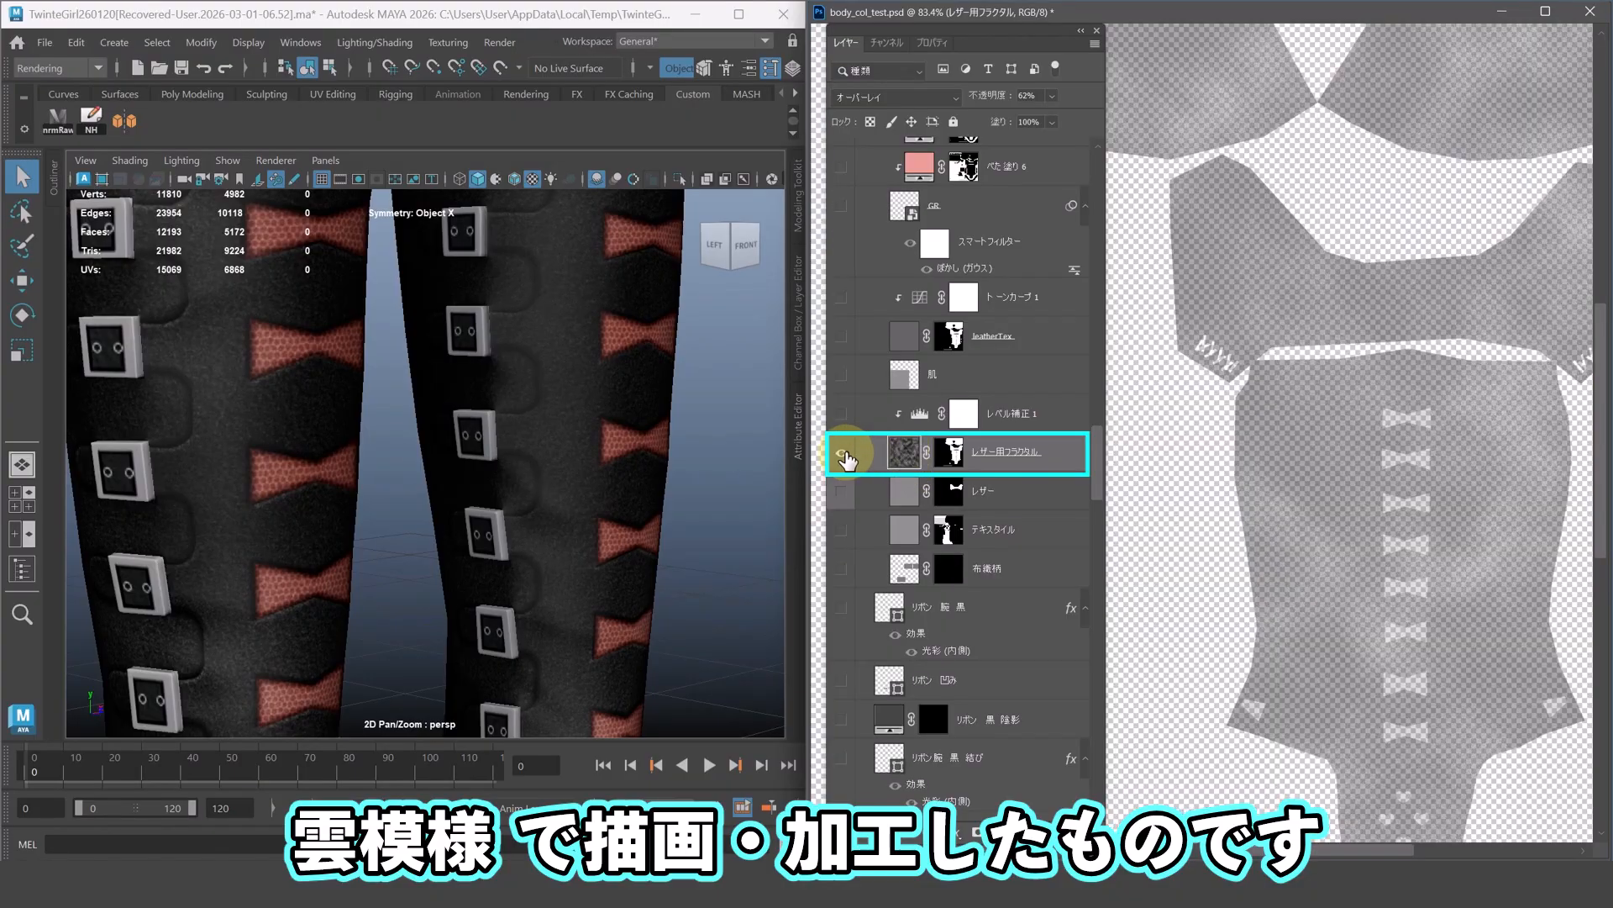
scroll(414, 457, down, 5)
alt+click(841, 454)
- View the boots in Maya at full window size with the body_M material attributes, and close the Attribute Editor
click(739, 14)
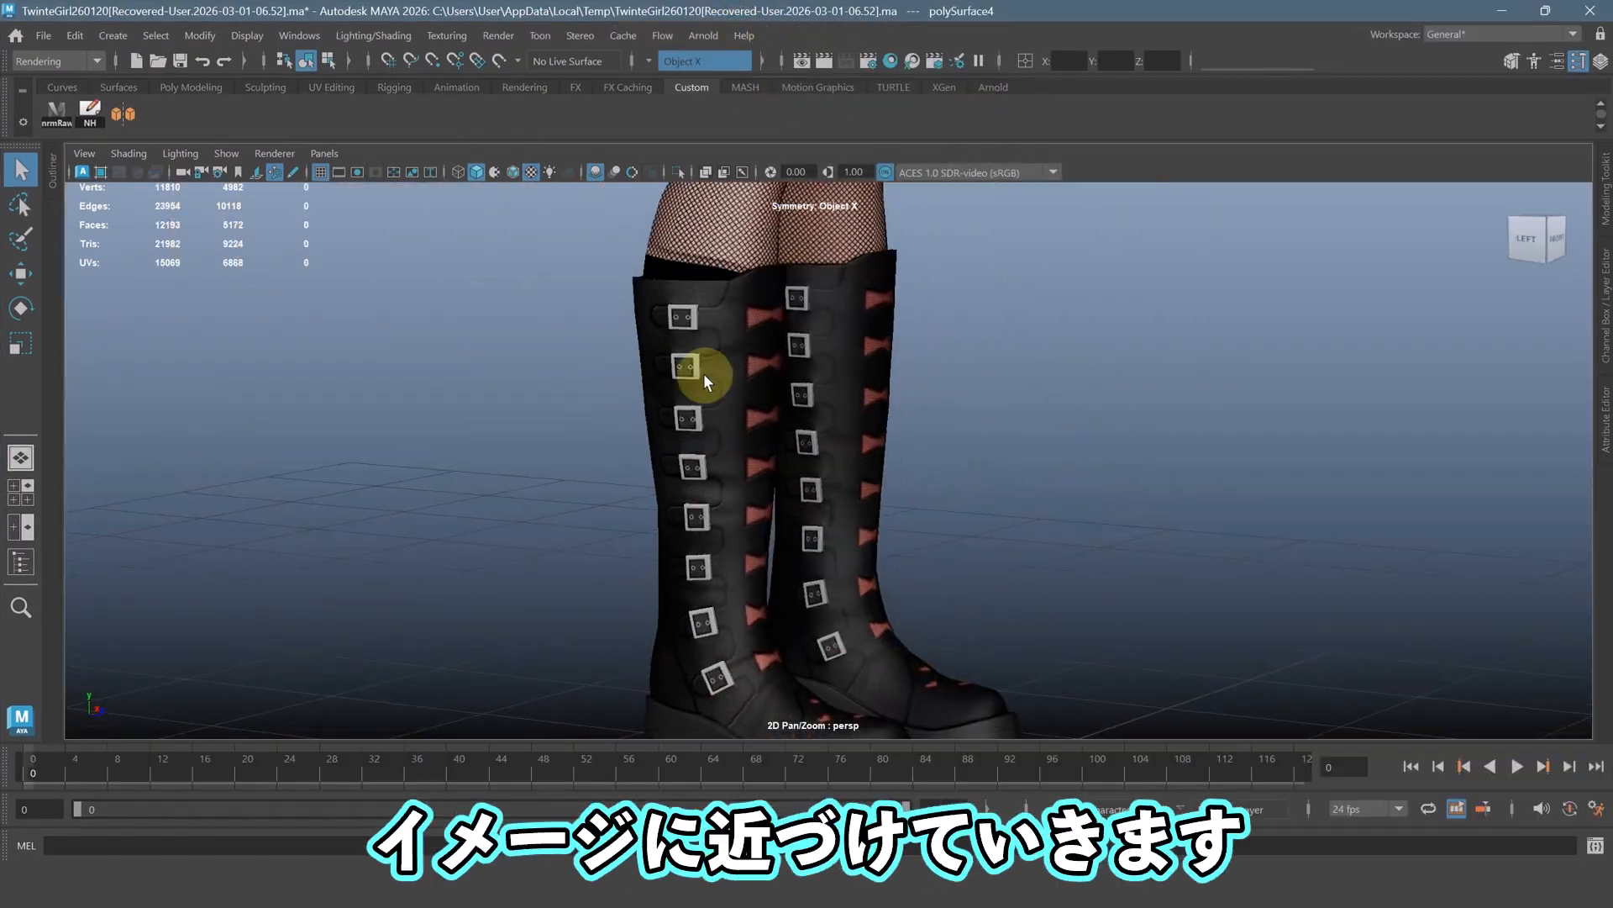
right_drag(744, 332, 741, 742)
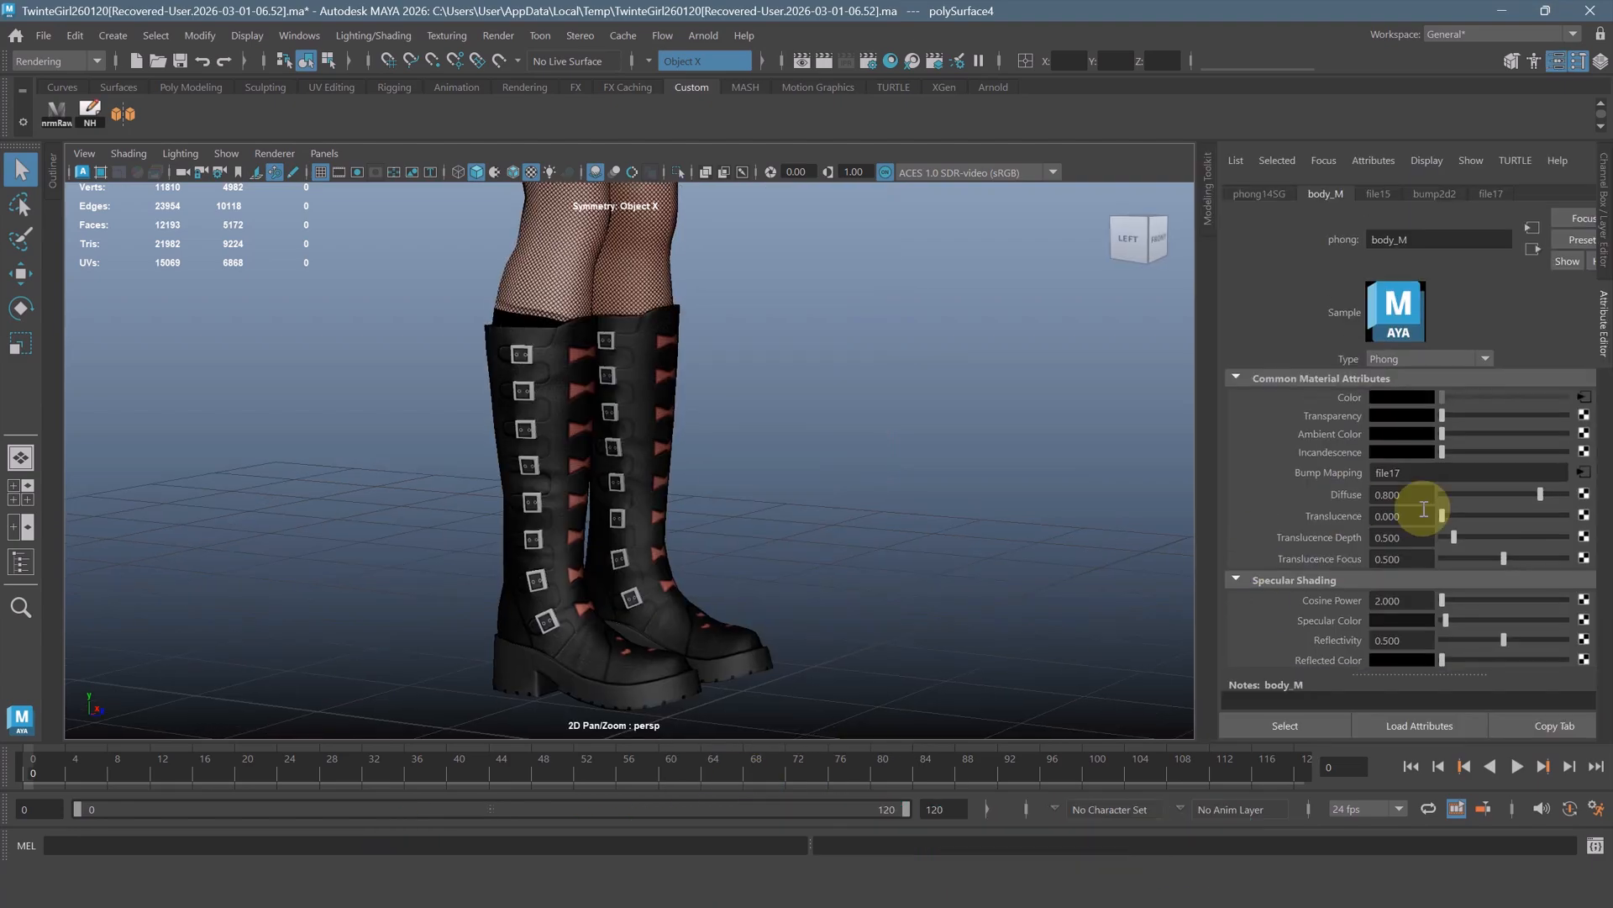
scroll(1420, 572, down, 3)
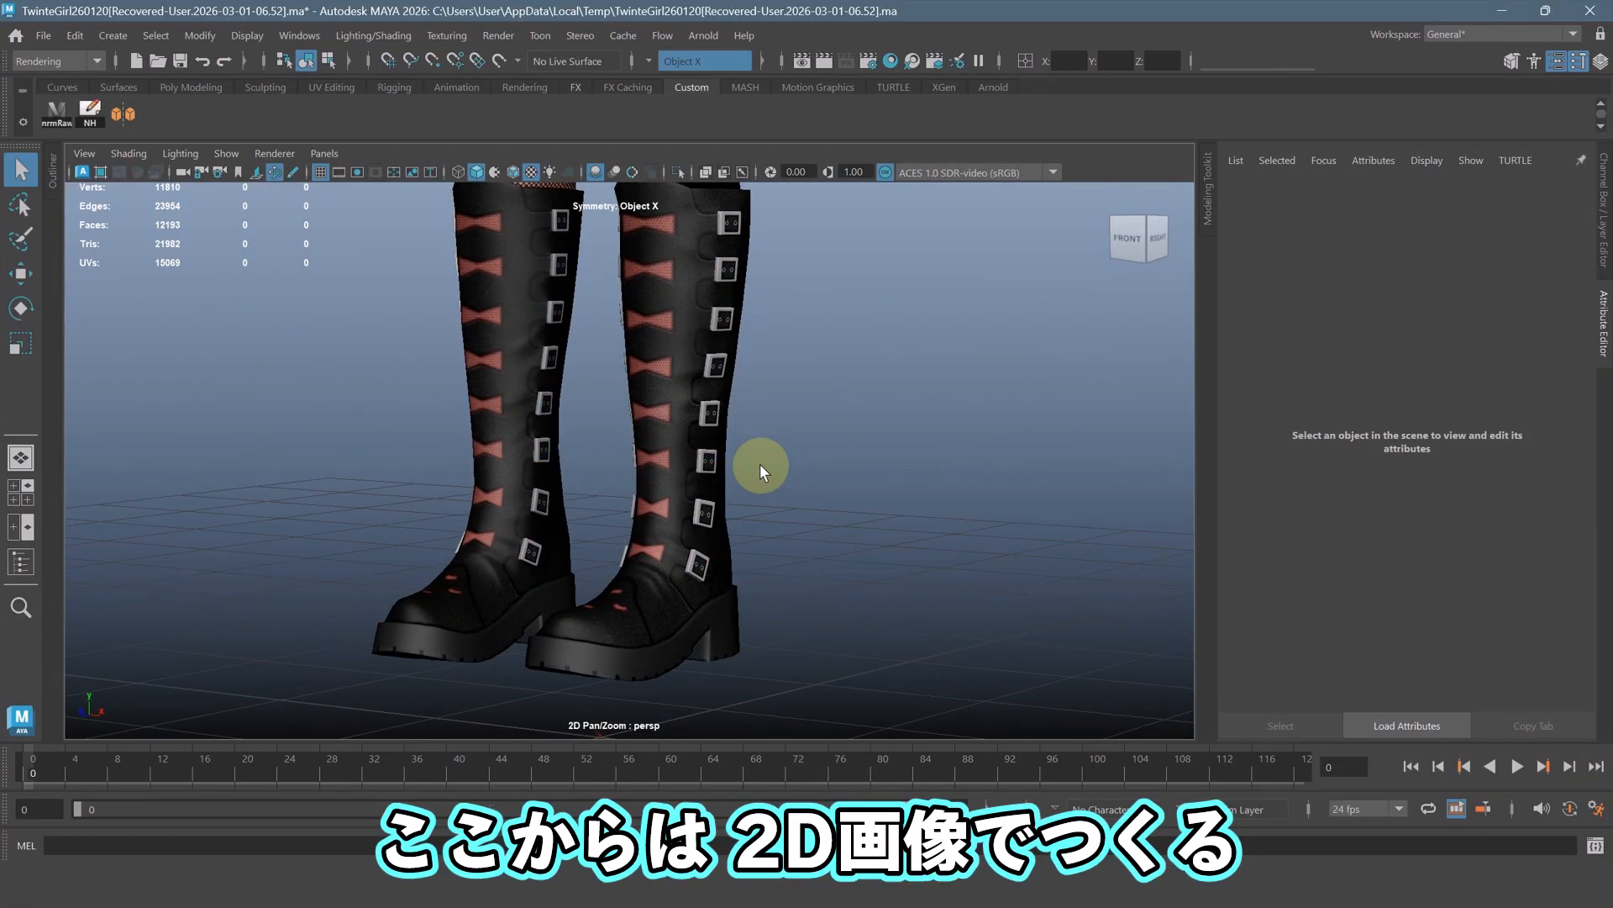
click(1603, 309)
- Switch to Photoshop and select all paths of the ブーツアッパー shape layer in body_col_test.psd
mouse_move(1545, 14)
click(1441, 125)
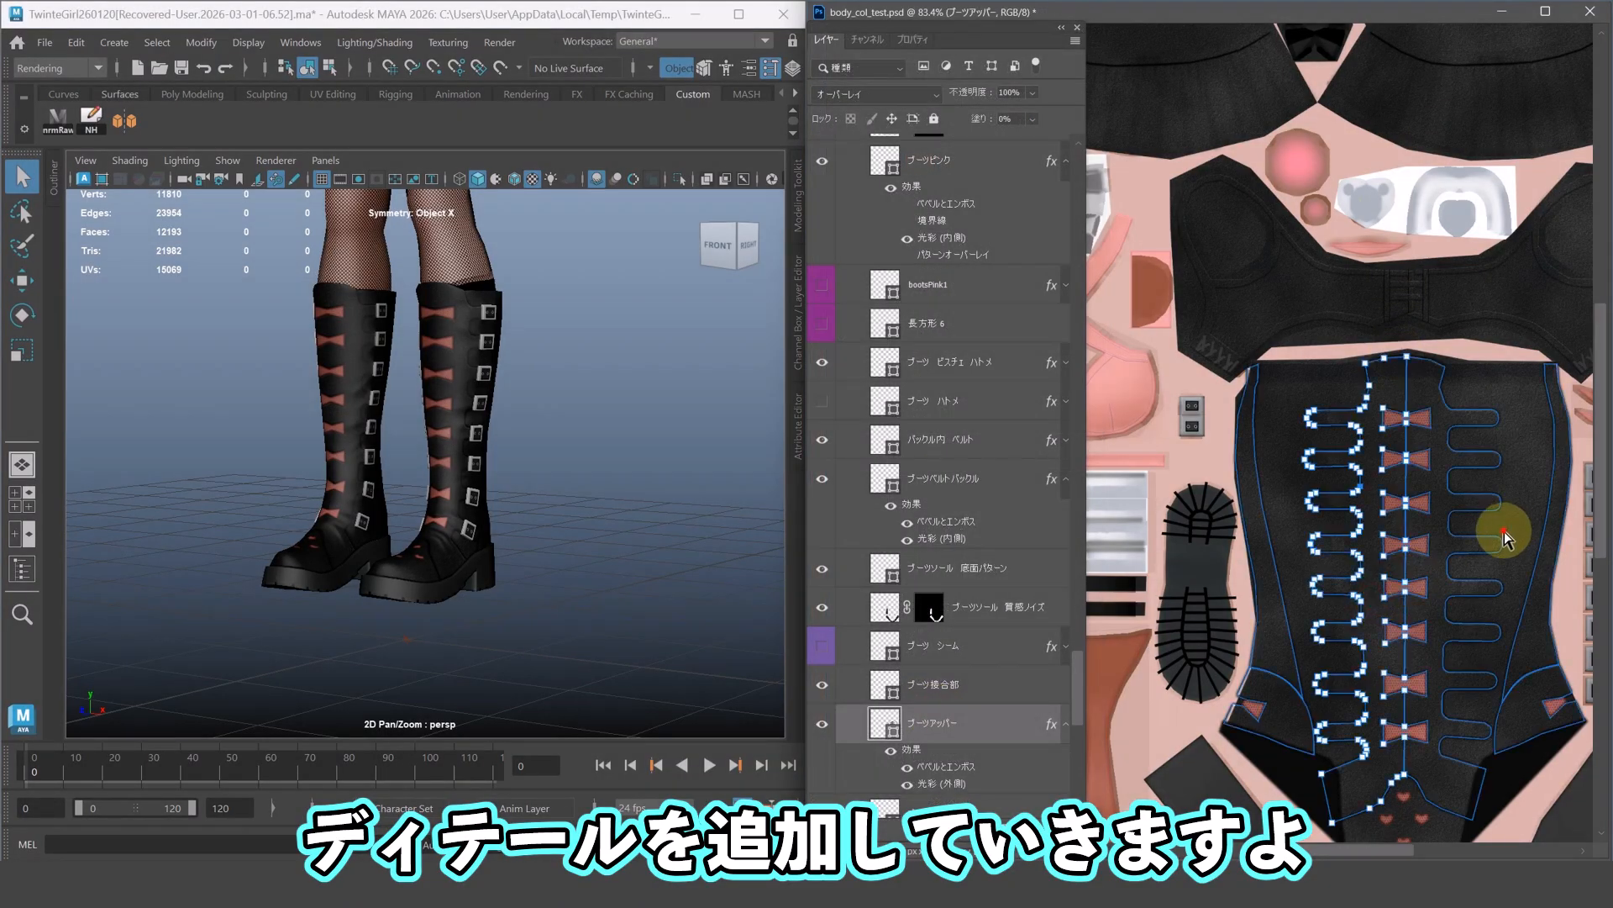
shift+click(1504, 531)
drag(1250, 801, 1584, 552)
- Duplicate the ブーツアッパー layer into a new document named ブーツアッパー
right_click(980, 724)
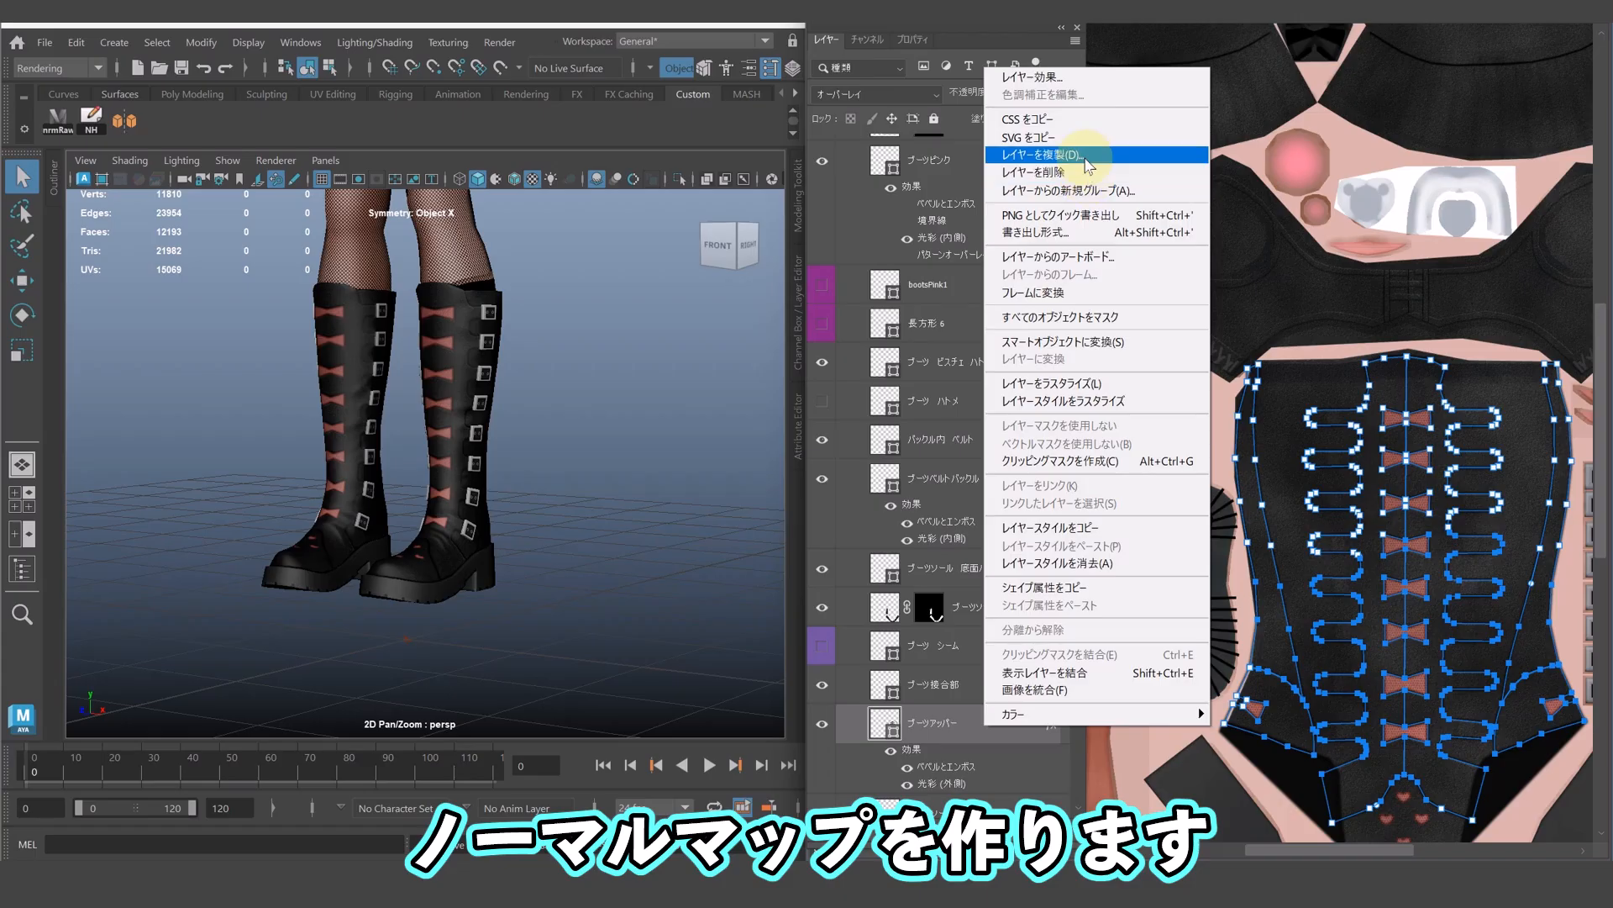
click(1080, 154)
click(769, 593)
click(769, 645)
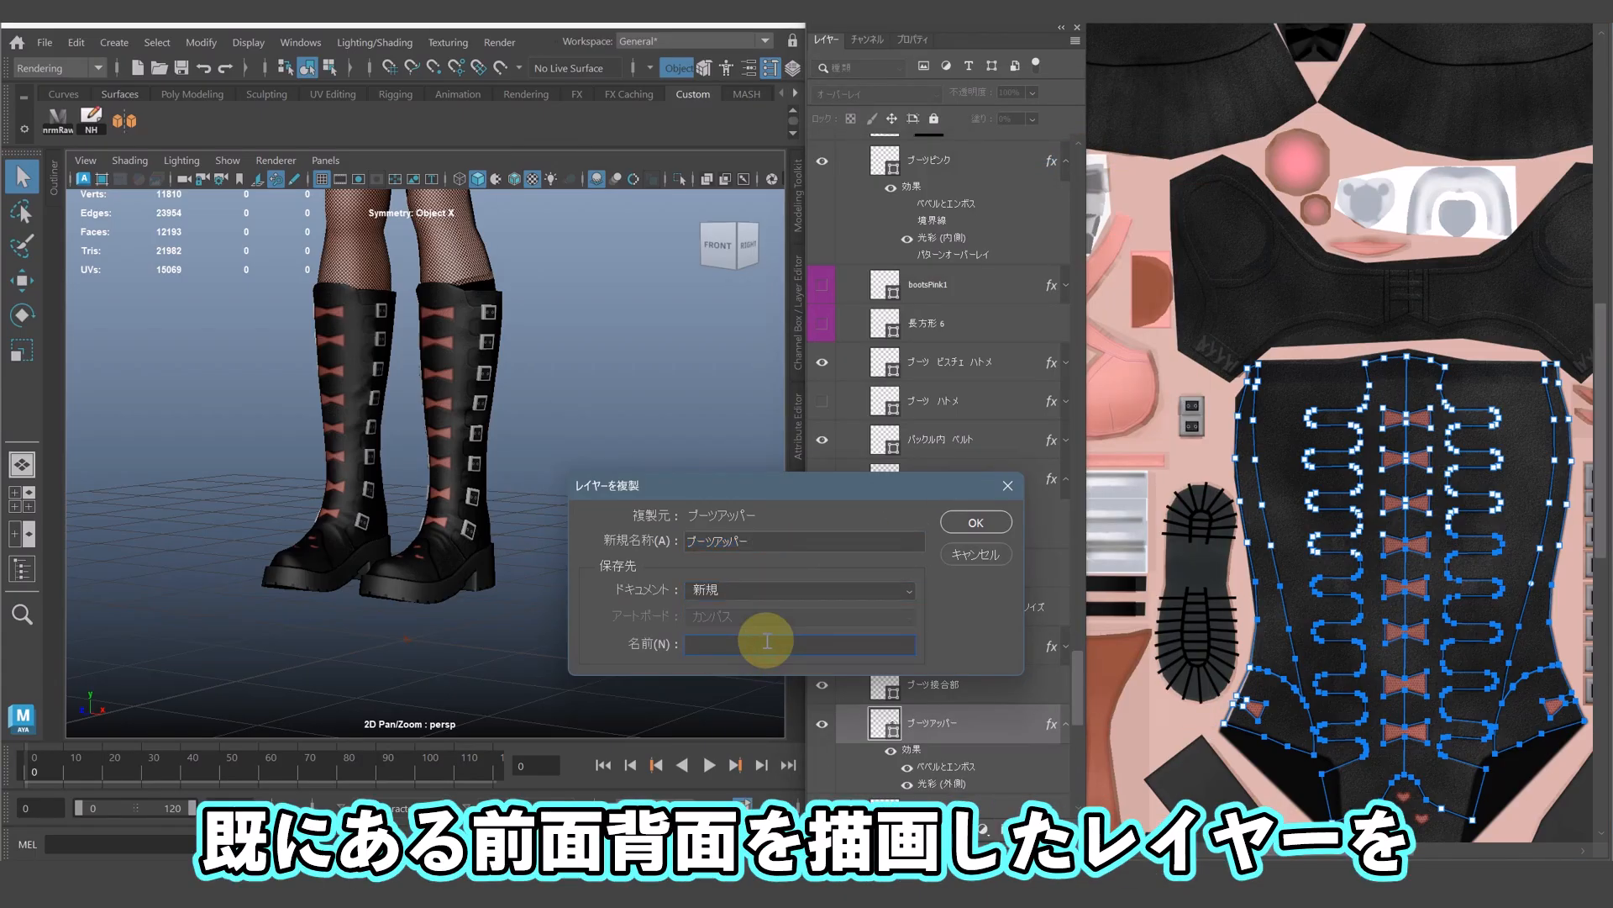
text(b)
key(BackSpace)
text(ブーツアッパー)
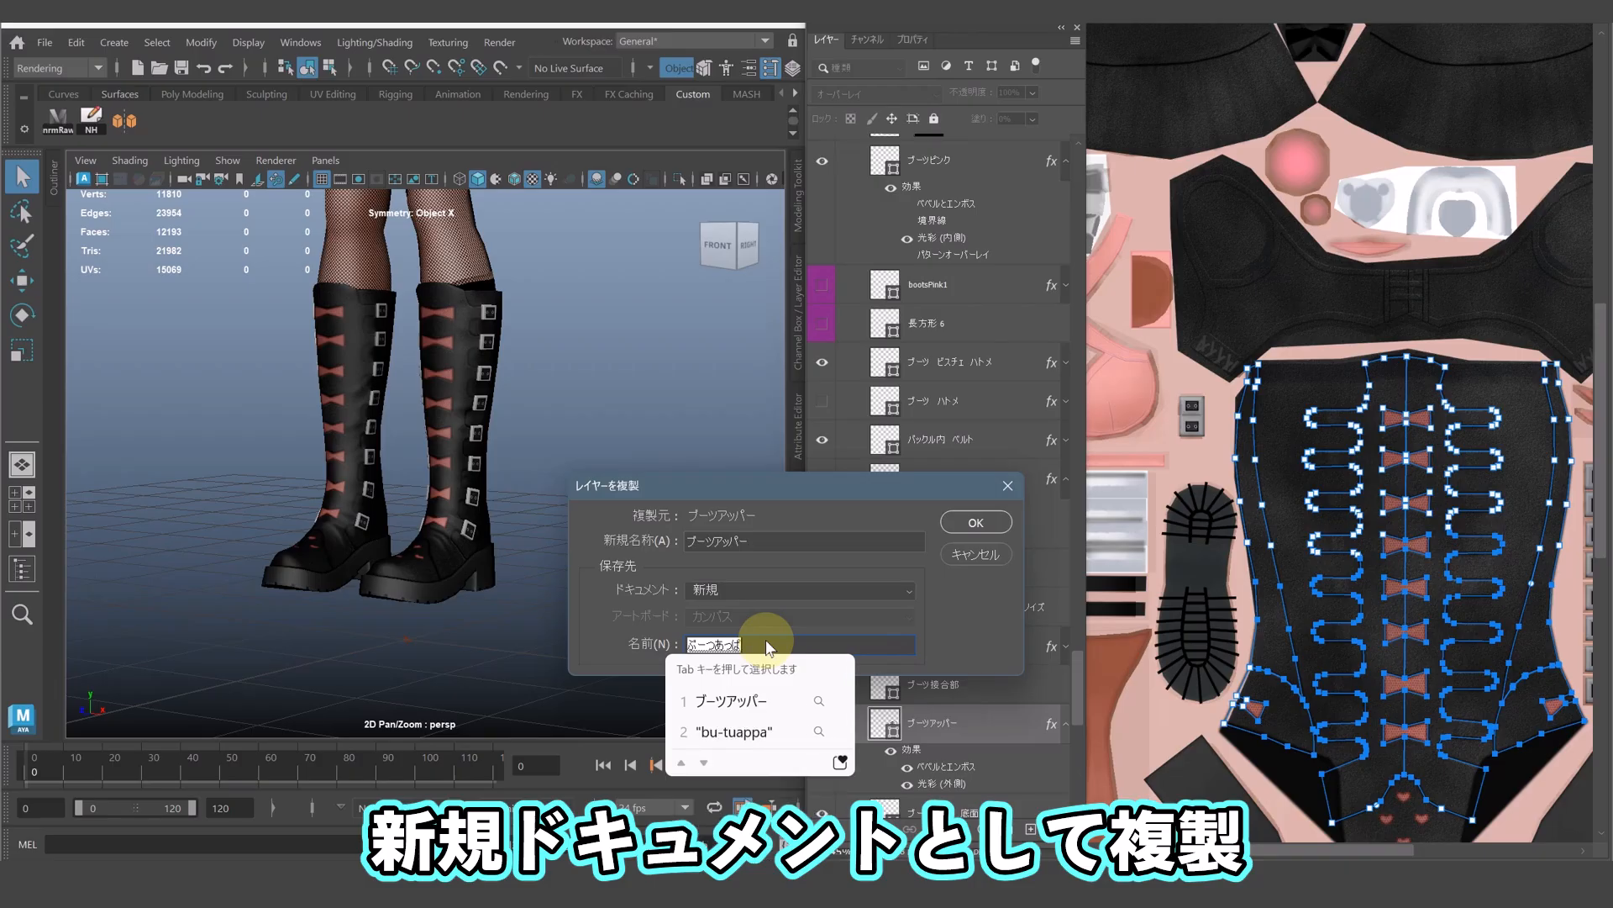
key(Return)
key(Return)
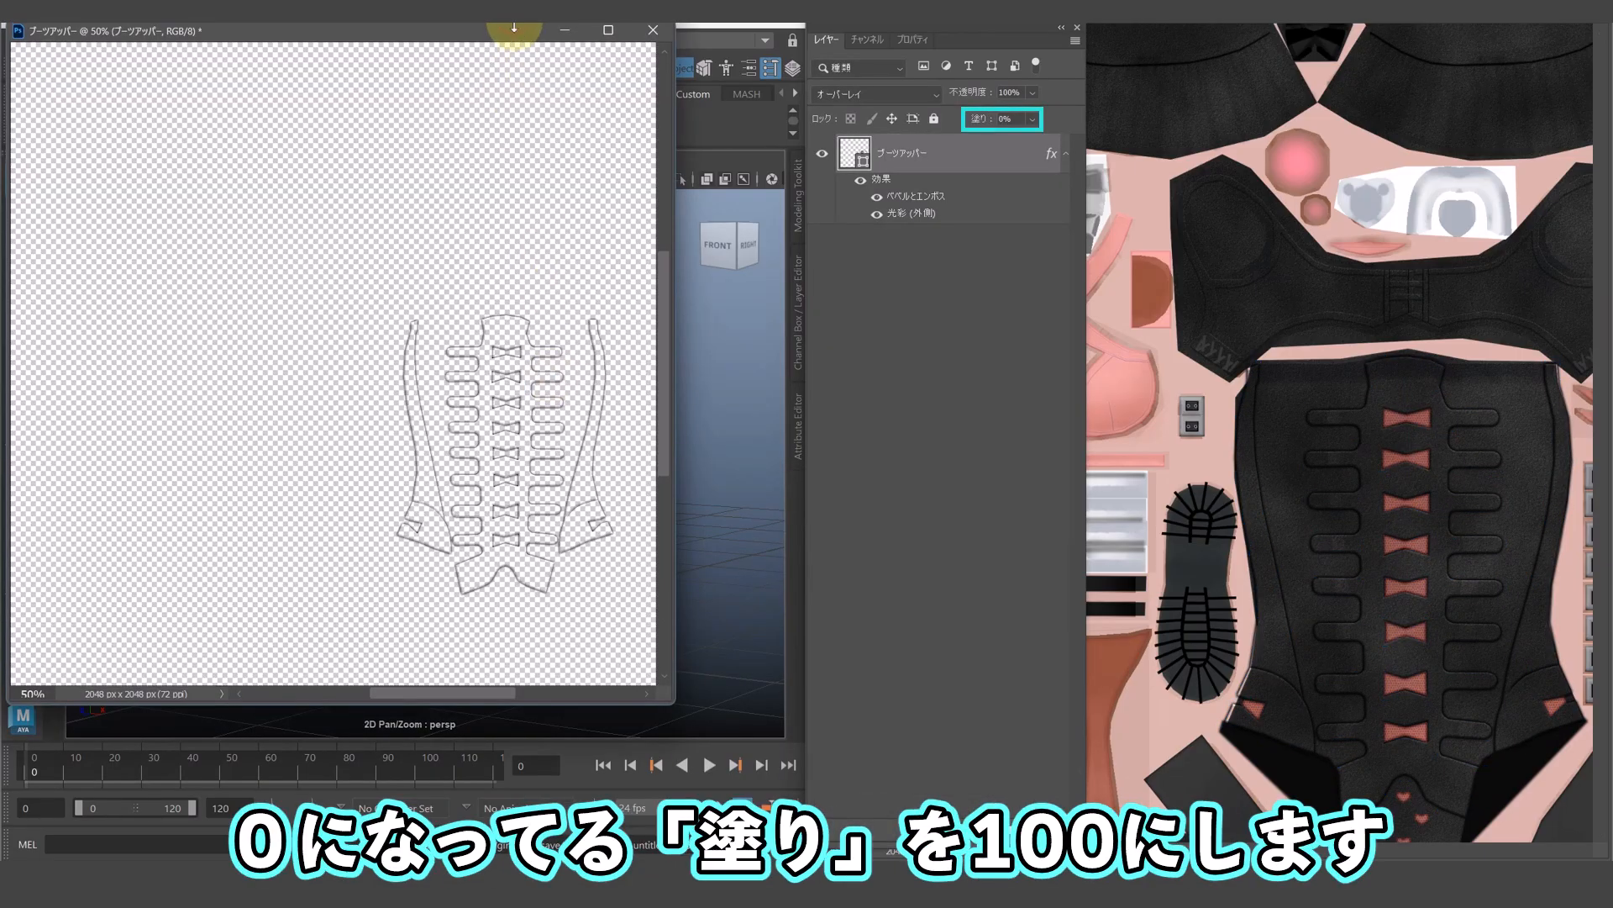
- Raise the duplicated ブーツアッパー layer's 塗り to 100% and remove its bevel and outer glow effects
drag(516, 29, 605, 87)
click(1032, 119)
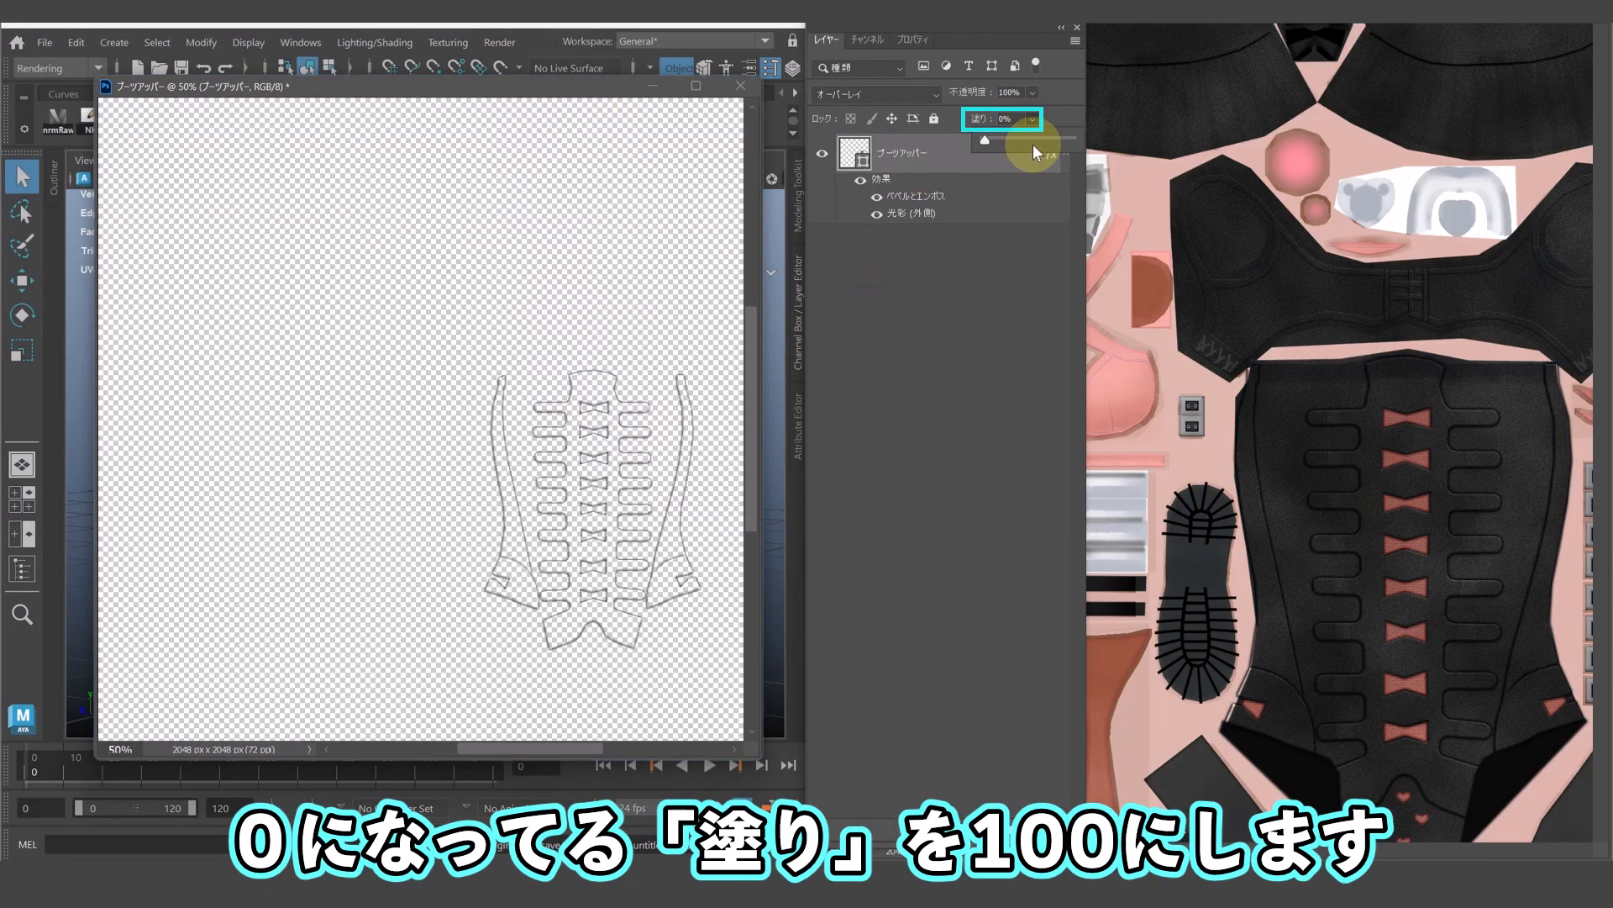
drag(1032, 144, 1106, 140)
click(926, 308)
click(876, 223)
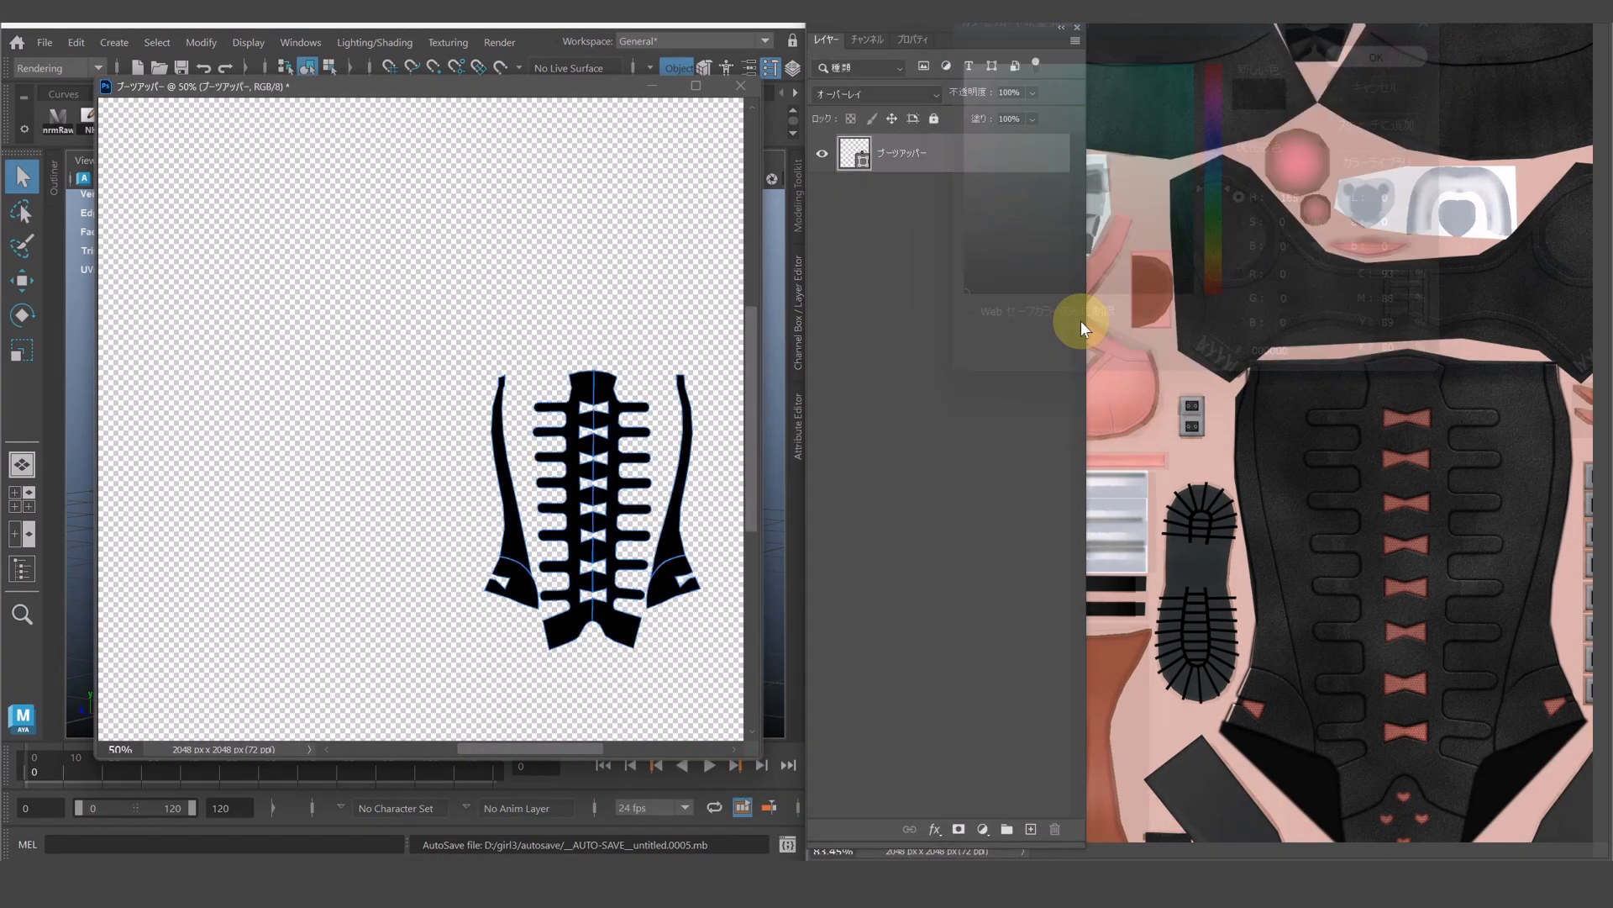
- Add a white solid color fill layer and place it beneath the ブーツアッパー layer
click(982, 828)
click(983, 563)
drag(967, 84, 946, 62)
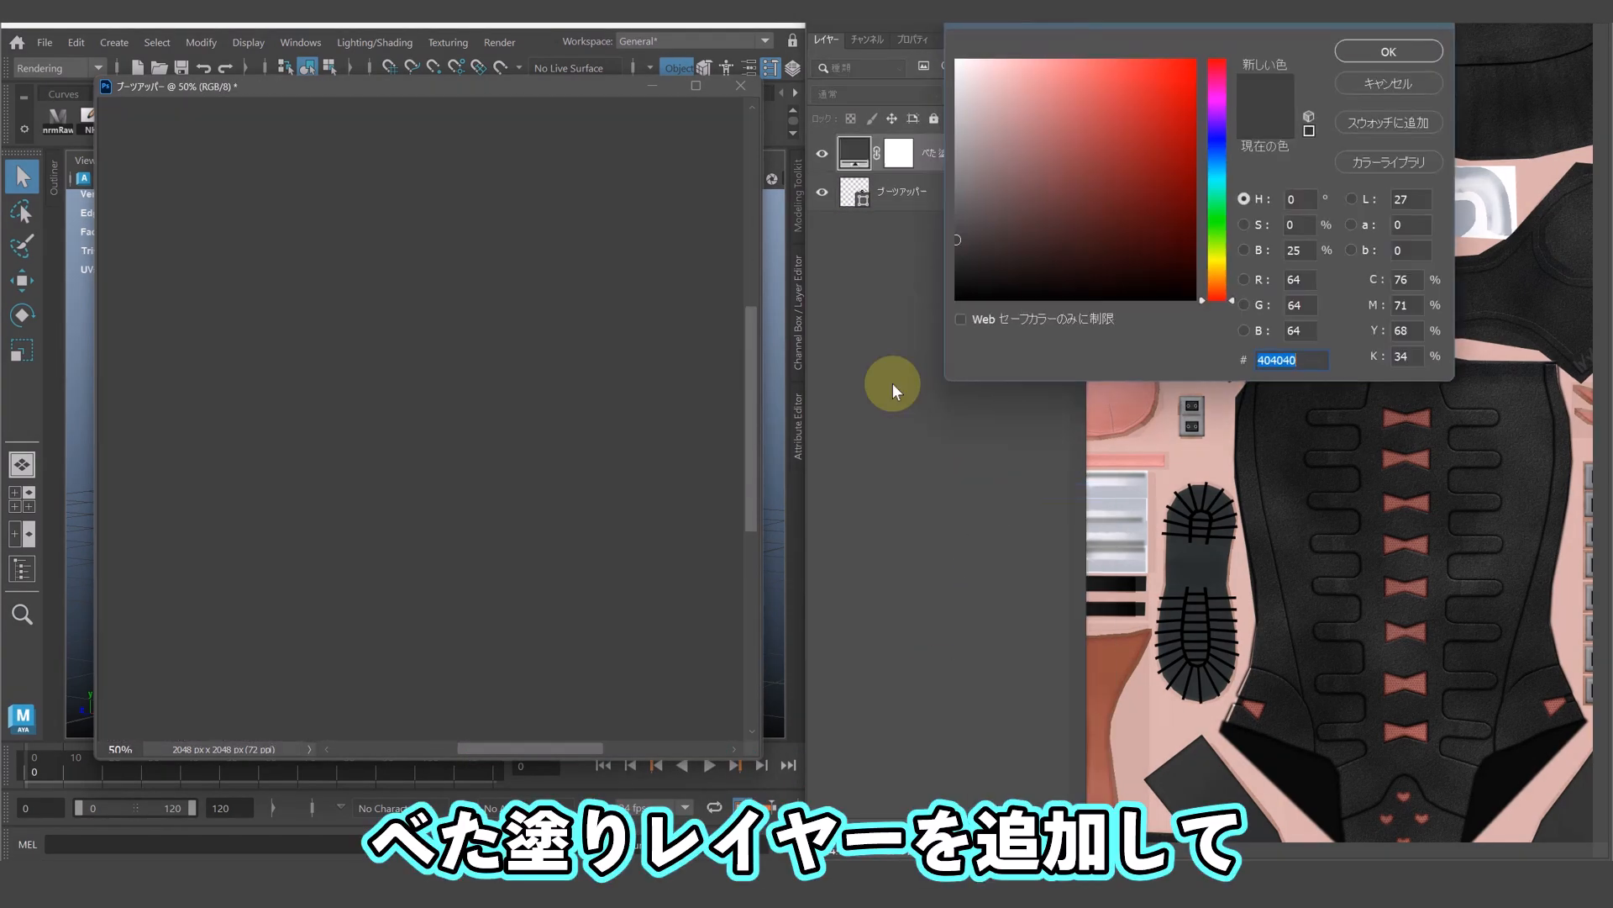
click(1342, 52)
drag(965, 162, 966, 210)
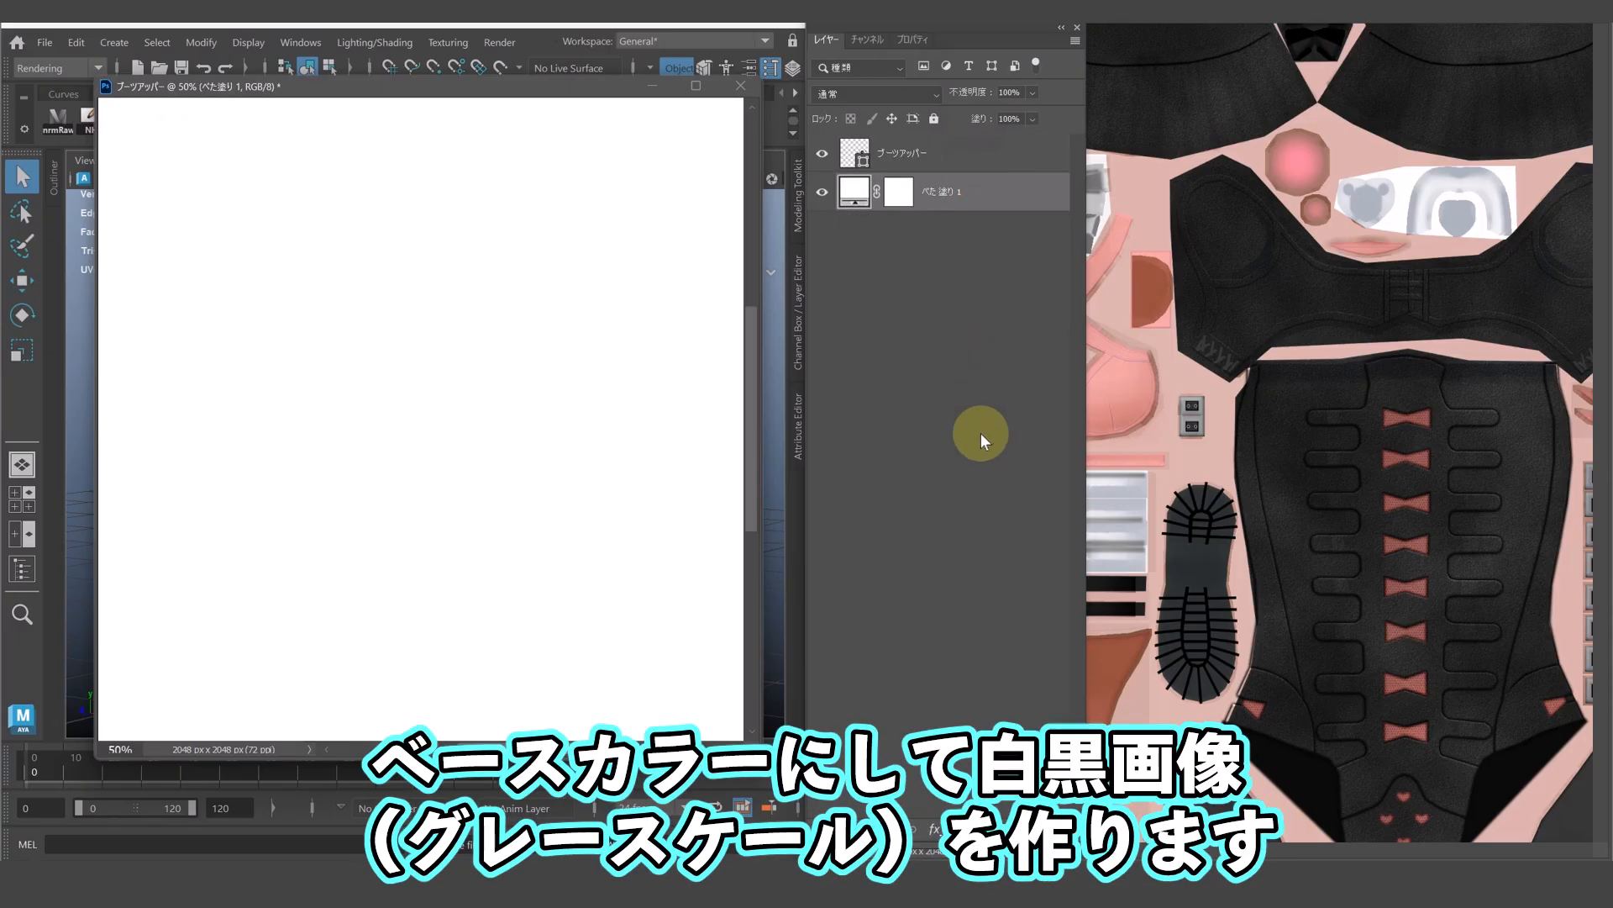
- Change the ブーツアッパー layer's blend mode so that its shape shows as black on the white base
click(952, 152)
click(900, 110)
click(905, 405)
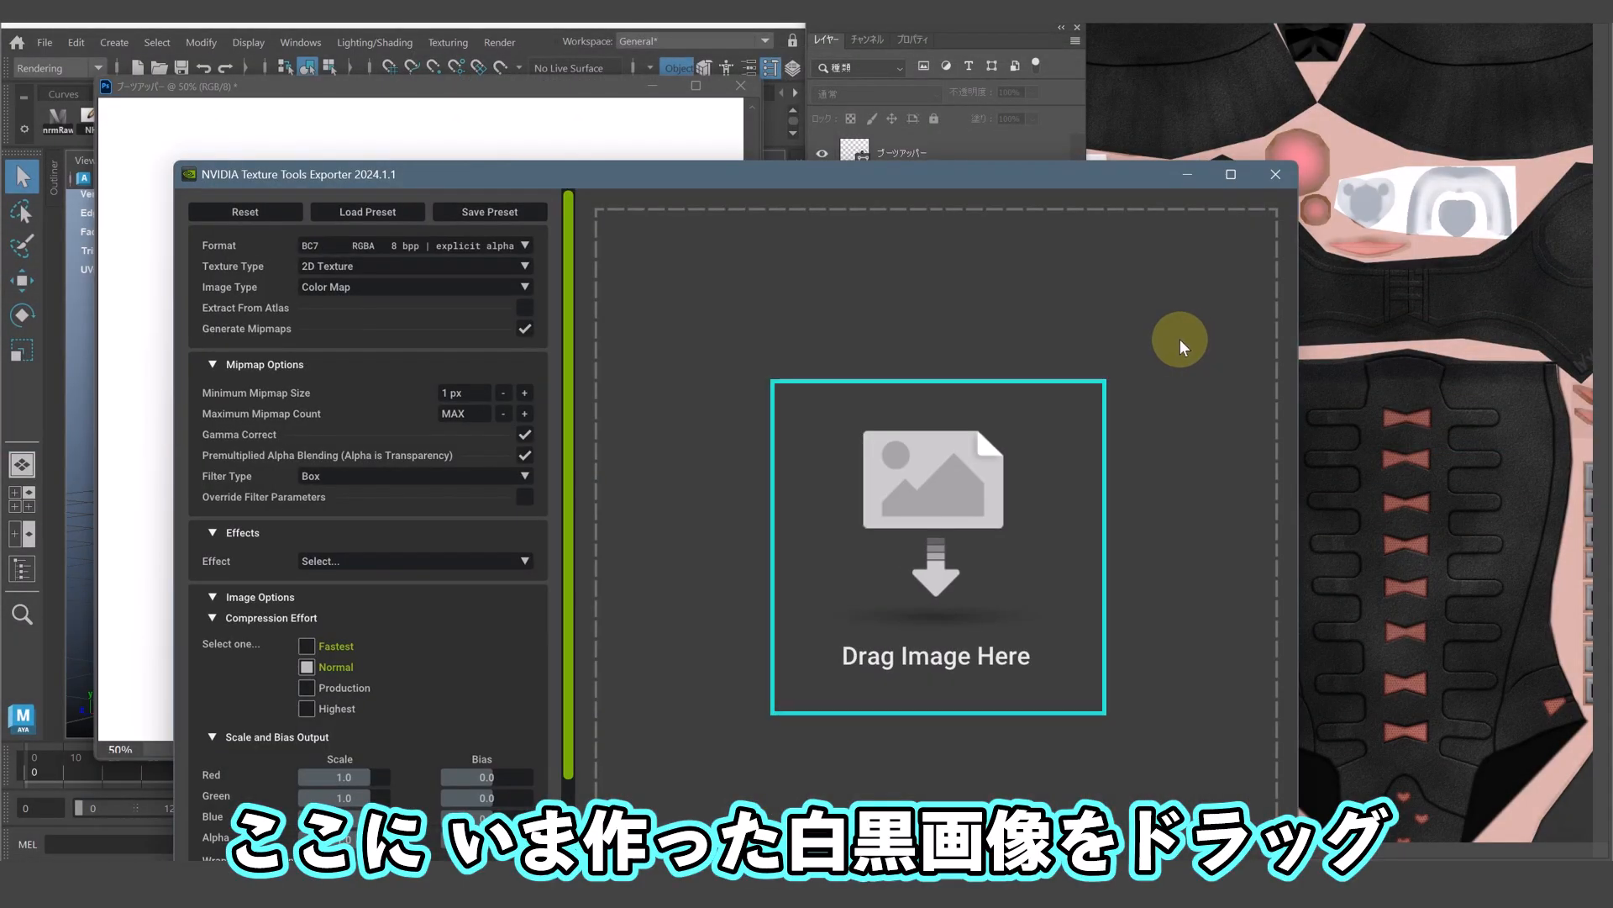
- In NVIDIA Texture Tools Exporter, set the black-and-white boot image's Image Type to Normal Map : Tangent Space
drag(800, 175, 1042, 129)
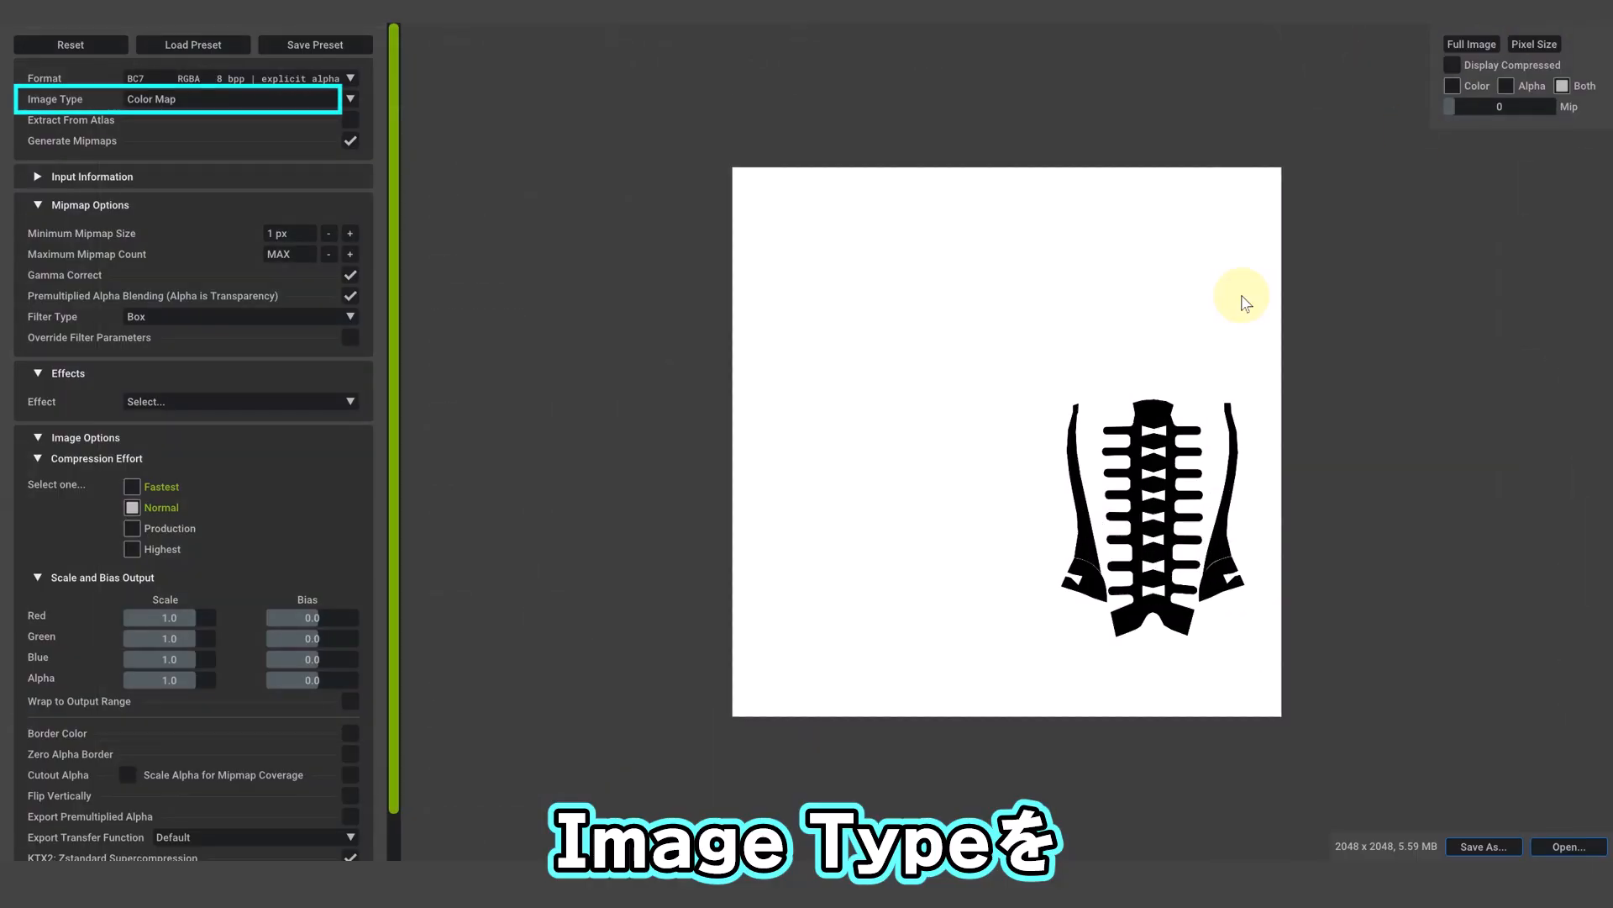
click(244, 102)
click(240, 159)
scroll(1231, 550, up, 3)
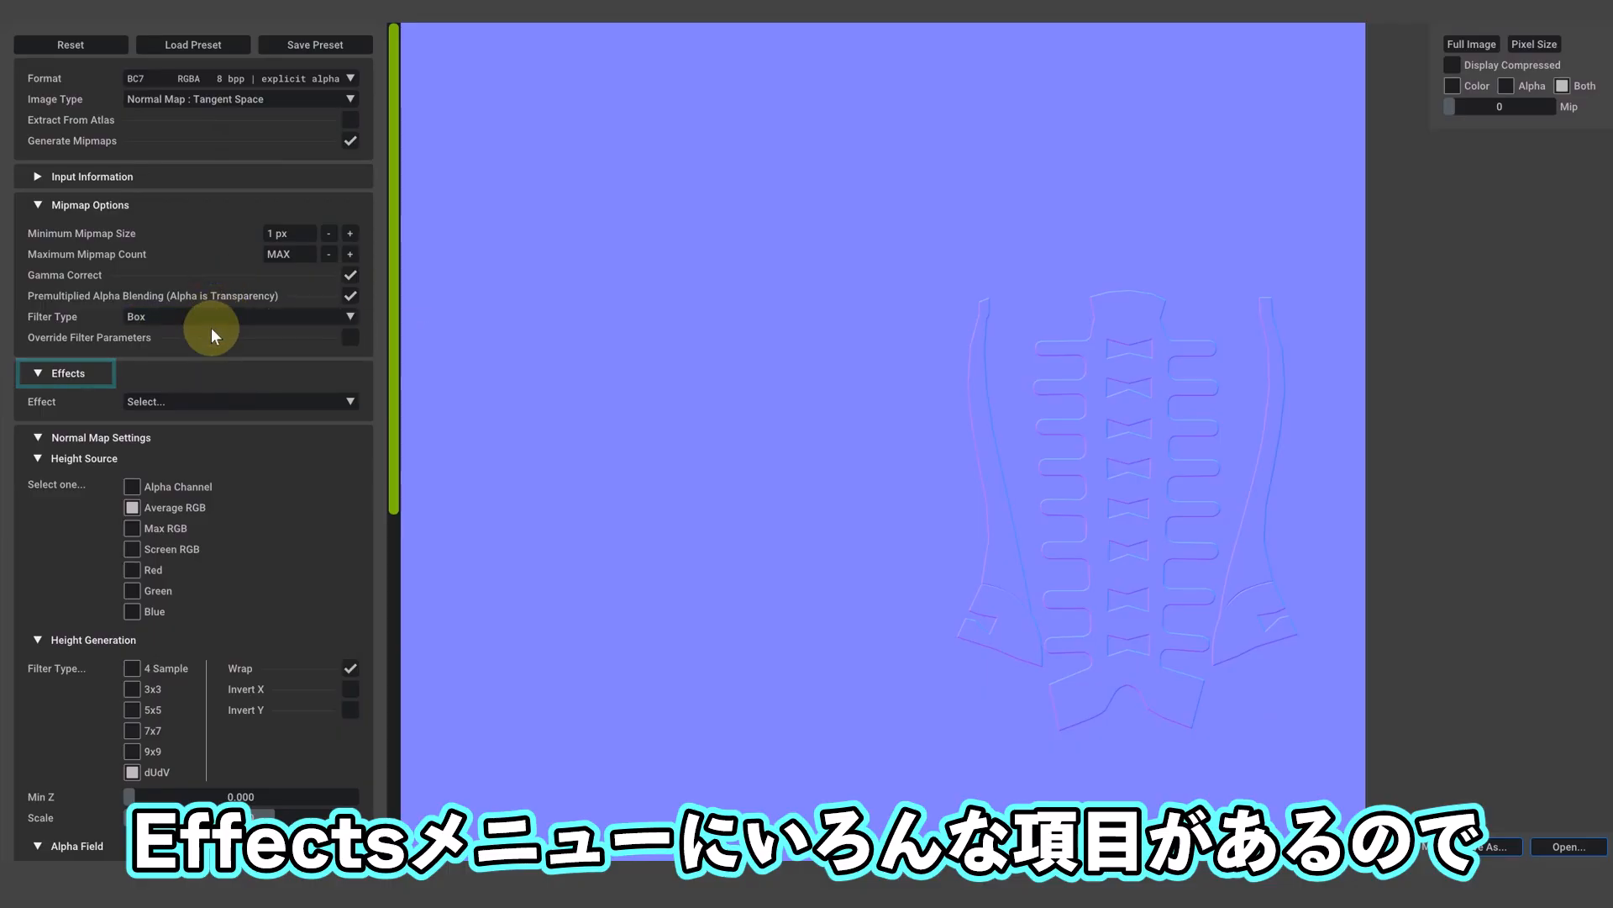
- Add the Smooth and Gaussian Blur effects to the boot normal map
click(180, 404)
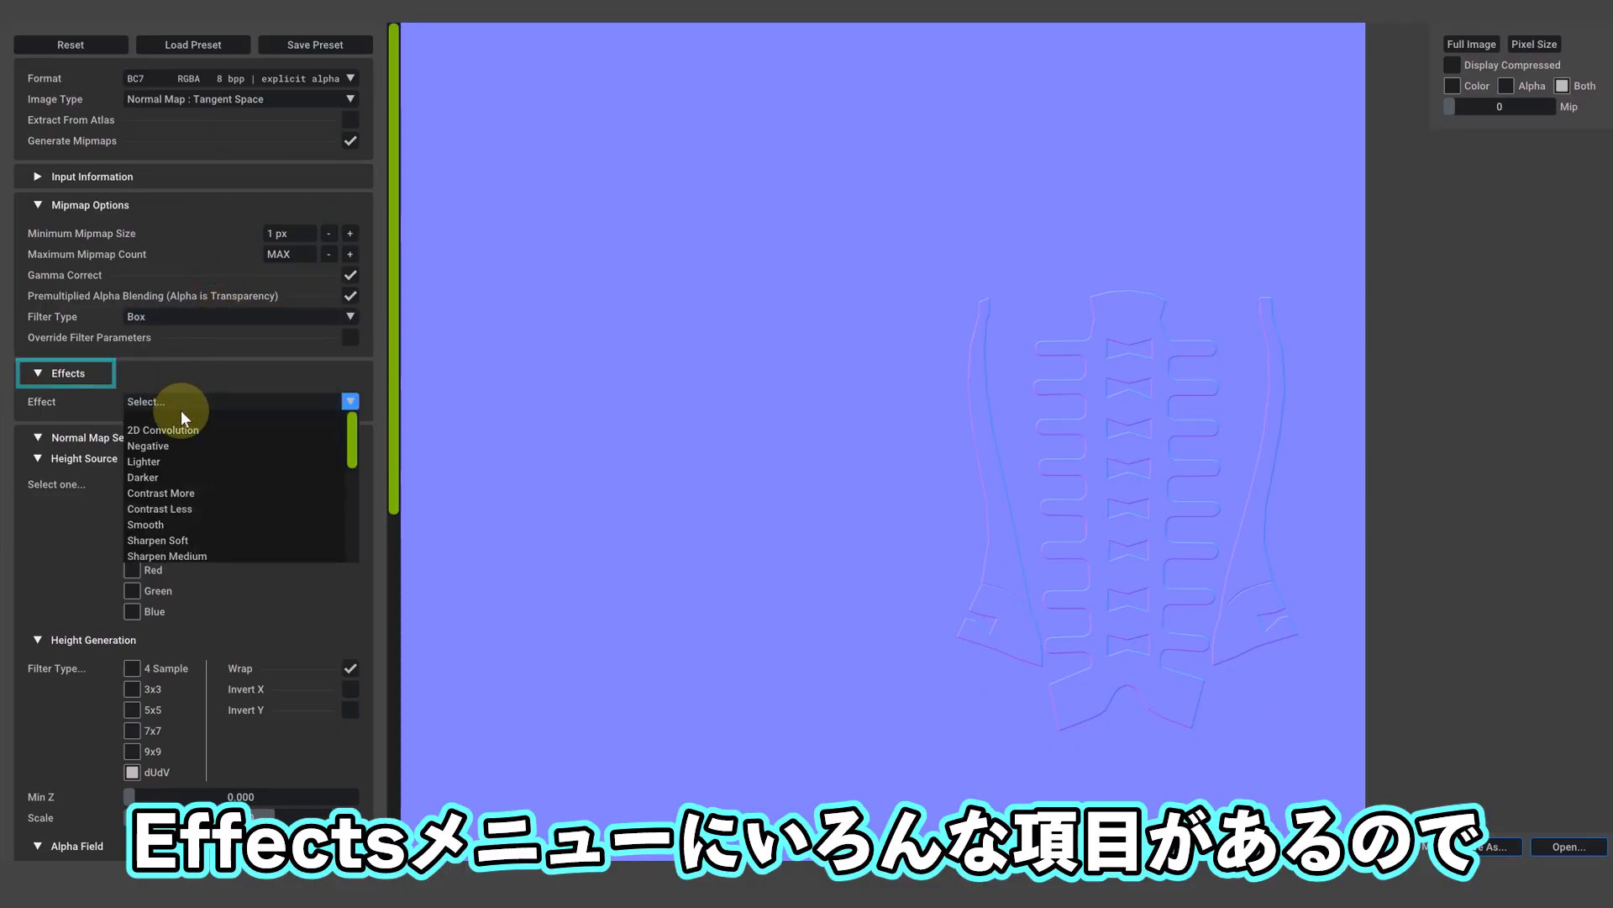
click(186, 523)
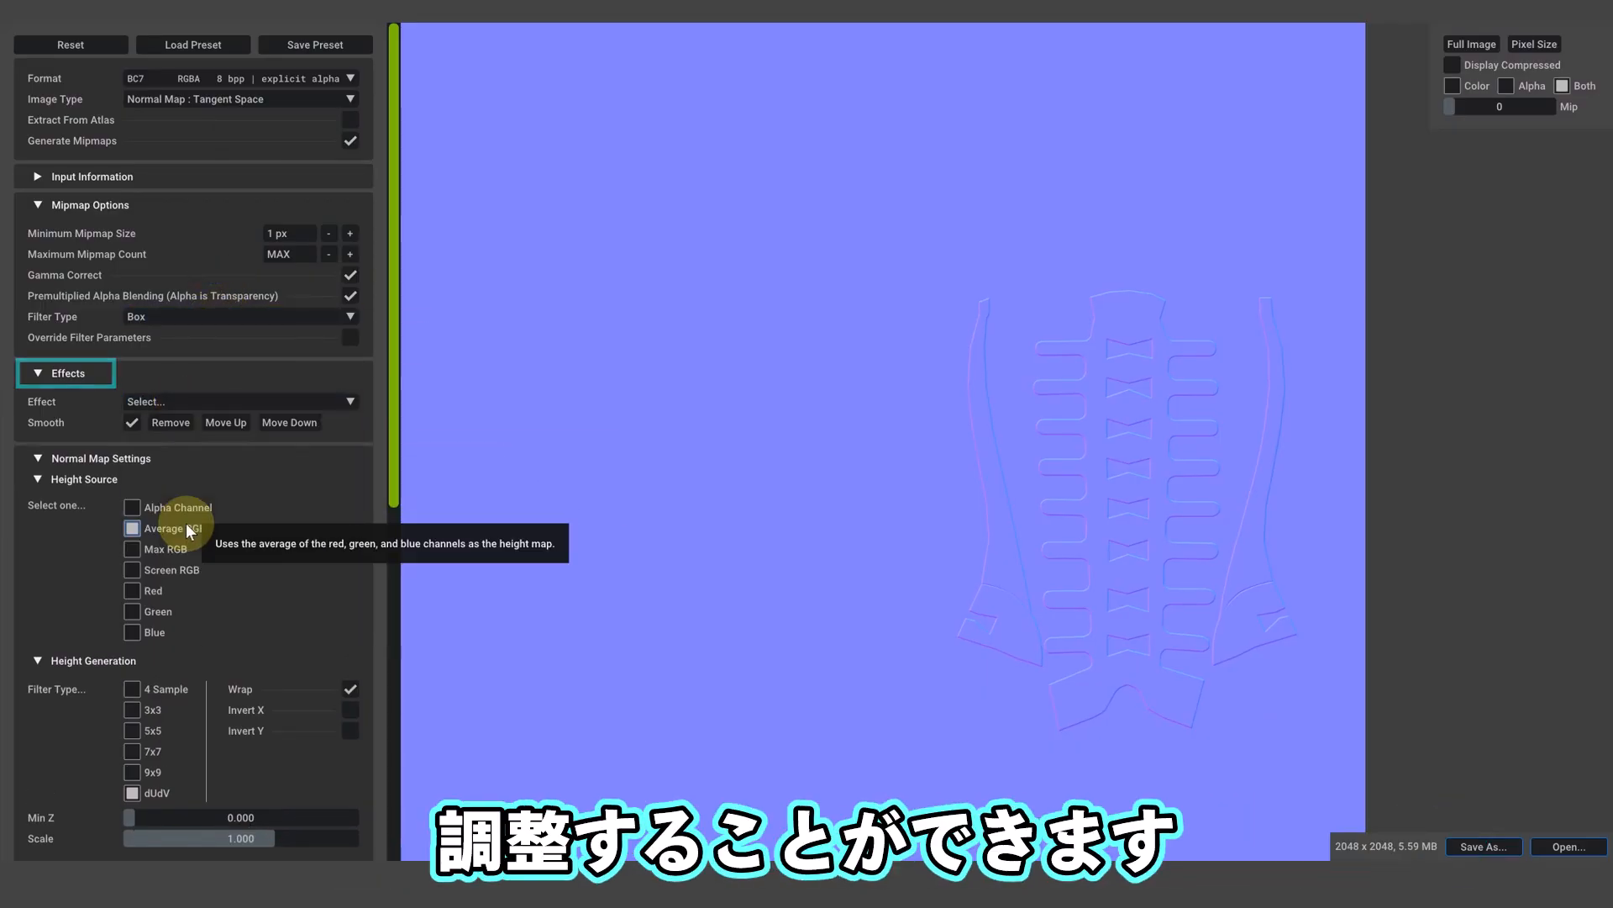
click(195, 405)
scroll(201, 504, down, 3)
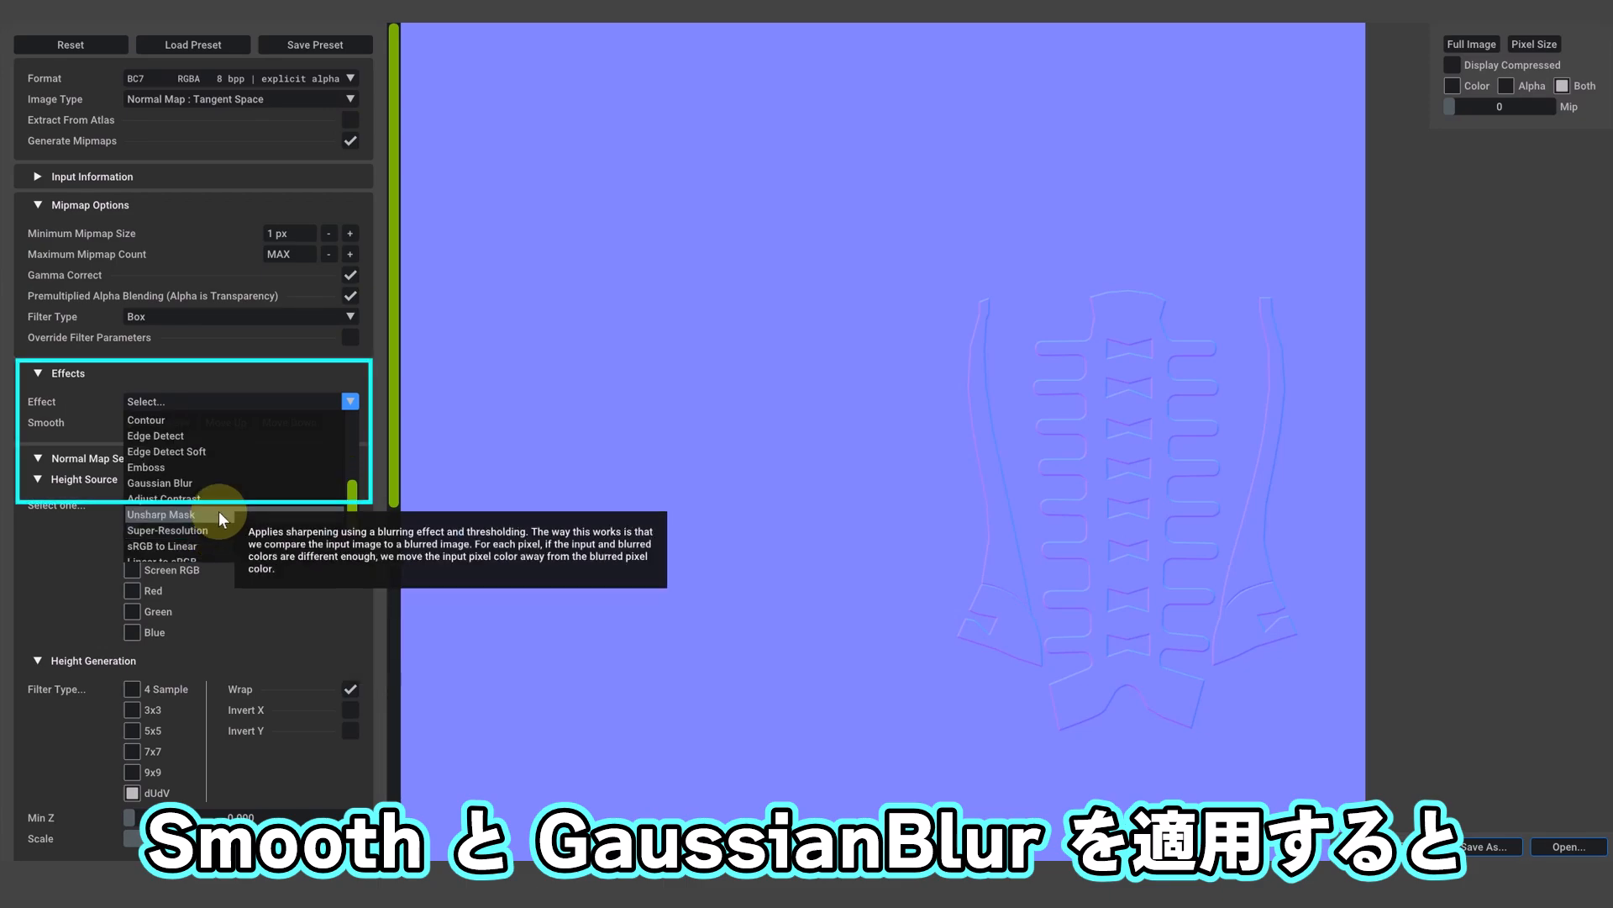
click(220, 482)
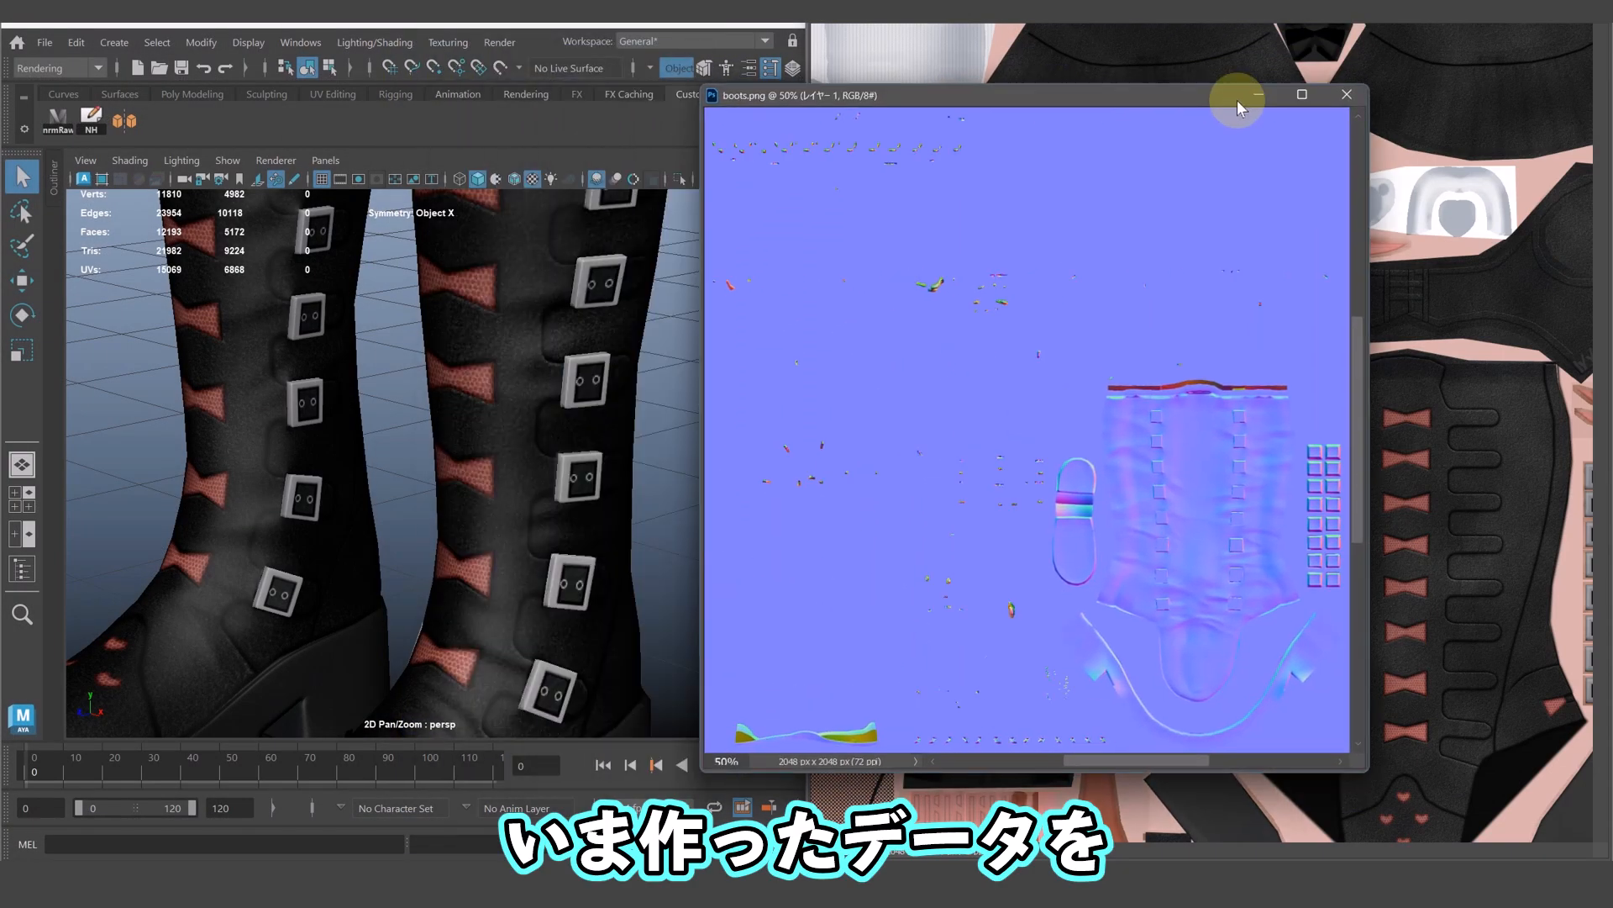
- Copy the exported ブーツフロント normal map into boots.png as a new layer with blend mode オーバーレイ
drag(1237, 99, 1359, 104)
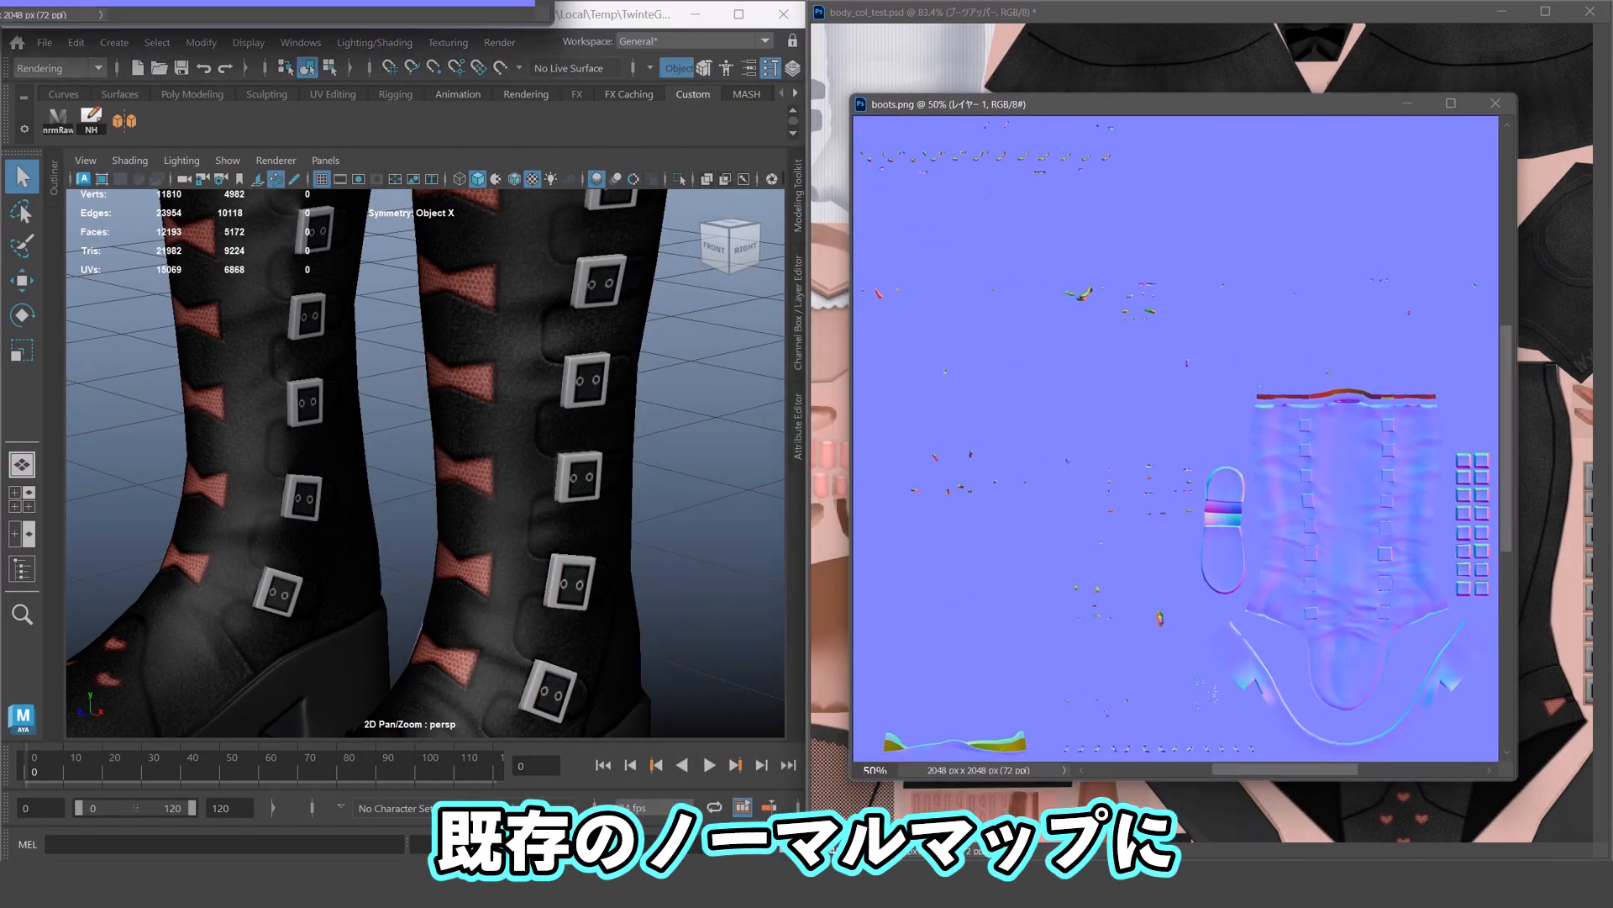
drag(425, 101, 419, 94)
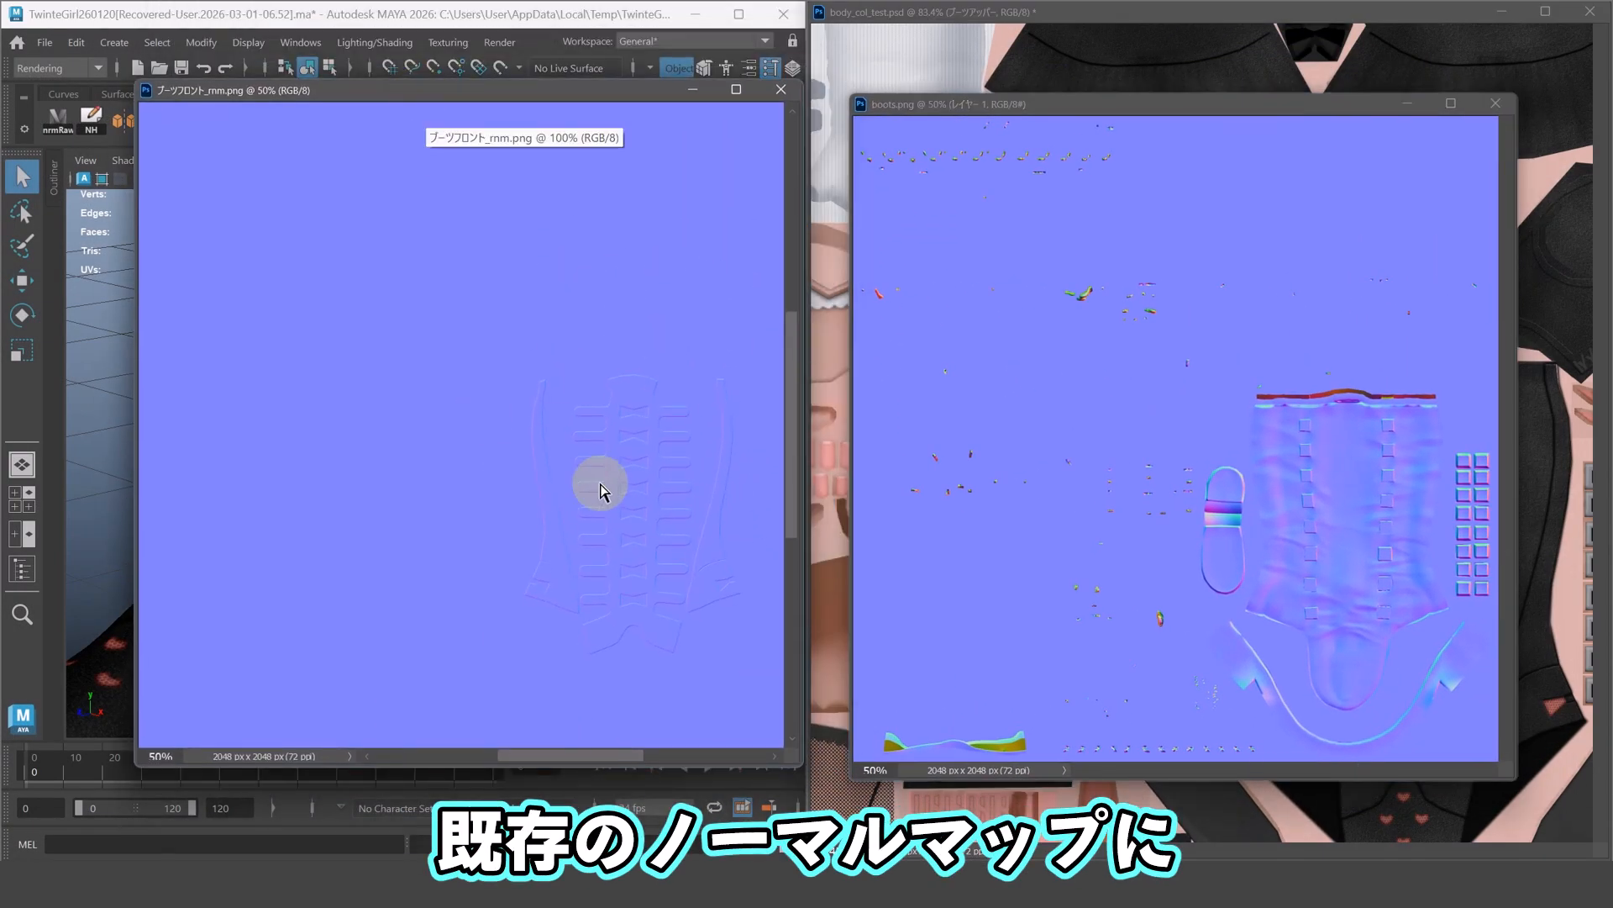
click(1126, 348)
click(531, 214)
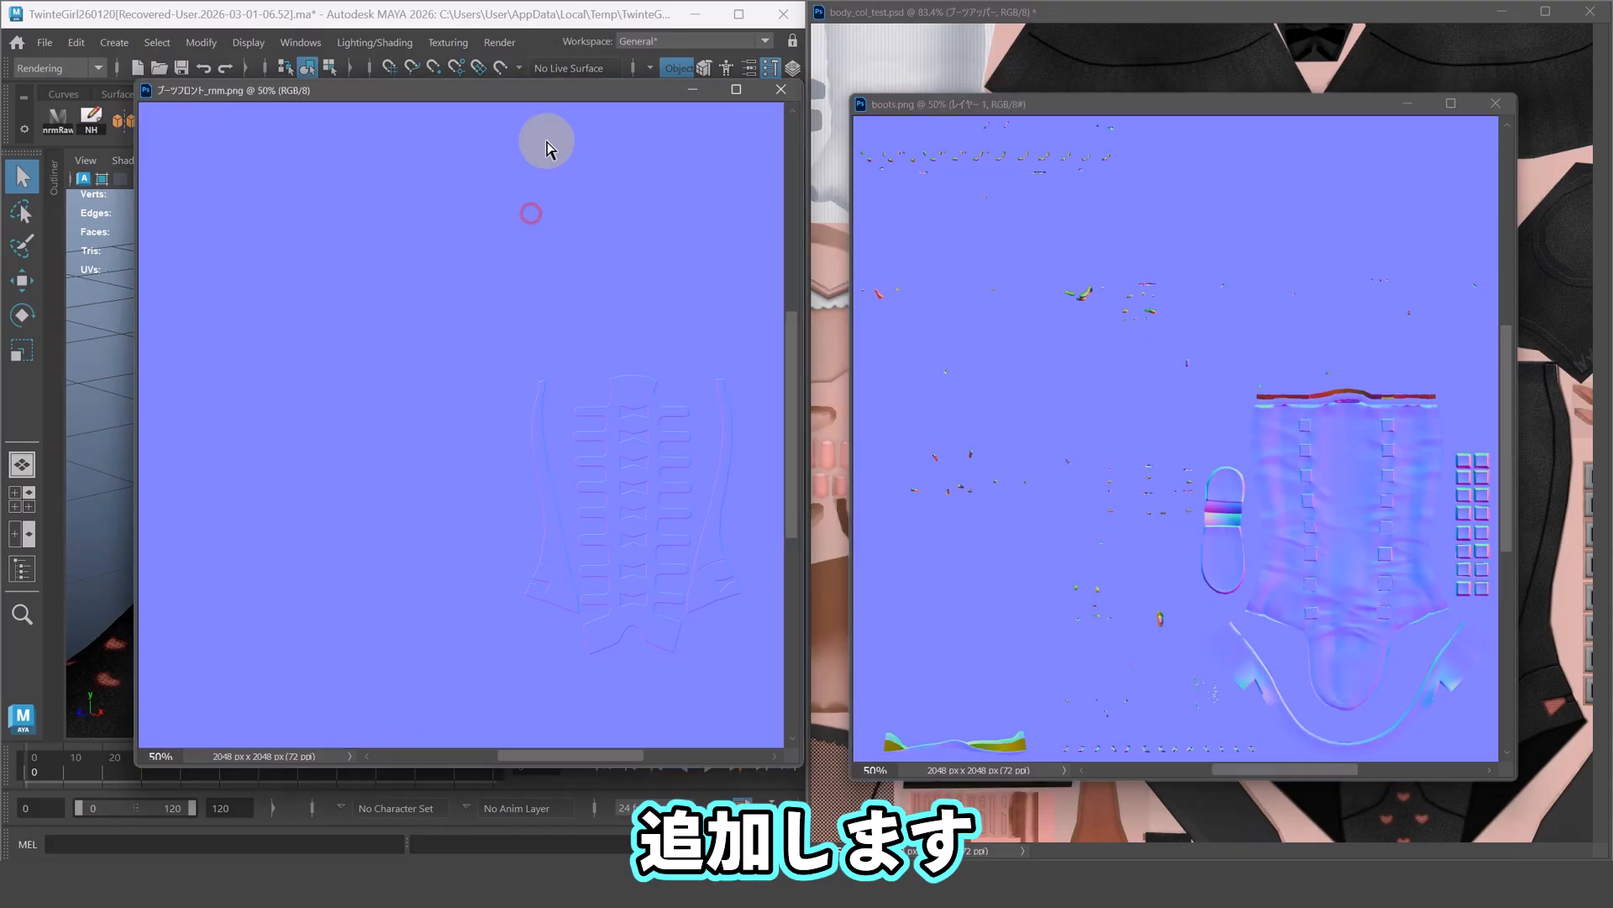
drag(1152, 154, 1239, 510)
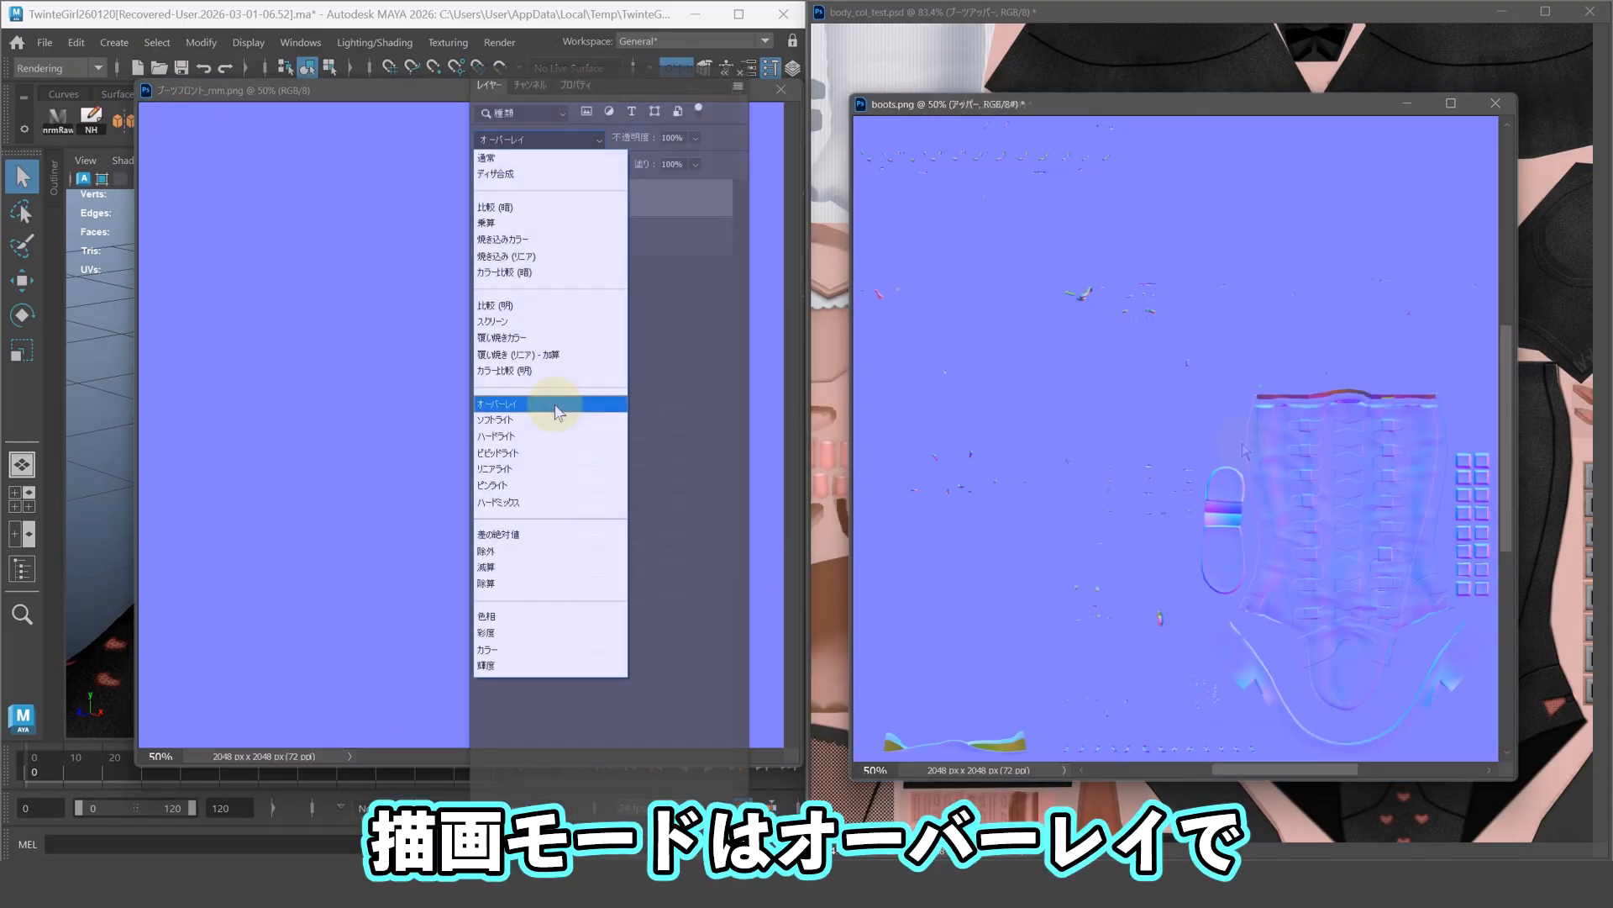
click(557, 411)
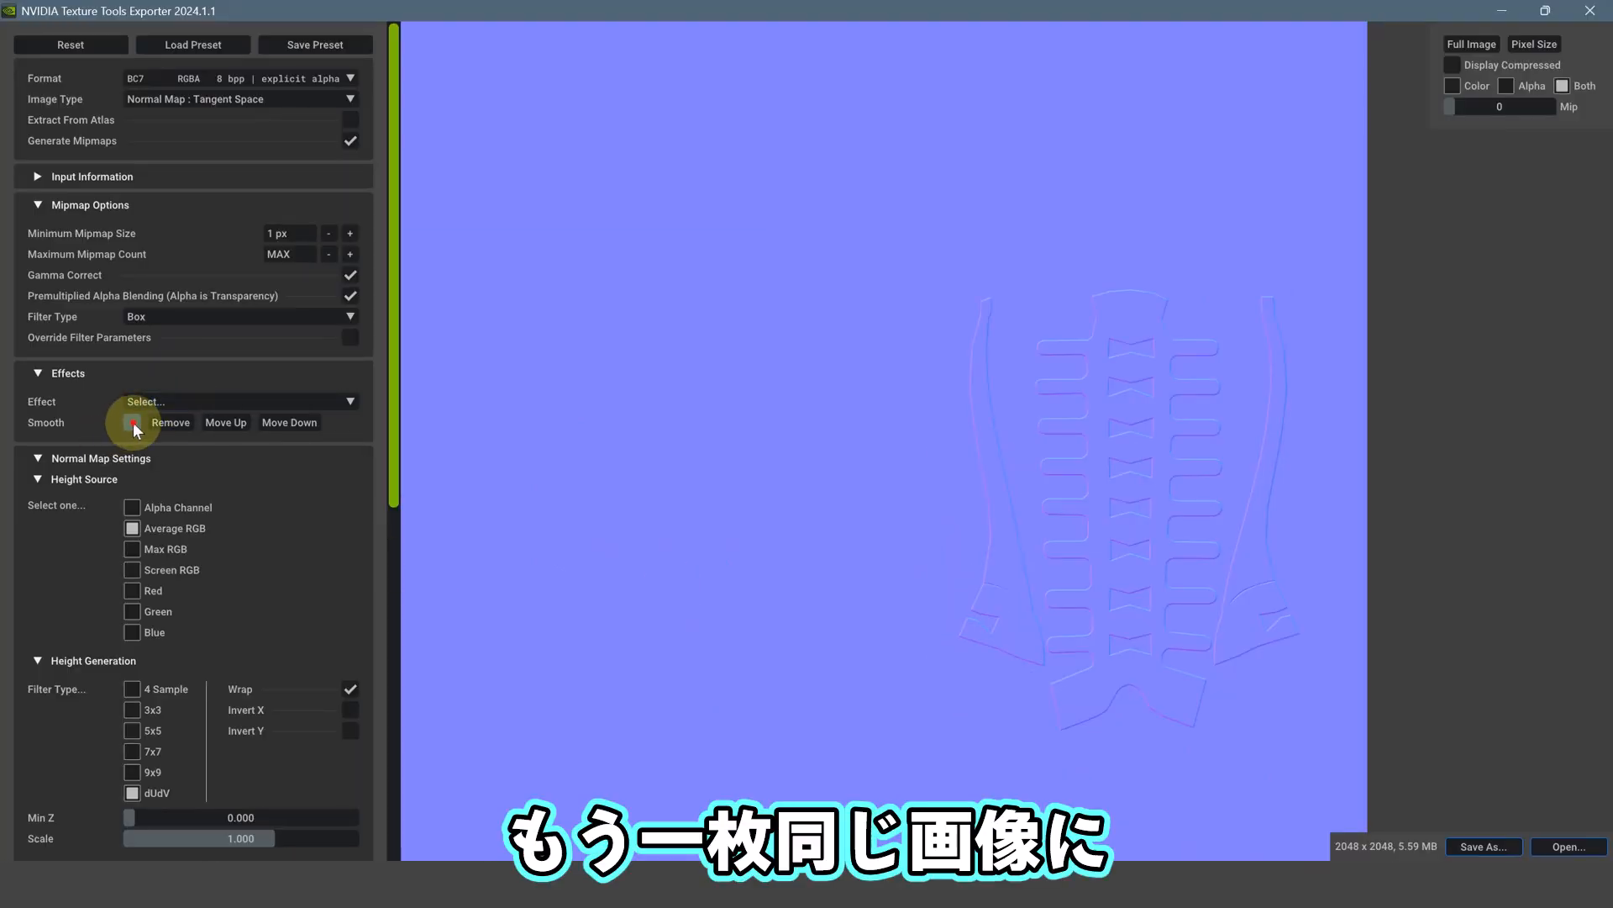
- Replace the Smooth effect with Gaussian Blur on the same image in NVIDIA Texture Tools Exporter
click(170, 422)
click(192, 402)
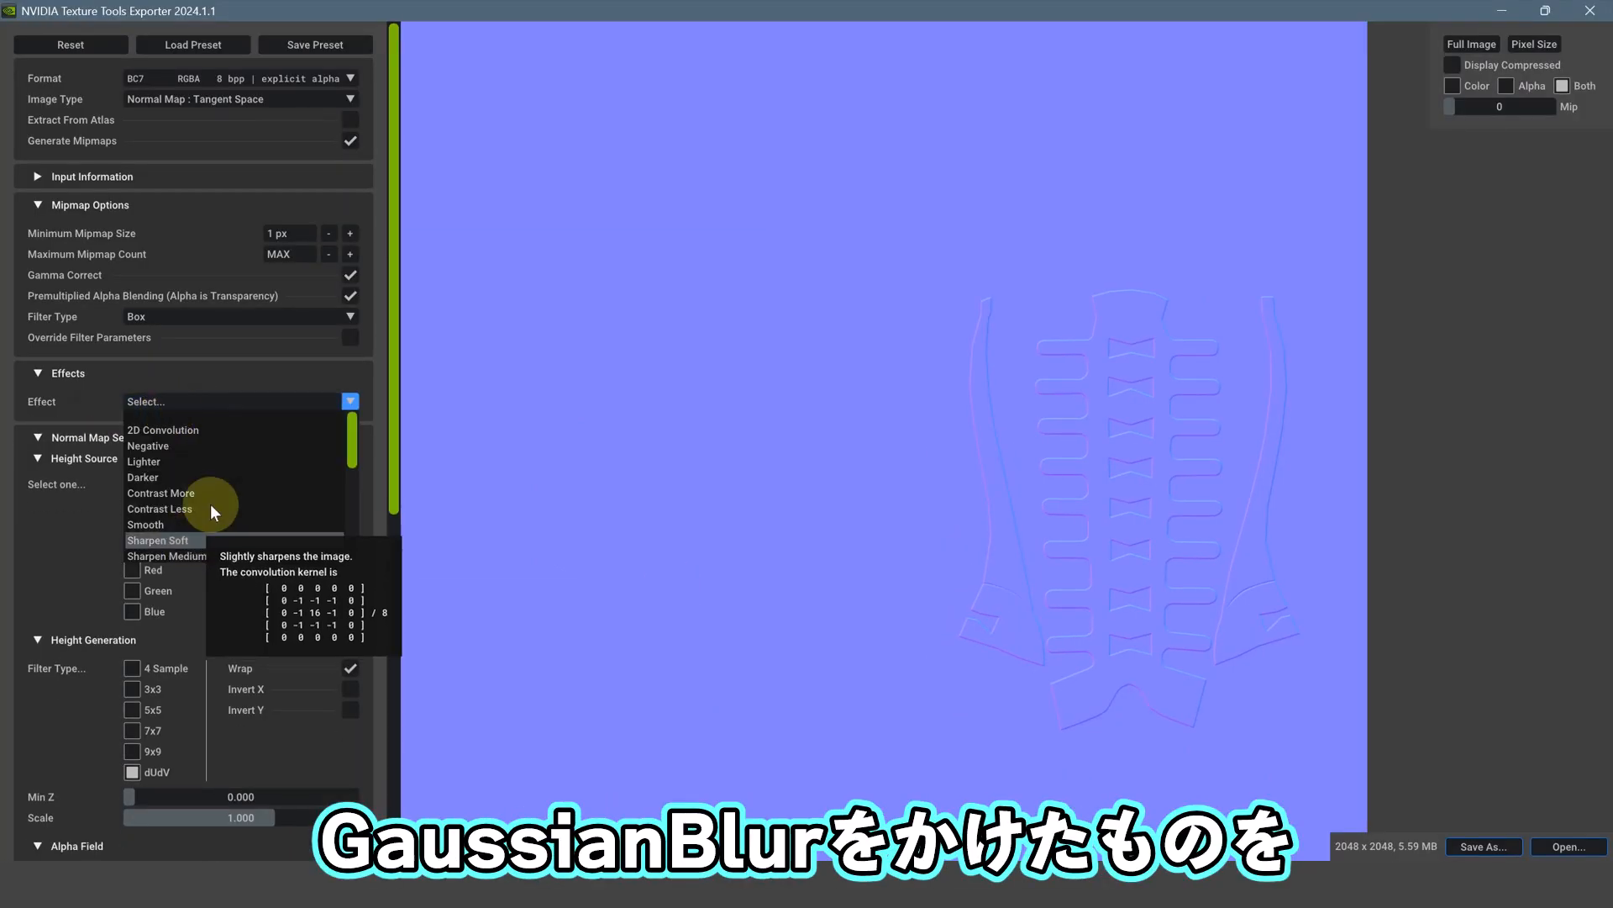
click(160, 422)
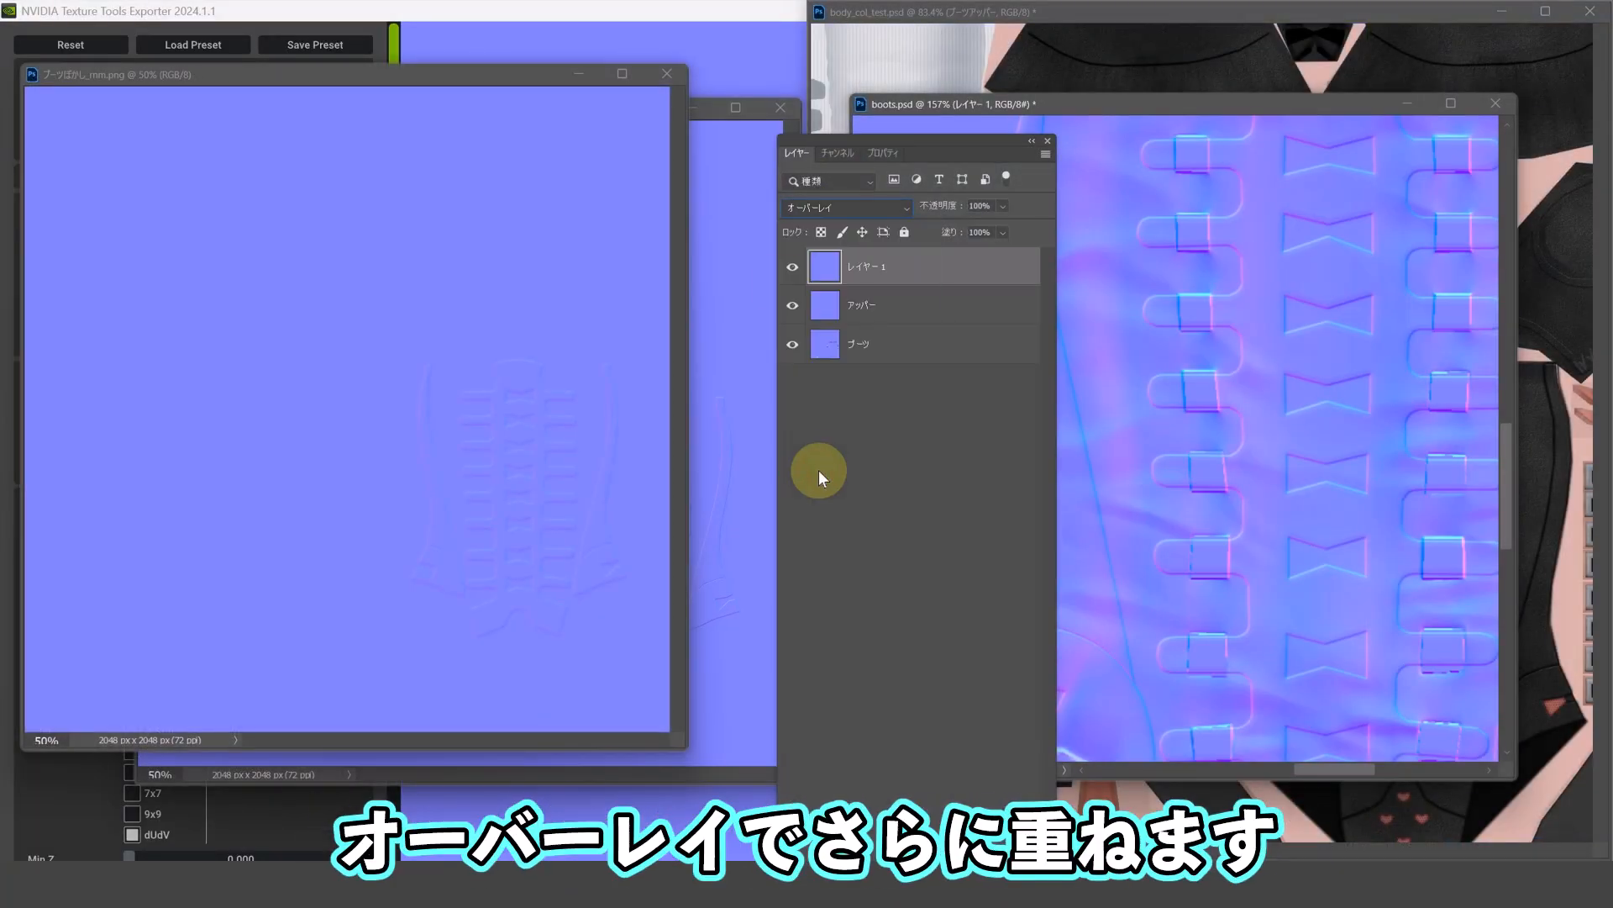
- Toggle the アッパー and レイヤー 1 overlays in boots.psd to compare the normal map with and without each
click(793, 305)
click(792, 305)
click(791, 266)
click(791, 266)
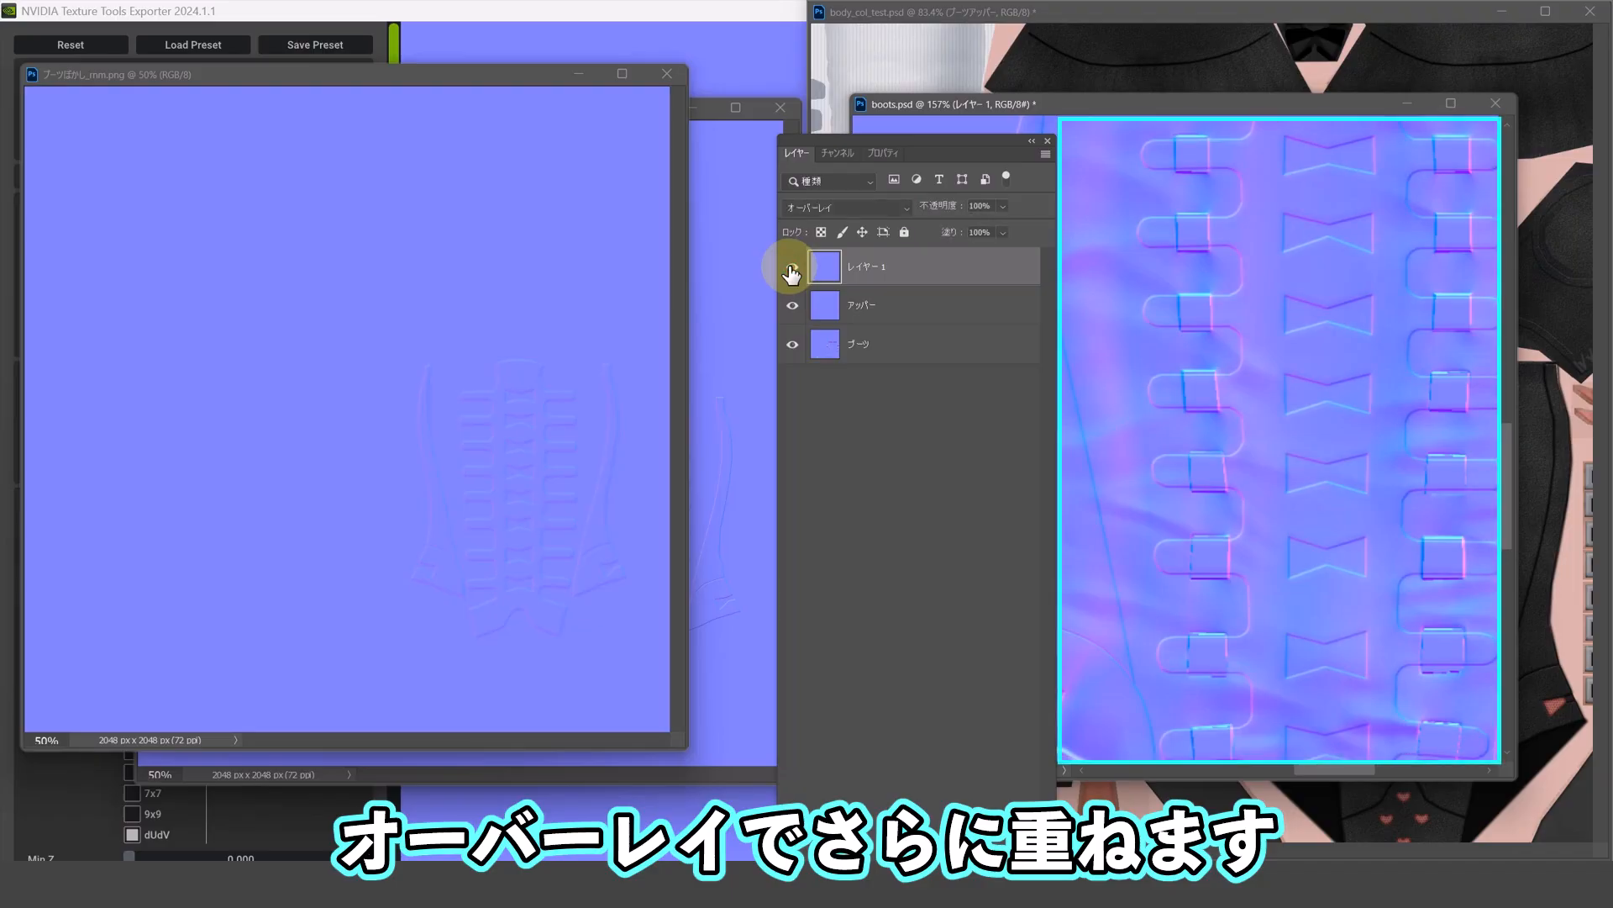
drag(923, 155, 744, 119)
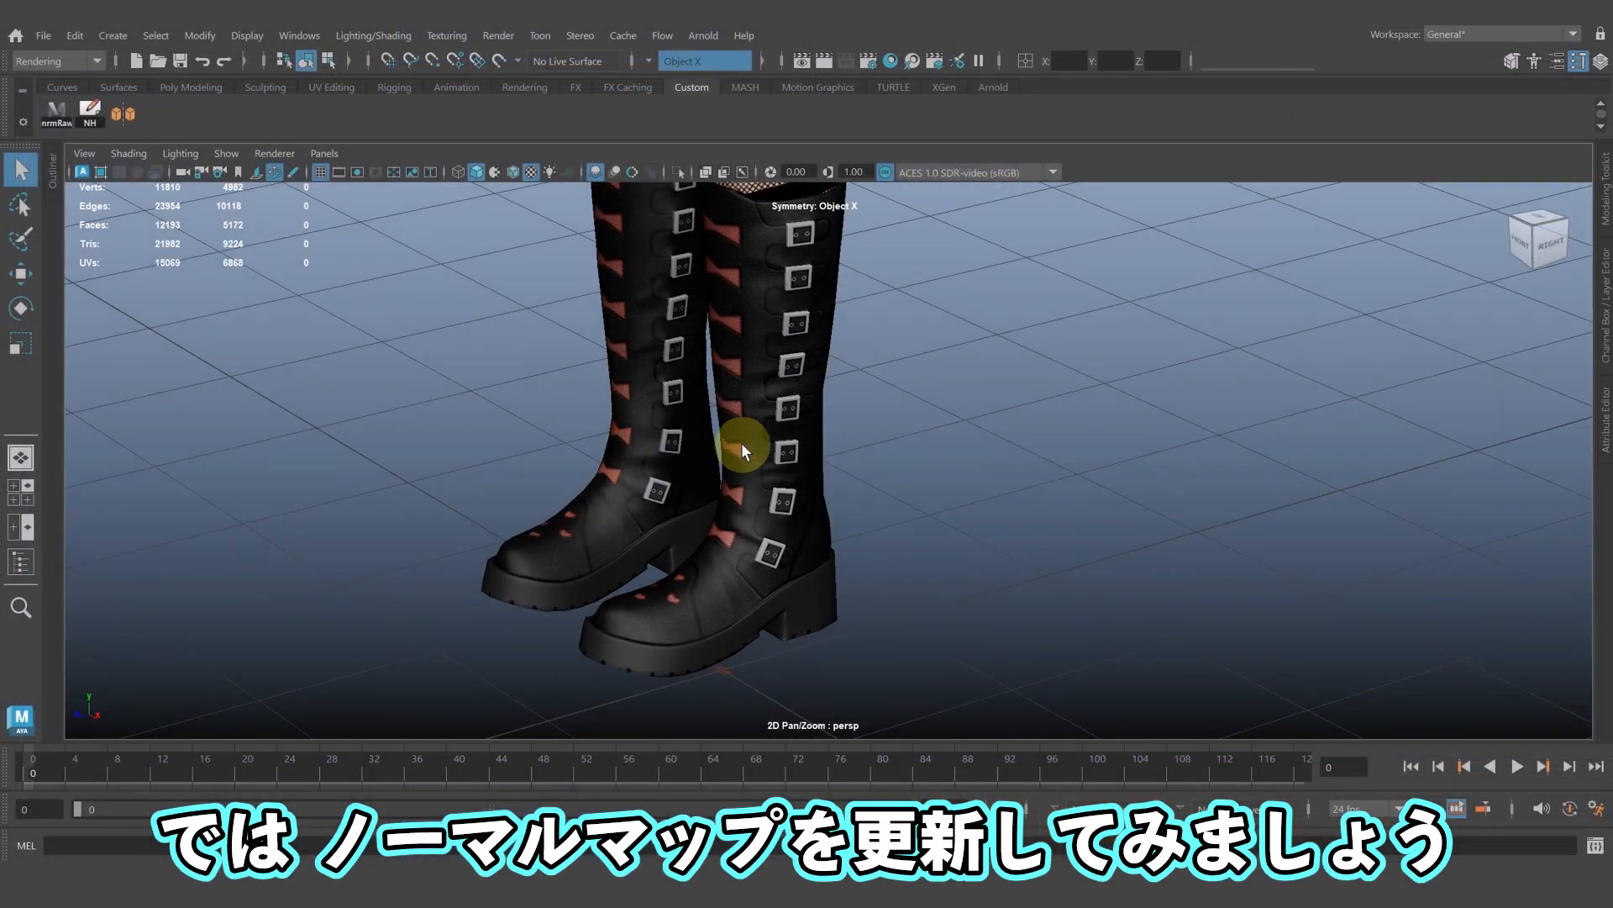
- In Maya, open the bump file of the boots' body_M material and load boots_after_nrm.png as its image
right_drag(743, 443, 748, 787)
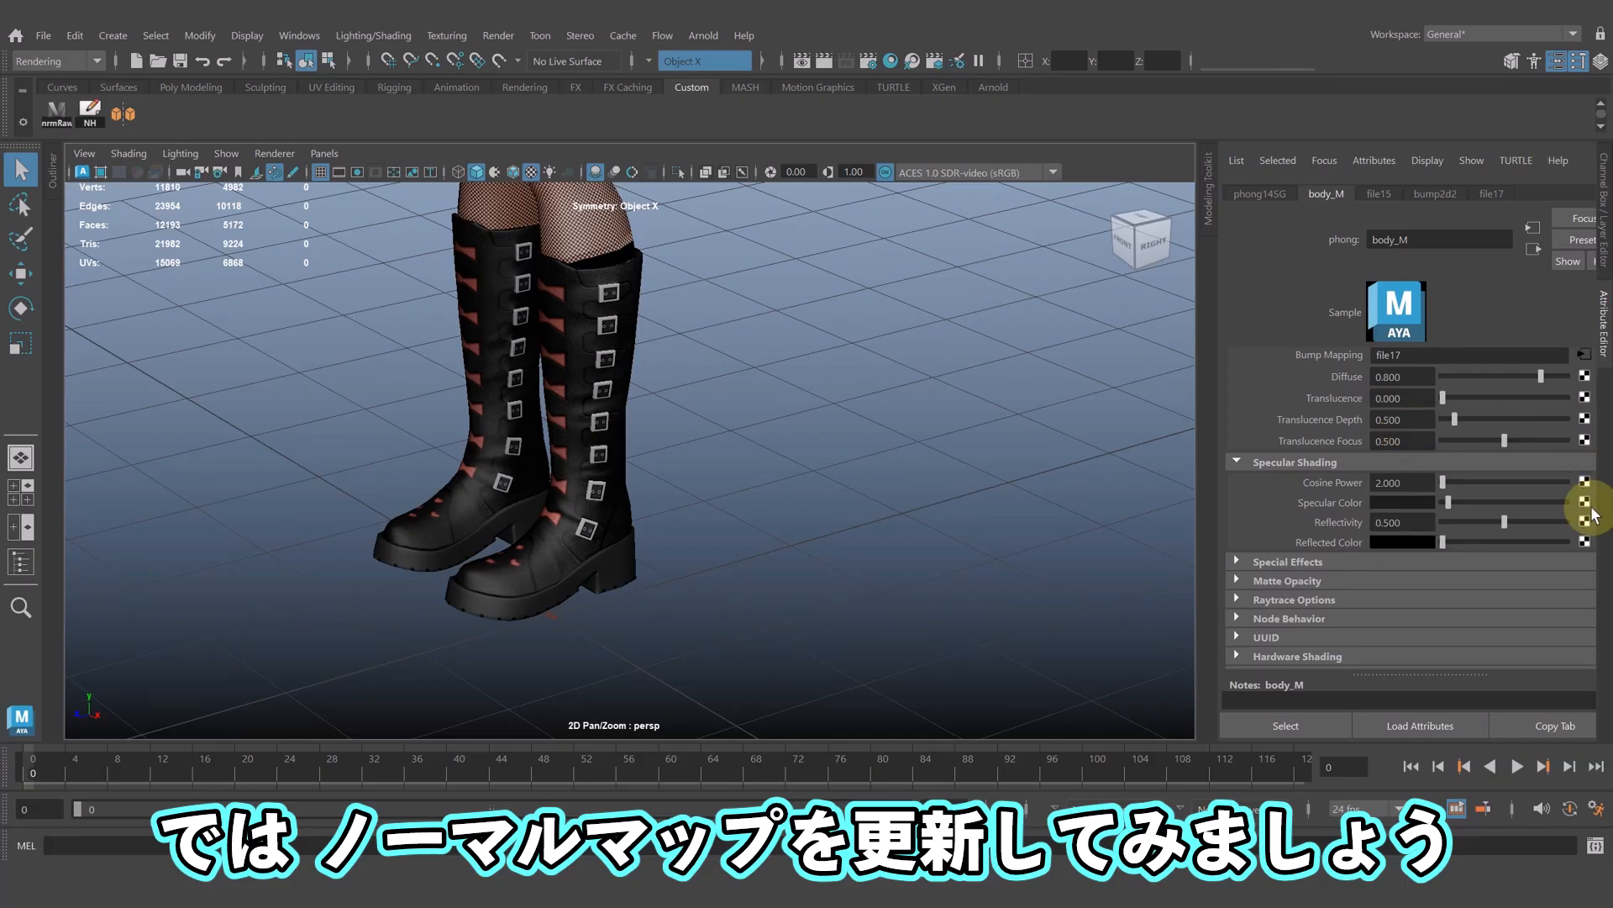
scroll(1371, 500, up, 3)
click(1585, 469)
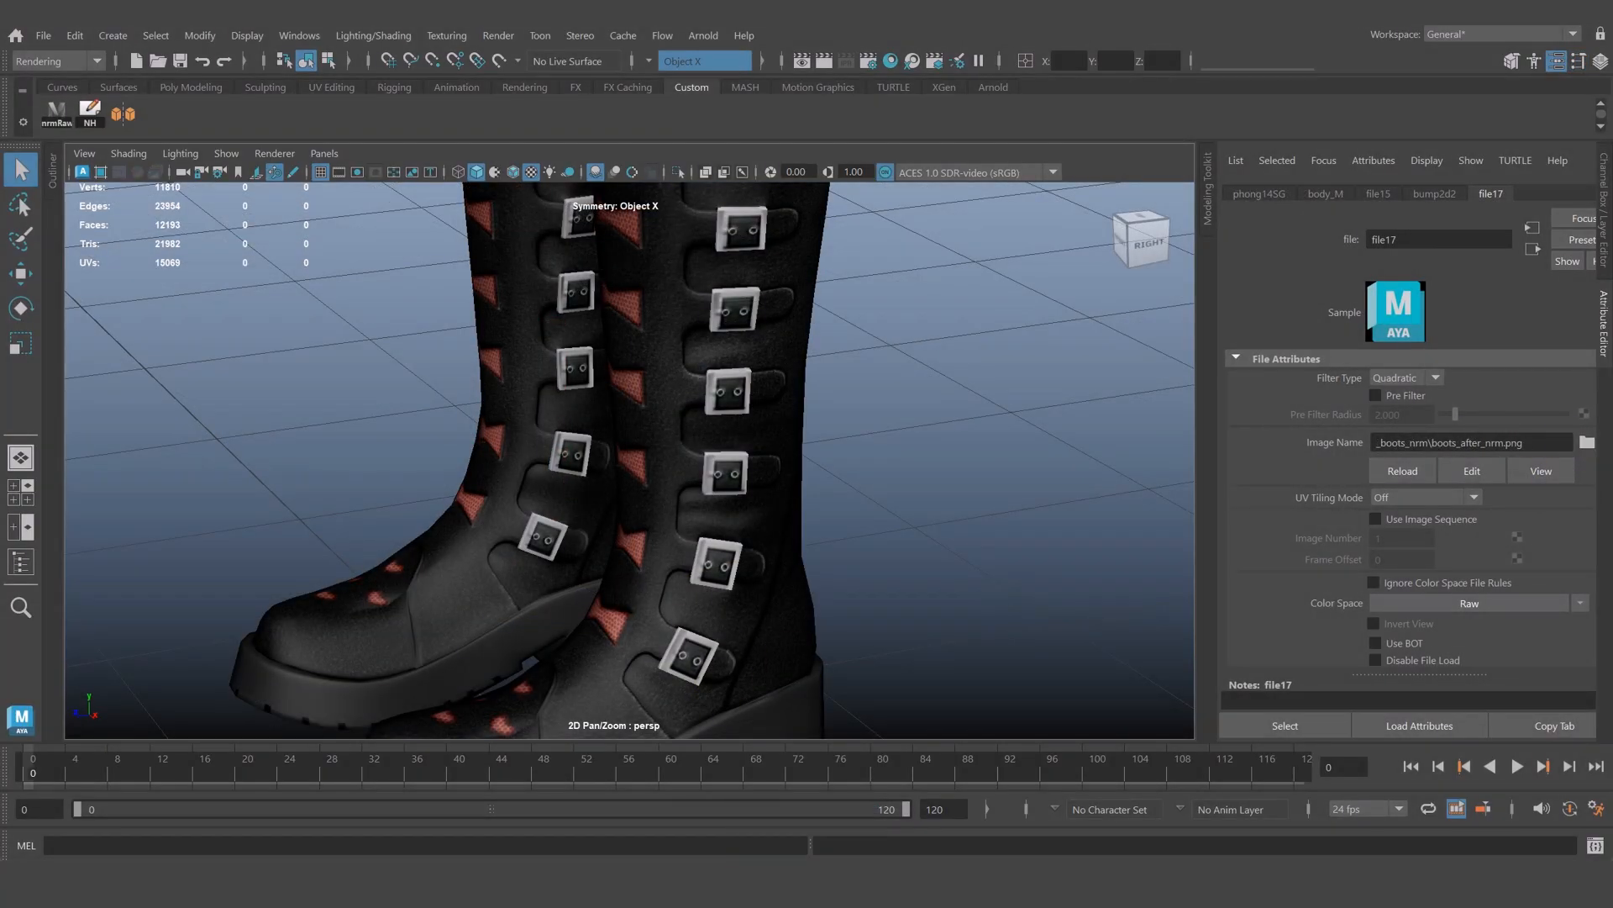
- Examine the normal-mapped boots from several sides, including the upper leather, the sole grooves and the front bow inserts
mouse_move(944, 515)
alt+mouse_down()
mouse_move(1000, 501)
mouse_move(962, 500)
alt+mouse_up()
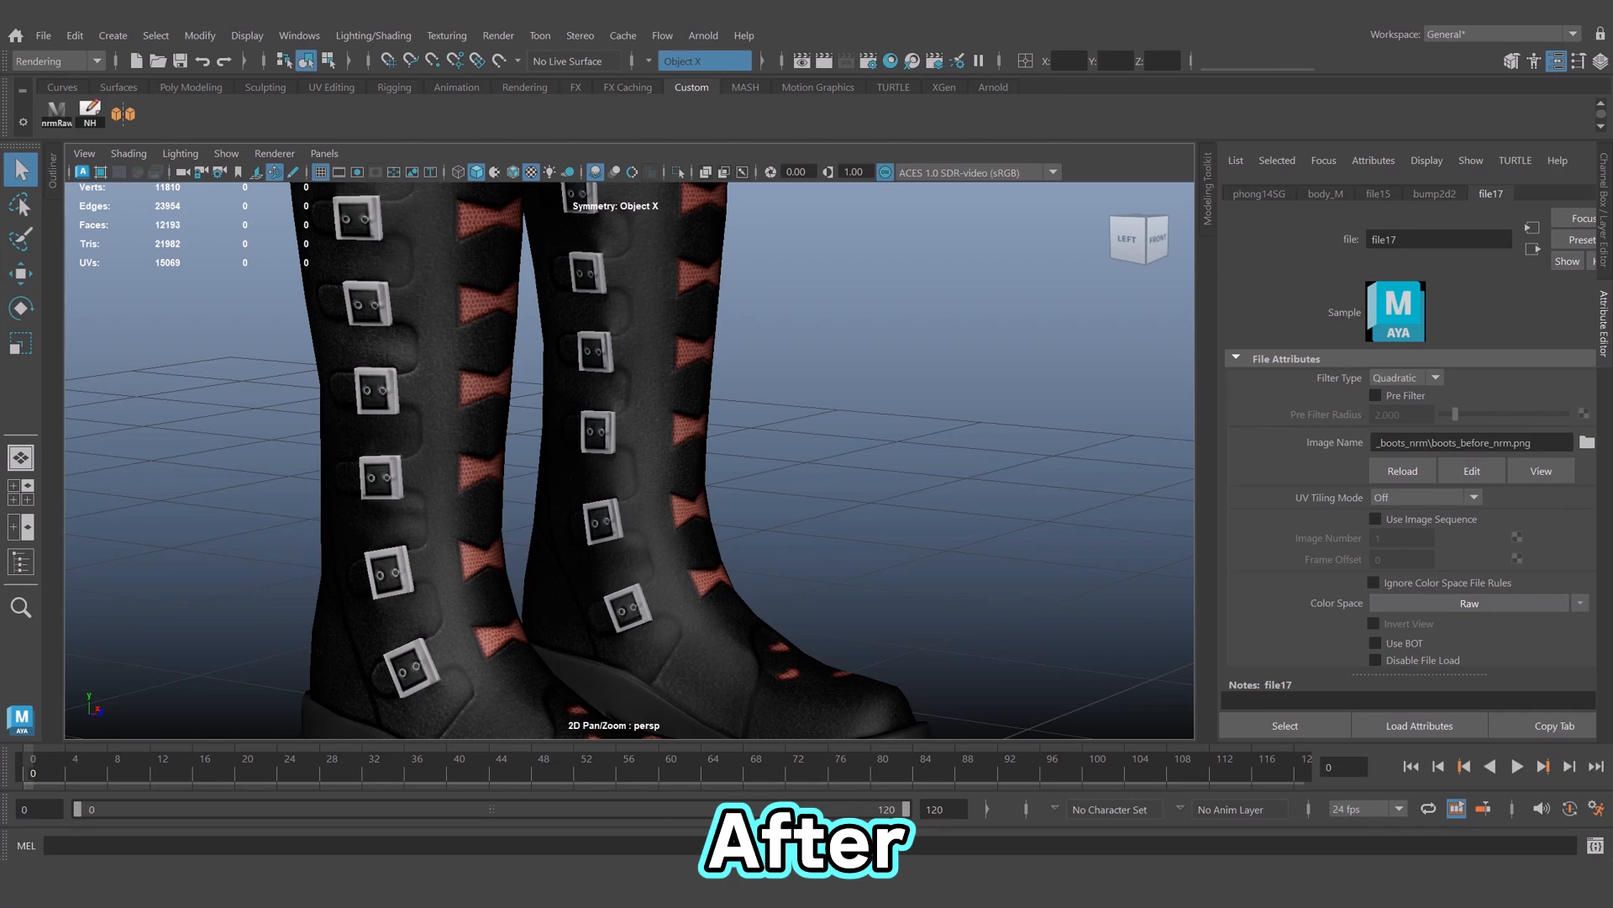
right_drag(622, 368, 666, 403)
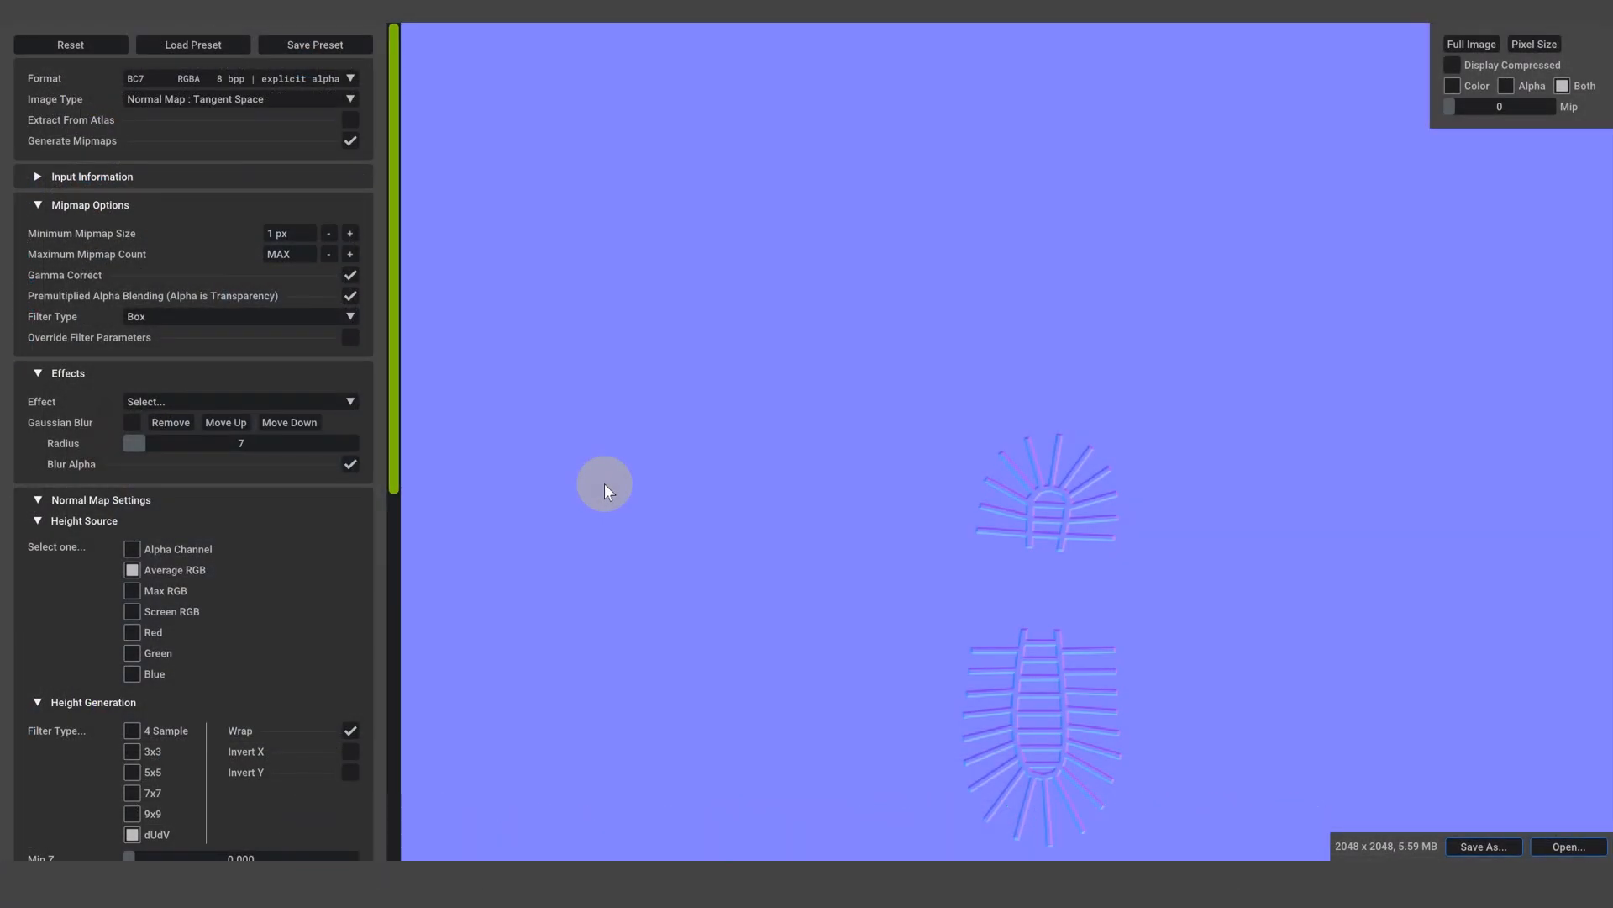
scroll(604, 483, down, 1)
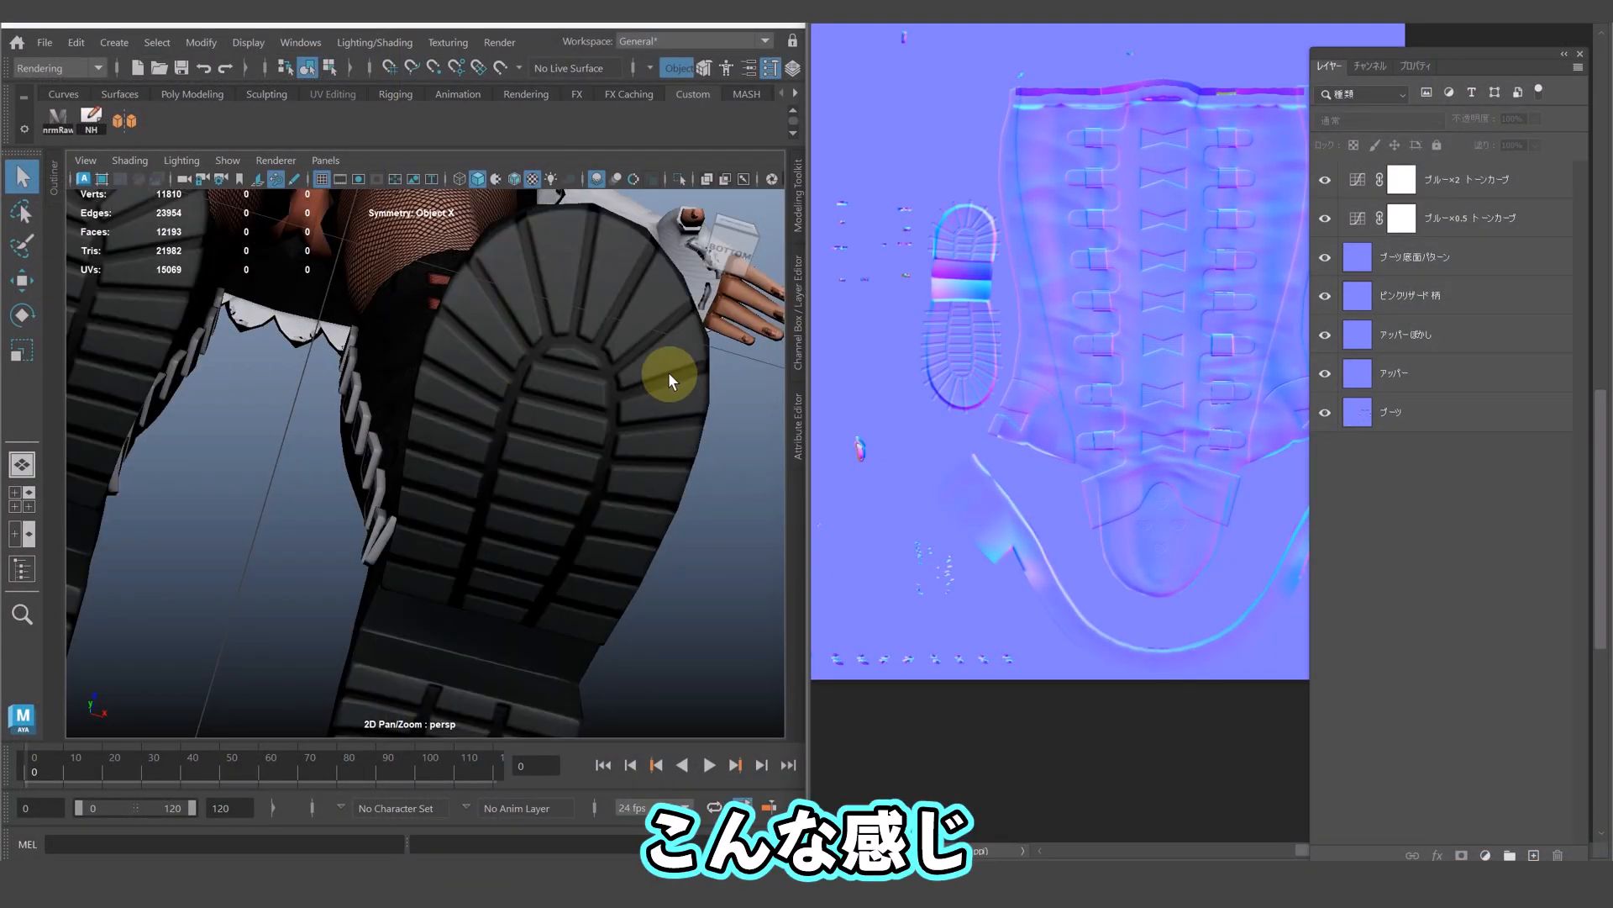
mouse_move(668, 372)
alt+mouse_down()
mouse_move(672, 413)
mouse_move(663, 396)
alt+mouse_up()
alt+drag(634, 490, 619, 407)
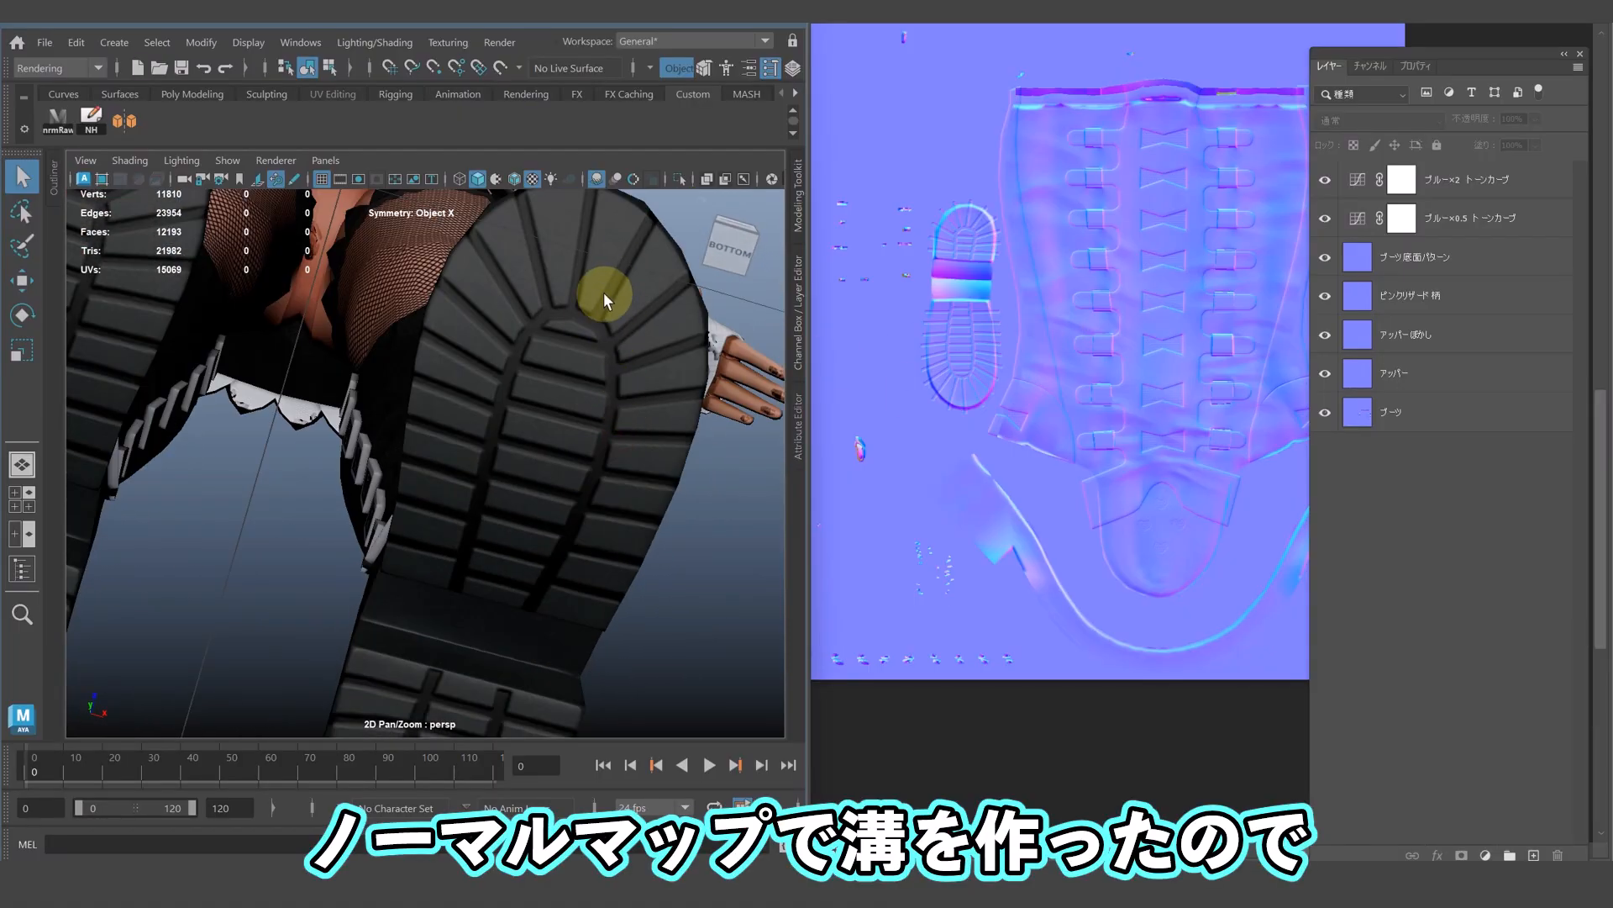
alt+drag(561, 550, 568, 598)
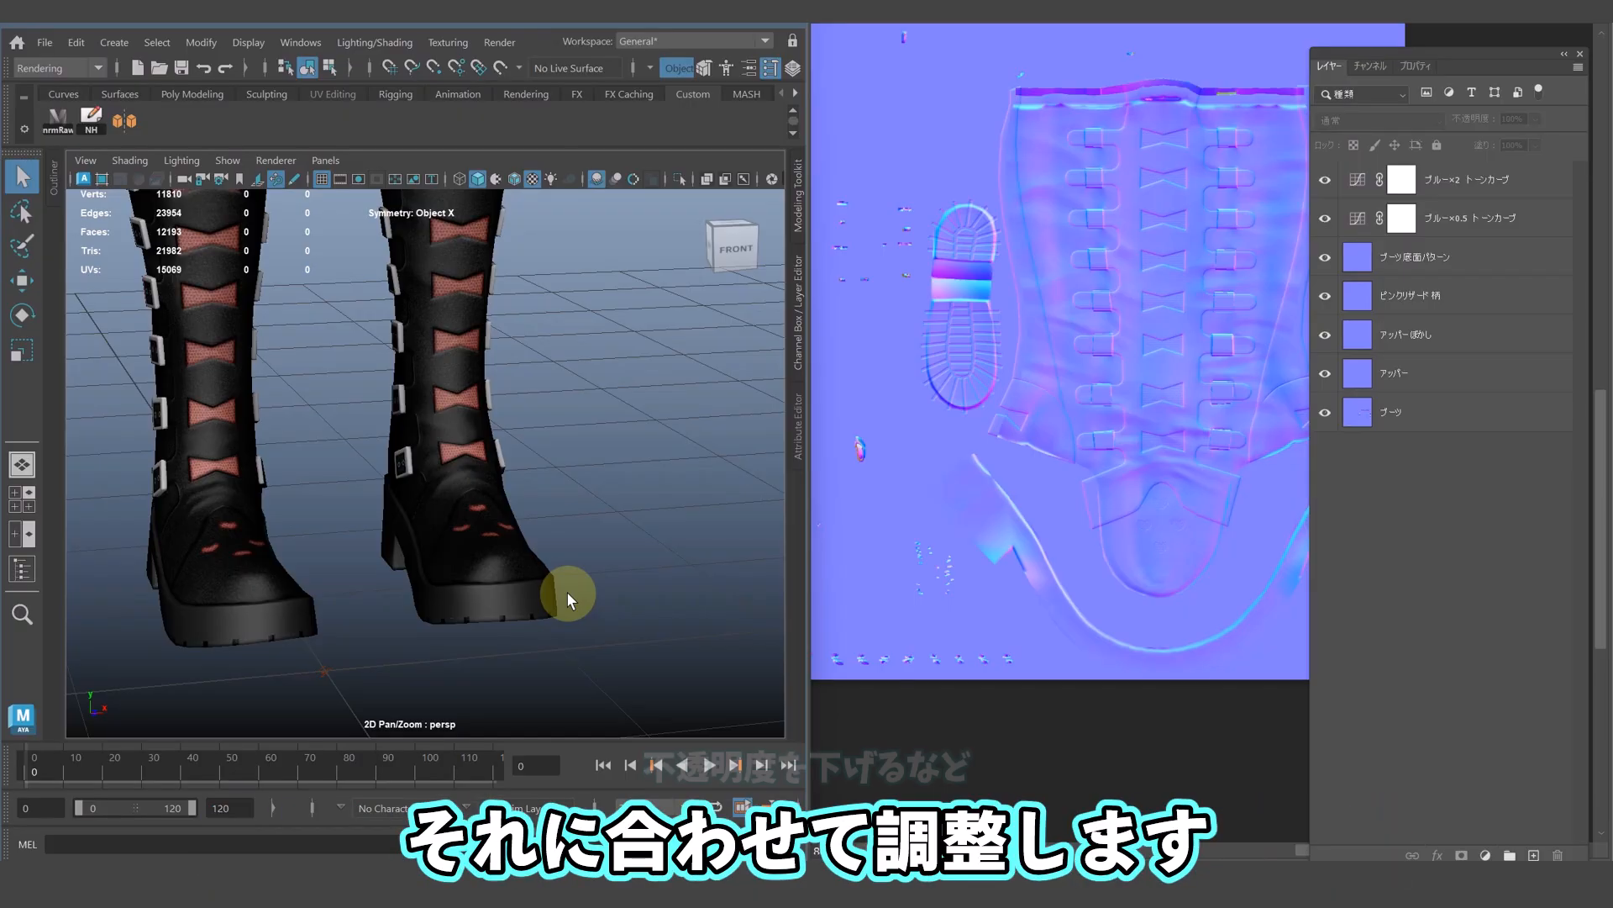
alt+drag(429, 511, 482, 546)
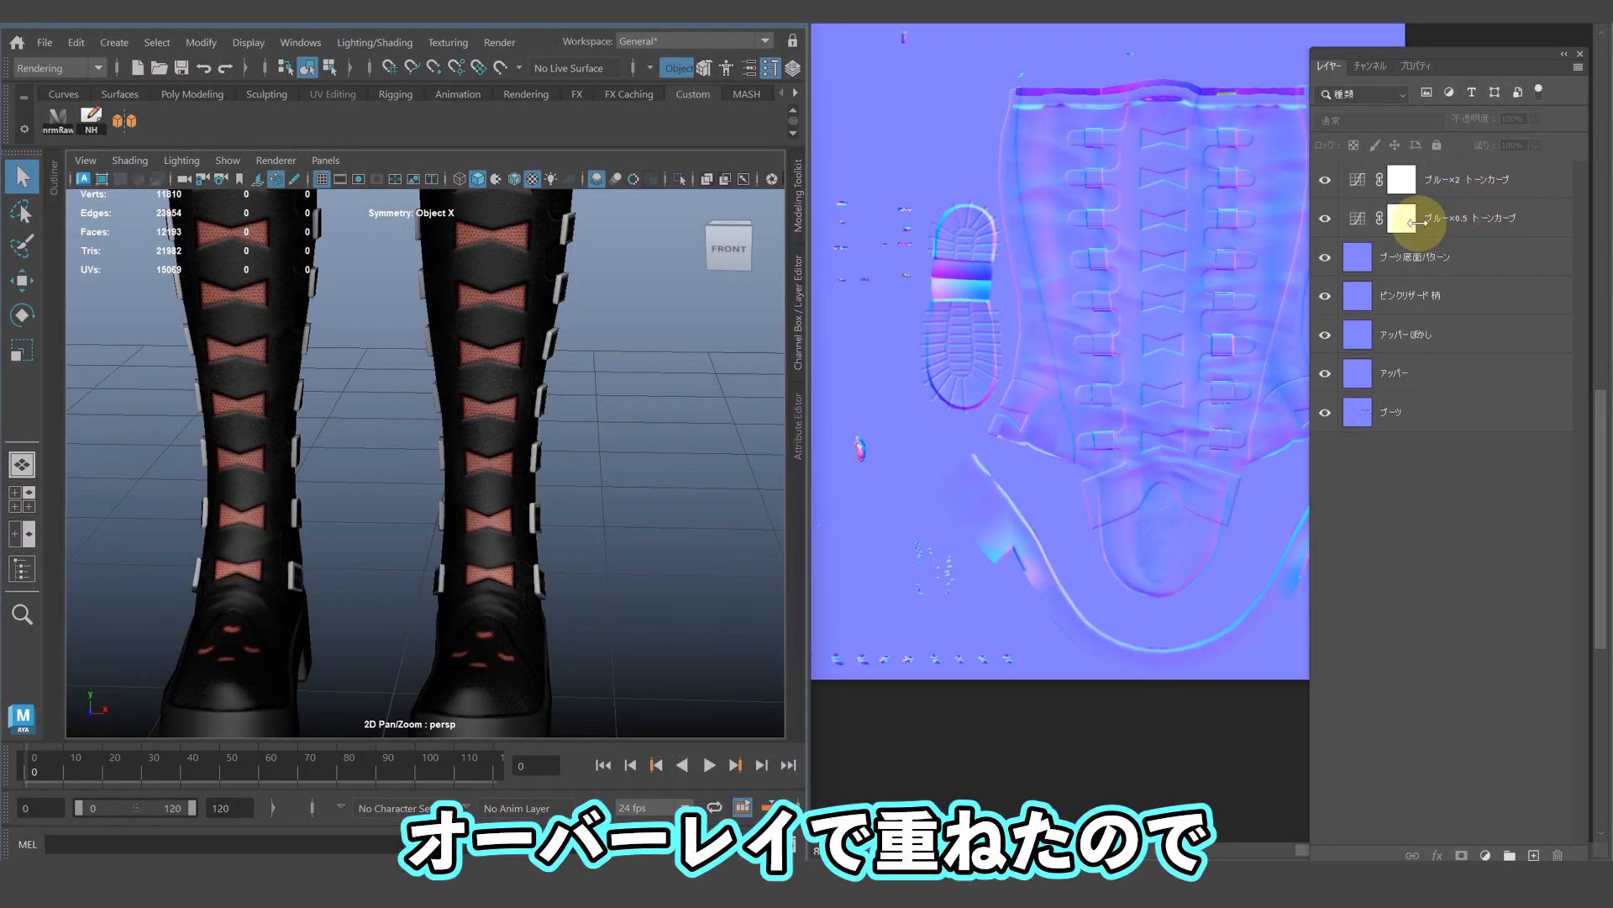
- Inspect the ブルー channel curves of the ブルー×0.5 トーンカーブ and ブルー×2 トーンカーブ adjustment layers in the Photoshop normal map
double_click(1357, 219)
click(1224, 111)
click(1227, 199)
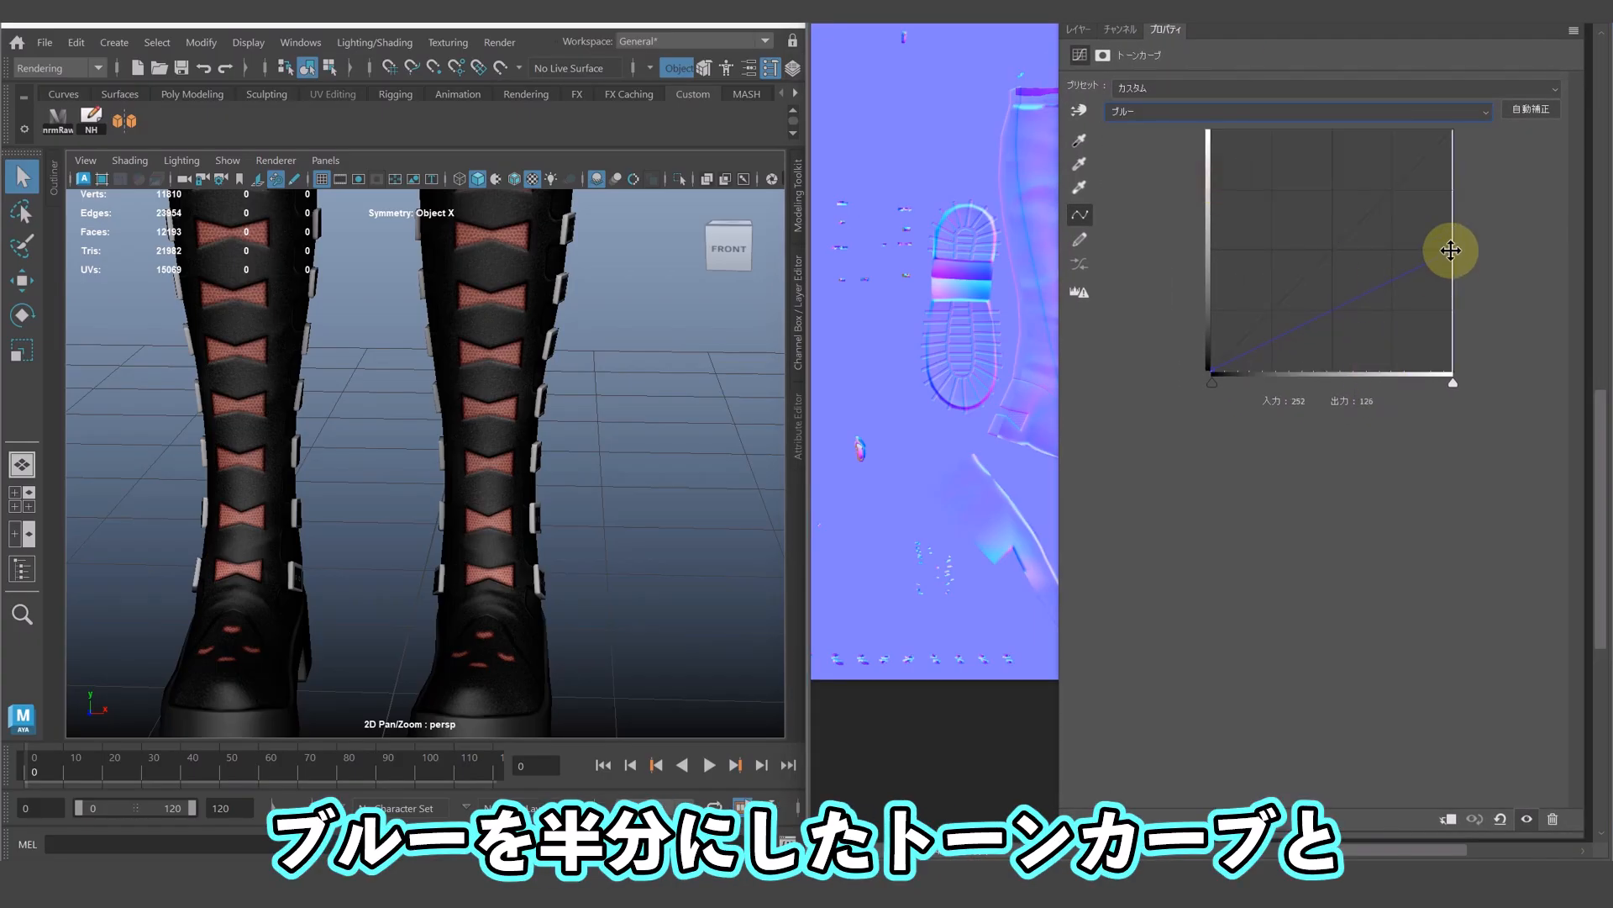
click(1080, 32)
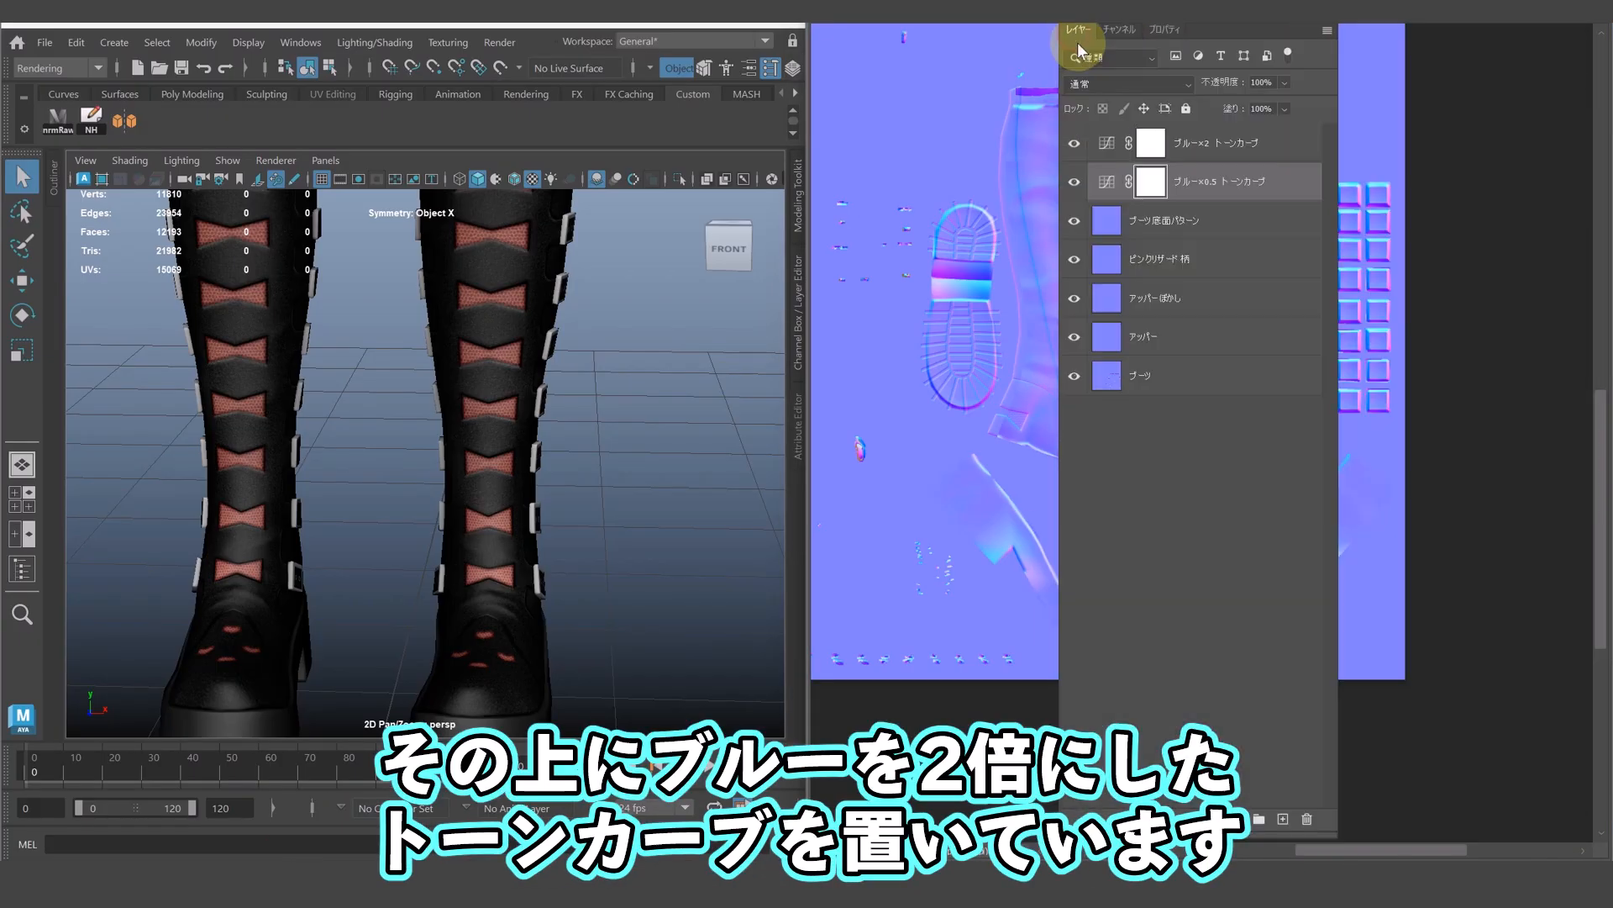
double_click(1092, 147)
click(1227, 111)
click(1240, 172)
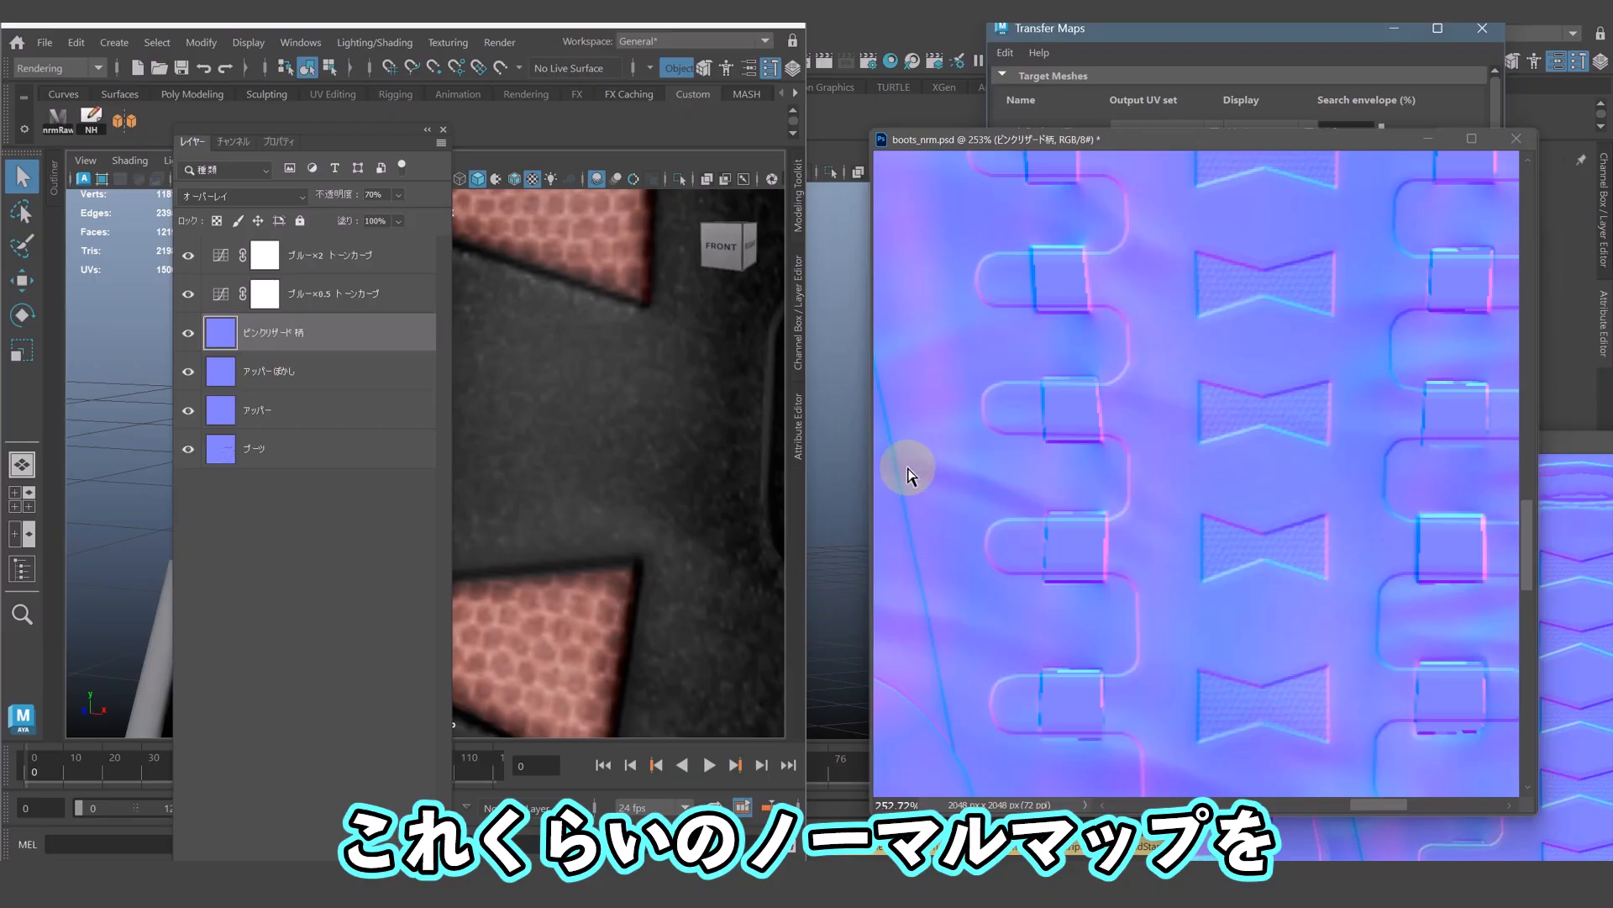
- Duplicate the ピンクリザード柄 overlay layer in boots_nrm.psd and check the bow insert on the Maya boot
key(ctrl+j)
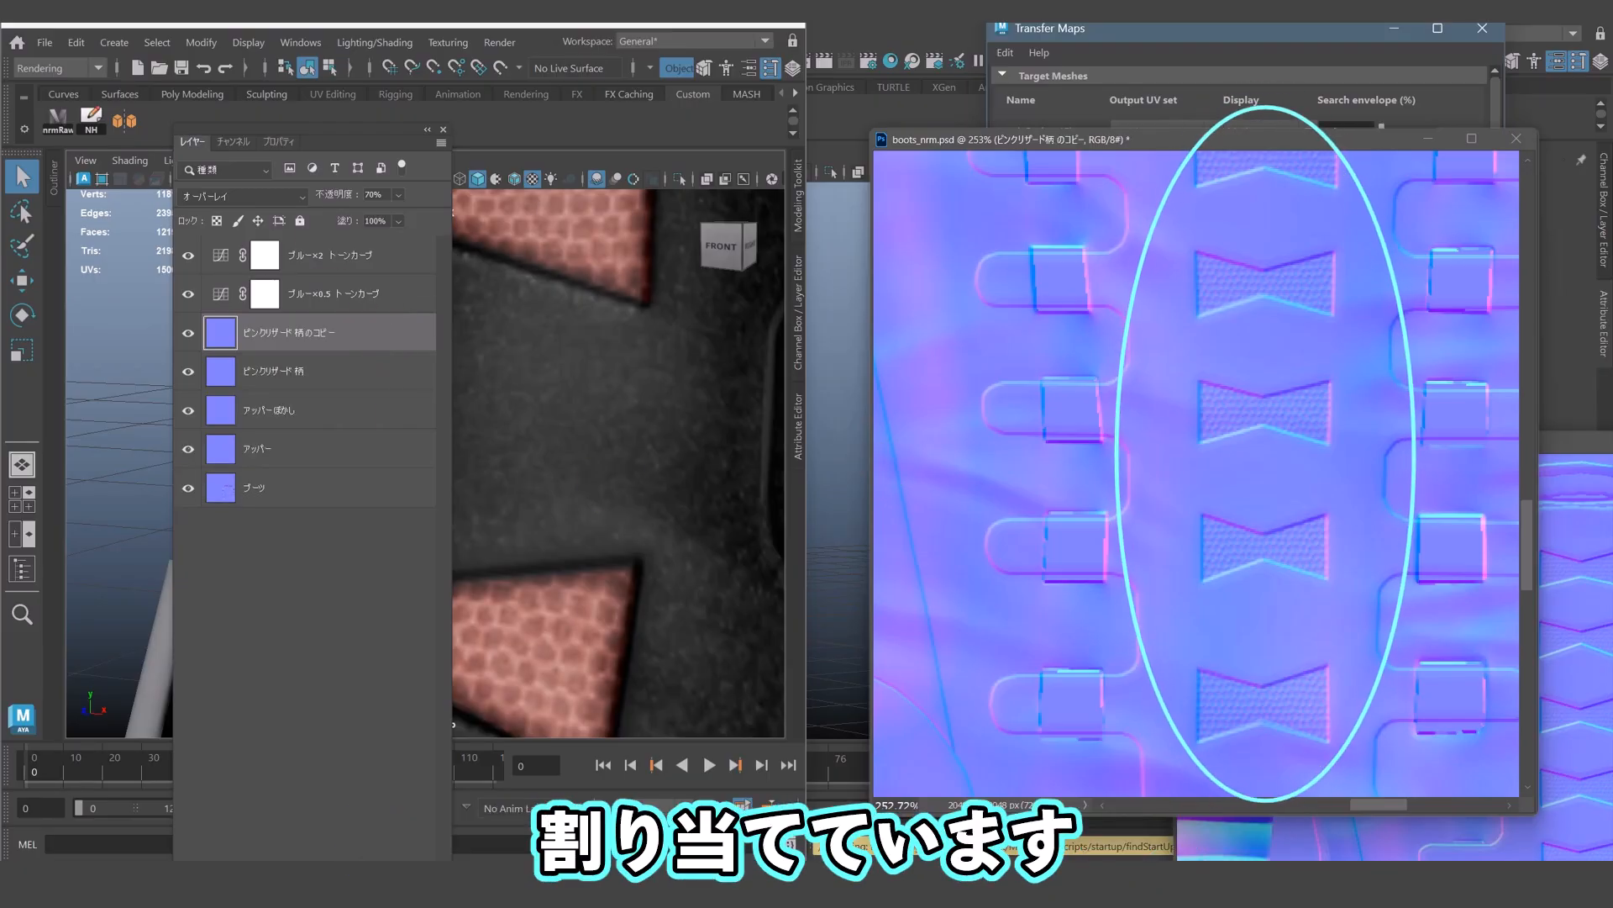
mouse_move(626, 651)
alt+mouse_down()
mouse_move(683, 647)
mouse_move(558, 627)
mouse_move(638, 643)
alt+mouse_up()
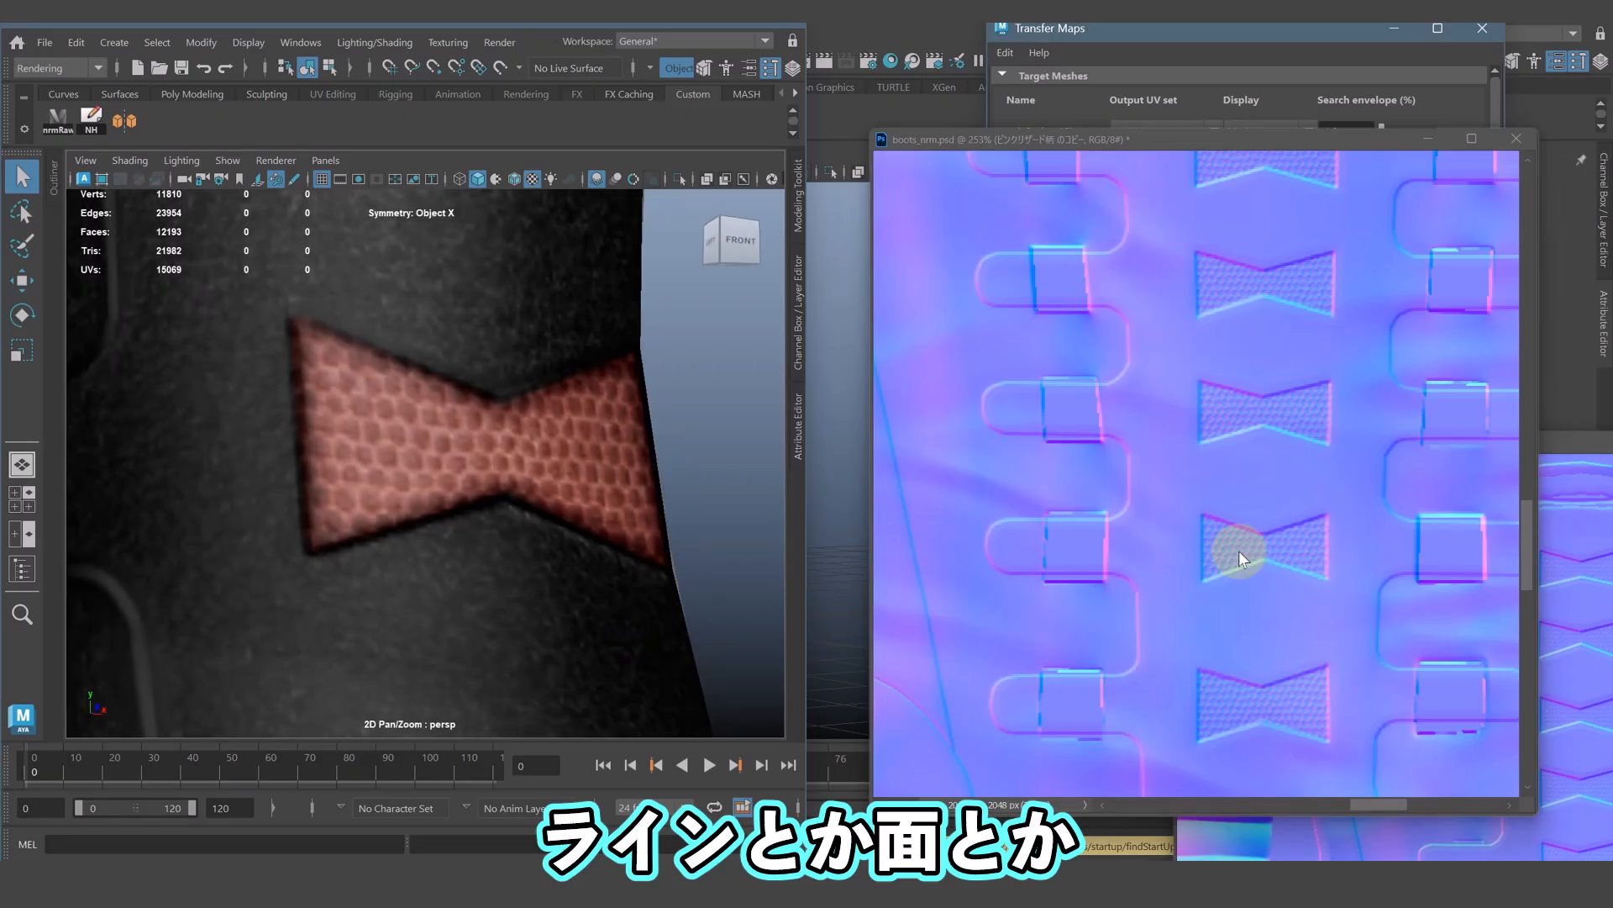
click(1235, 558)
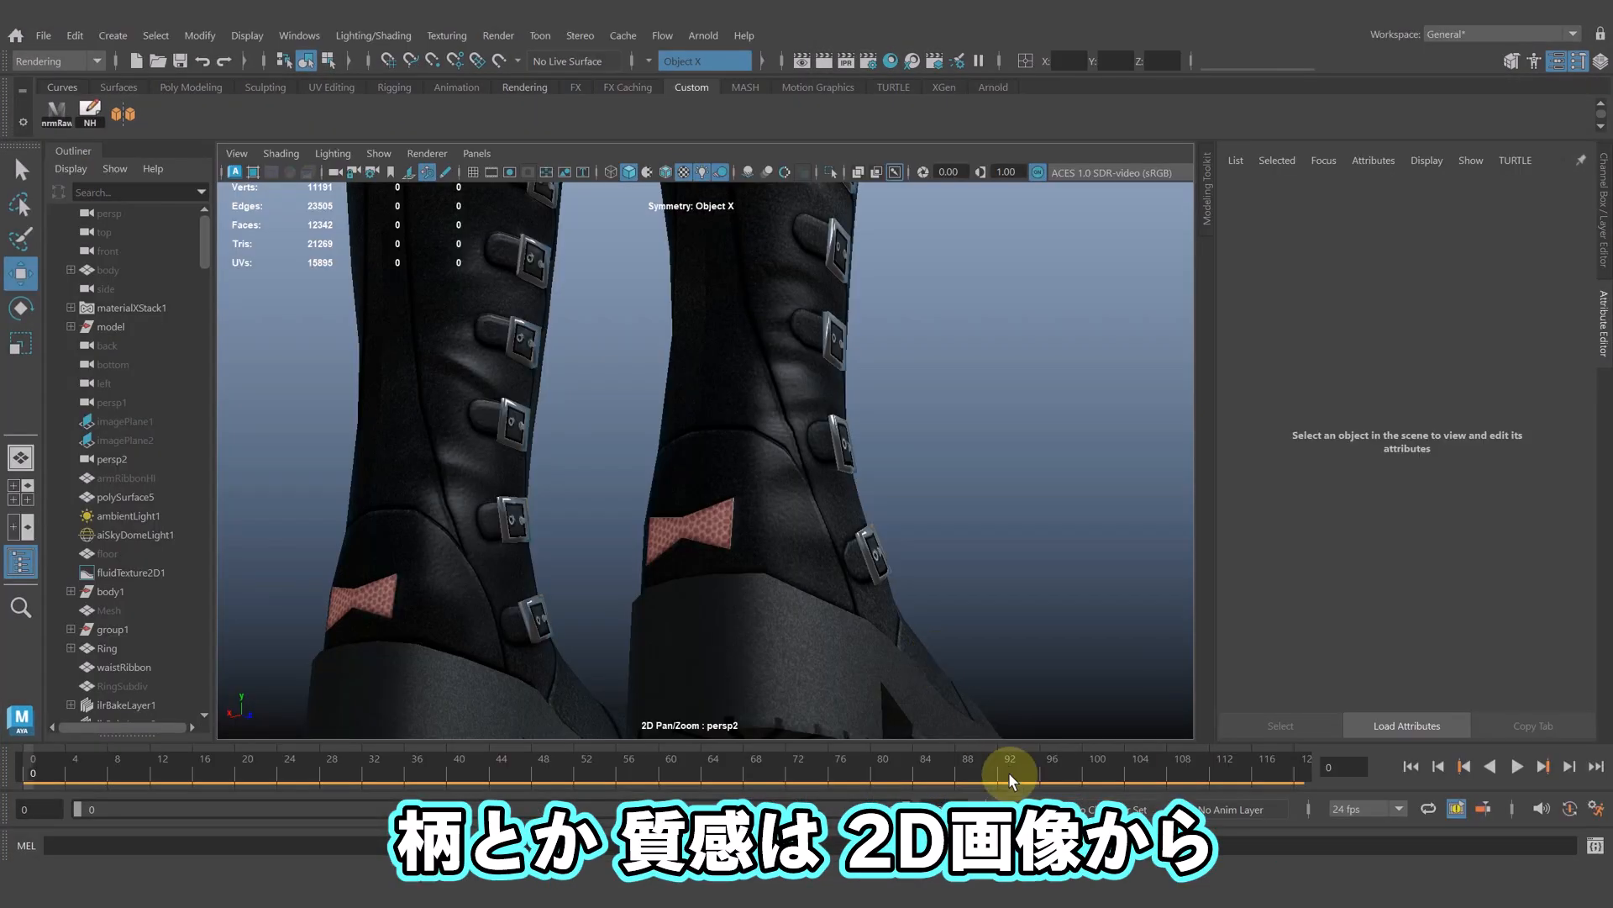
- Examine the boots' heels, buckles and shafts and the fishnet stockings above them in Maya
mouse_move(1065, 570)
alt+mouse_down()
mouse_move(698, 558)
mouse_move(708, 544)
mouse_move(806, 532)
mouse_move(882, 547)
mouse_move(601, 583)
mouse_move(573, 676)
alt+mouse_up()
alt+middle_drag(811, 395, 835, 688)
alt+middle_drag(819, 475, 826, 580)
alt+right_drag(907, 515, 865, 500)
mouse_move(865, 500)
alt+mouse_down()
mouse_move(667, 533)
mouse_move(731, 526)
mouse_move(647, 389)
mouse_move(721, 372)
alt+mouse_up()
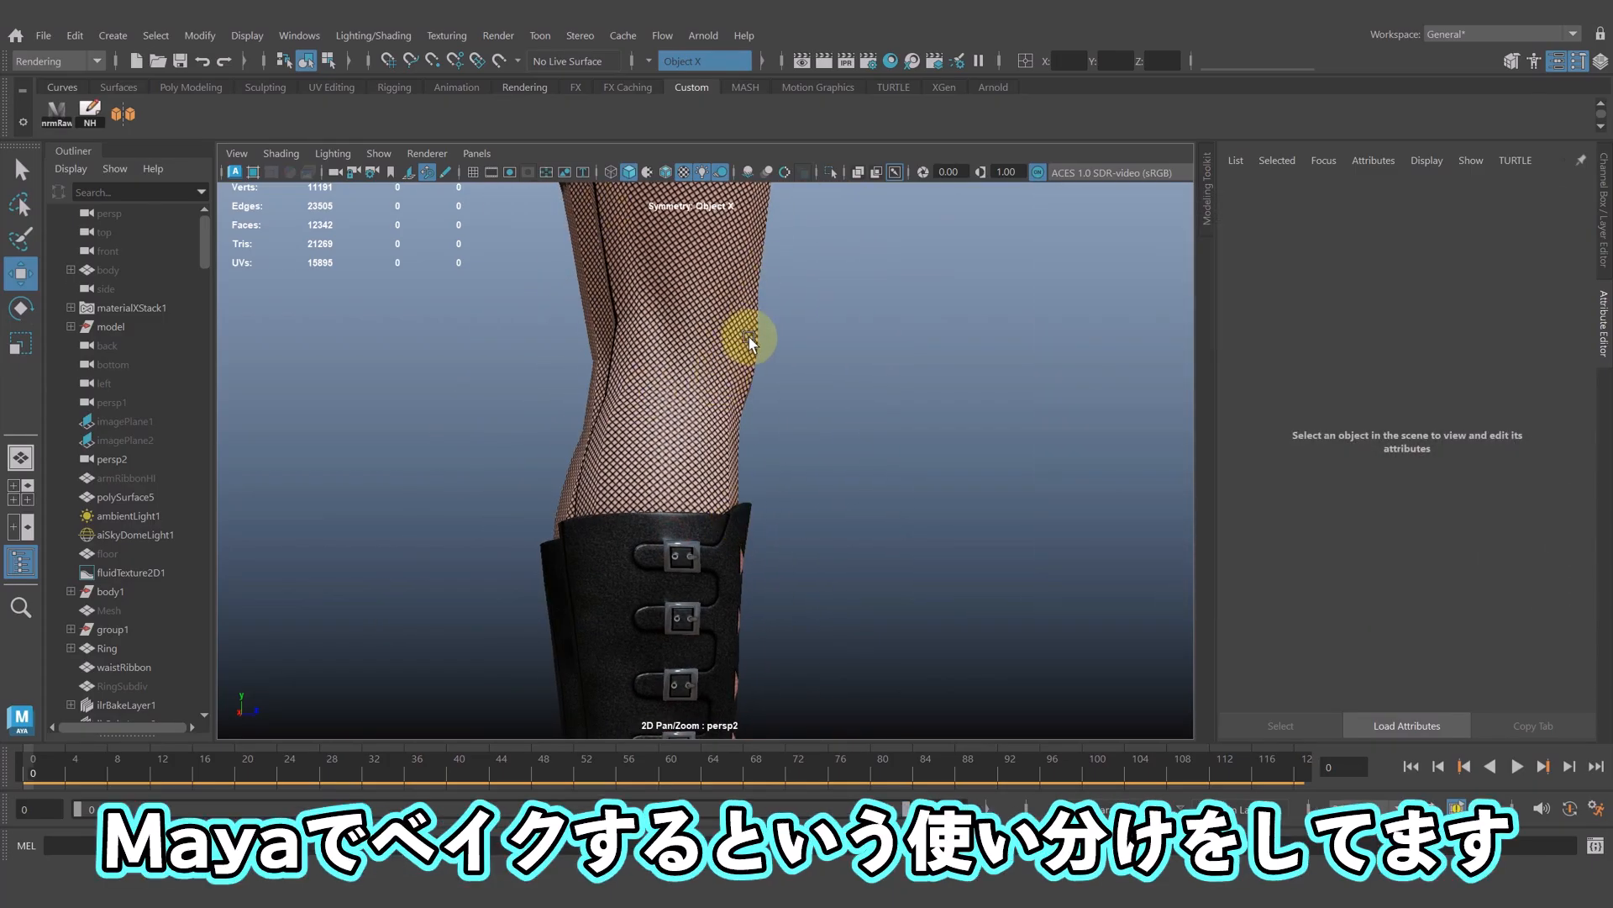
alt+middle_drag(749, 336, 761, 603)
alt+middle_drag(710, 517, 721, 614)
mouse_move(722, 615)
alt+mouse_down()
mouse_move(745, 632)
mouse_move(658, 632)
alt+mouse_up()
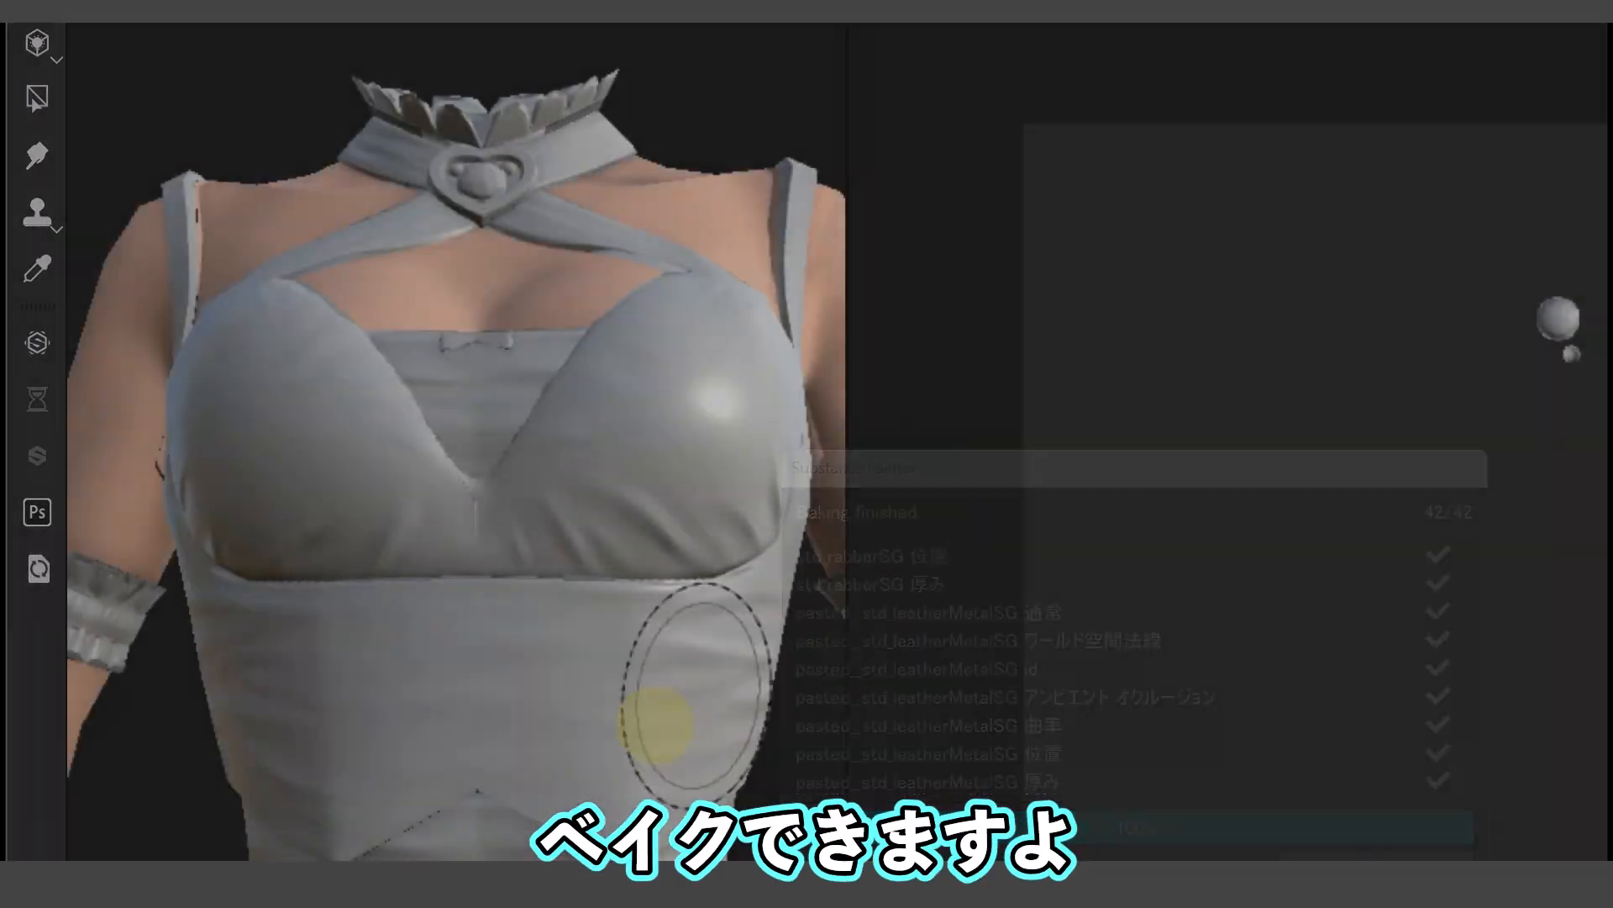
mouse_move(648, 684)
alt+mouse_down()
mouse_move(450, 695)
mouse_move(54, 846)
alt+mouse_up()
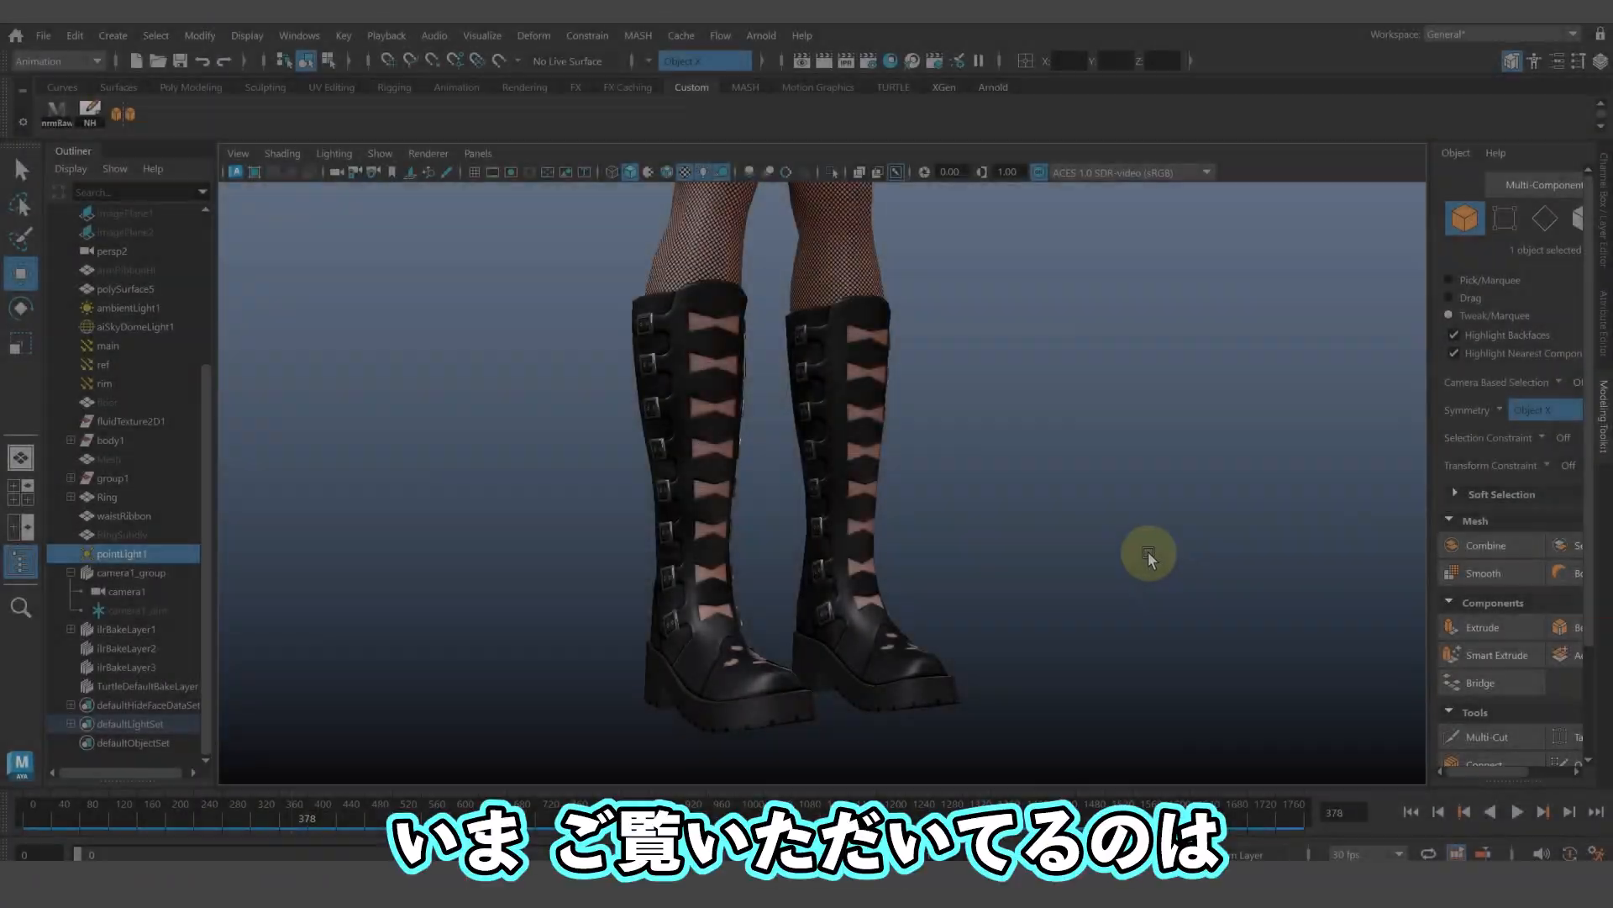
- Examine the near-final boots from near and far and from several angles, with the point light deselected
mouse_move(1148, 551)
alt+mouse_down()
mouse_move(1124, 557)
mouse_move(1142, 556)
alt+mouse_up()
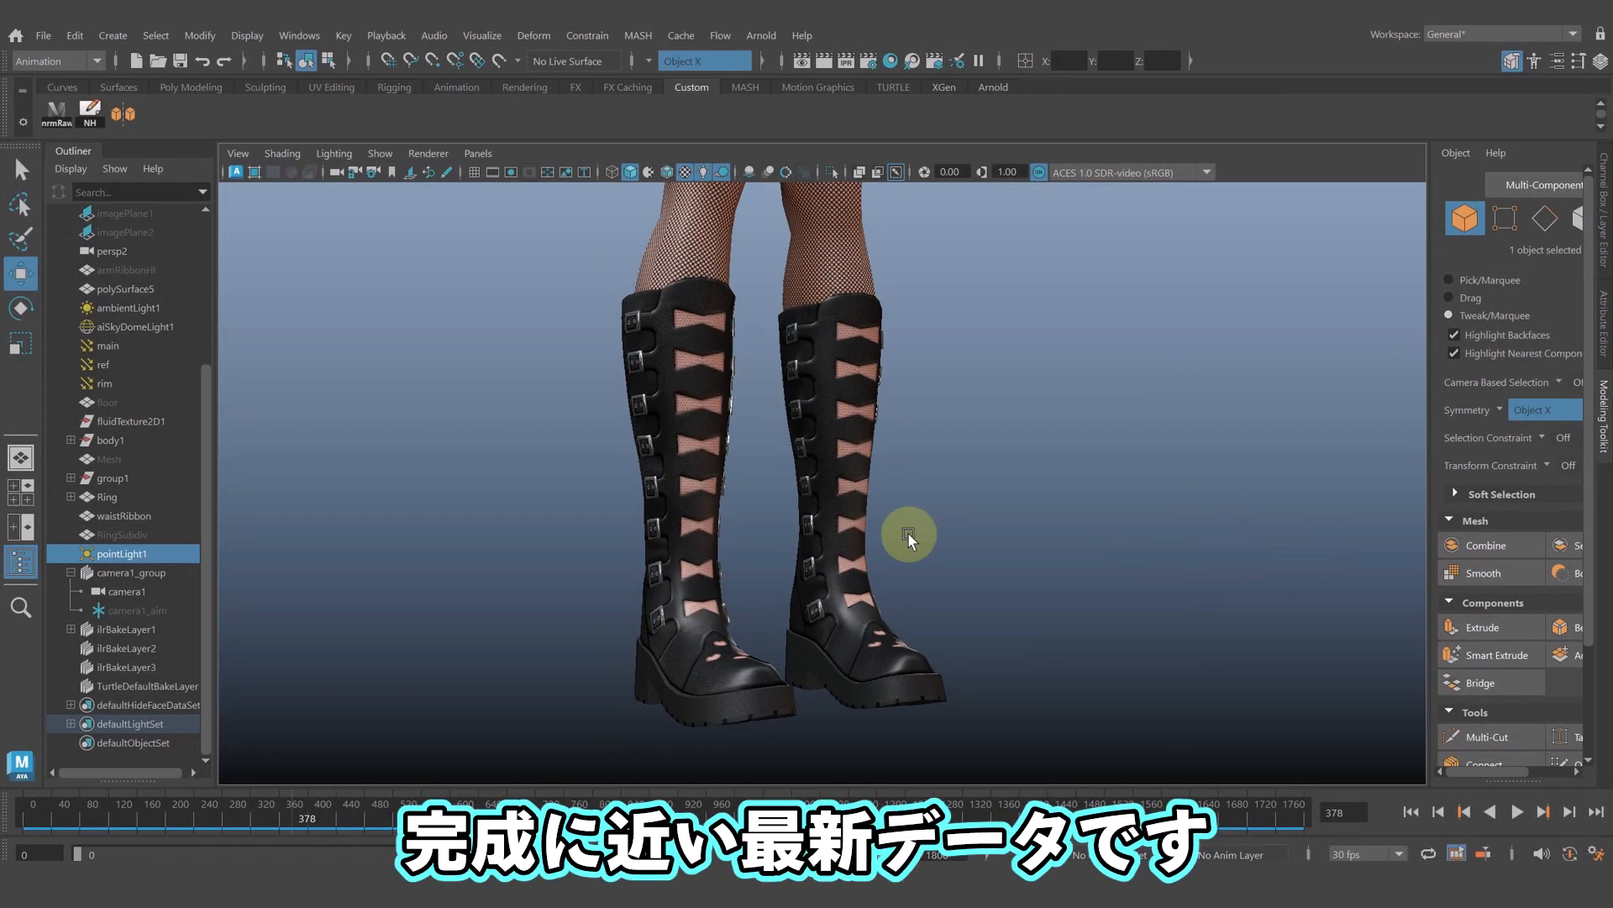
click(836, 528)
scroll(837, 530, down, 8)
alt+middle_drag(838, 378, 836, 482)
scroll(831, 539, down, 2)
scroll(835, 482, up, 10)
alt+middle_drag(828, 635, 840, 533)
alt+drag(807, 537, 971, 521)
click(967, 554)
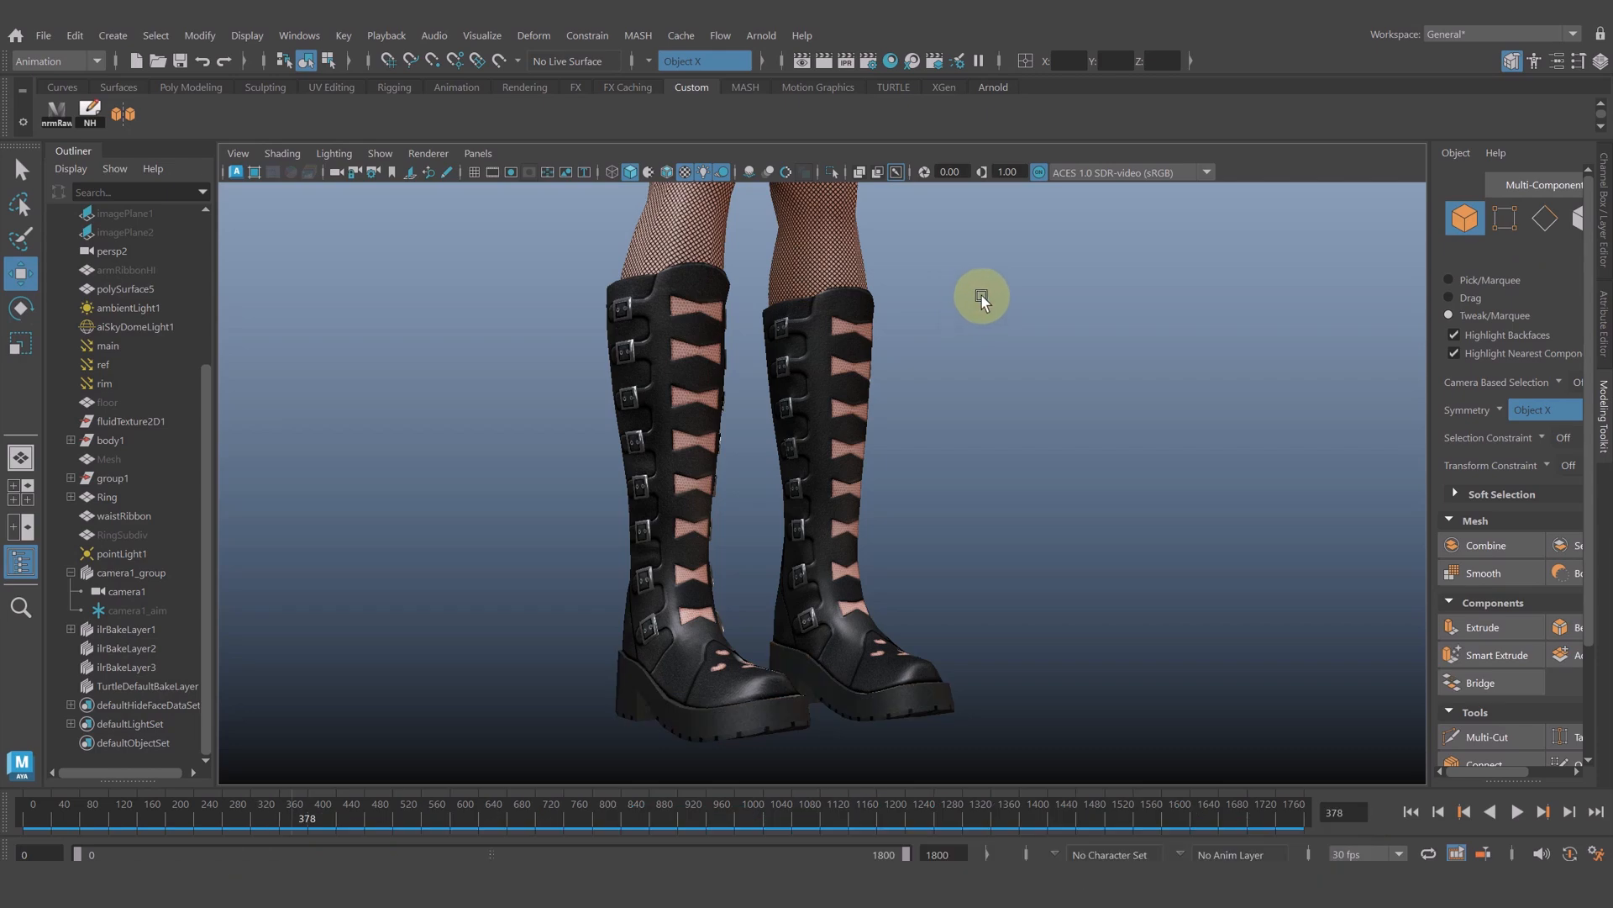
- Look over the character's materials upward from the boots to the stockings, skirt and bustier
alt+drag(959, 337, 1060, 345)
alt+middle_drag(1031, 321, 1035, 540)
alt+middle_drag(1008, 395, 1010, 508)
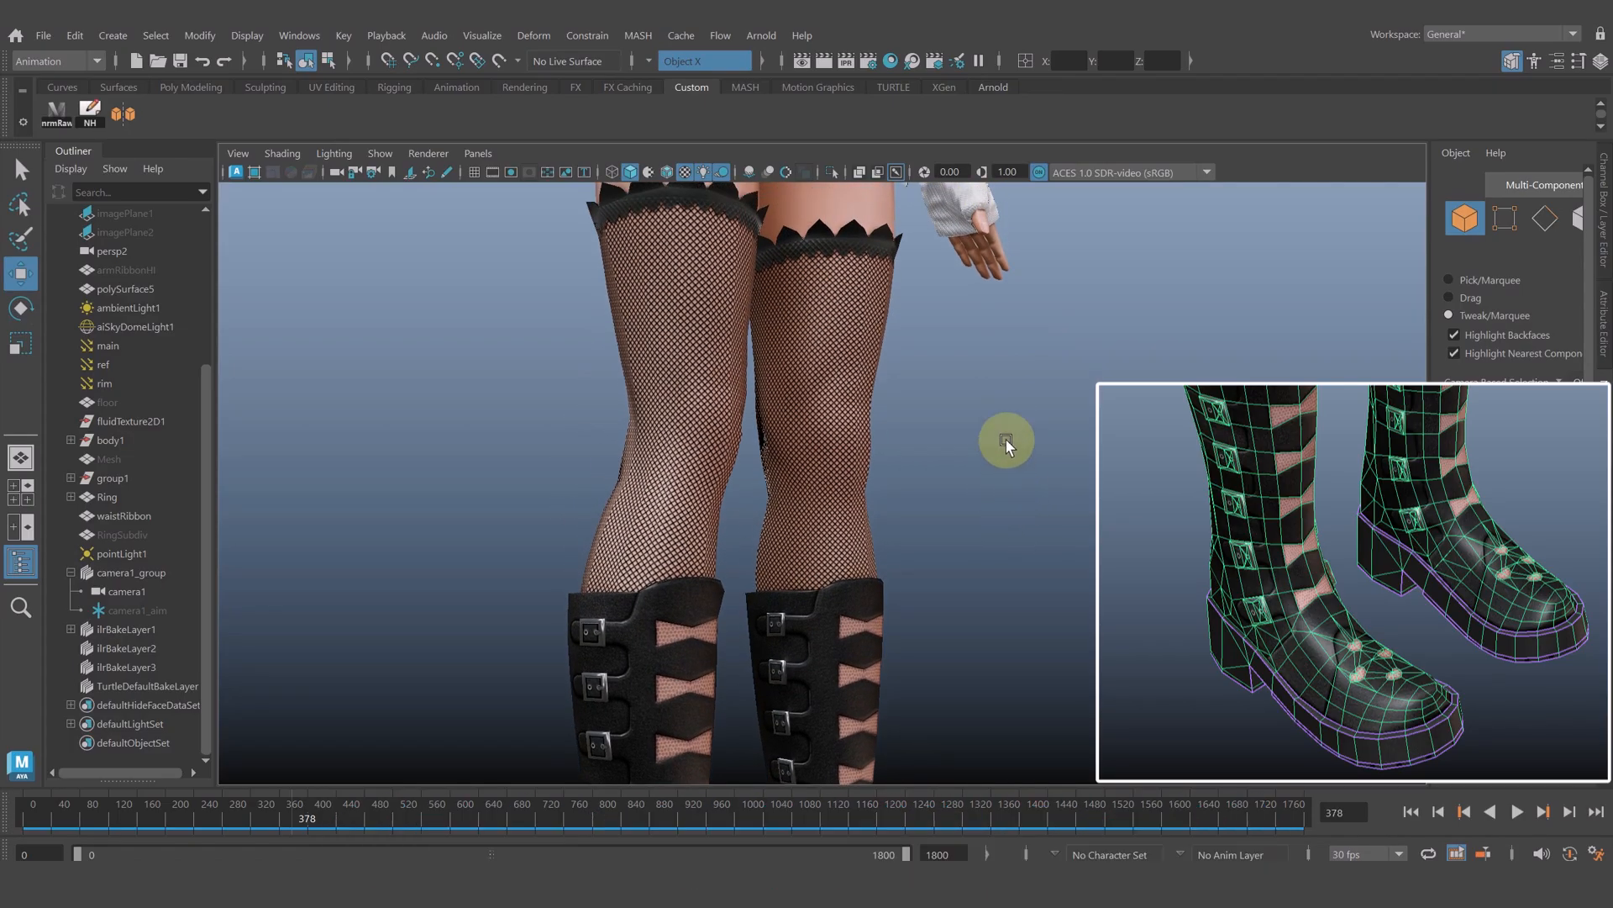
alt+middle_drag(1011, 440, 1015, 539)
scroll(1011, 516, down, 5)
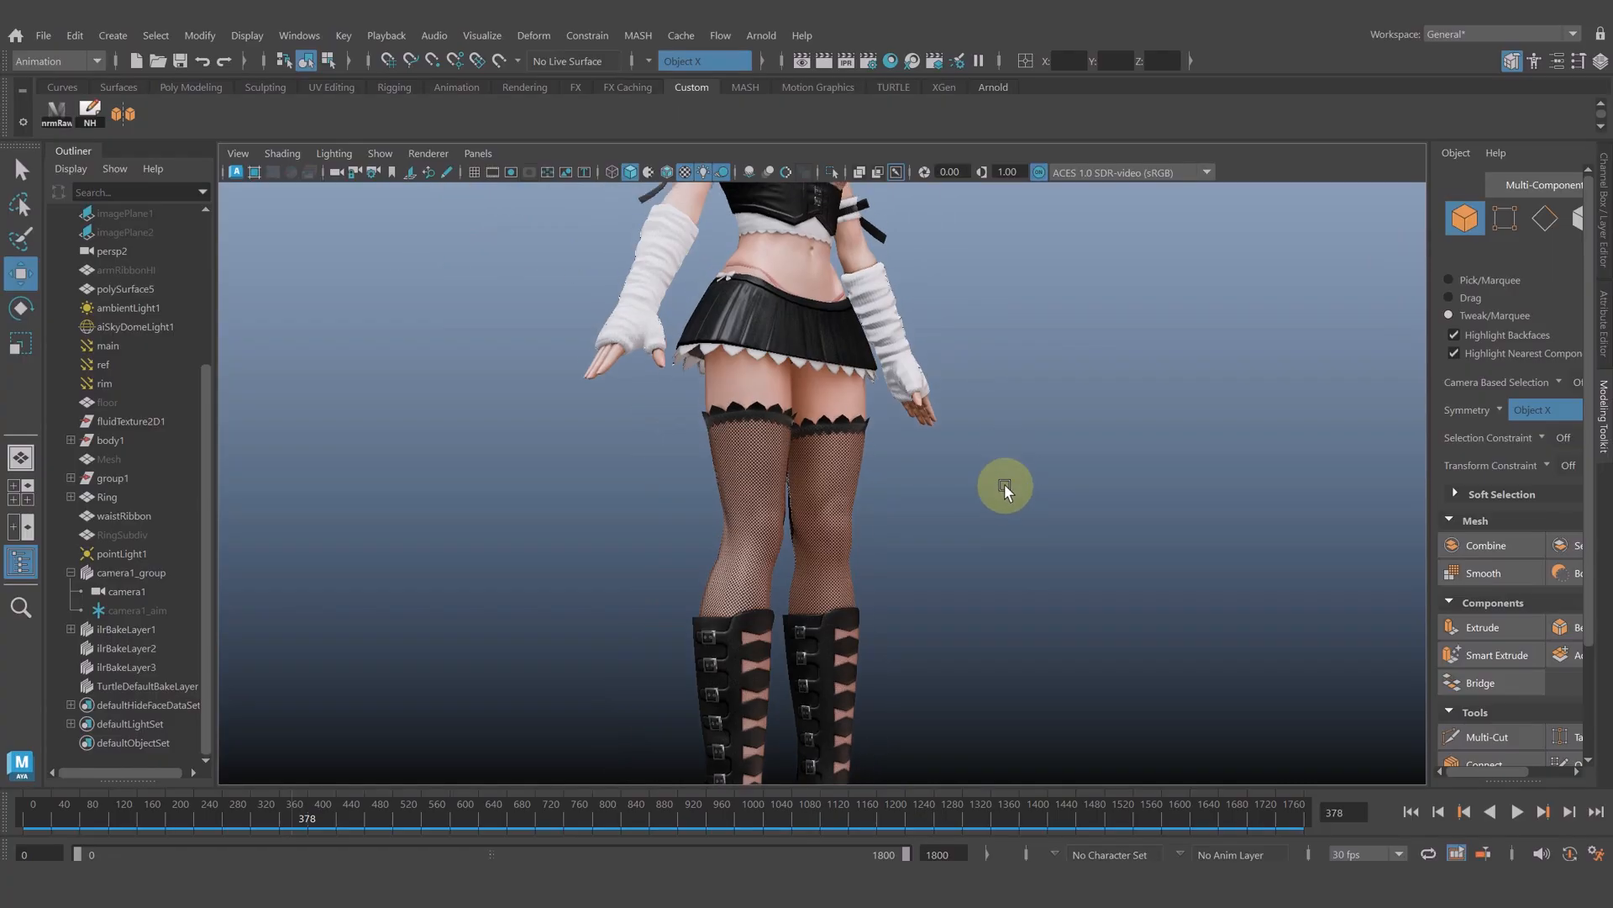
alt+middle_drag(1005, 463, 1001, 684)
alt+drag(1000, 677, 931, 687)
alt+right_drag(1047, 655, 1128, 565)
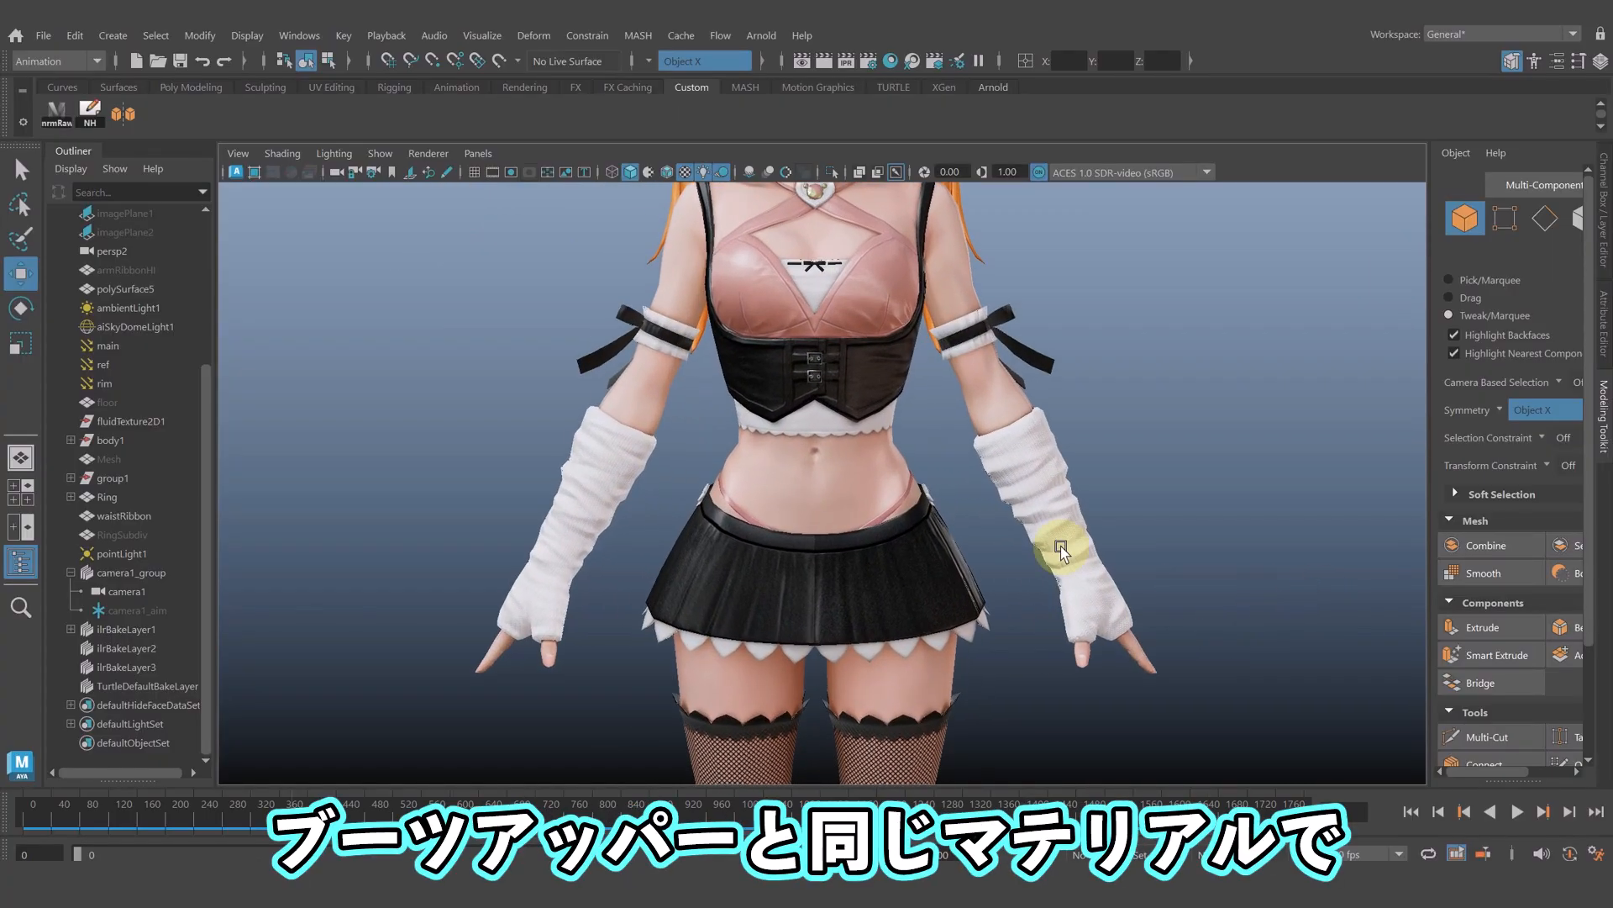
- Examine the black arm ribbons, arm warmers and bustier from the side and front up to the head
alt+middle_drag(1025, 526, 1010, 733)
alt+drag(956, 669, 943, 526)
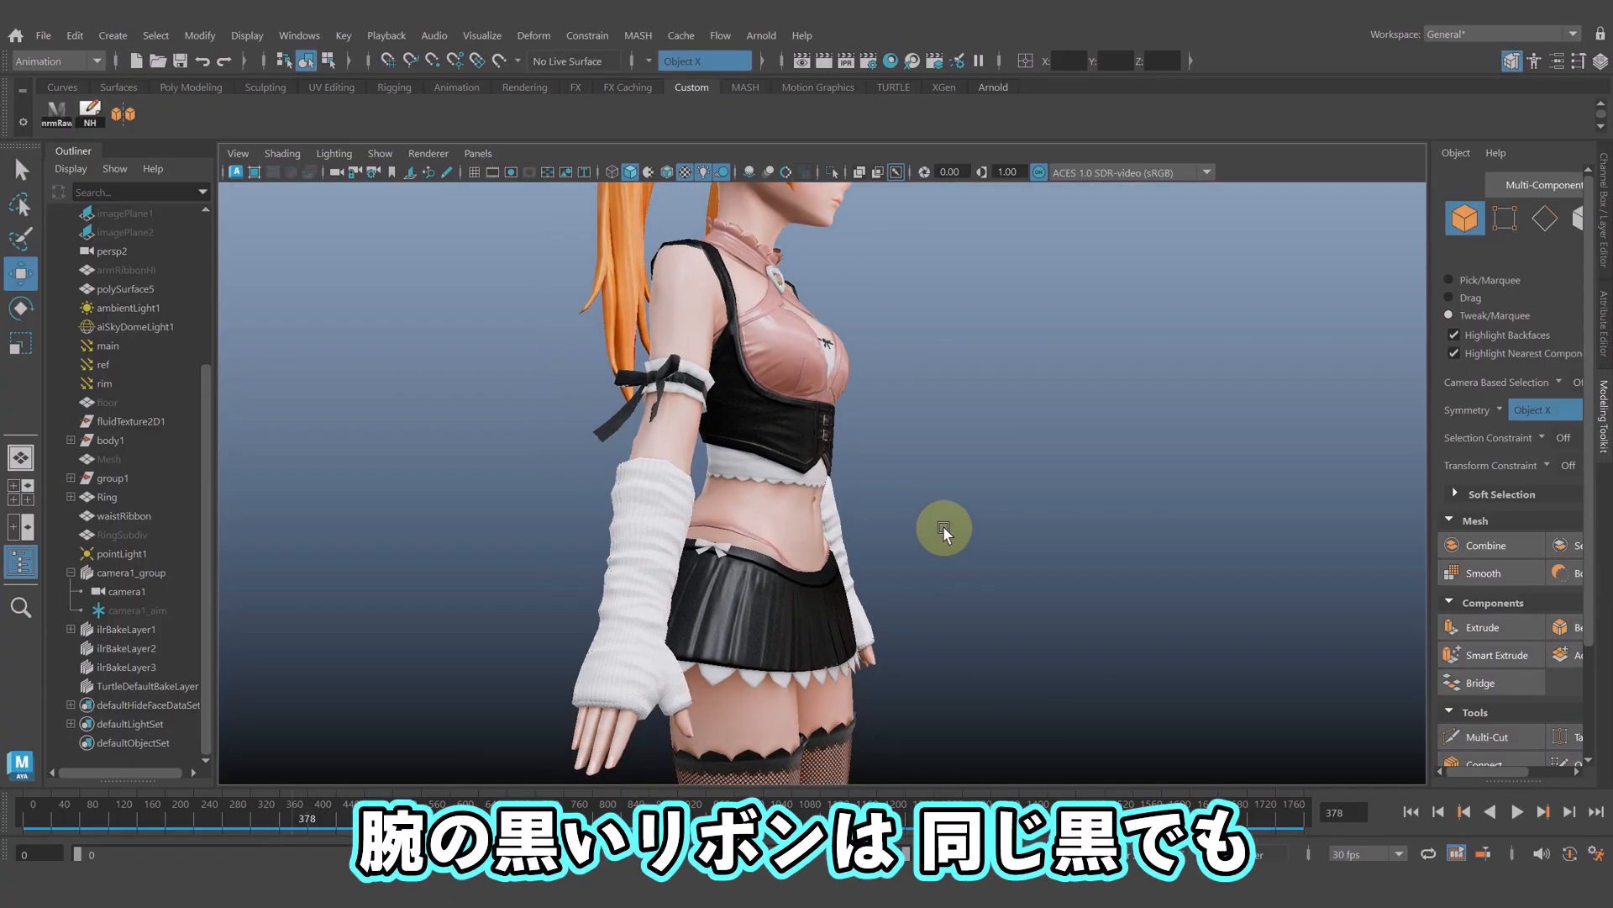
alt+drag(953, 538, 879, 536)
alt+middle_drag(879, 536, 837, 145)
alt+middle_drag(852, 392, 879, 731)
alt+drag(879, 734, 919, 665)
alt+middle_drag(841, 594, 884, 728)
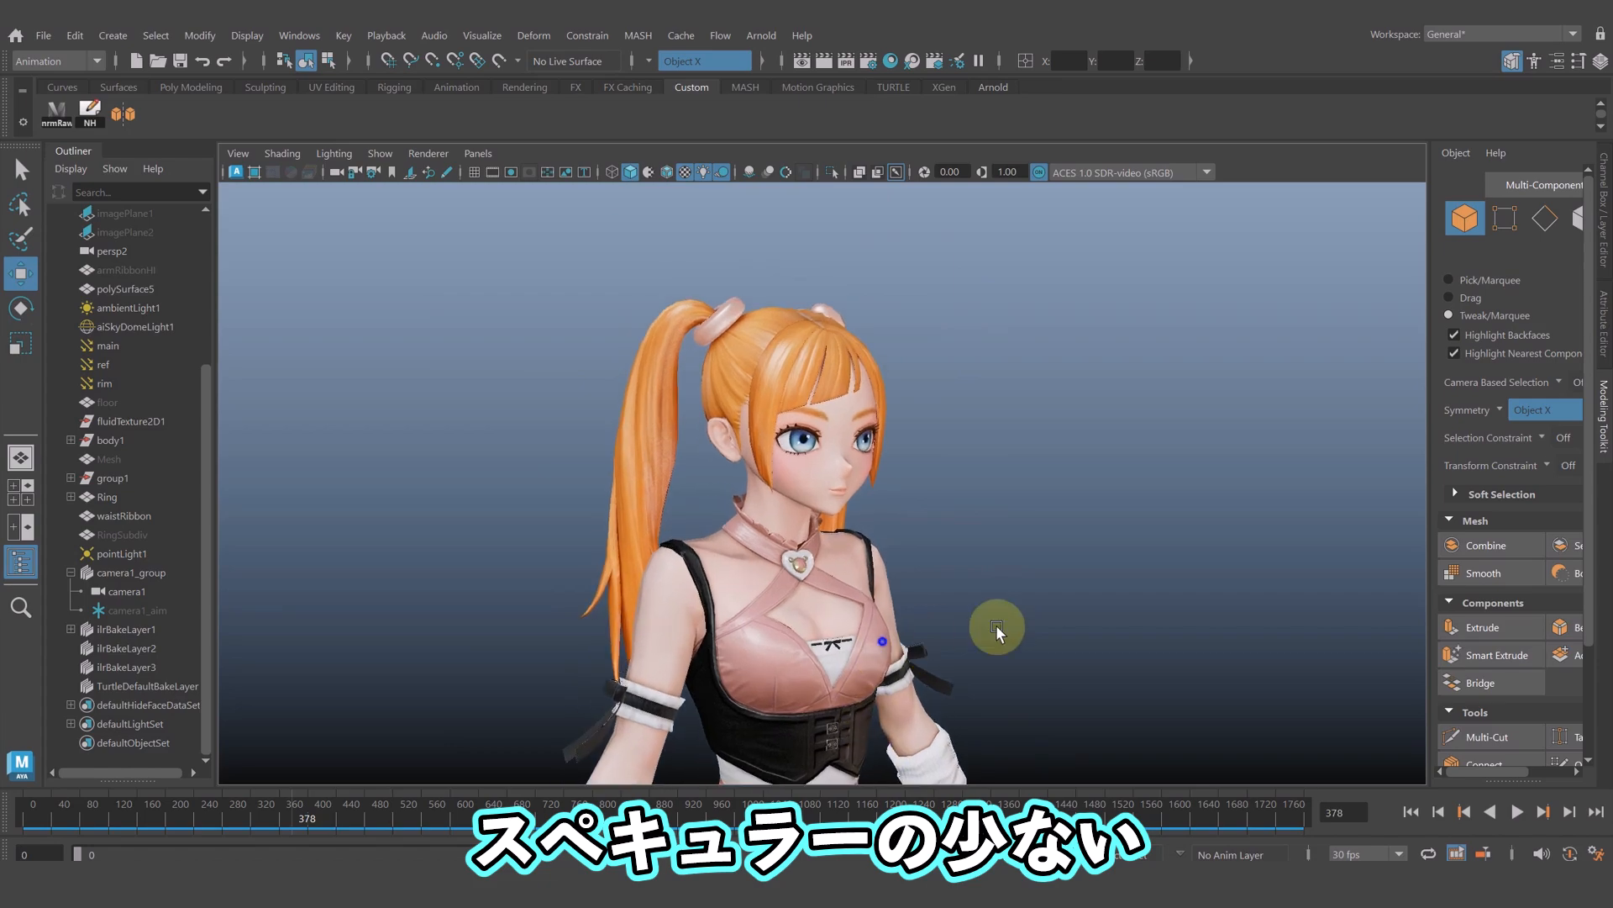
- Examine the head, hair, collar and pink chest garment closely from the front and the side
scroll(927, 639, up, 3)
alt+drag(944, 600, 839, 593)
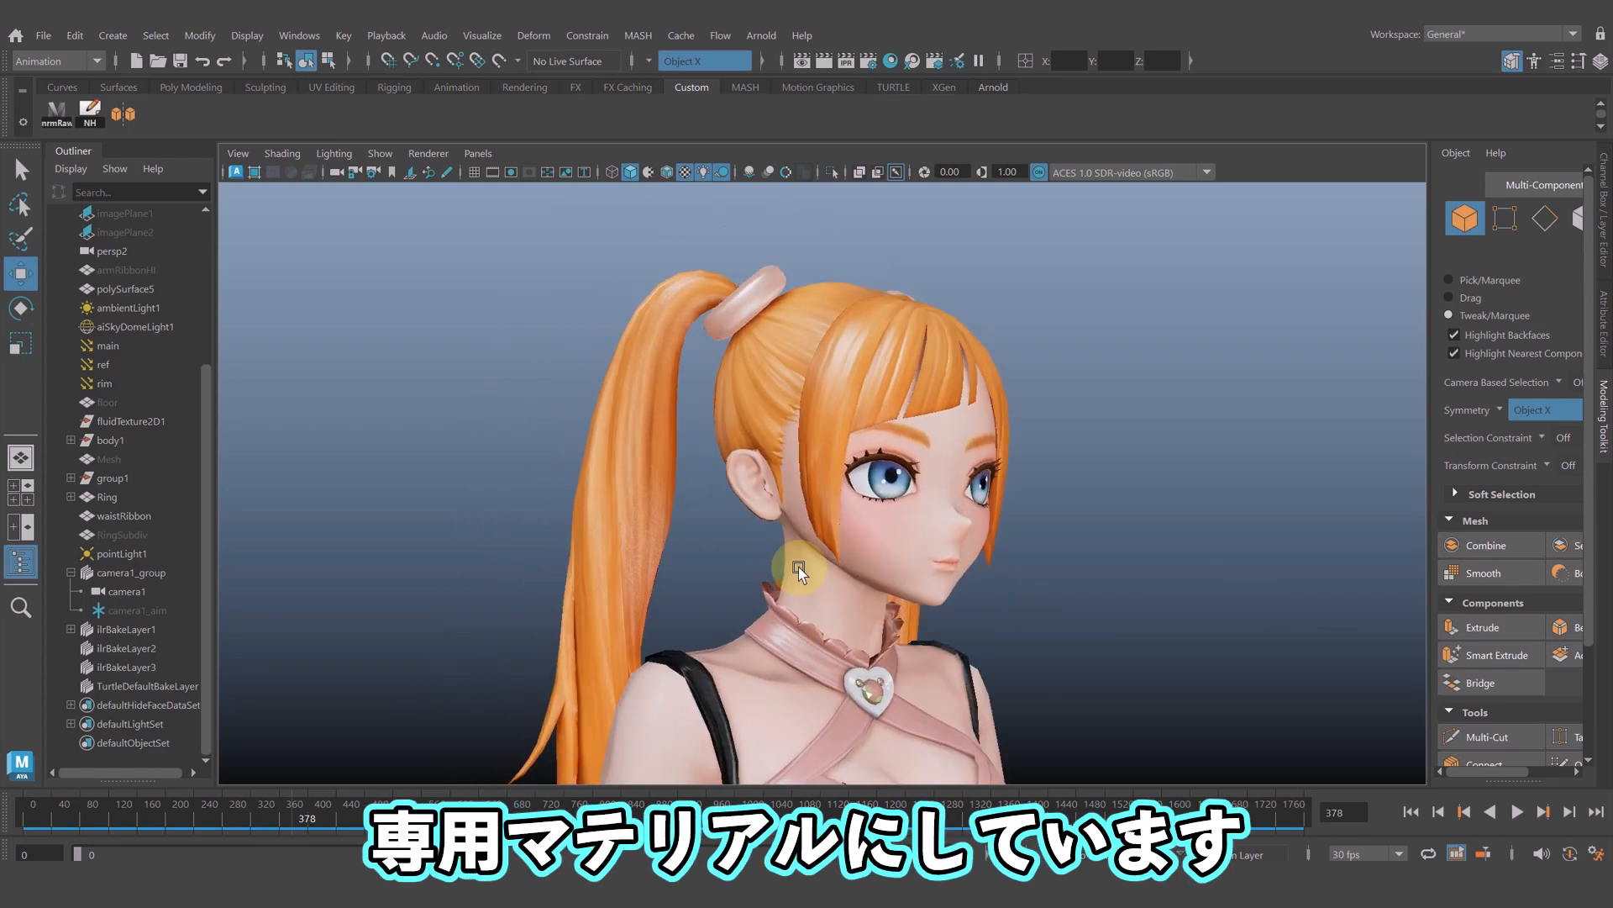
alt+middle_drag(799, 471, 793, 339)
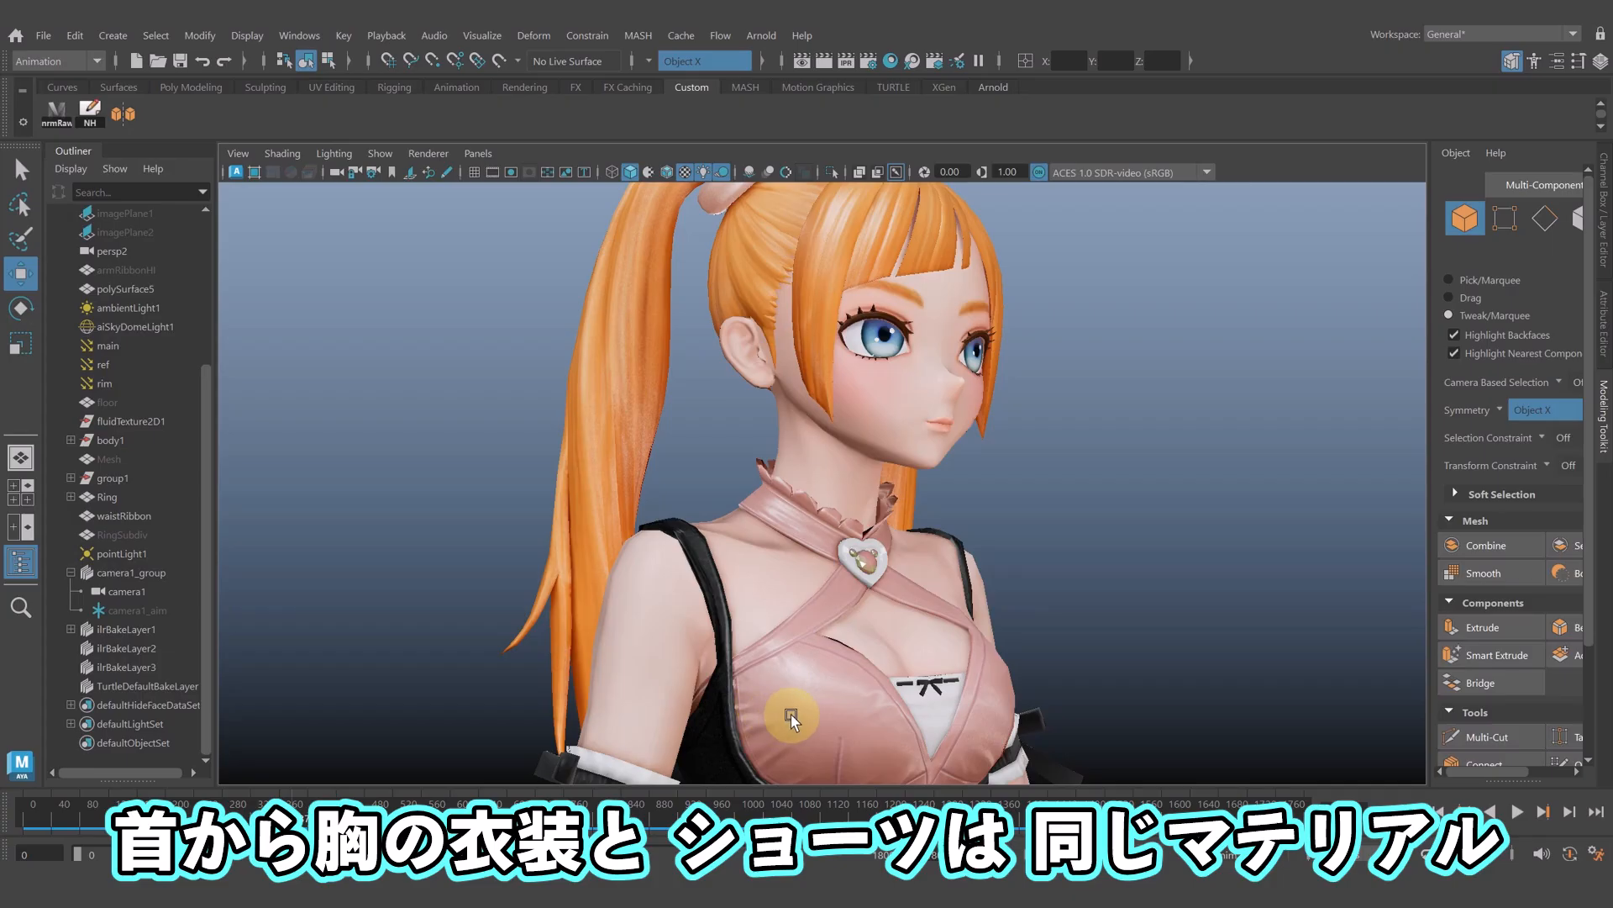
alt+middle_drag(871, 651, 869, 706)
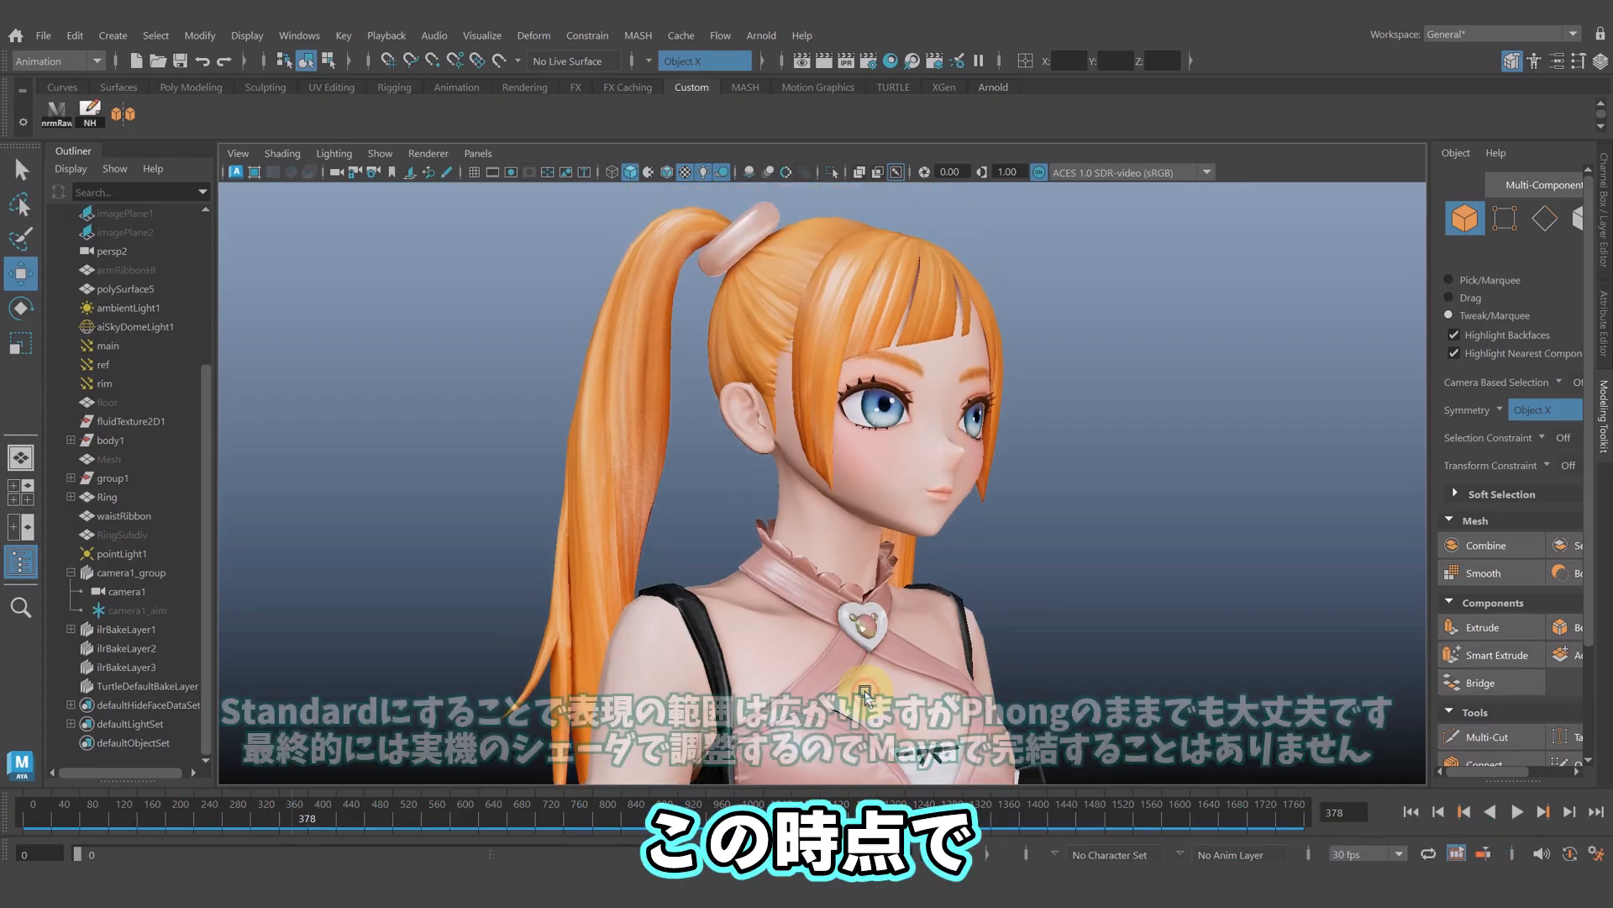
alt+right_drag(709, 636, 786, 626)
alt+drag(786, 625, 906, 580)
alt+right_drag(891, 578, 779, 580)
alt+drag(787, 594, 774, 629)
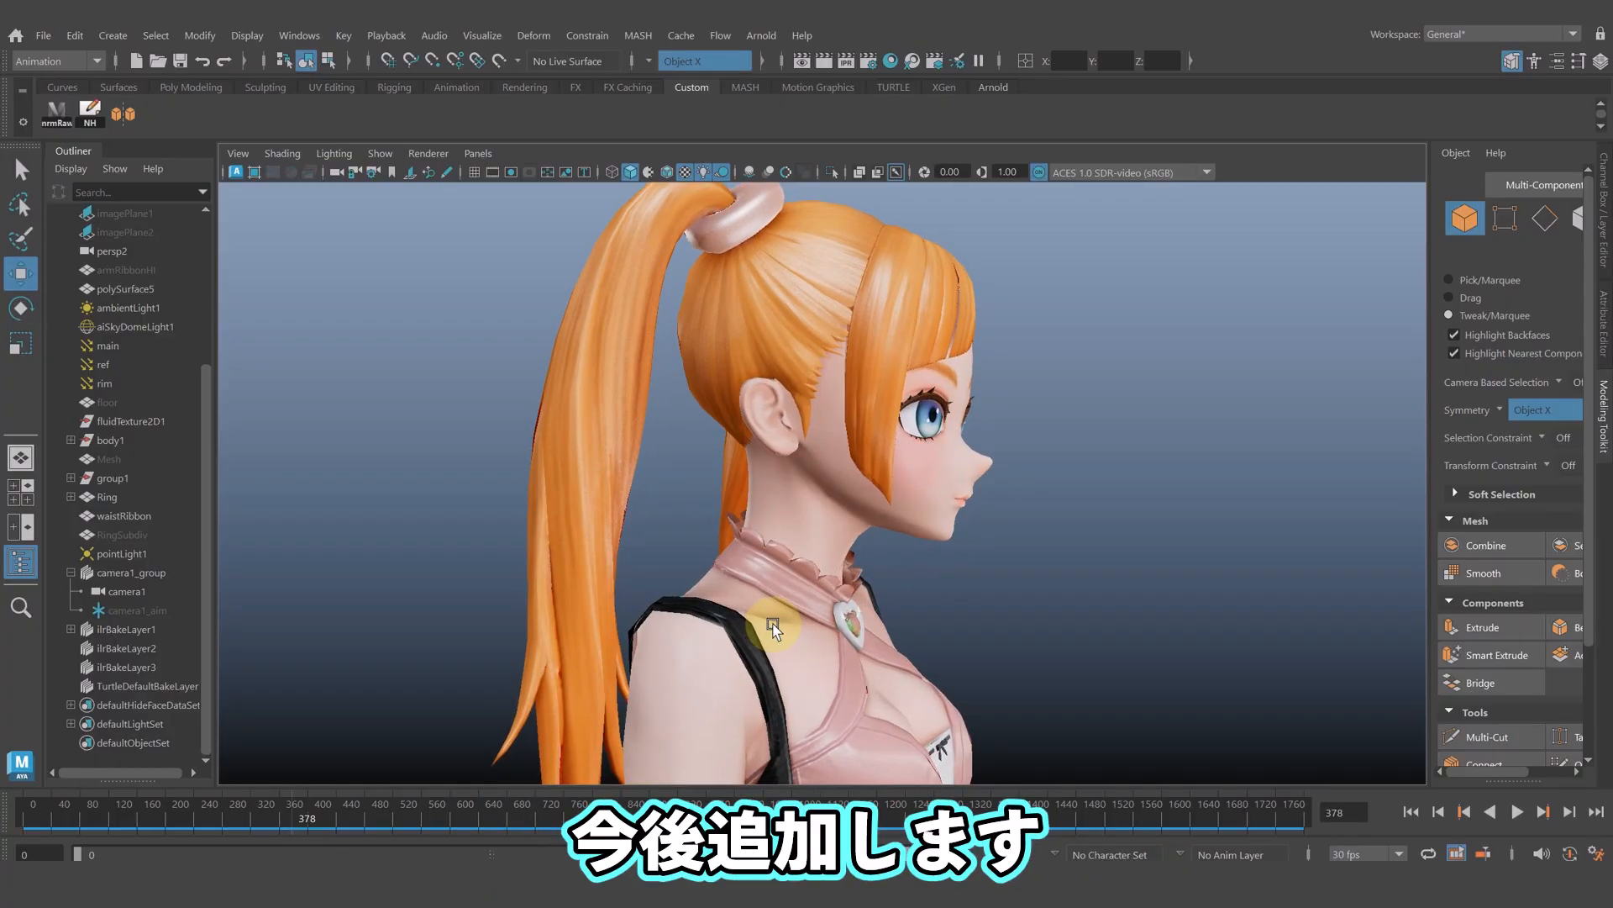
alt+drag(851, 561, 868, 568)
alt+drag(761, 361, 845, 369)
scroll(917, 400, down, 3)
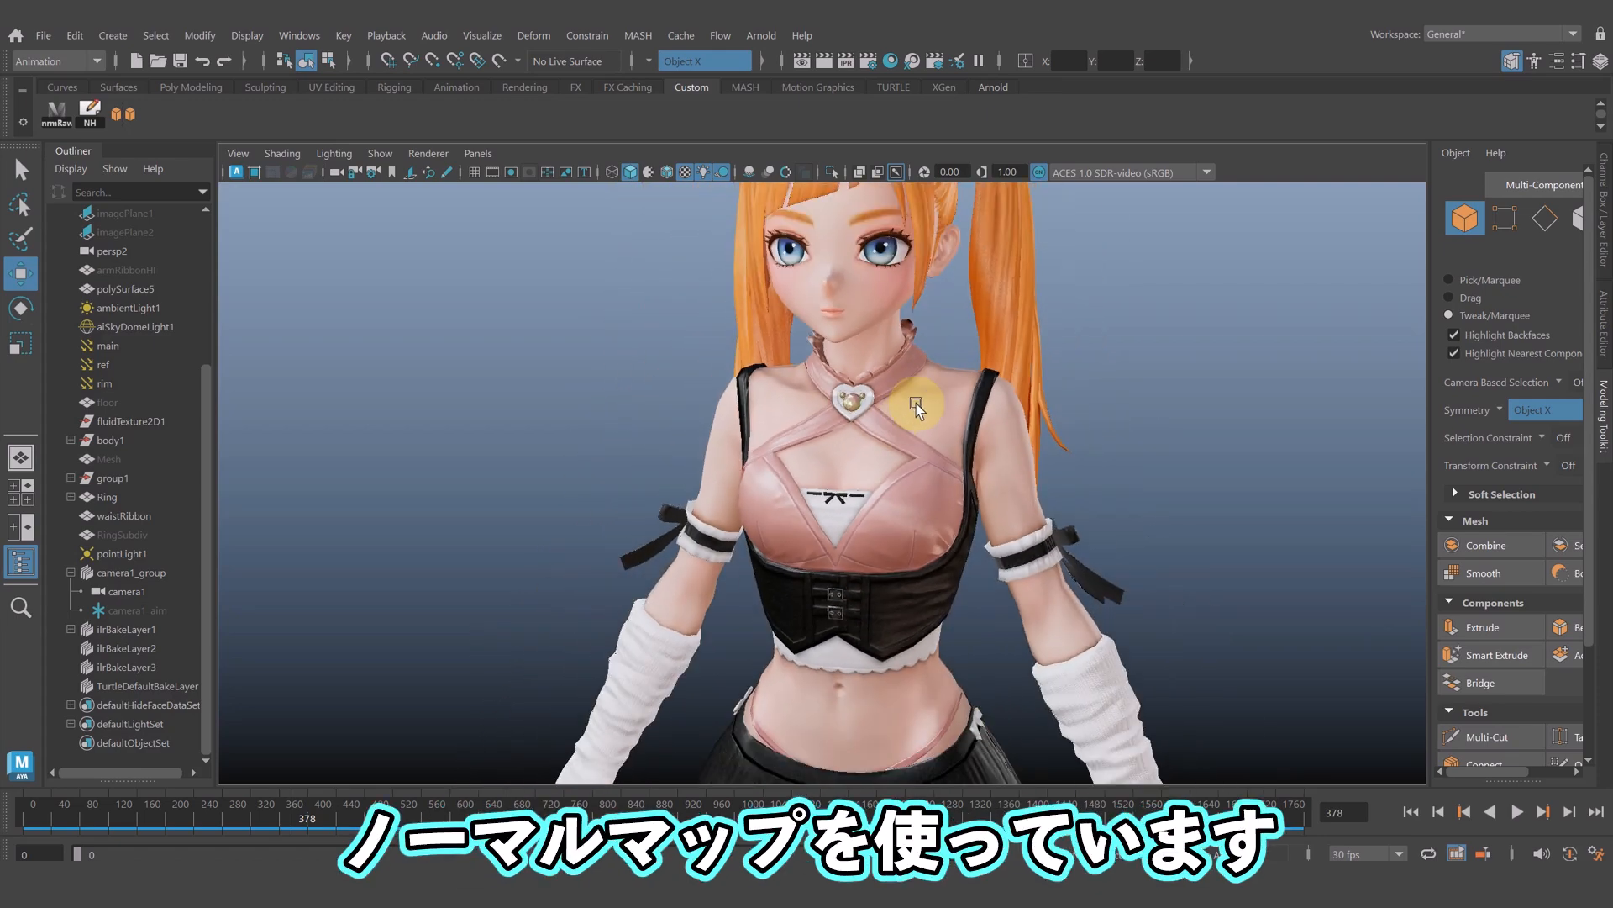
- Examine the upper costume, then the knit texture of the arm warmers and the pleated skirt up close
alt+drag(908, 413, 900, 410)
alt+middle_drag(899, 415, 896, 471)
alt+drag(896, 470, 864, 558)
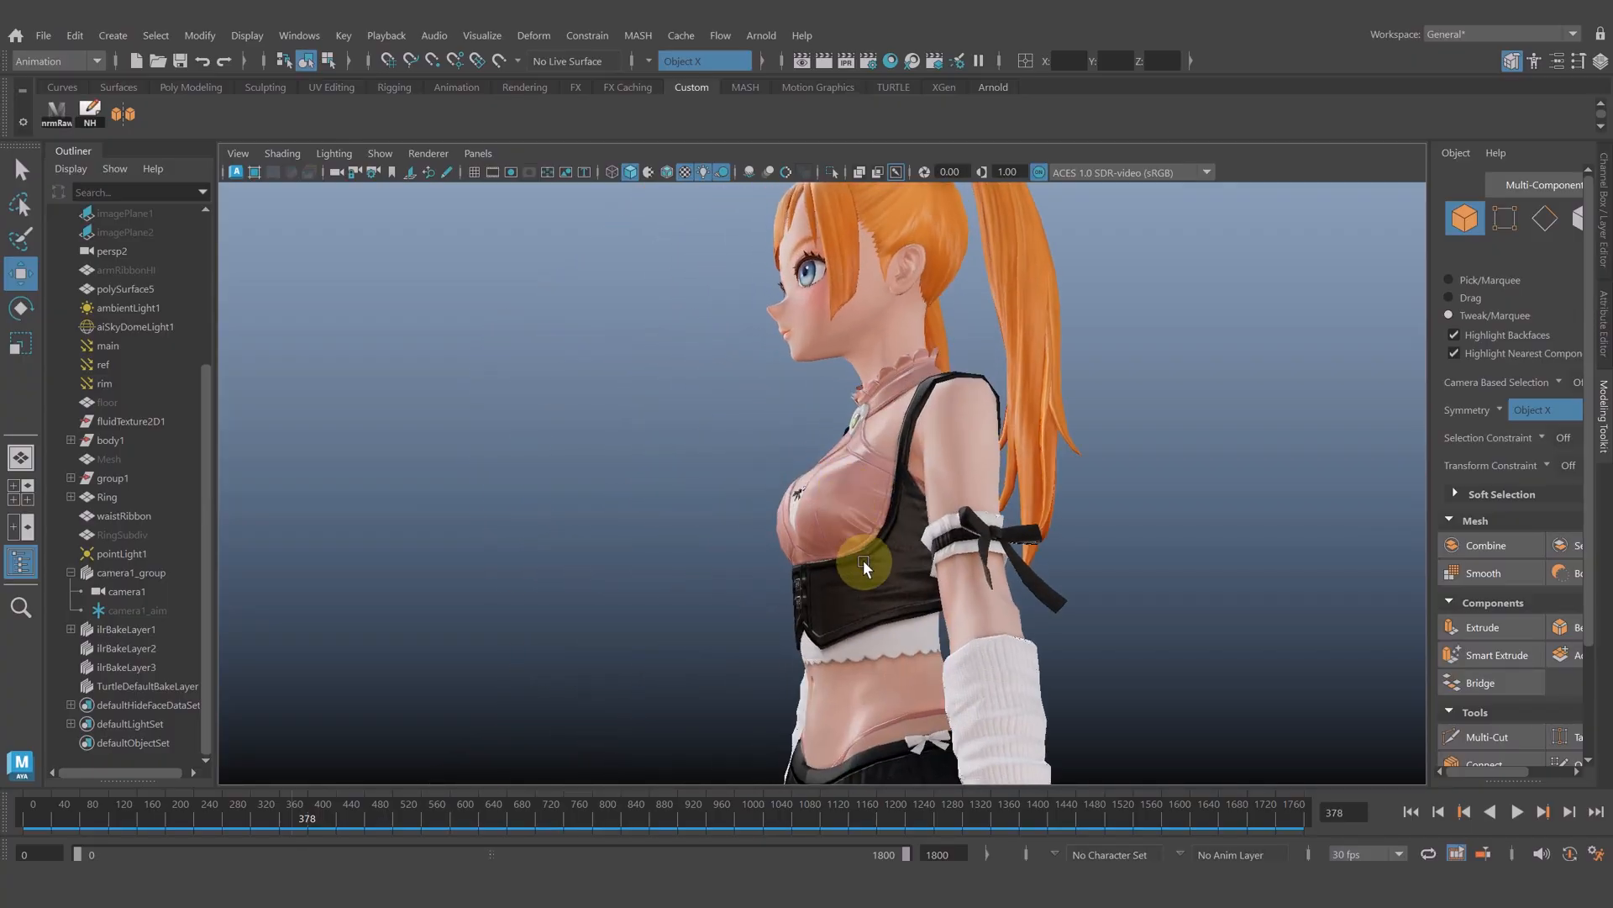
alt+middle_drag(865, 558, 728, 335)
alt+right_drag(727, 336, 915, 420)
alt+drag(915, 420, 882, 489)
alt+middle_drag(882, 489, 857, 307)
alt+right_drag(857, 307, 934, 428)
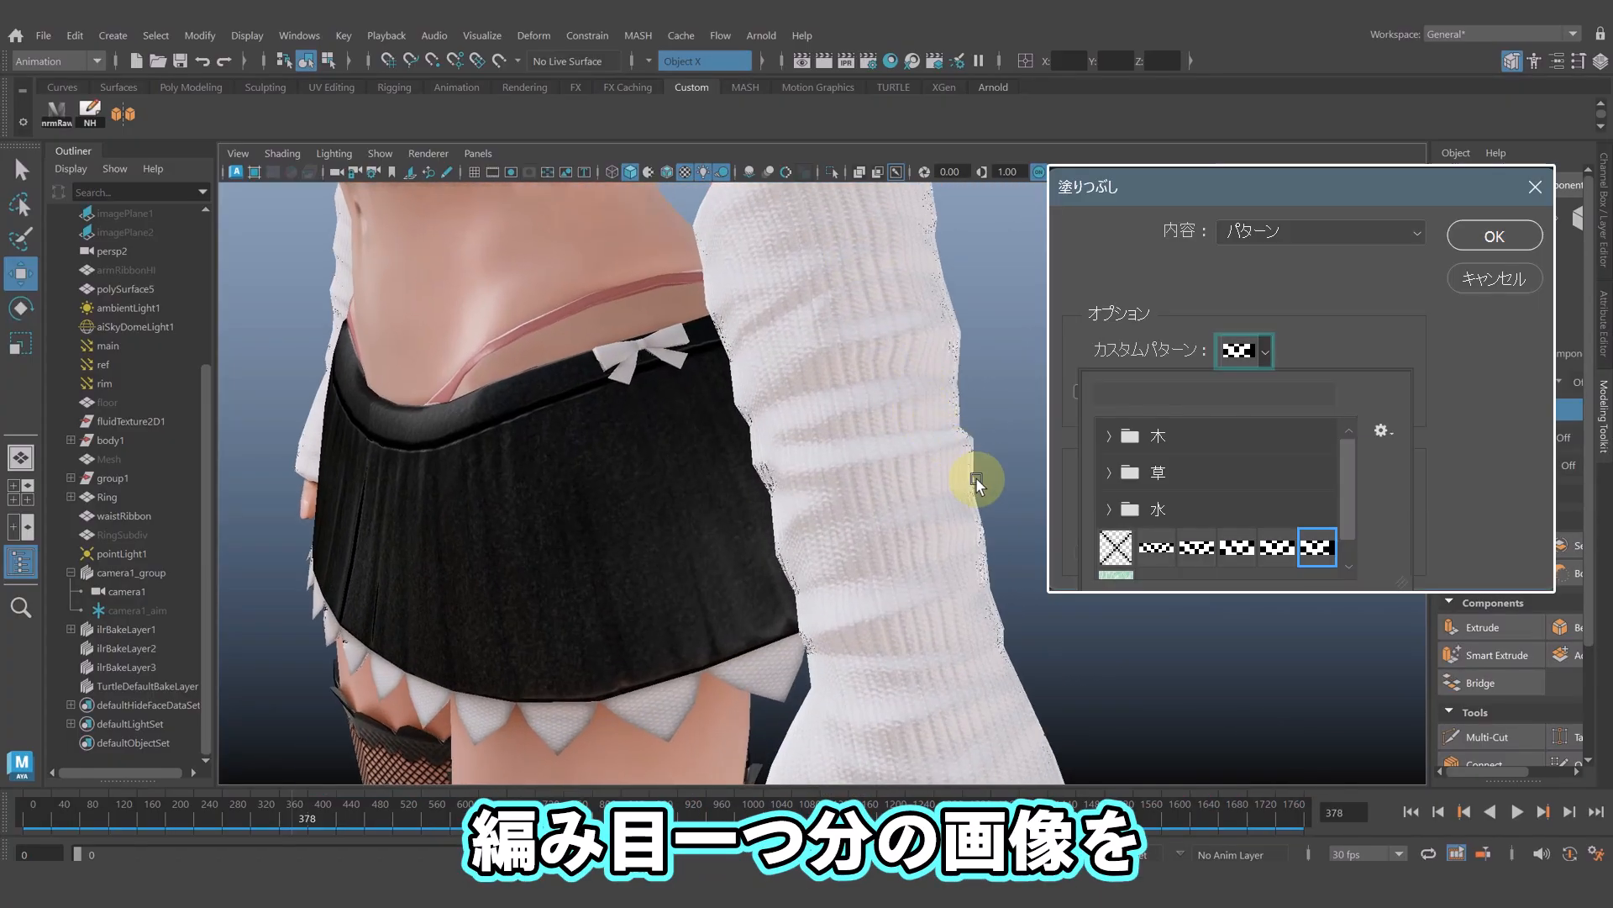
scroll(975, 477, down, 3)
alt+middle_drag(976, 479, 976, 412)
alt+drag(976, 412, 804, 481)
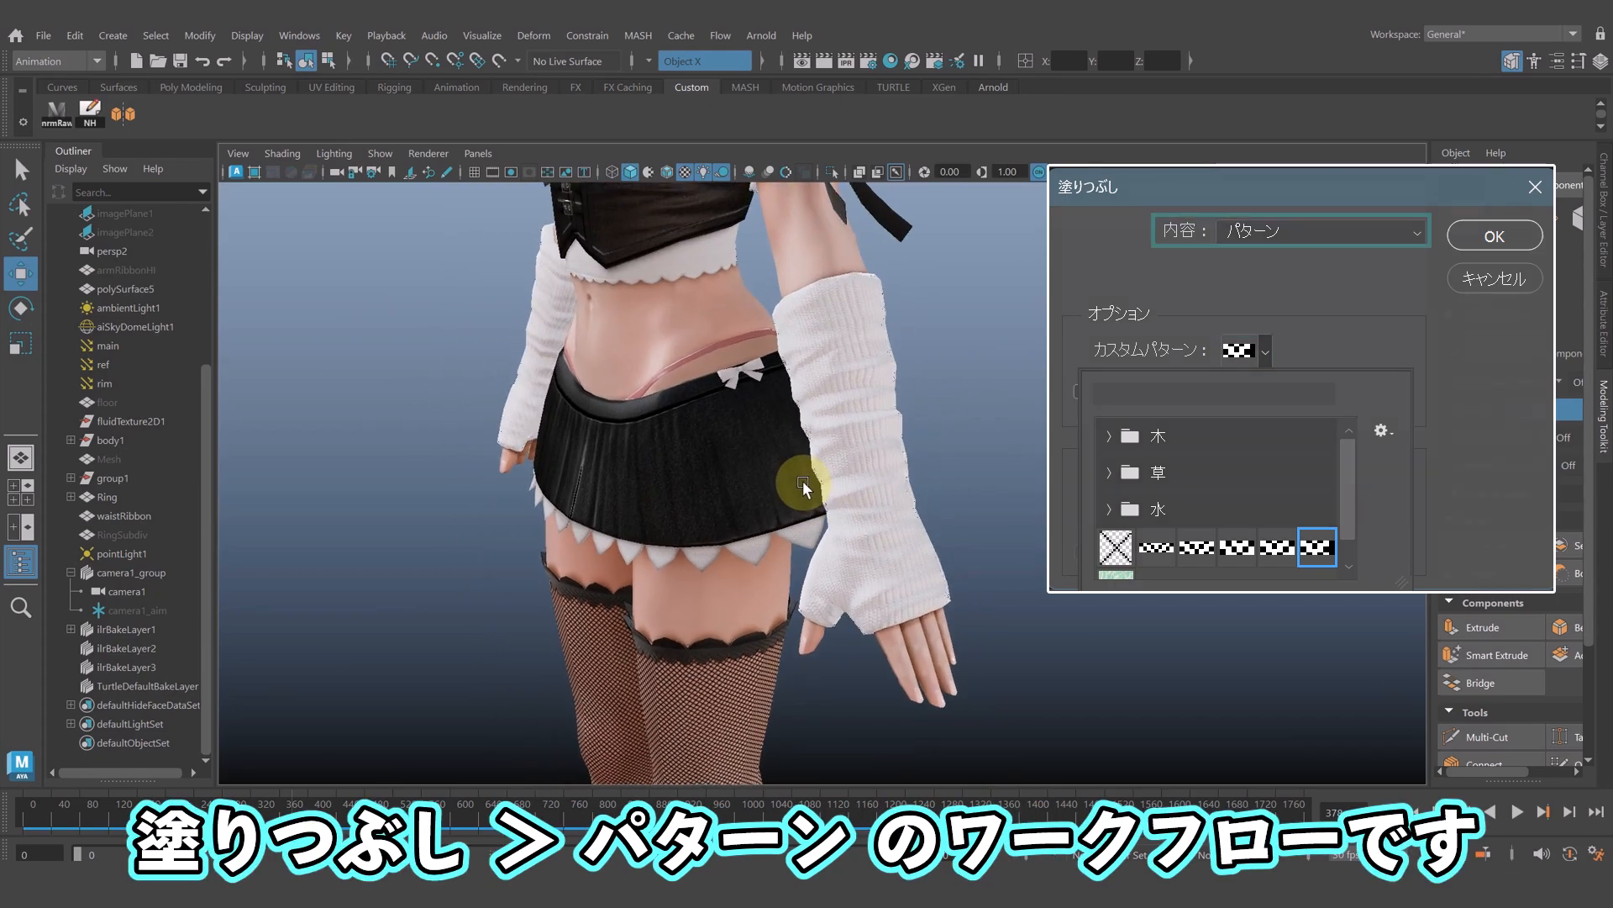
- Turn off Wireframe on Shaded, deselect the character mesh and display the model with the default material
click(874, 506)
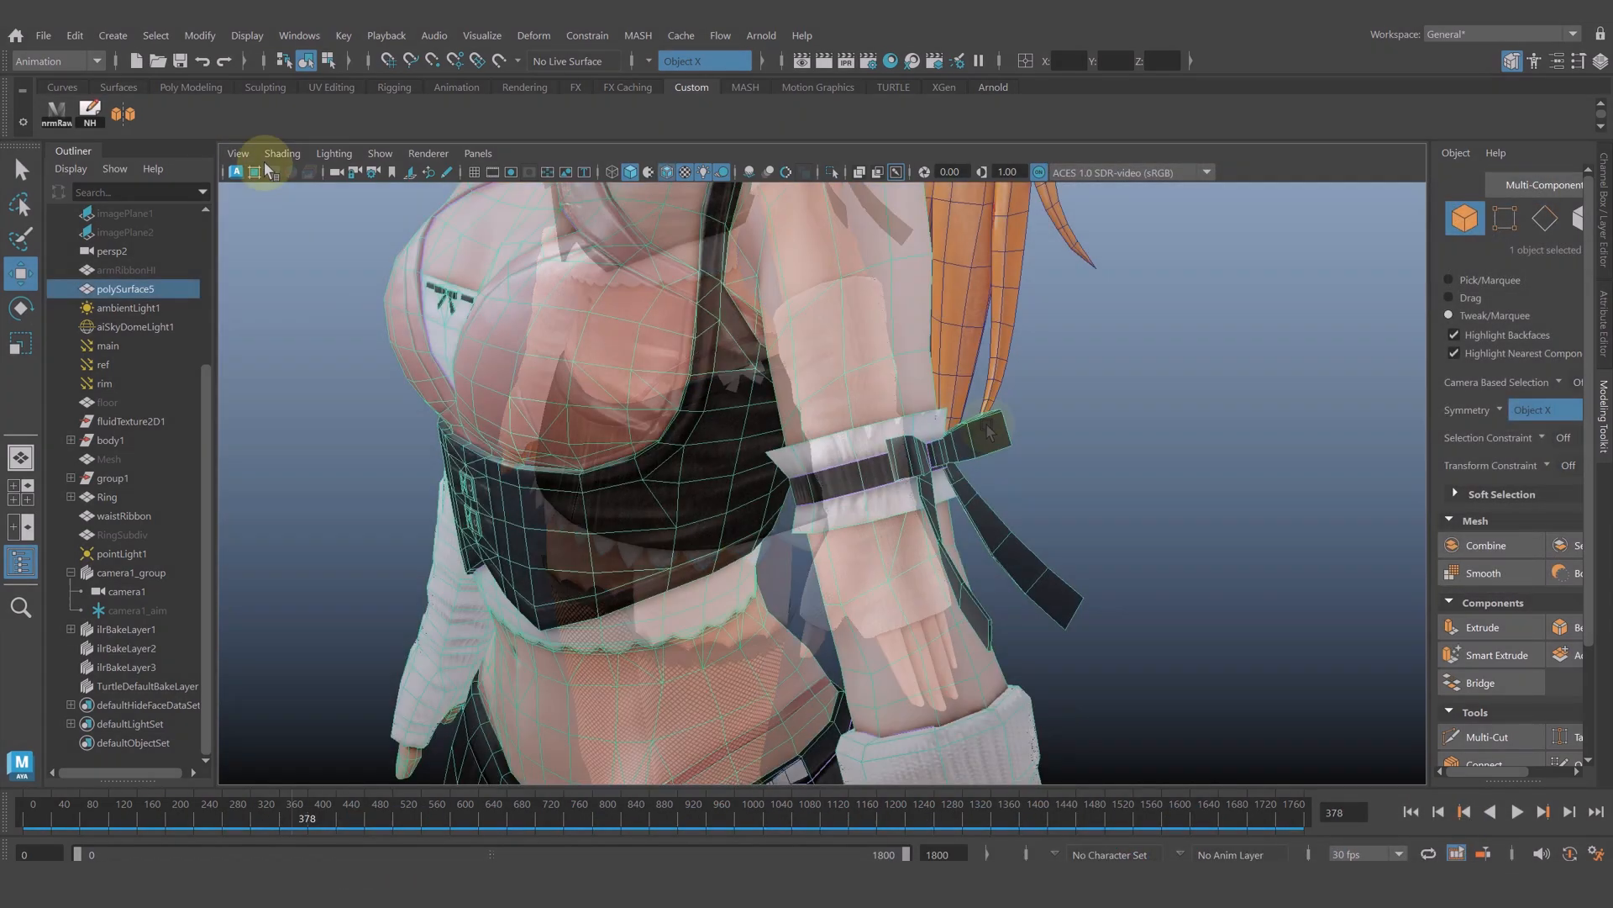
click(281, 155)
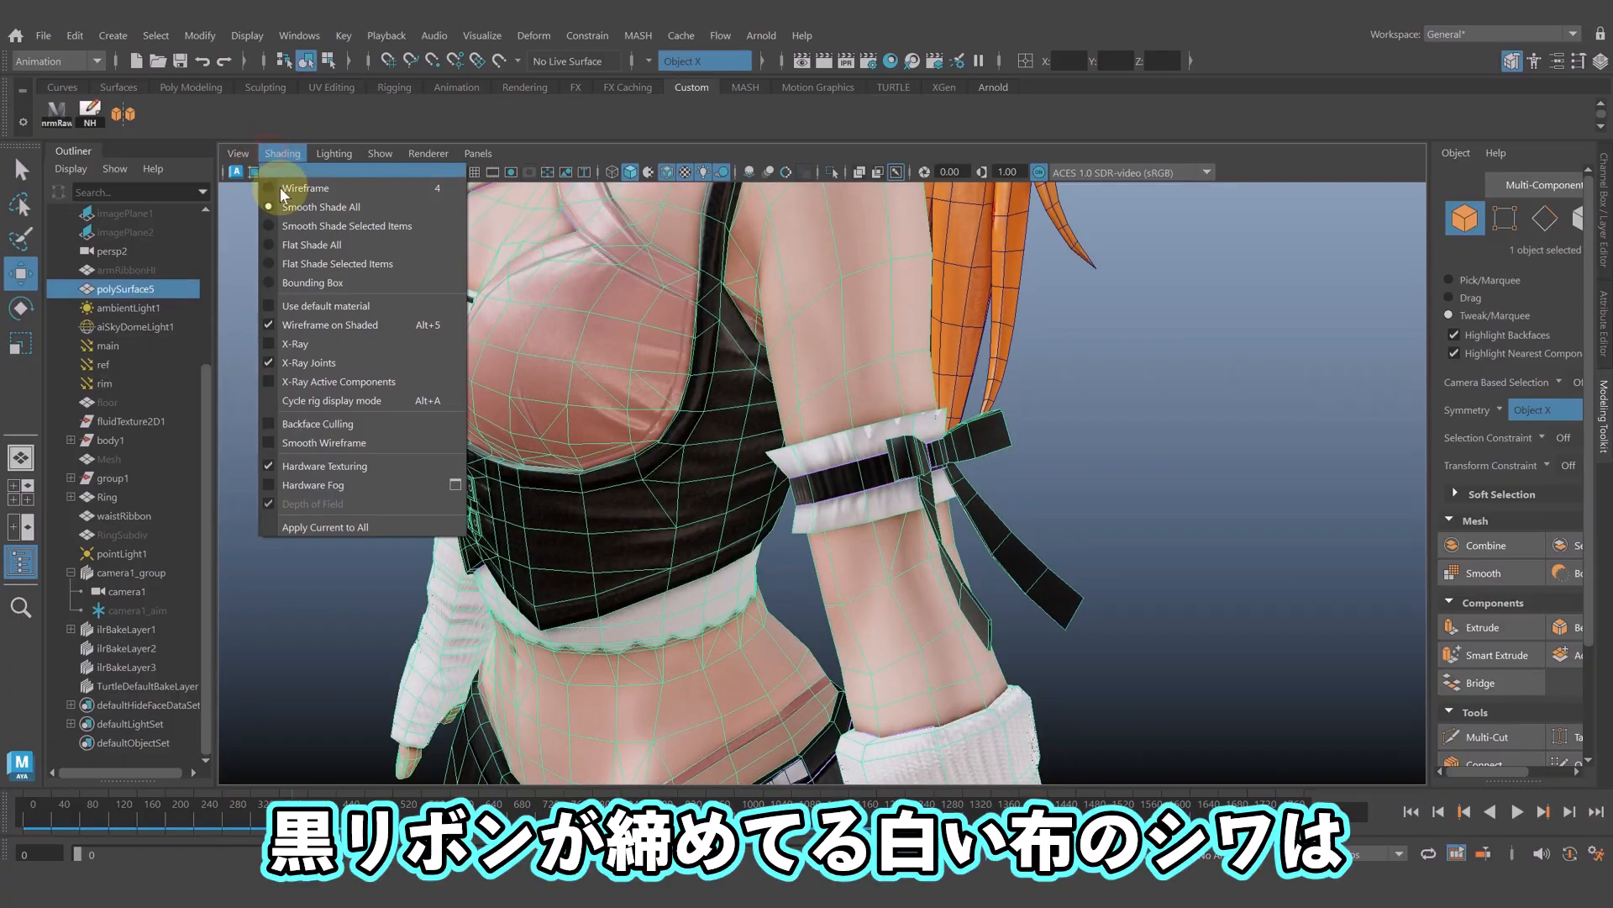
click(306, 327)
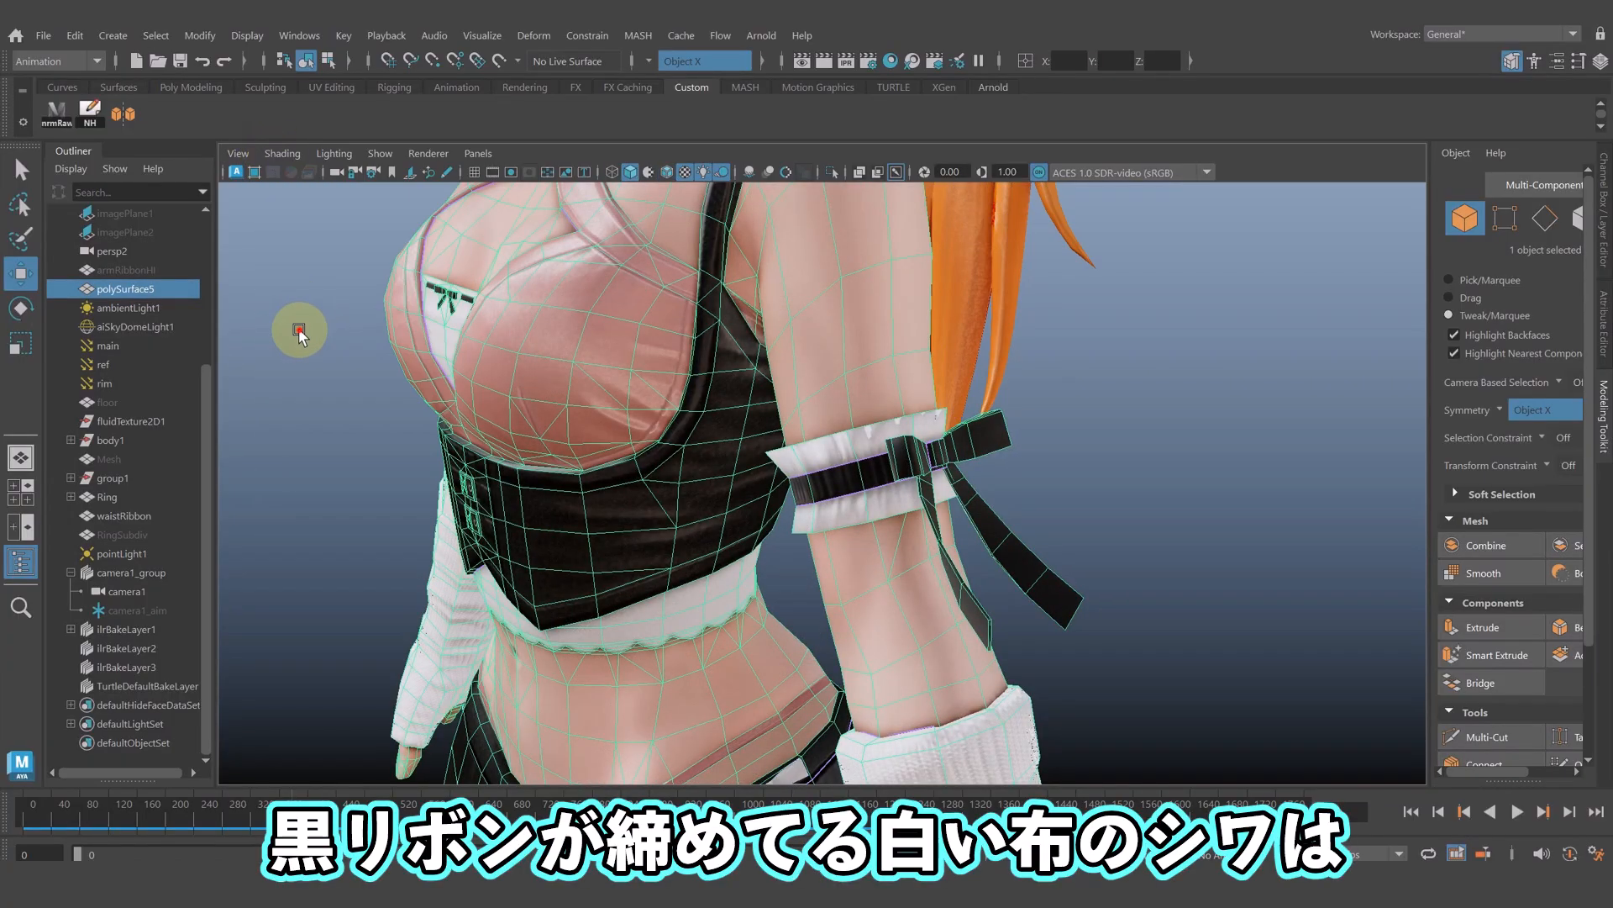
click(299, 328)
click(281, 154)
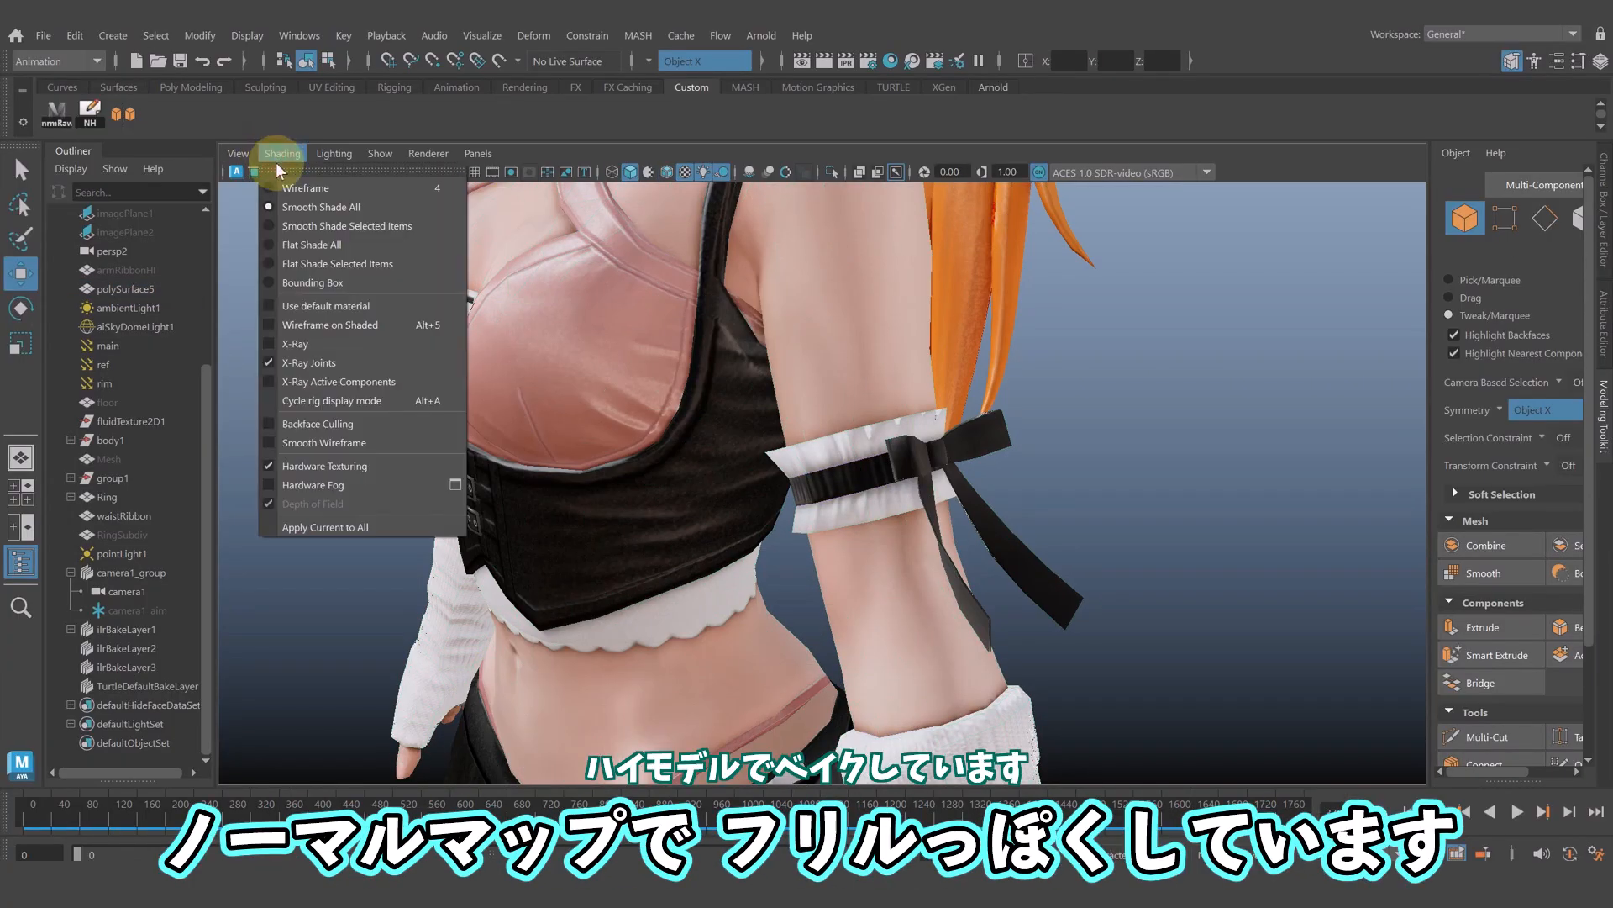
click(299, 305)
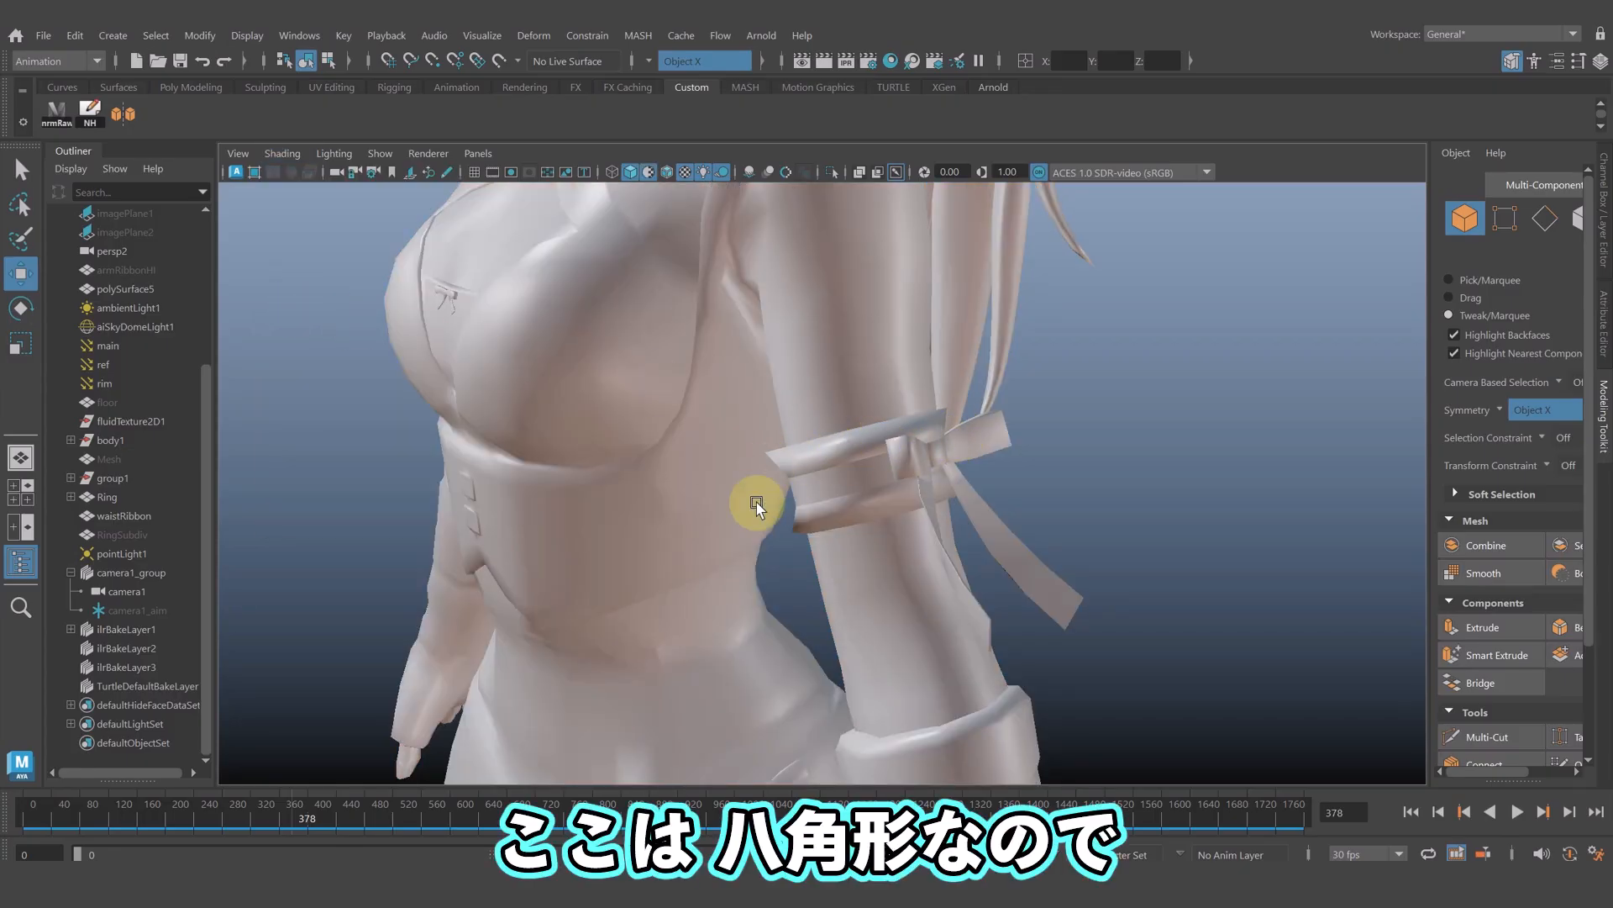
- Turn off the default material display so the character is shown with its own assigned materials
click(277, 155)
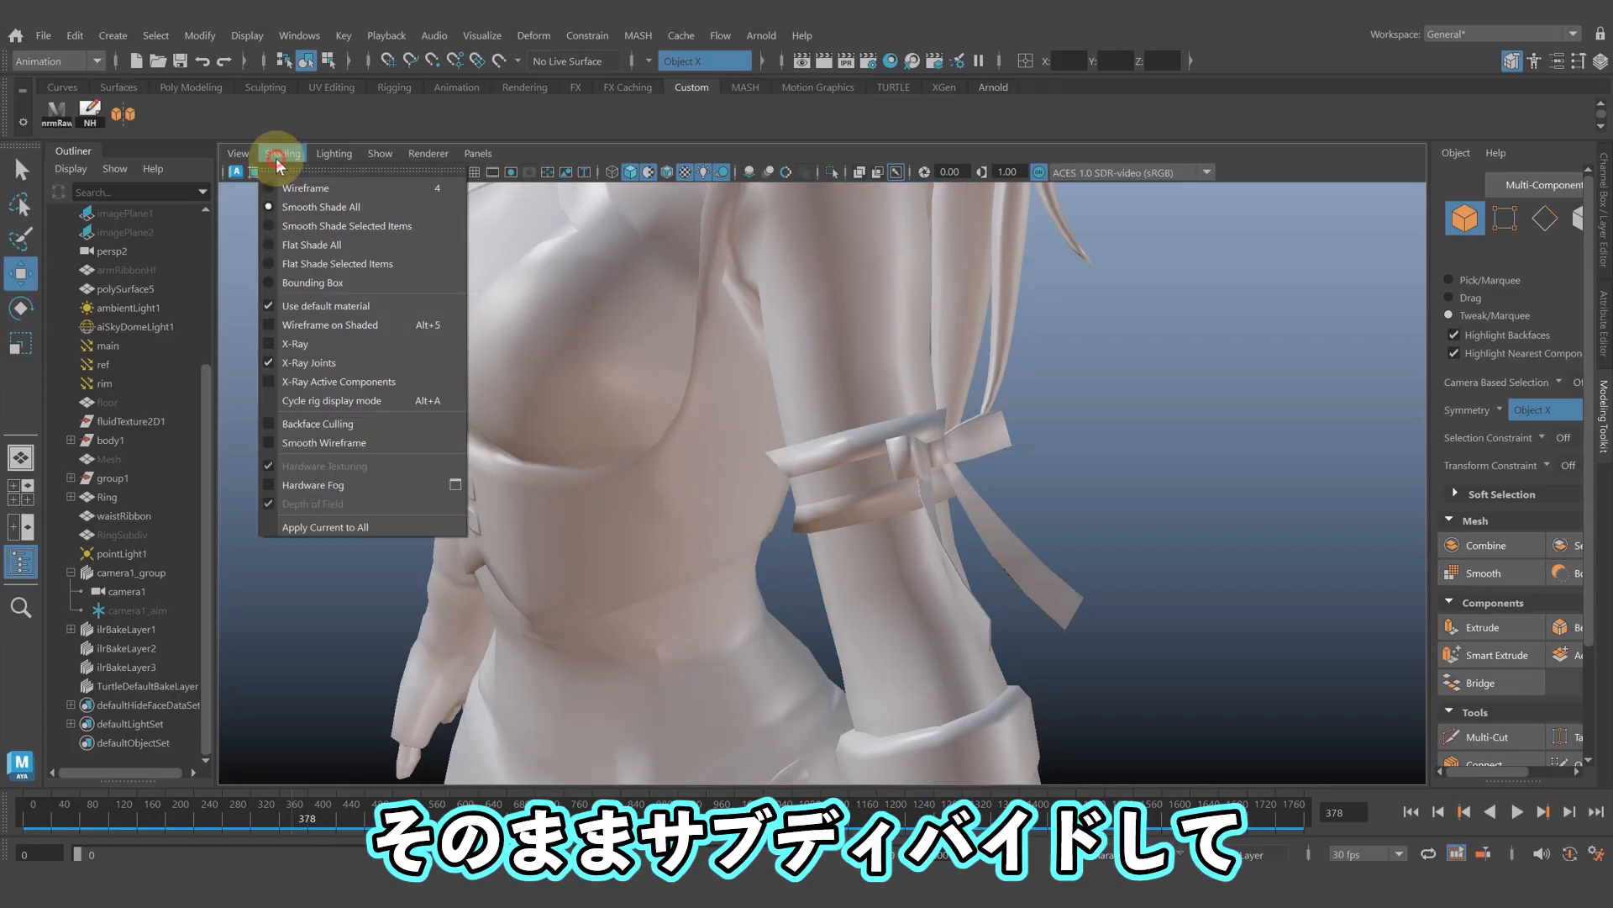
click(308, 303)
alt+right_drag(946, 316, 766, 315)
alt+drag(763, 313, 826, 305)
alt+middle_drag(830, 303, 732, 550)
alt+right_drag(732, 550, 825, 551)
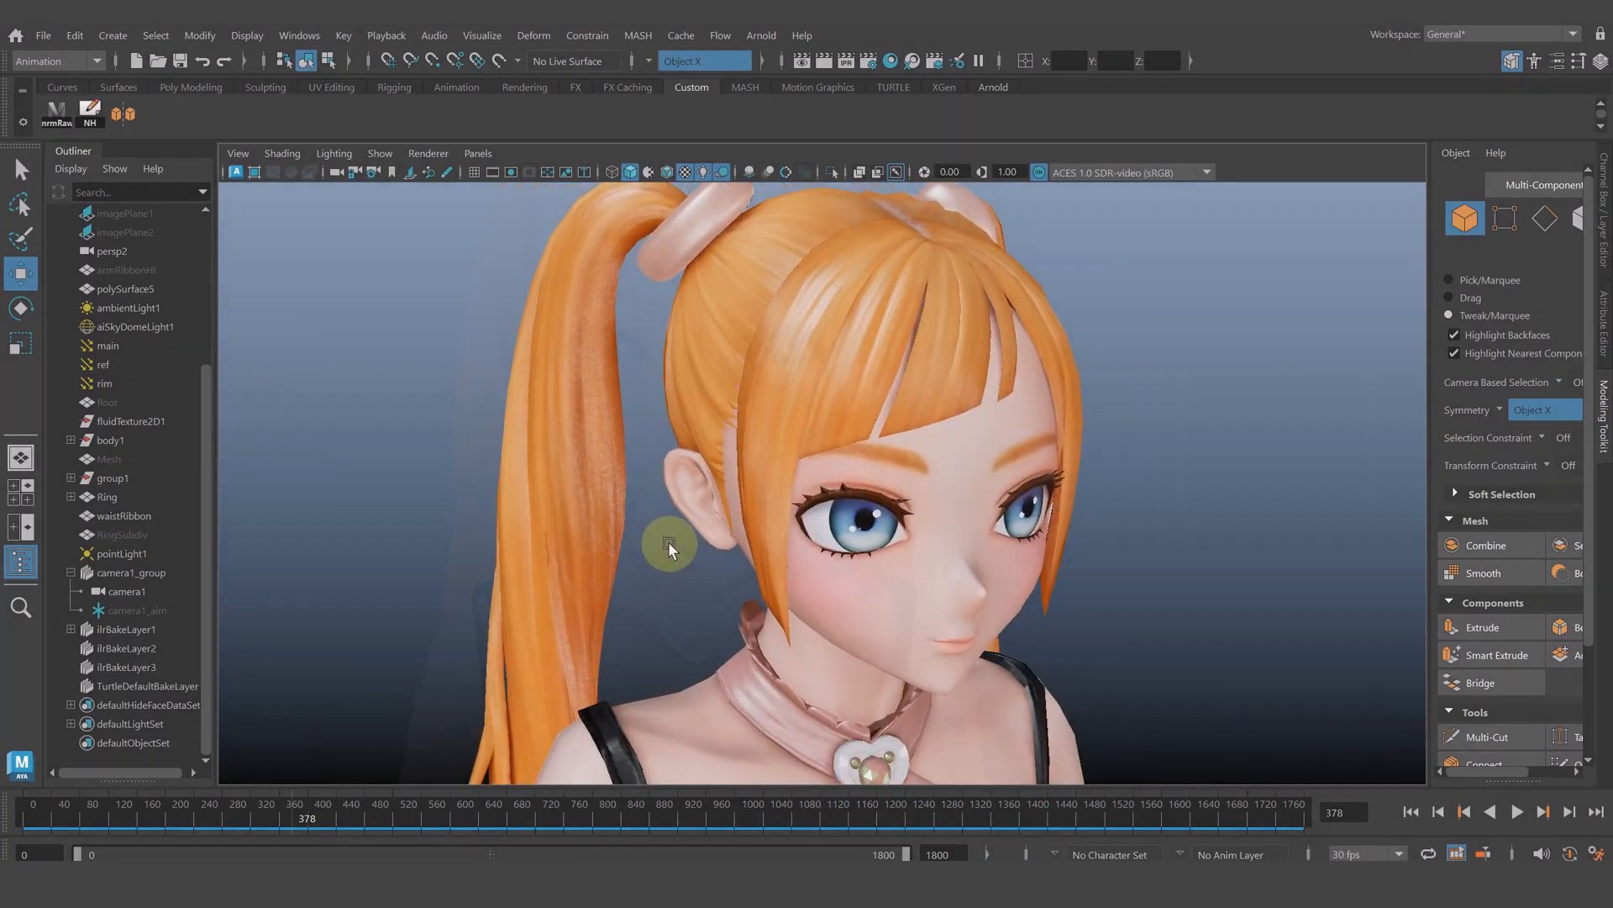
- Examine the textured character from the head and hair outward, at close range and from a distance
mouse_move(670, 544)
alt+mouse_down()
mouse_move(698, 526)
mouse_move(658, 536)
alt+mouse_up()
alt+middle_drag(658, 536, 698, 437)
alt+right_drag(702, 462, 756, 523)
alt+drag(757, 523, 770, 506)
alt+middle_drag(775, 509, 822, 470)
alt+right_drag(724, 532, 870, 473)
alt+drag(870, 470, 814, 578)
alt+right_drag(814, 579, 1271, 608)
alt+drag(912, 621, 1057, 591)
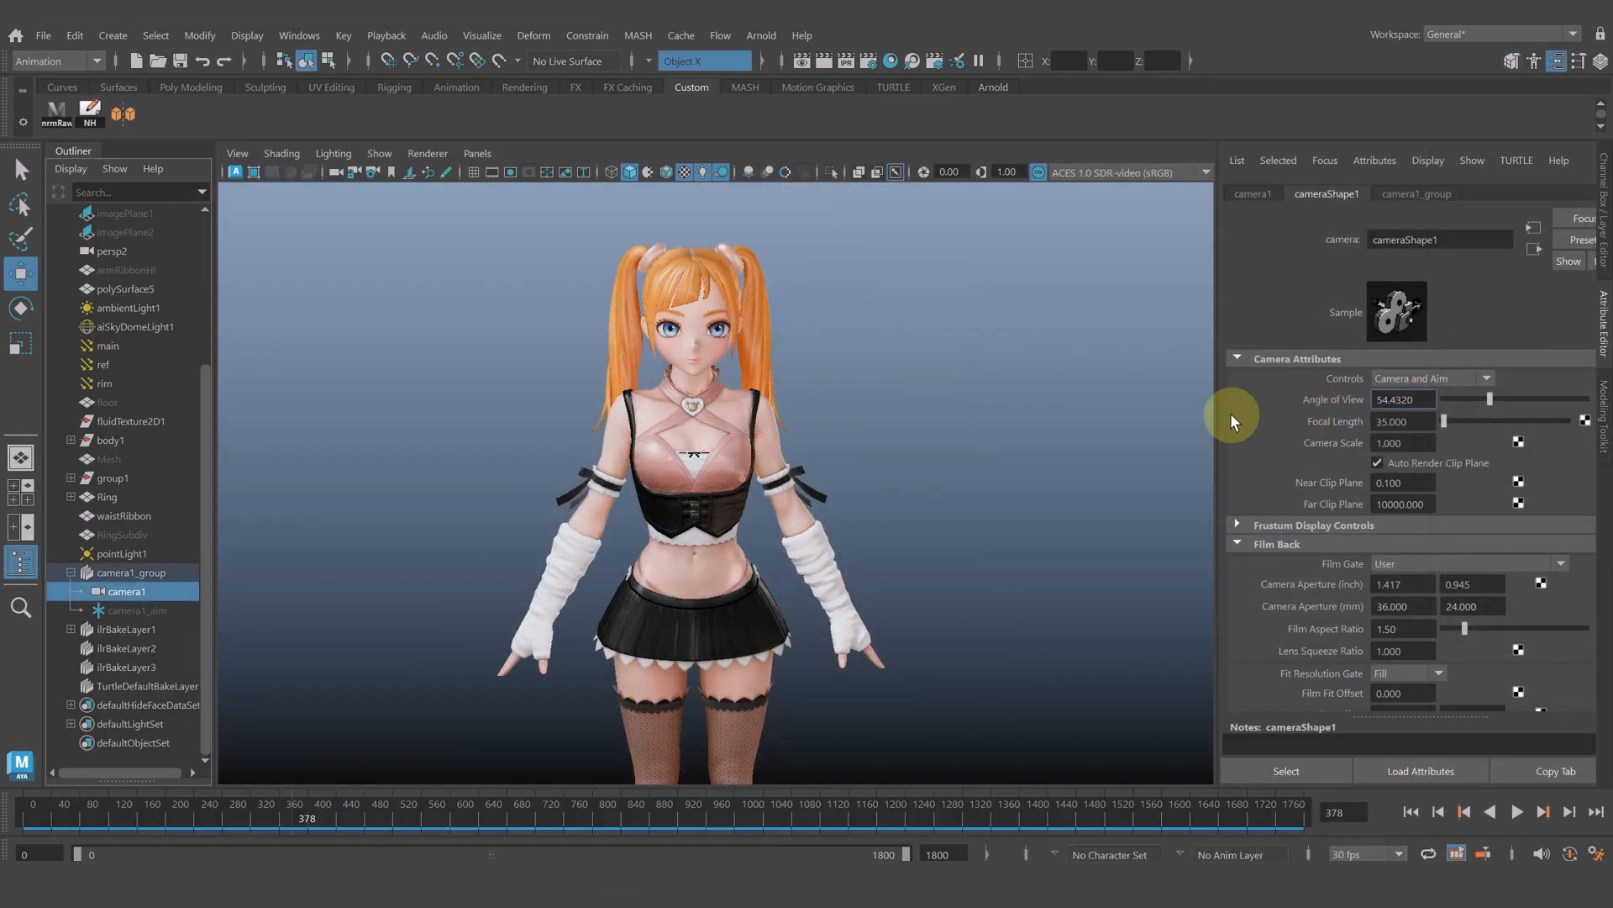
- Set the angle of view of camera1 to 20
key(Return)
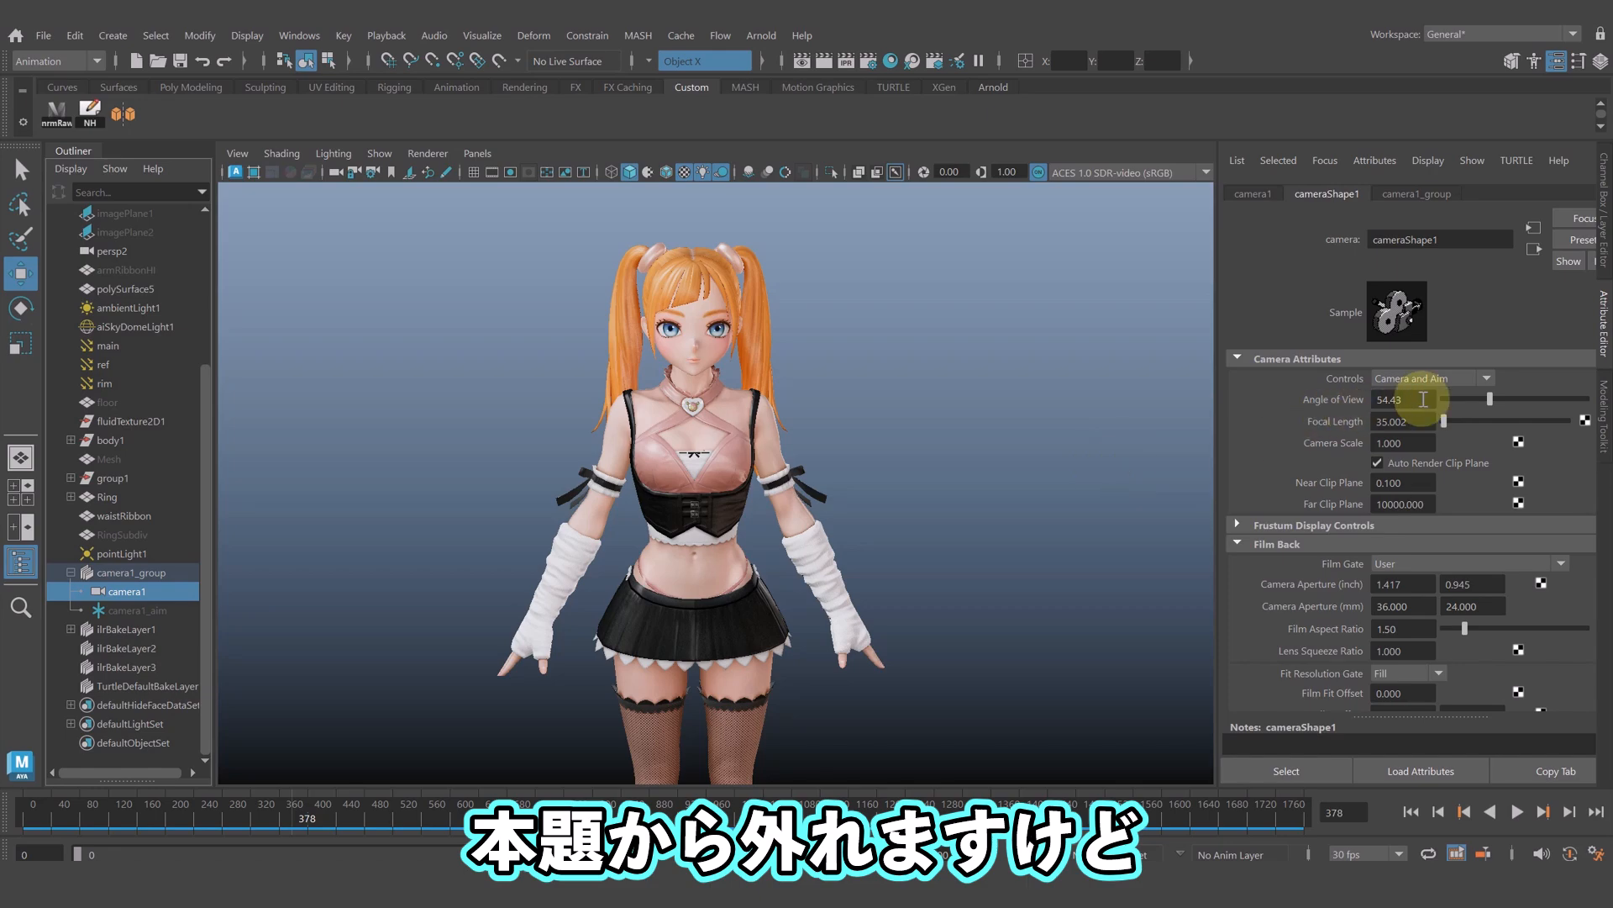
drag(1422, 399, 1351, 399)
text(20)
key(Return)
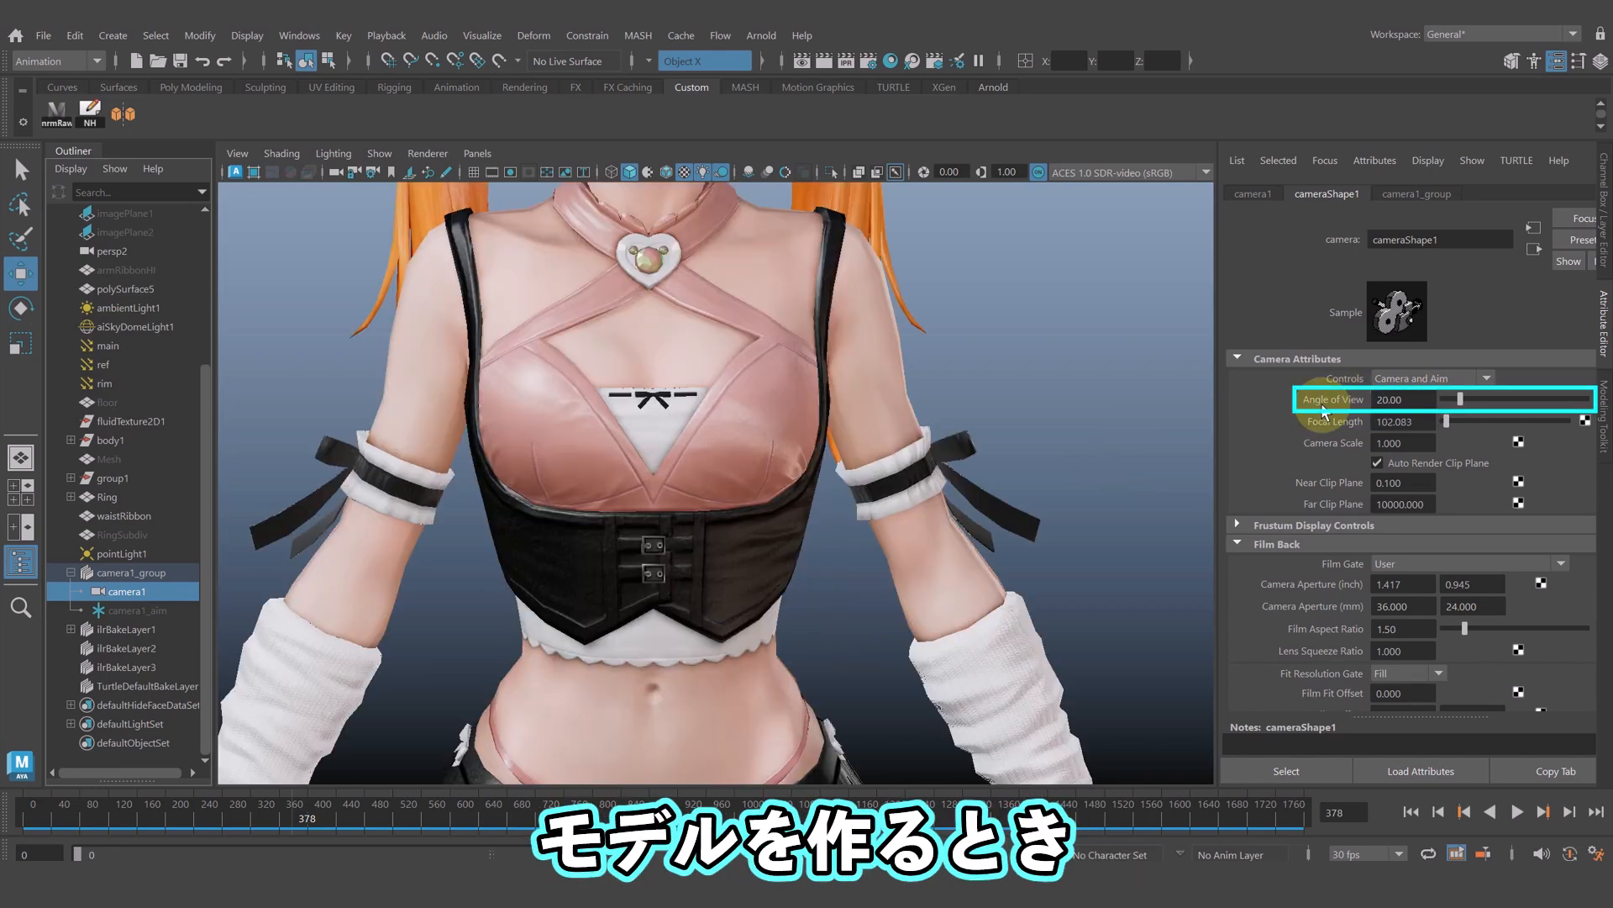
- Set the near clip plane of camera1 to 1 to correct the shading glitches on the distant character
alt+right_drag(940, 550, 411, 611)
mouse_move(599, 578)
alt+mouse_down()
mouse_move(628, 585)
mouse_move(579, 569)
mouse_move(731, 563)
mouse_move(577, 598)
mouse_move(587, 538)
mouse_move(588, 558)
alt+mouse_up()
click(1405, 501)
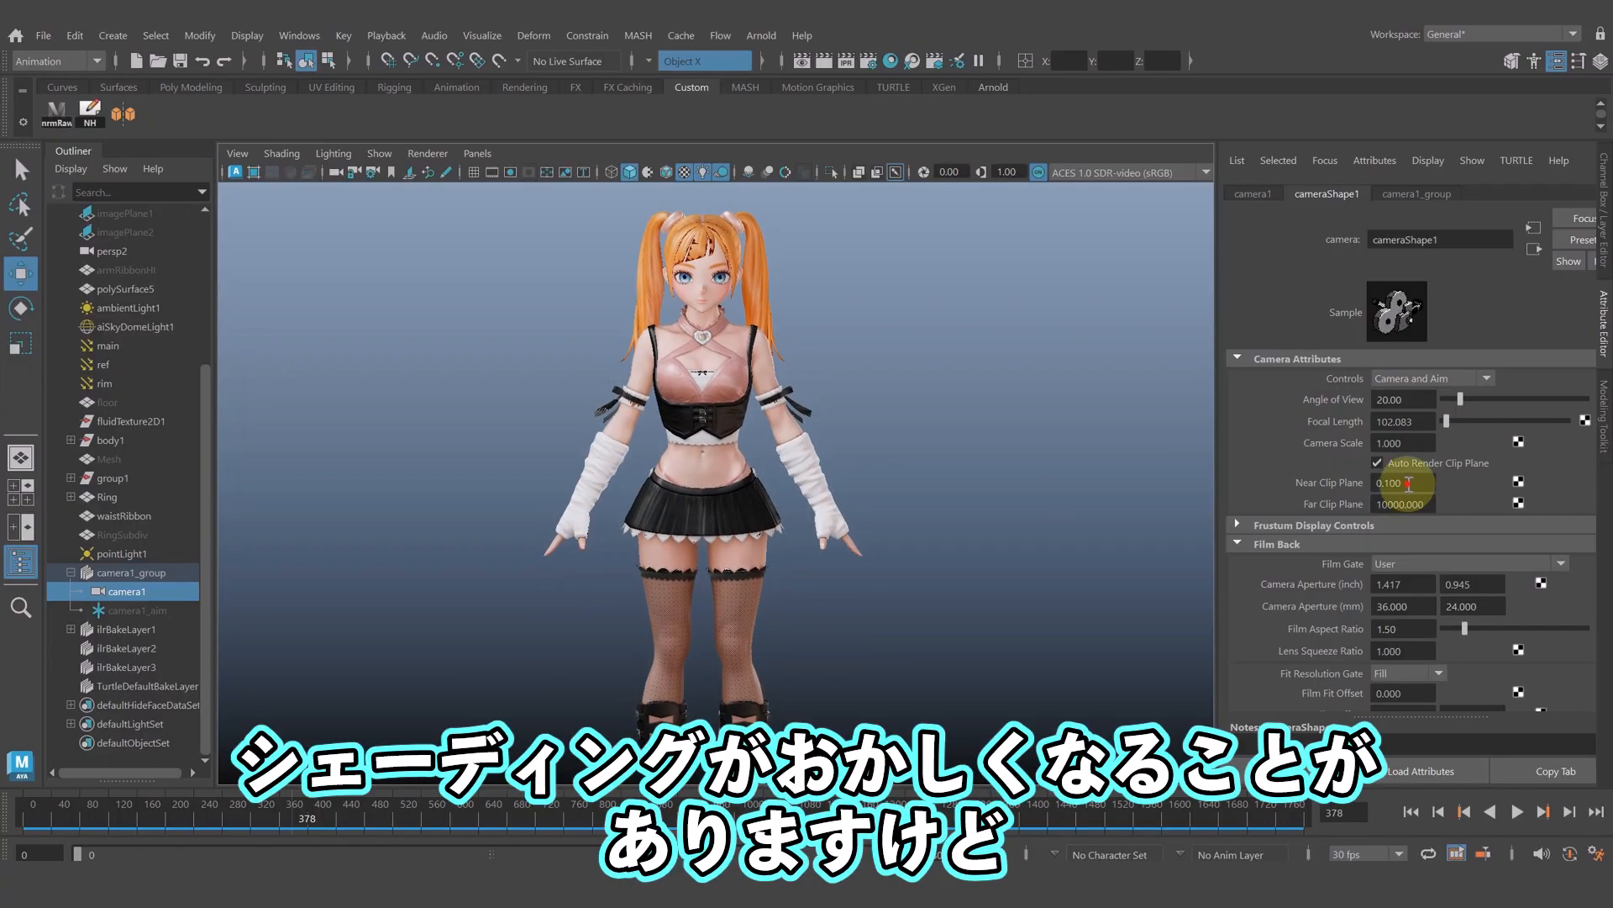
key(Return)
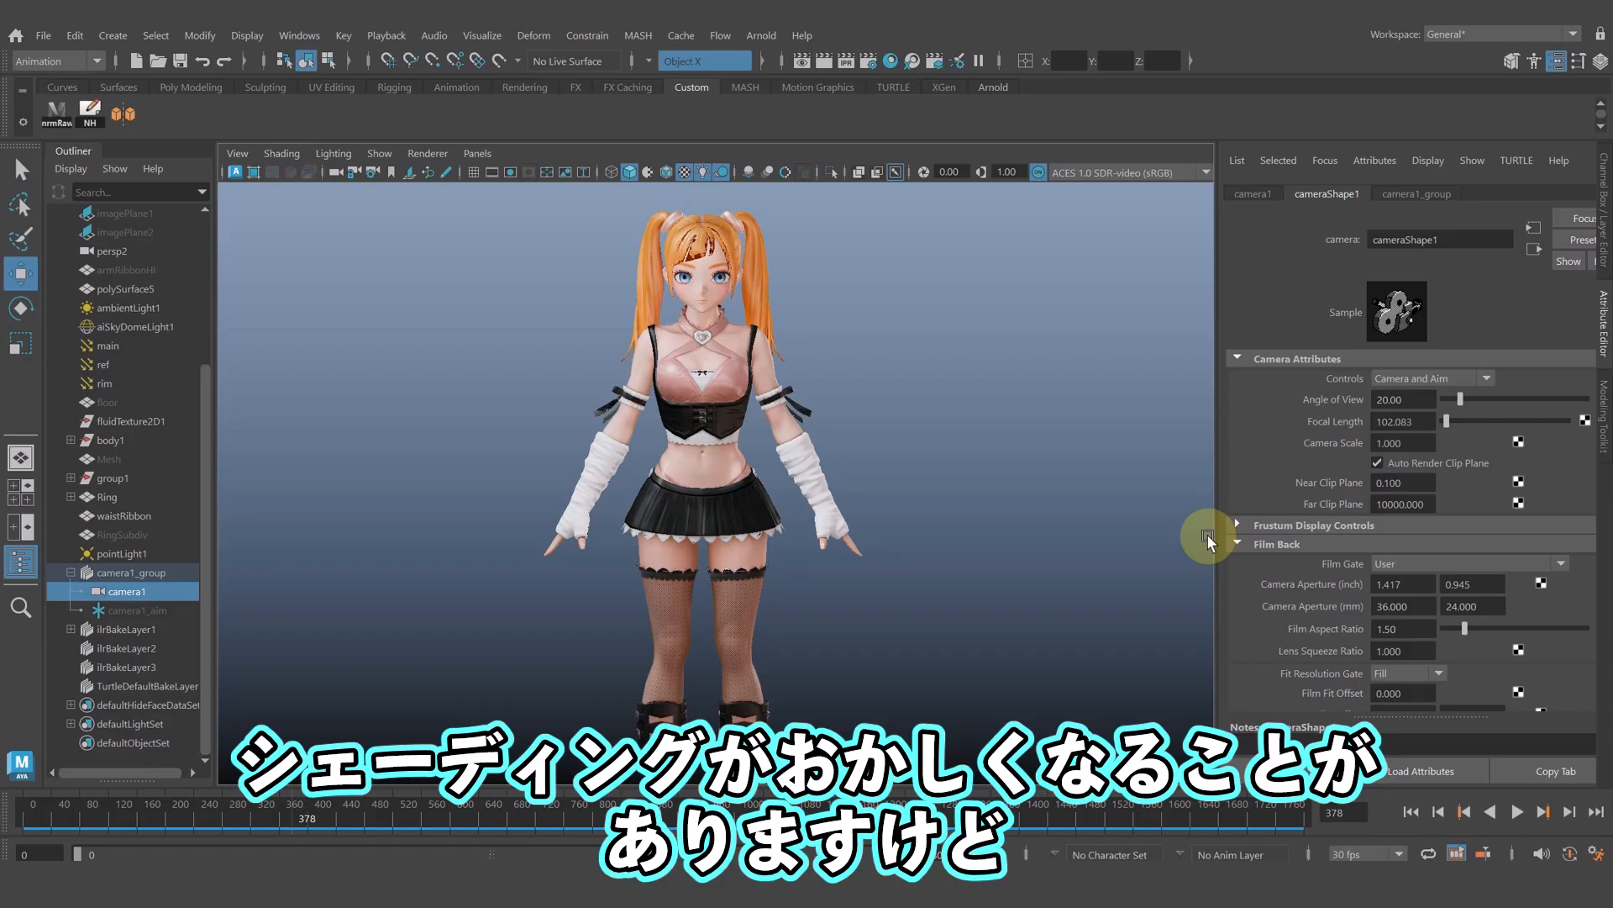
click(1405, 480)
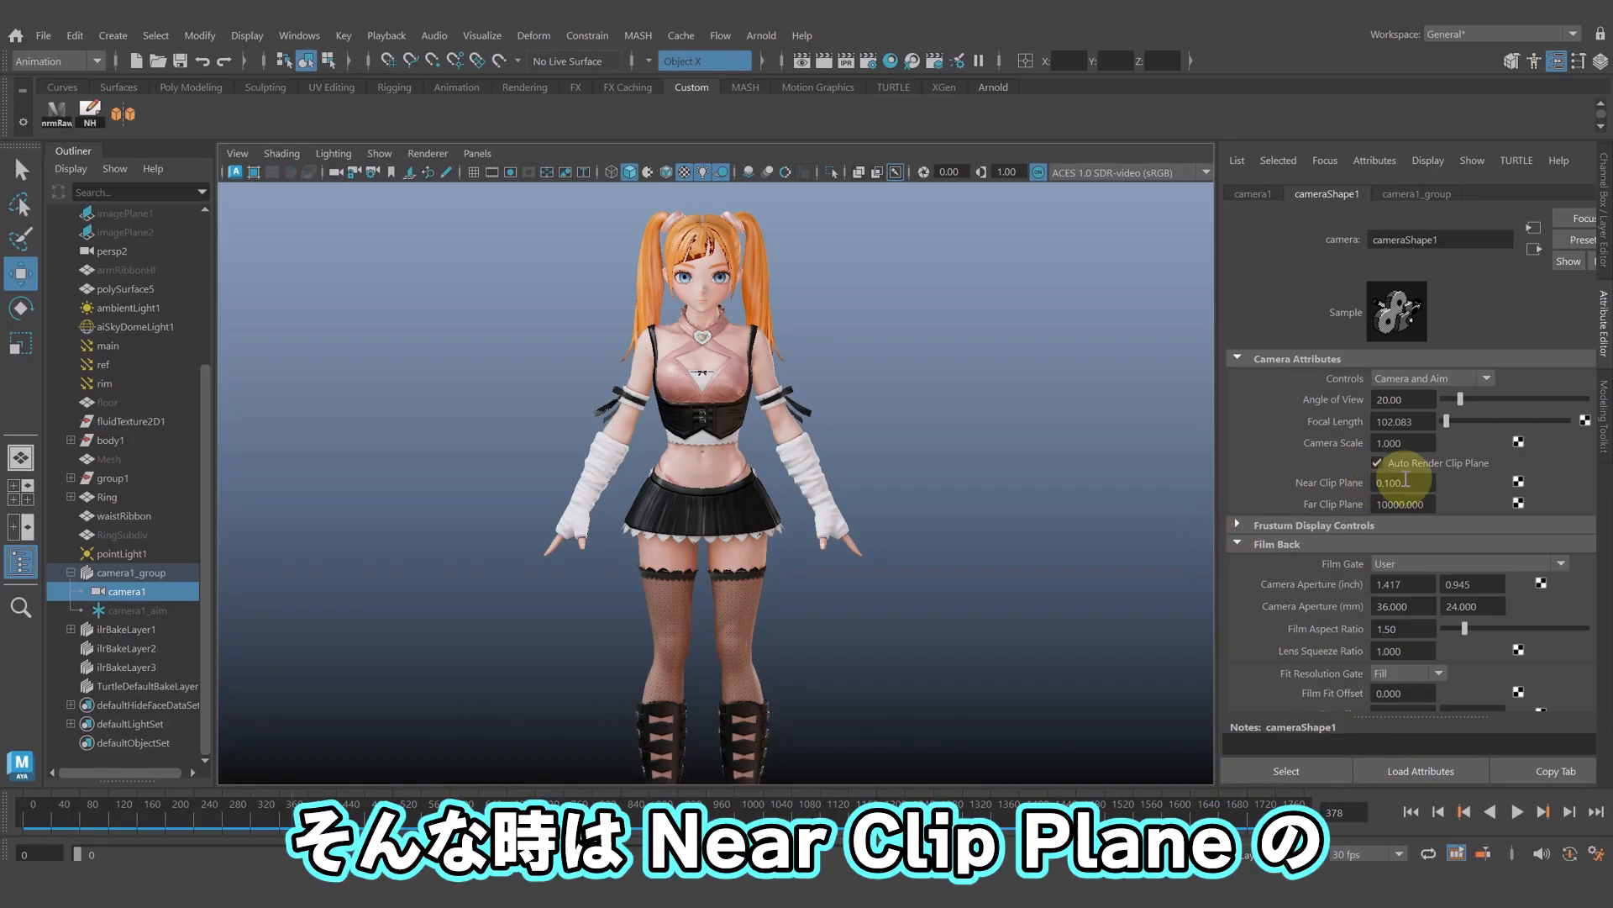
key(Return)
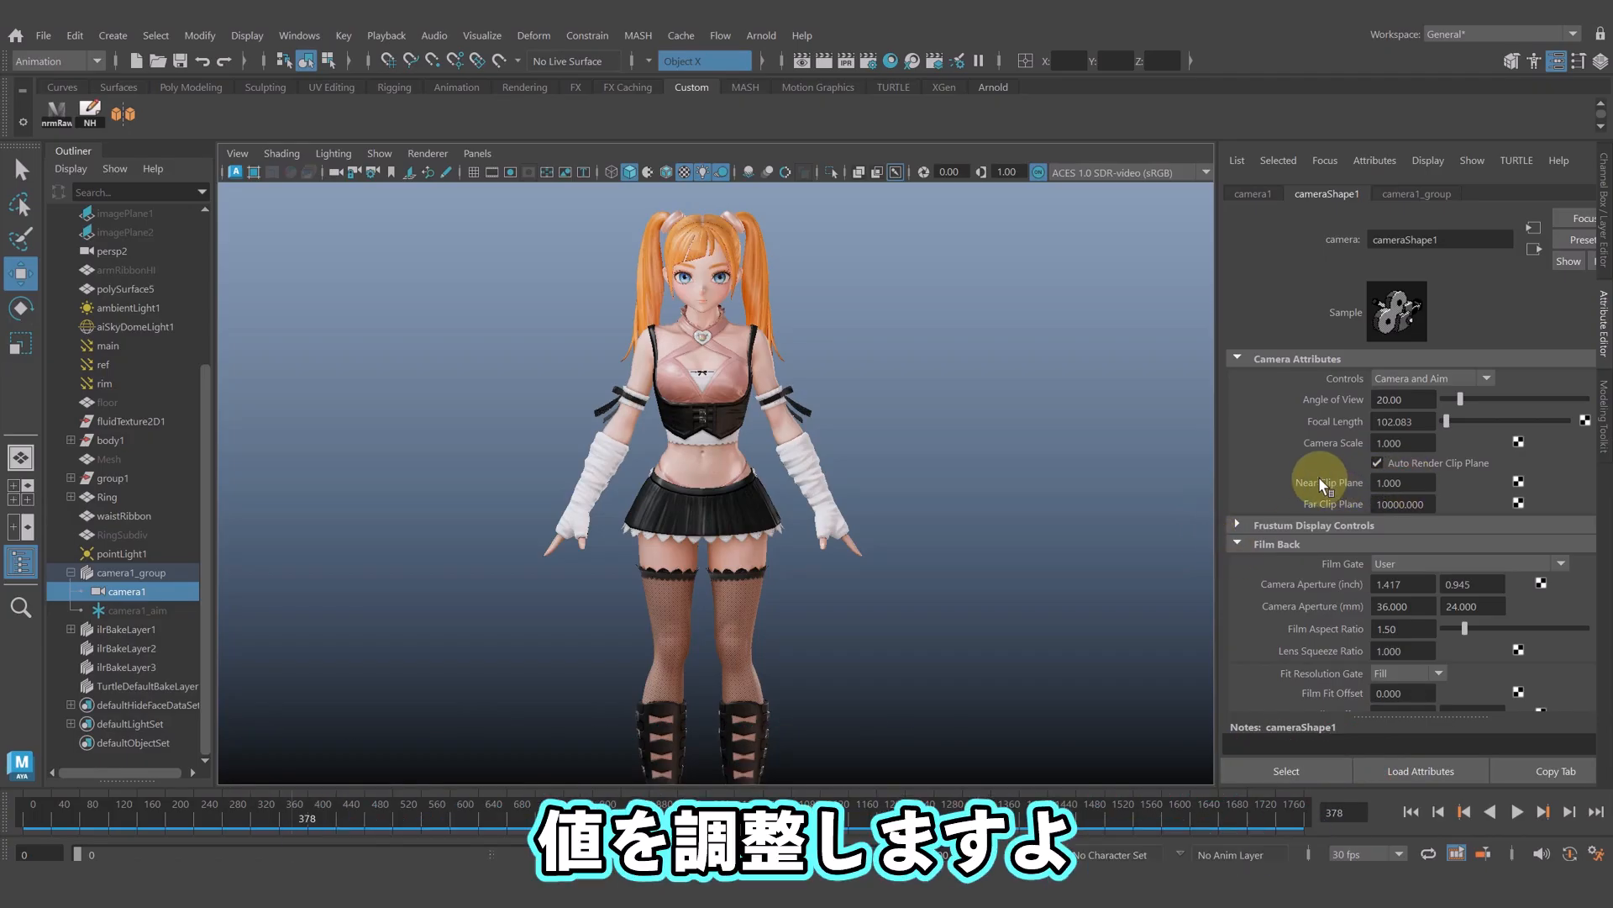
- Examine the whole character through camera1 from different angles and distances, ending with a full-length front view
alt+drag(788, 585, 814, 539)
alt+right_drag(814, 539, 819, 647)
alt+drag(818, 647, 1390, 651)
alt+drag(1064, 672, 1020, 642)
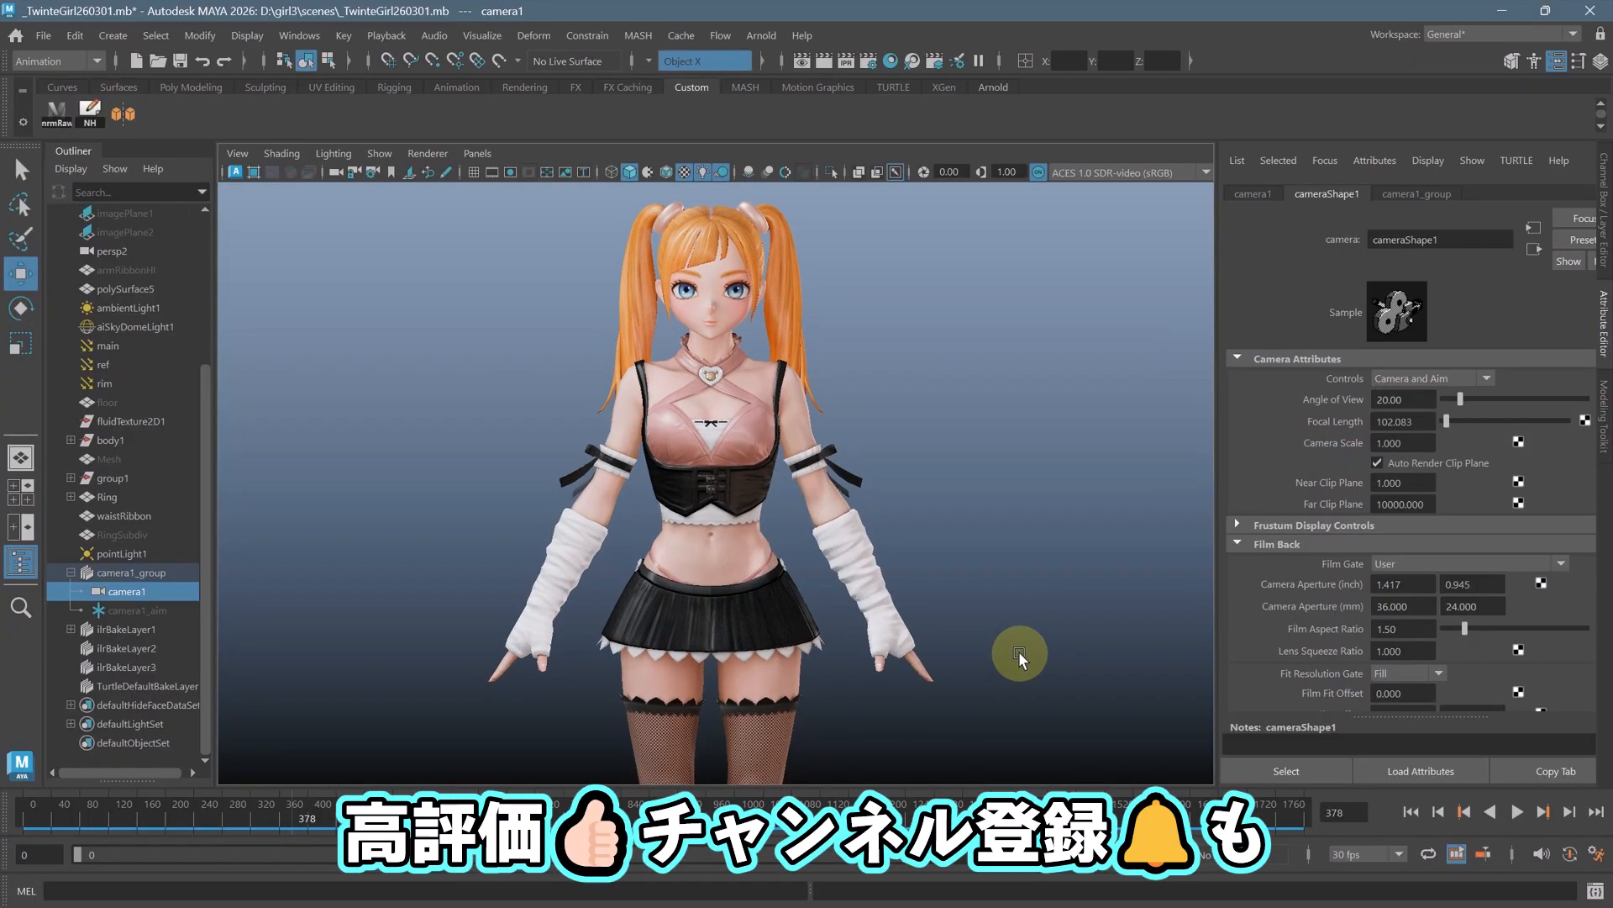
alt+right_drag(948, 705, 849, 697)
alt+middle_drag(850, 698, 855, 629)
alt+right_drag(854, 627, 638, 654)
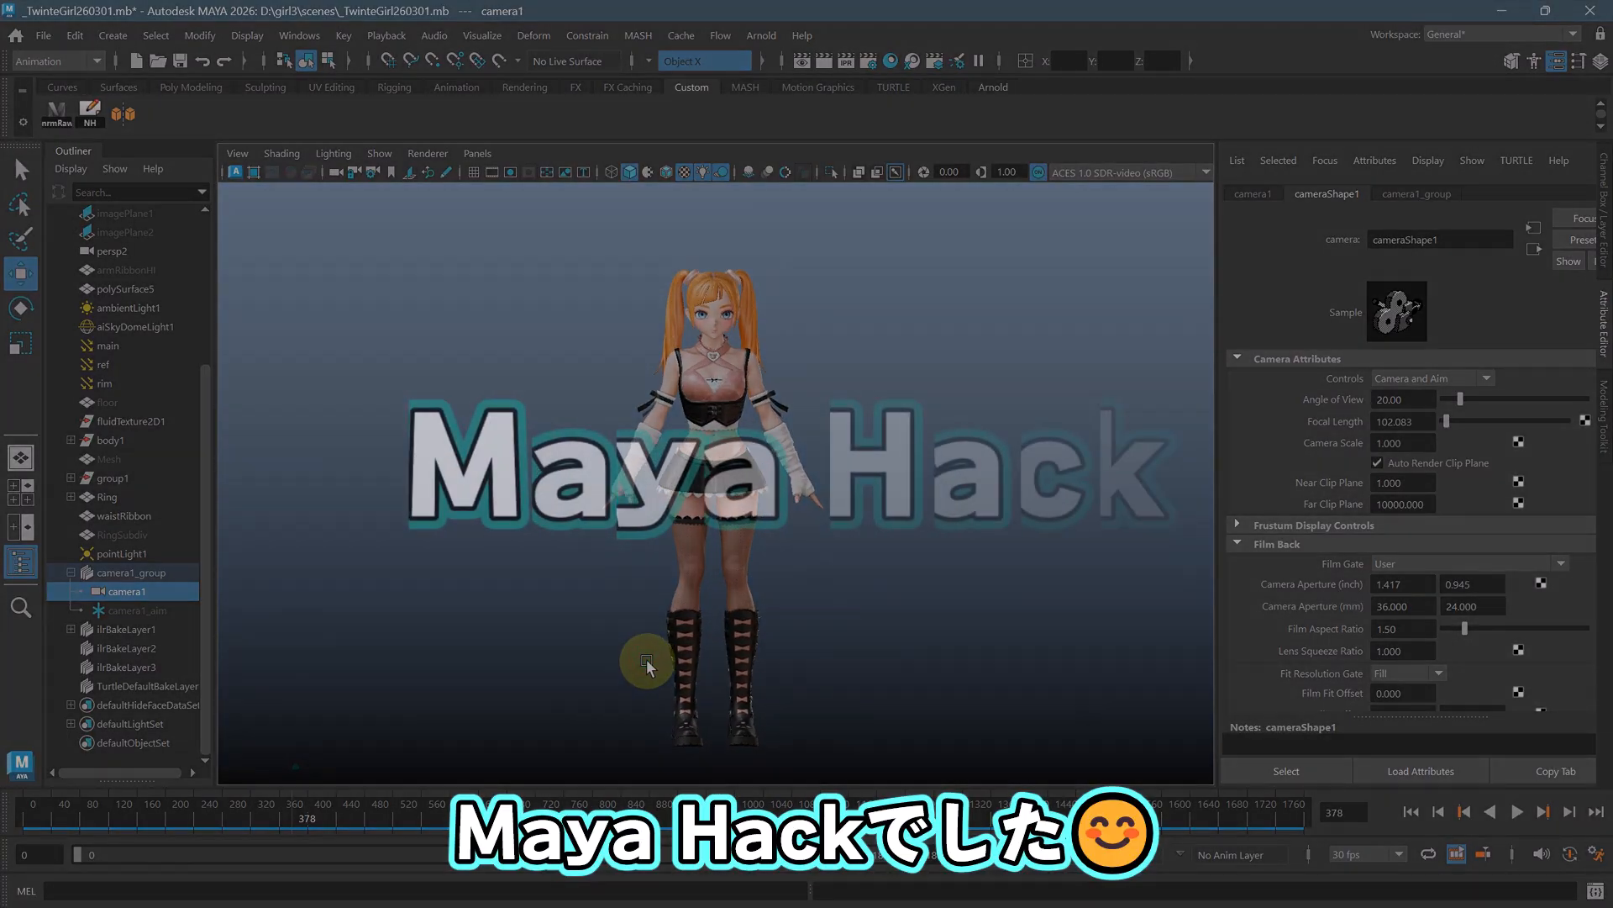